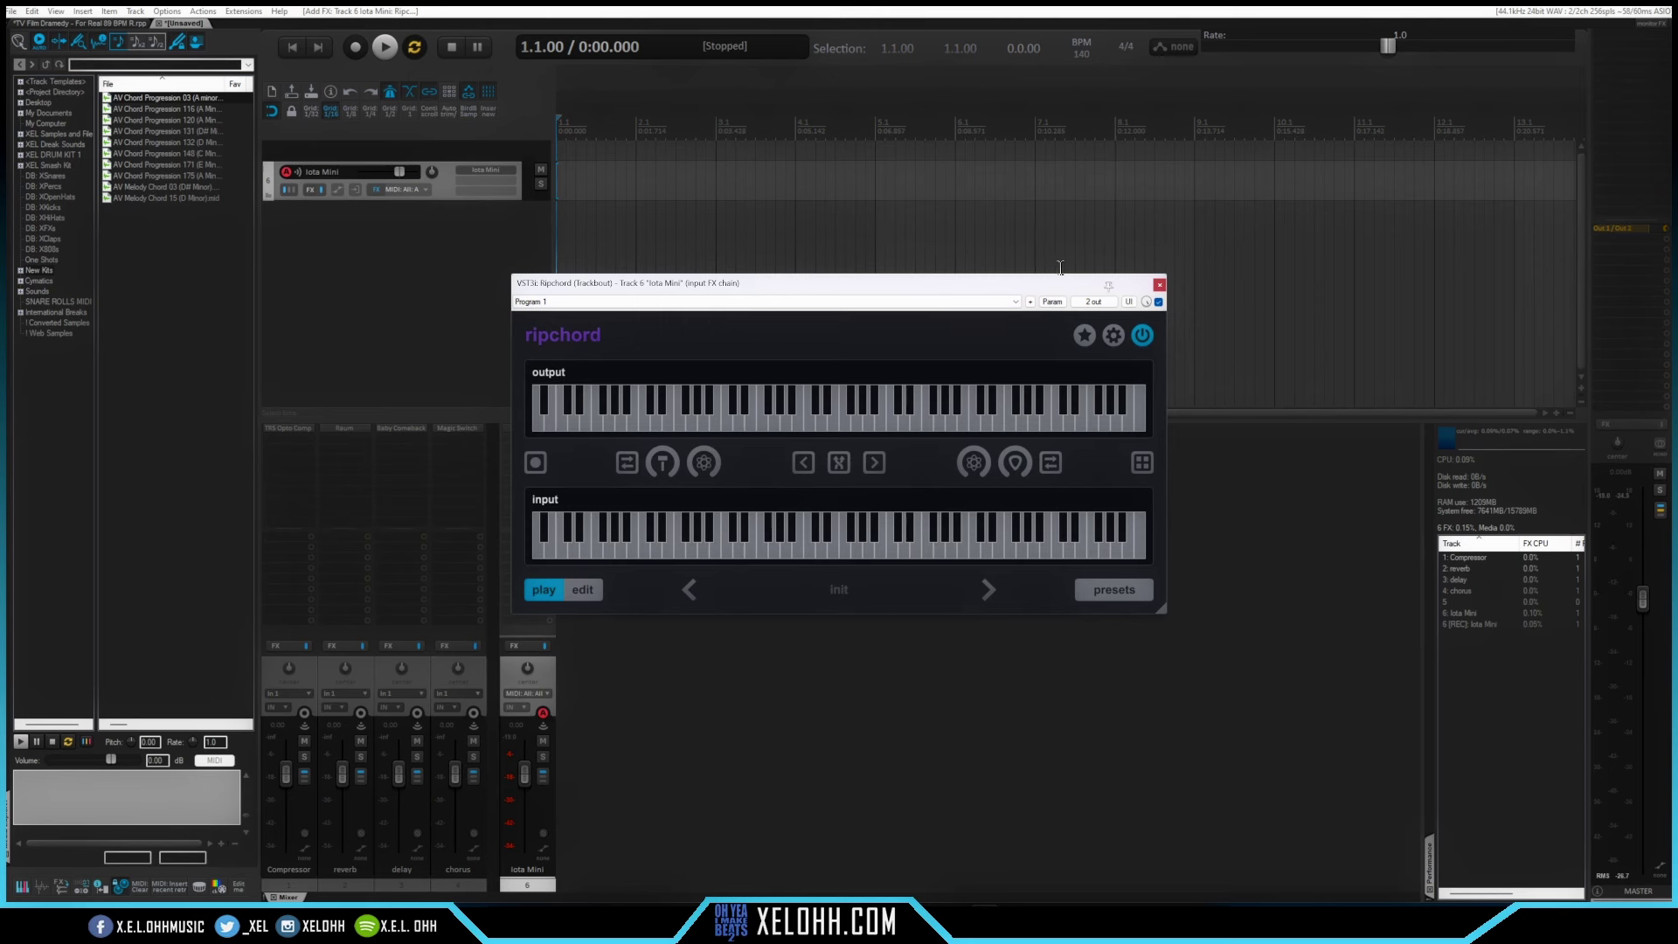
- Start a MIDI file import in ripchord and browse to New Kits > Angelicvibes Free Kits and Sounds, widening the Name column
left_click(1113, 336)
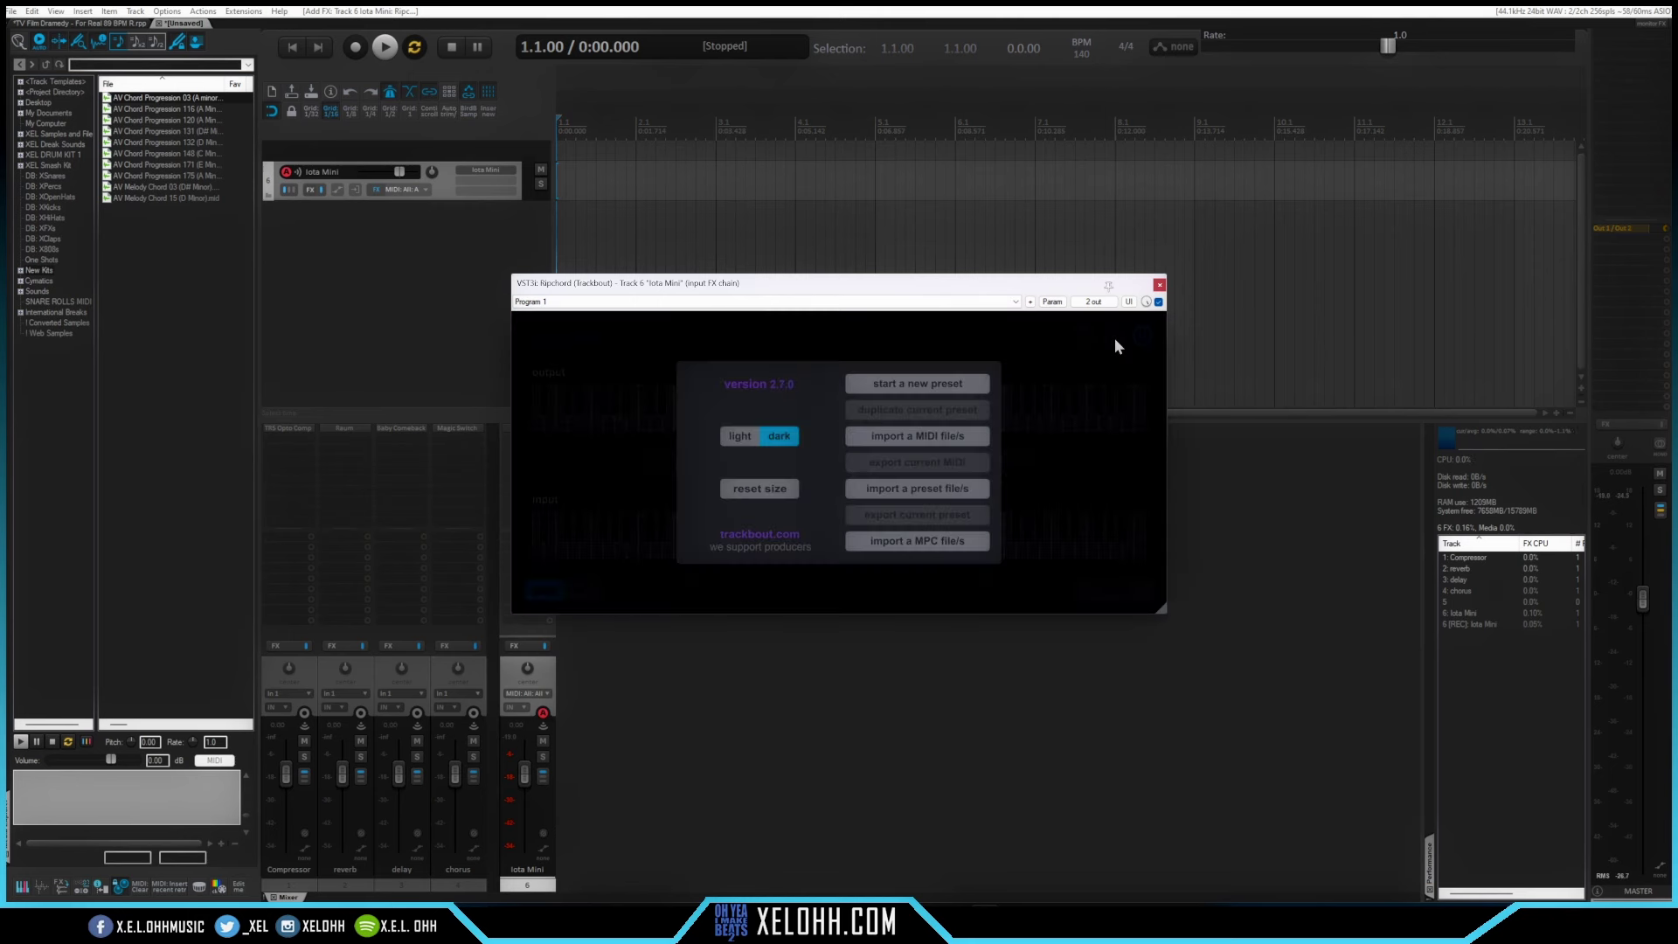
left_click(924, 436)
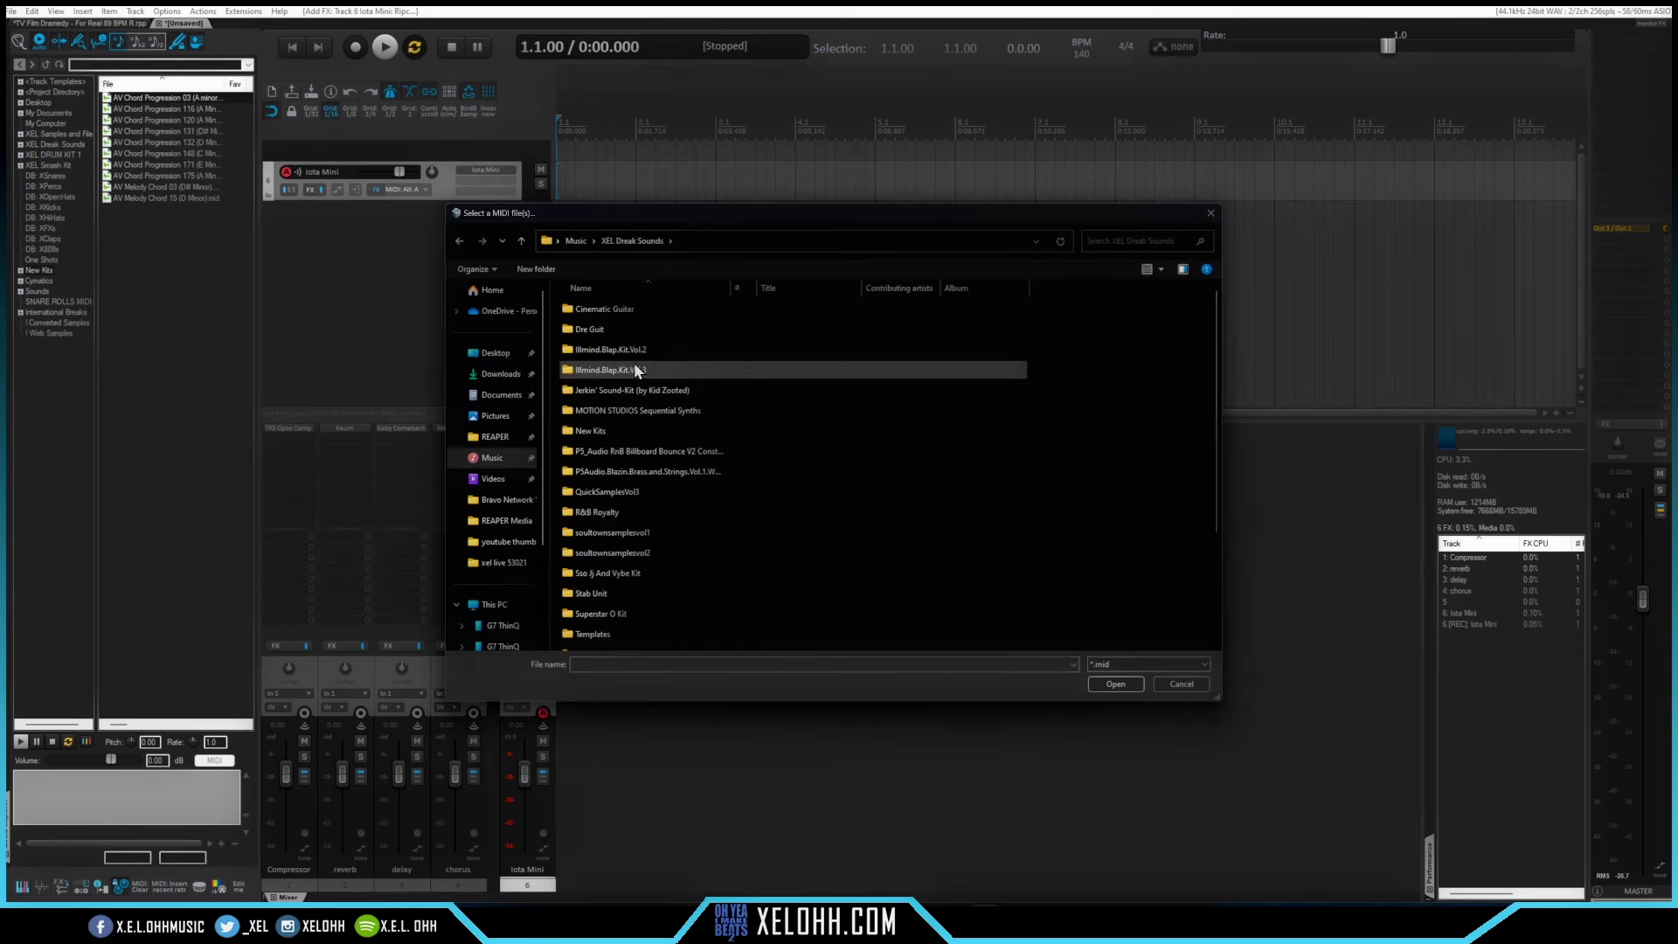
double_click(595, 431)
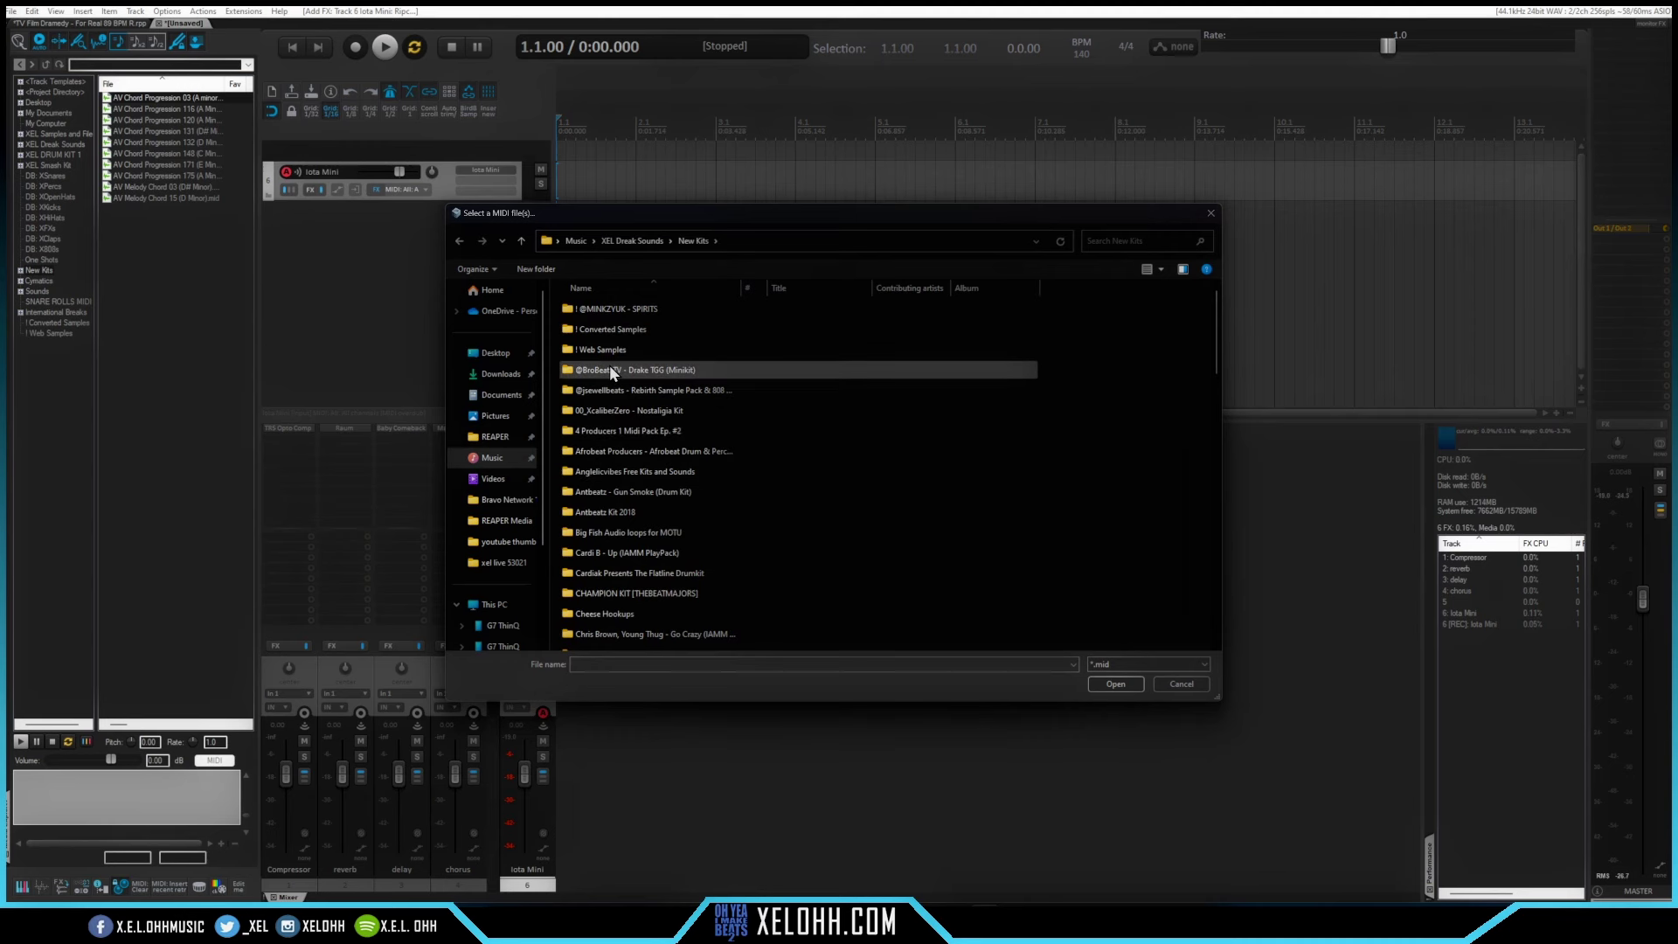
double_click(647, 472)
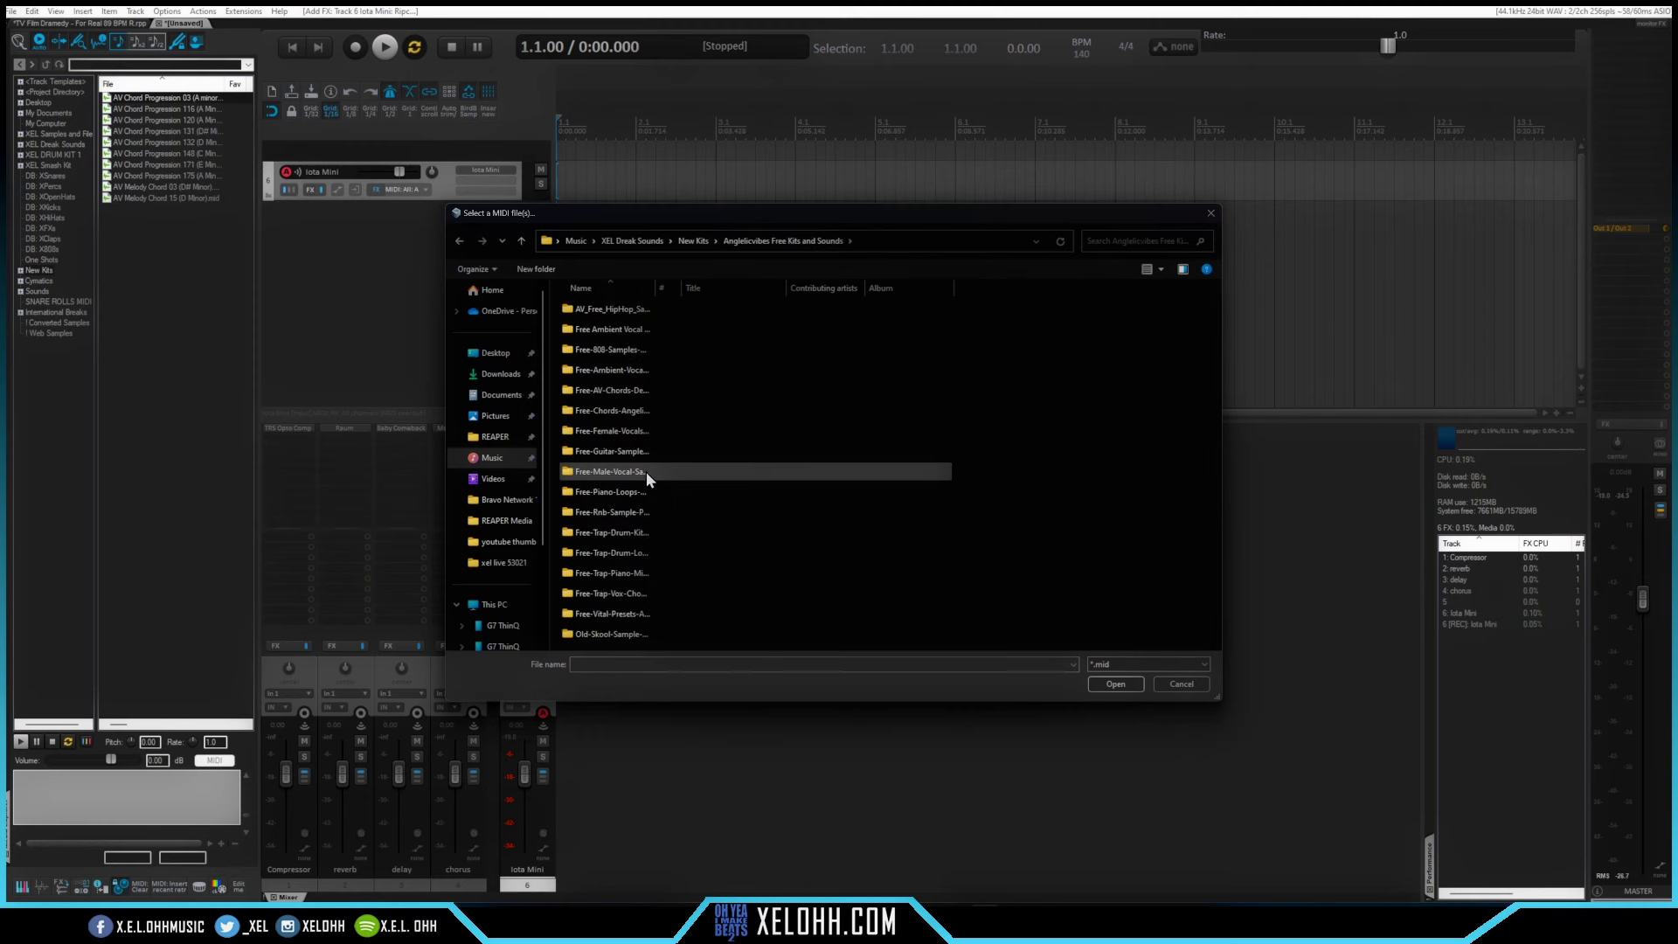
left_click_drag(655, 287, 800, 287)
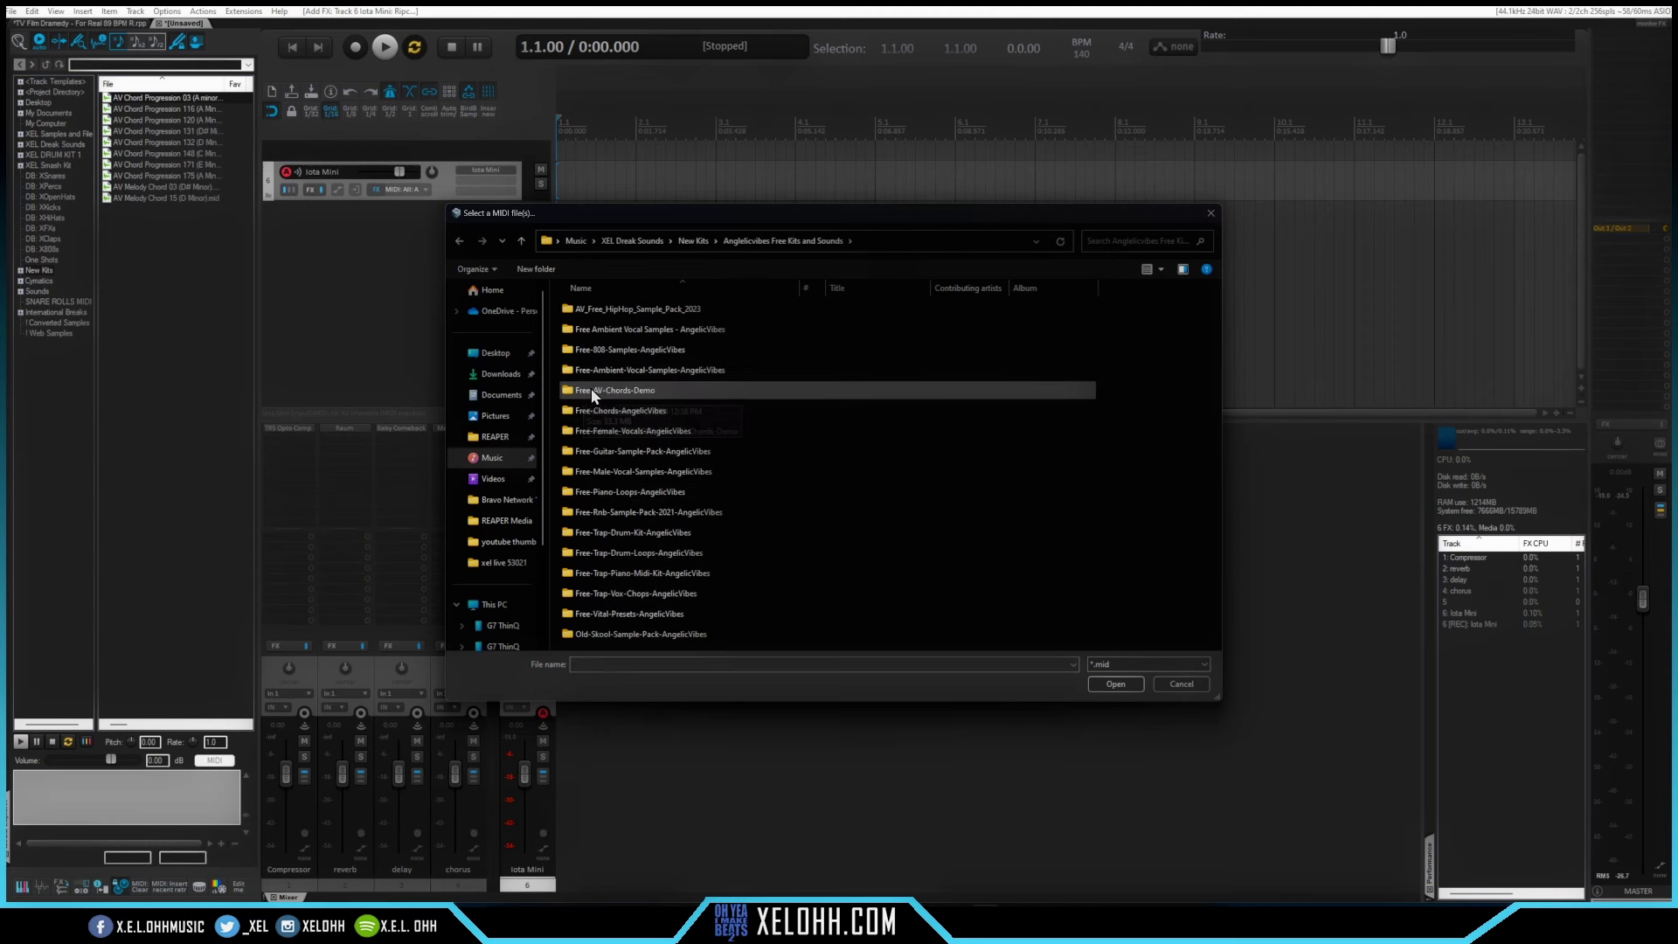
- Import all the chord progression and melody chord files from the MIDI folder inside Free-AV-Chords-Demo
left_click(619, 388)
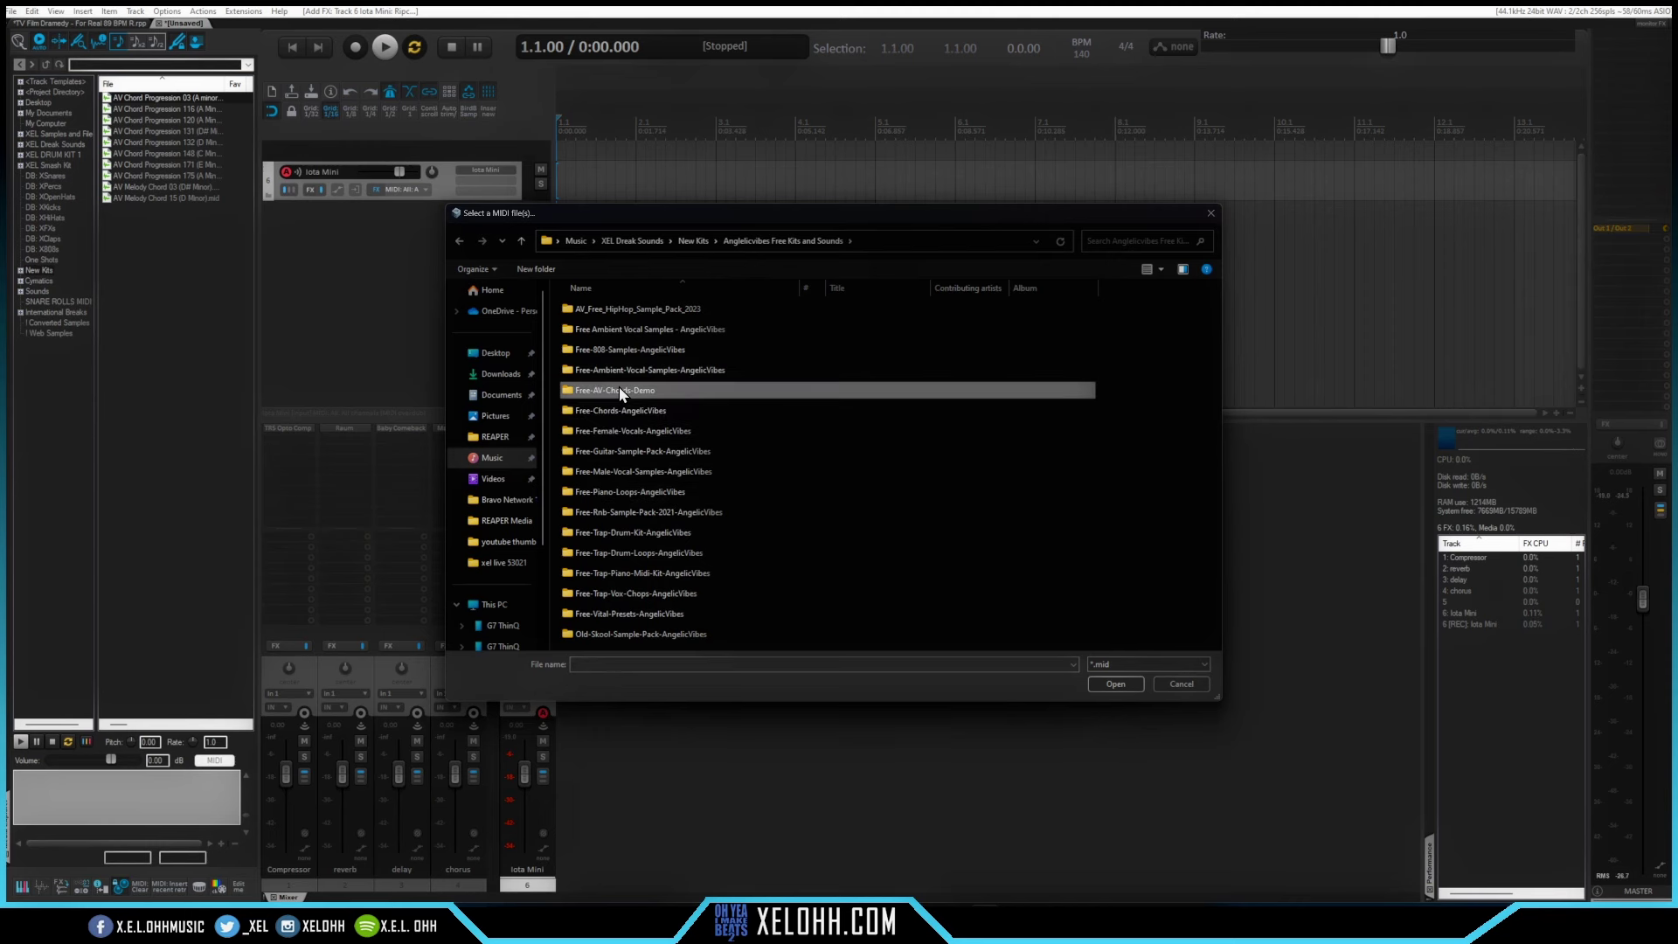
double_click(618, 387)
double_click(599, 327)
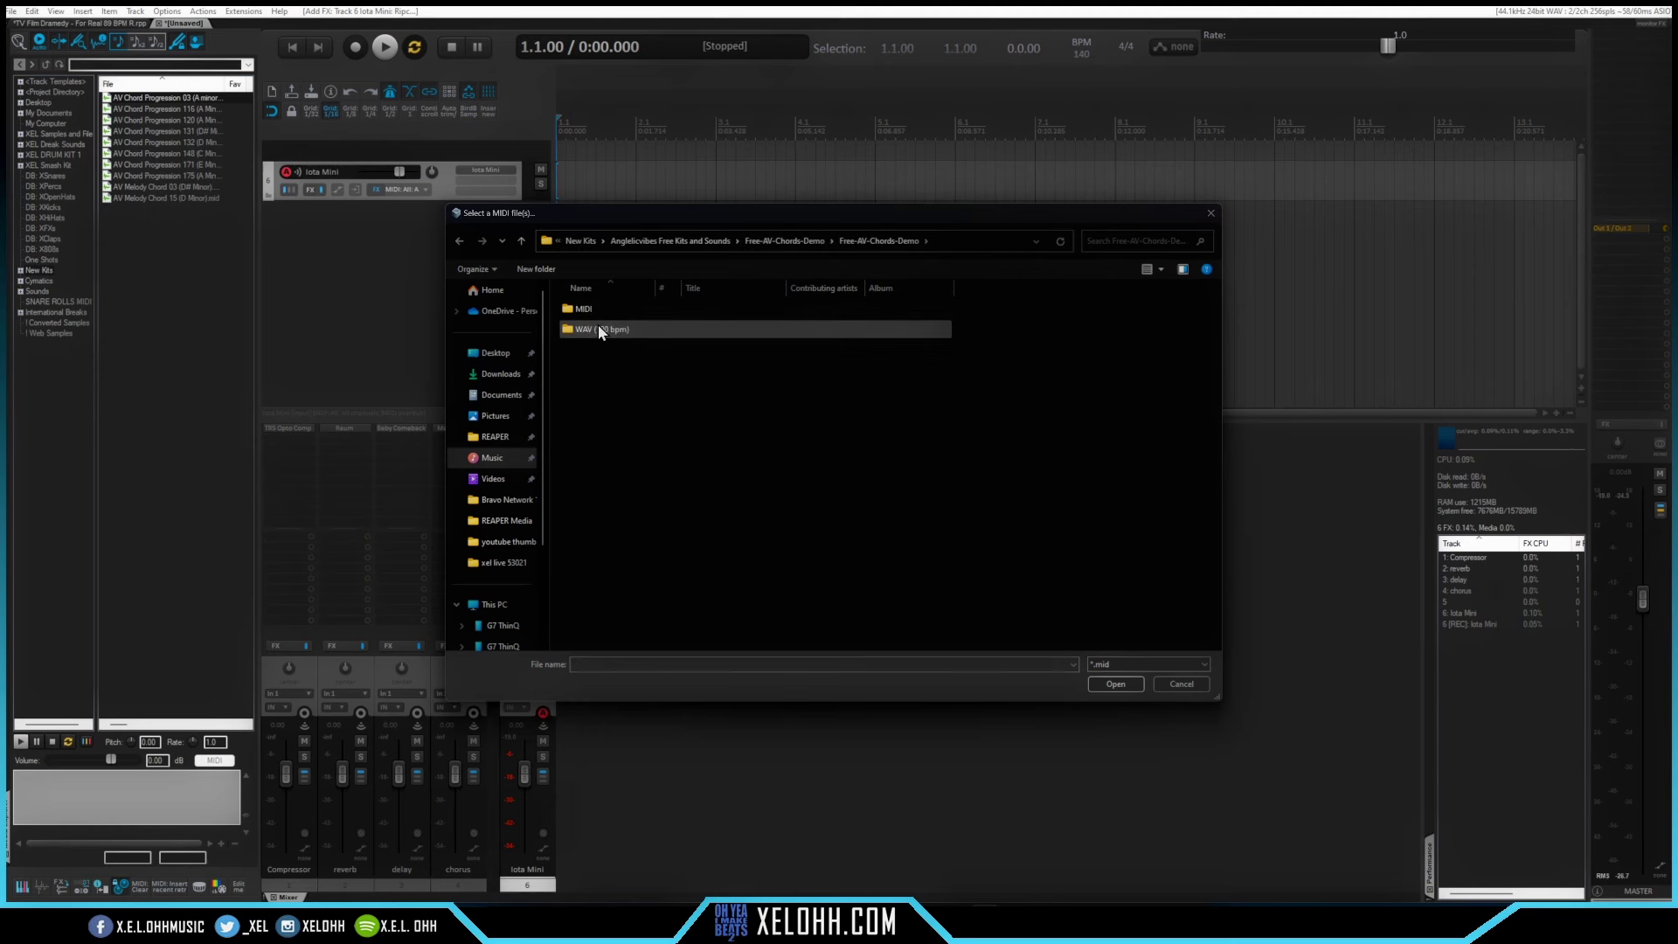
double_click(579, 308)
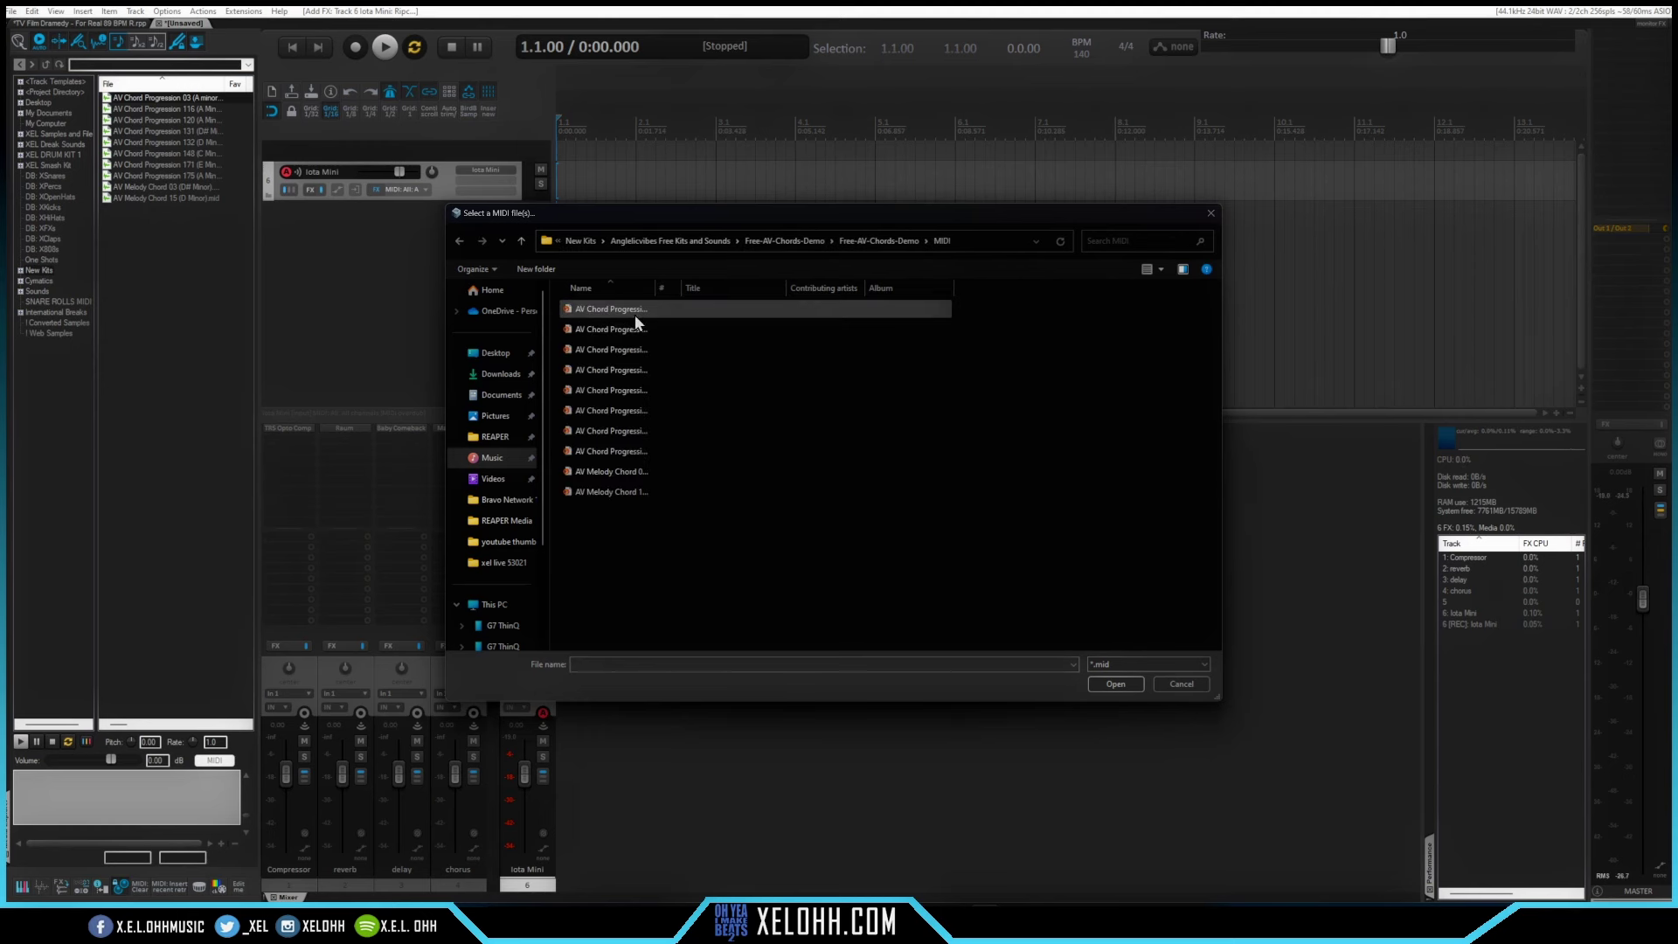
left_click_drag(599, 516, 777, 289)
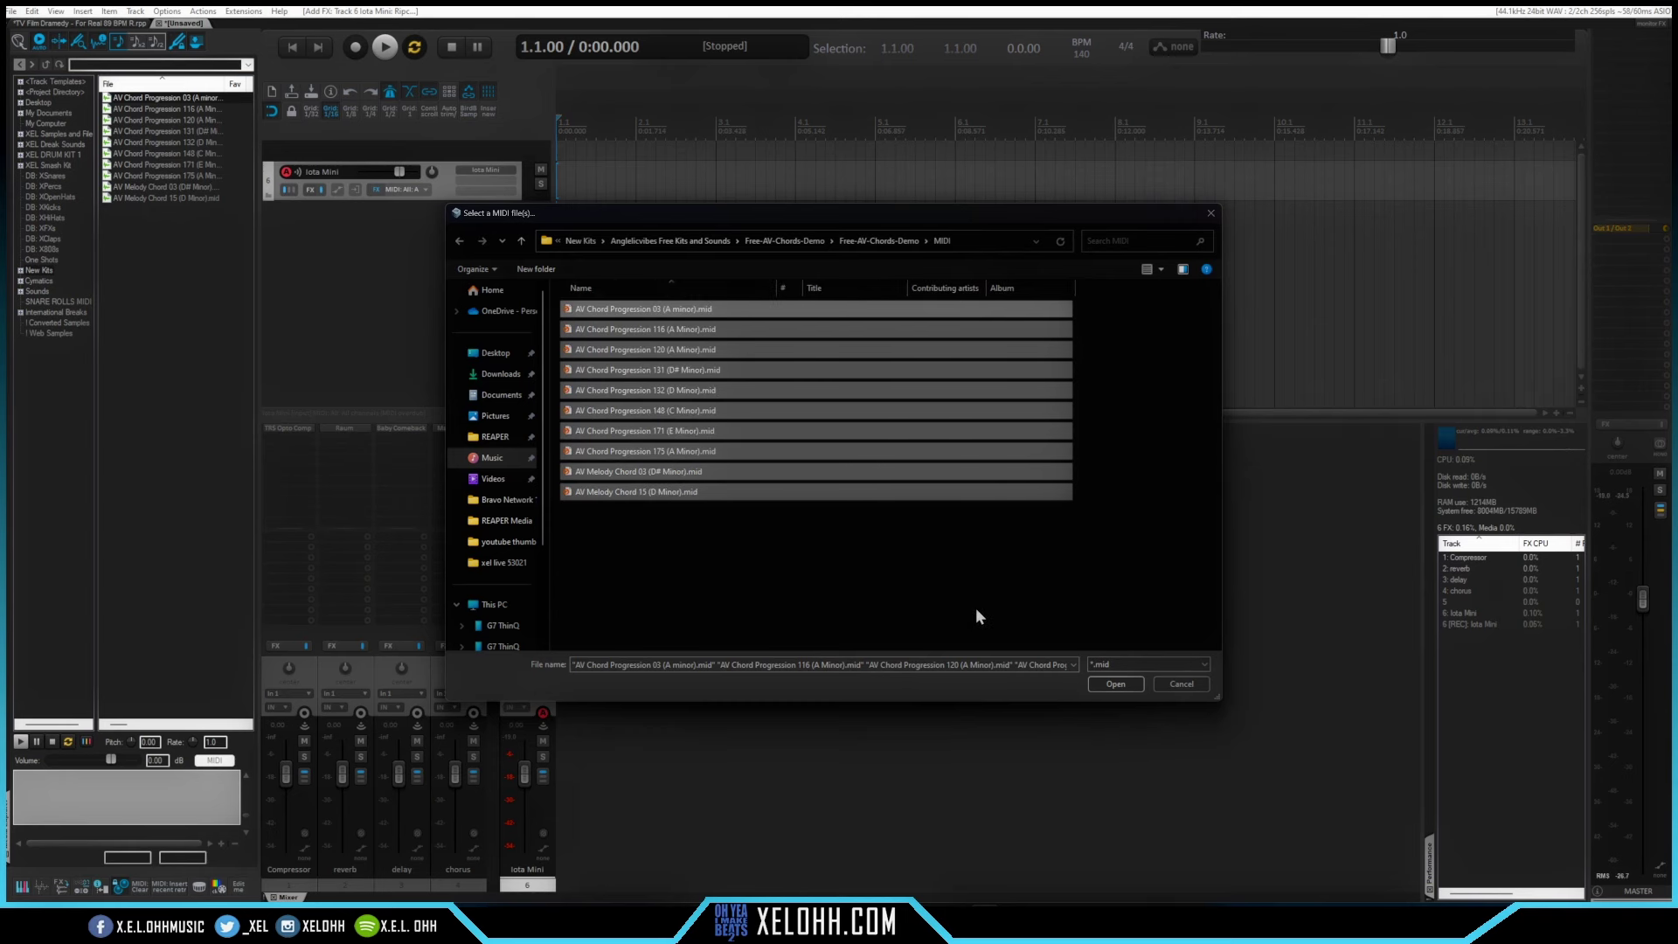
left_click(1119, 683)
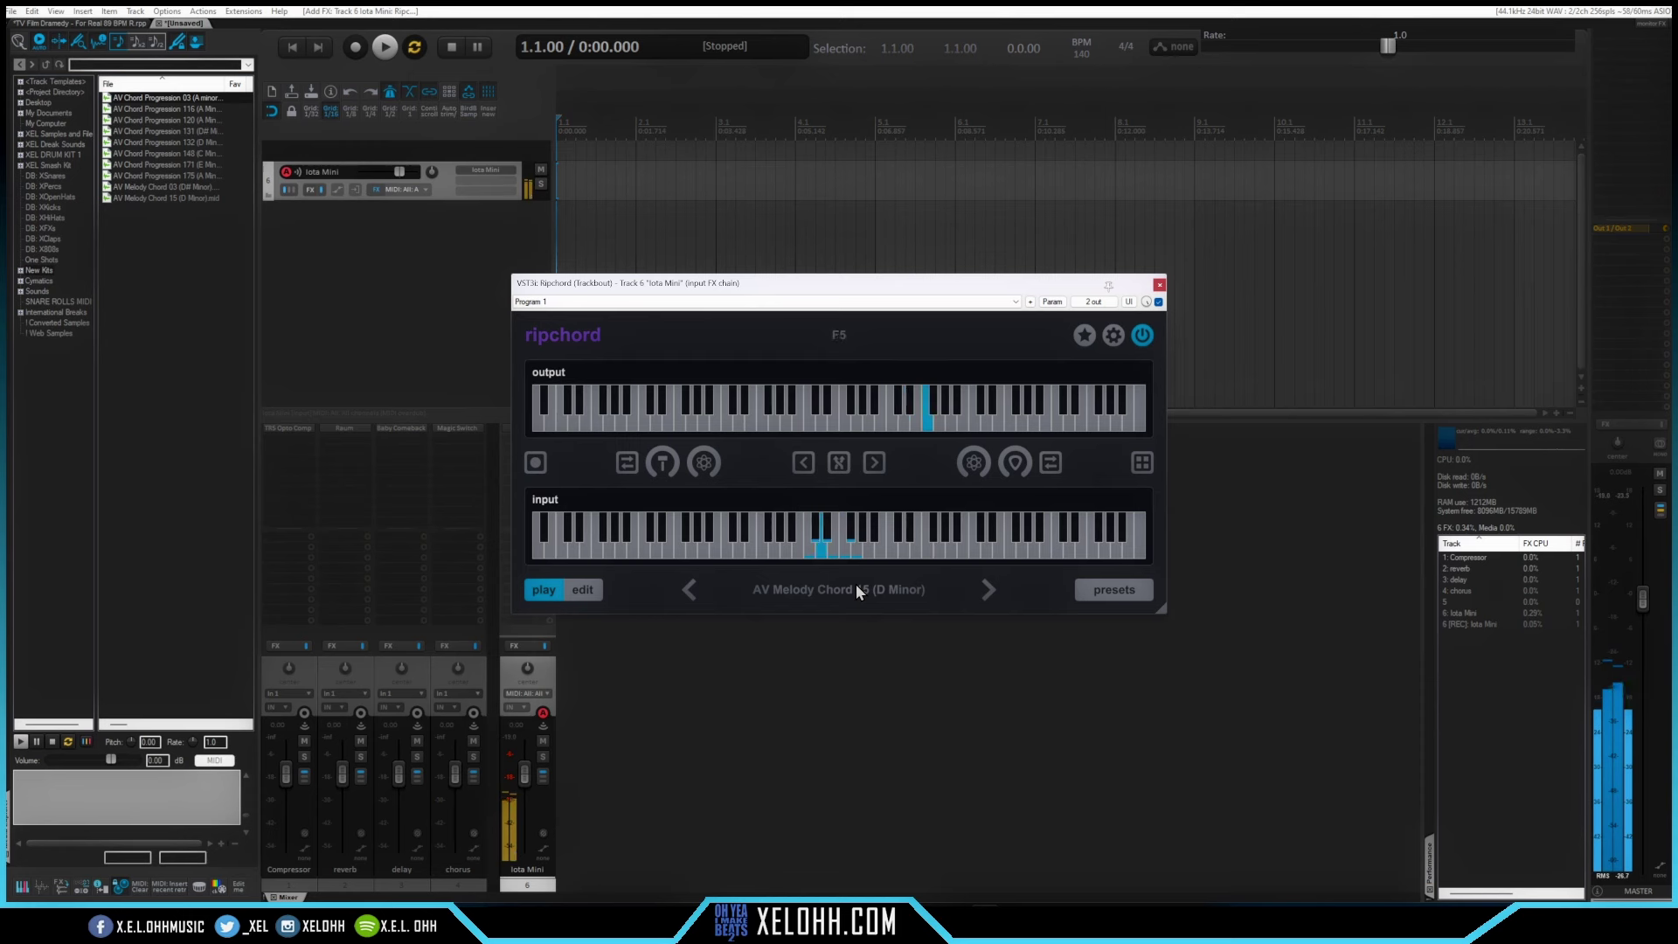
- Audition the imported presets, loading AV Chord Progression 120 (A Minor) and advancing to AV Chord Progression 132 (D Minor)
left_click(988, 590)
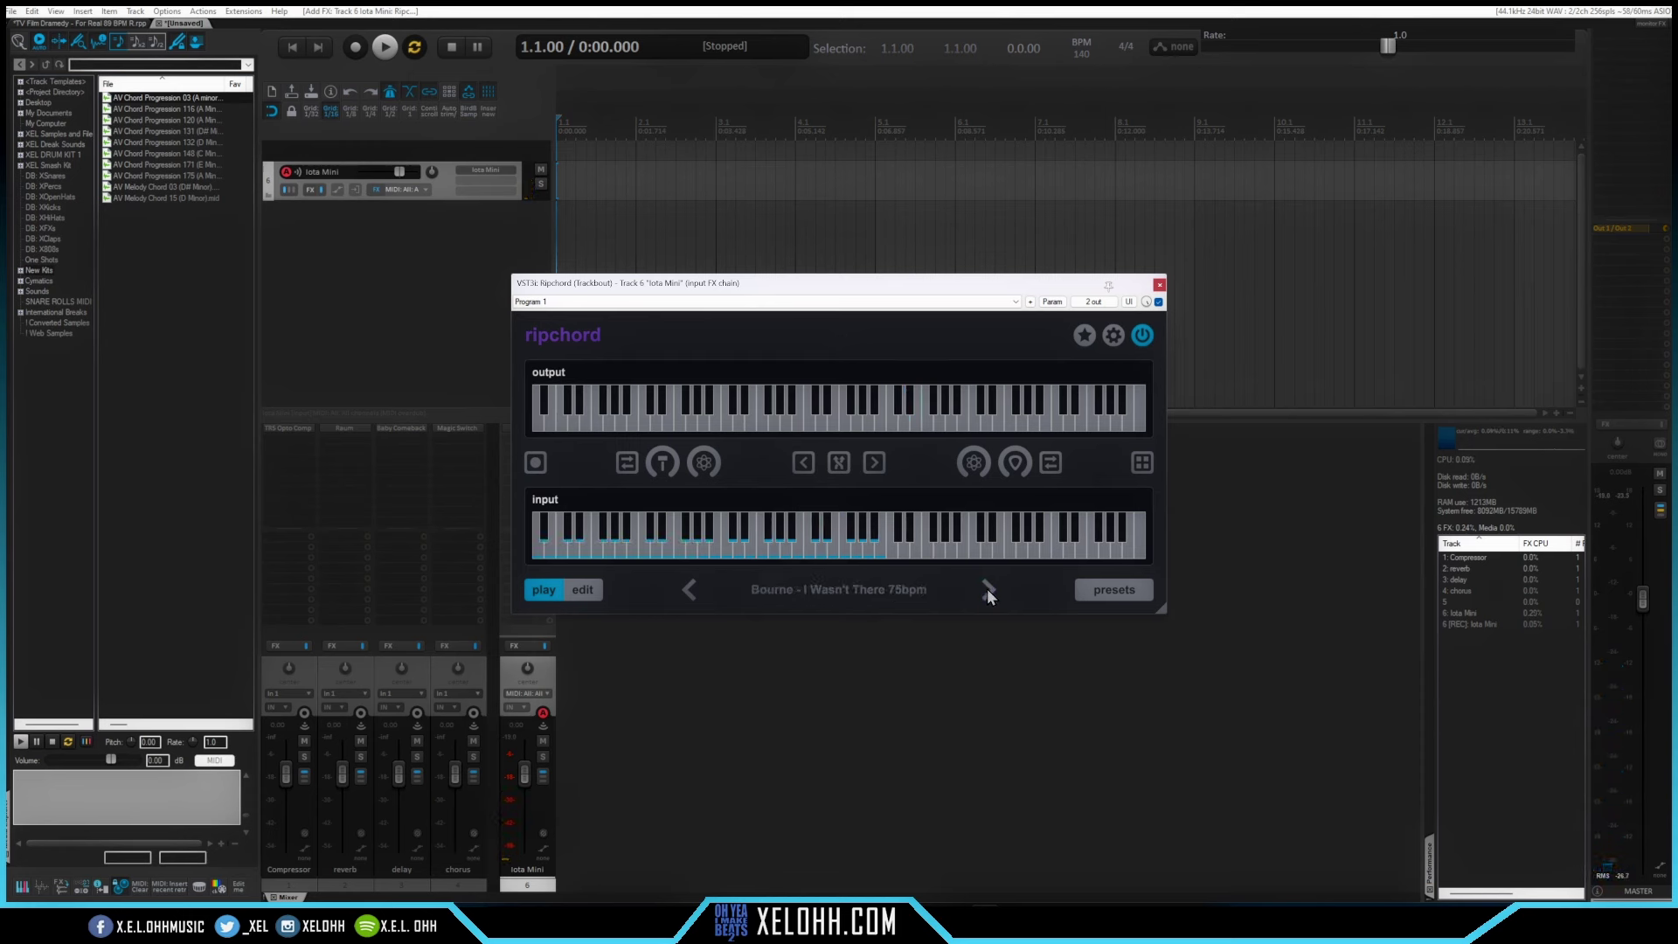
left_click(689, 590)
left_click(1120, 591)
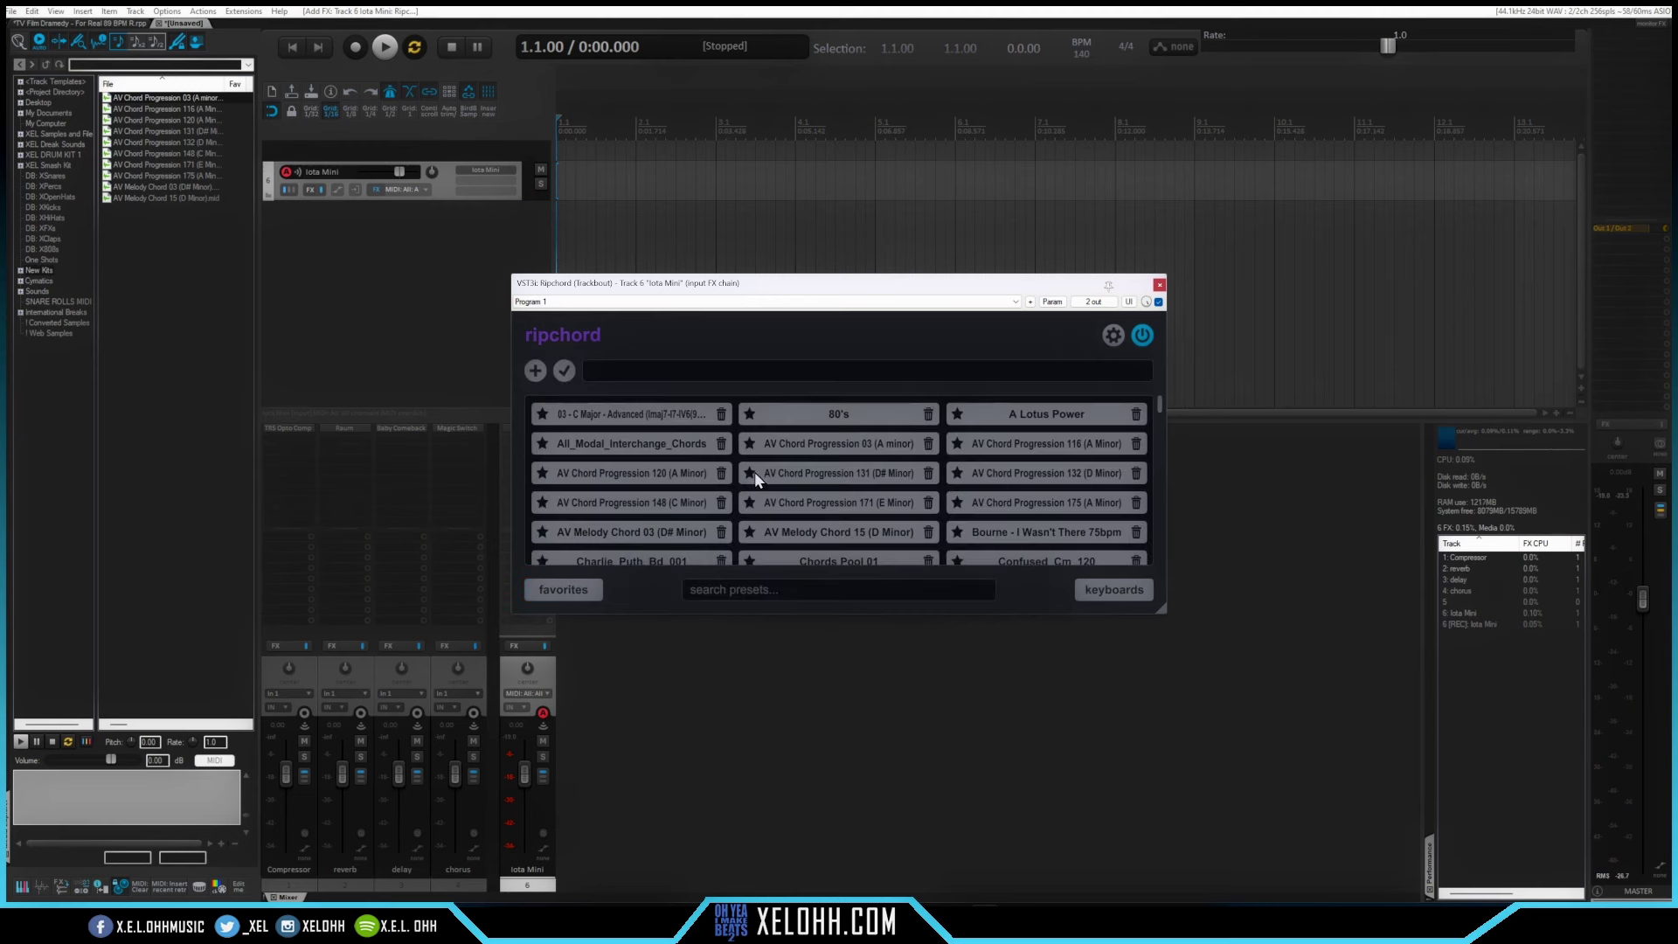
left_click(616, 474)
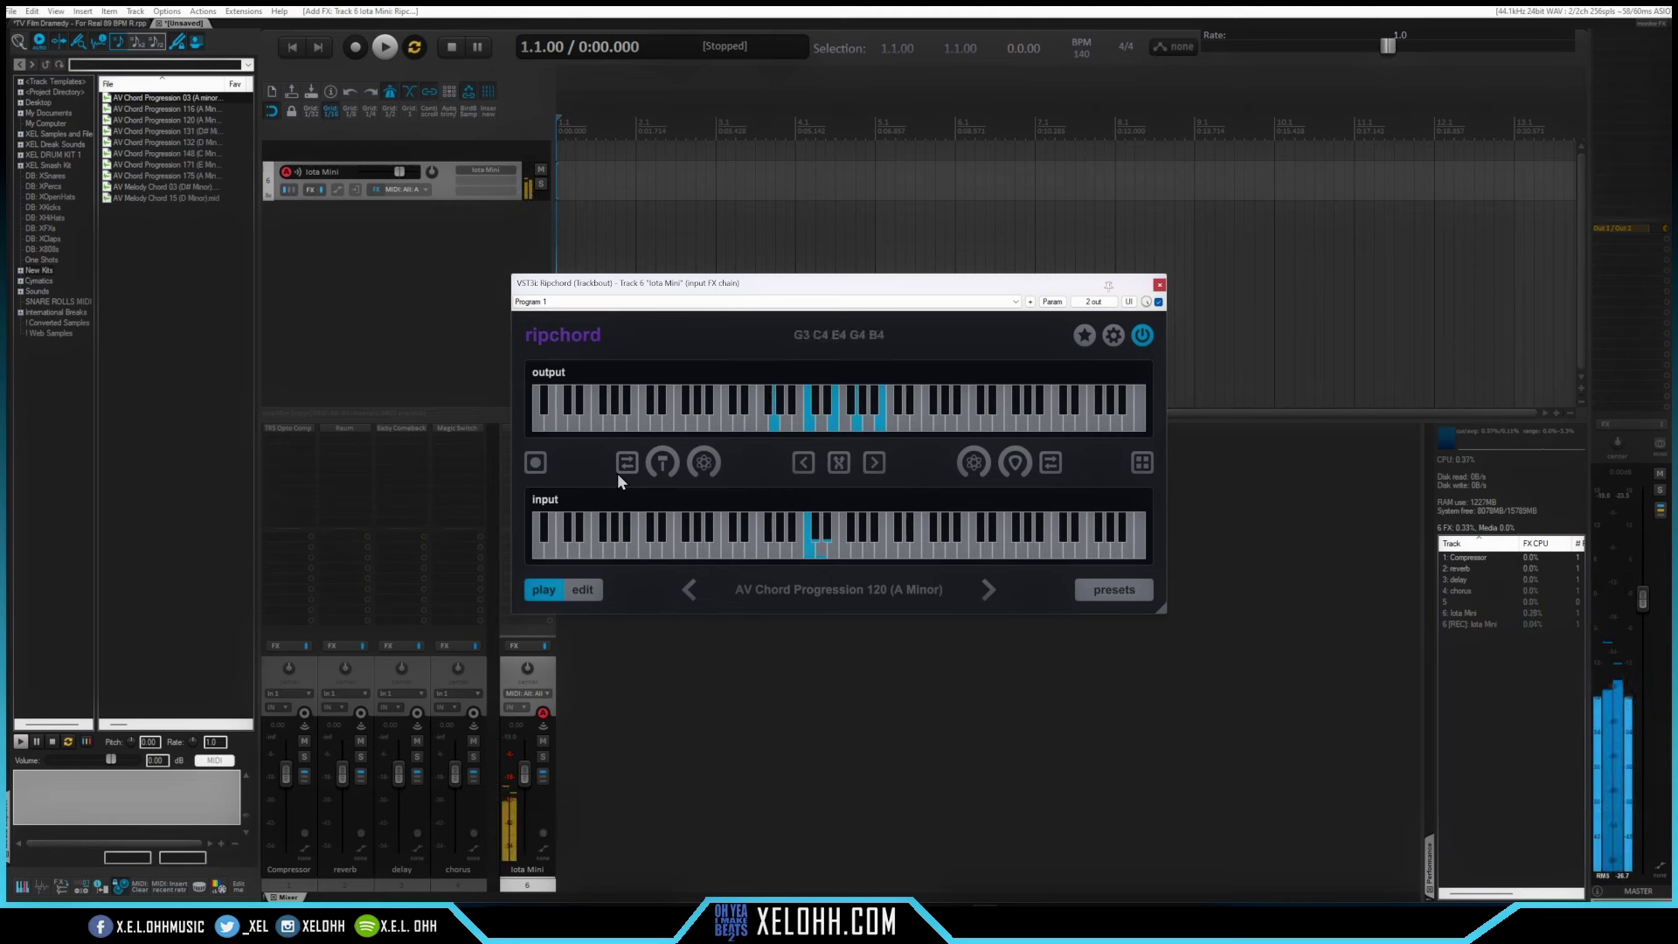
left_click(993, 587)
left_click(993, 587)
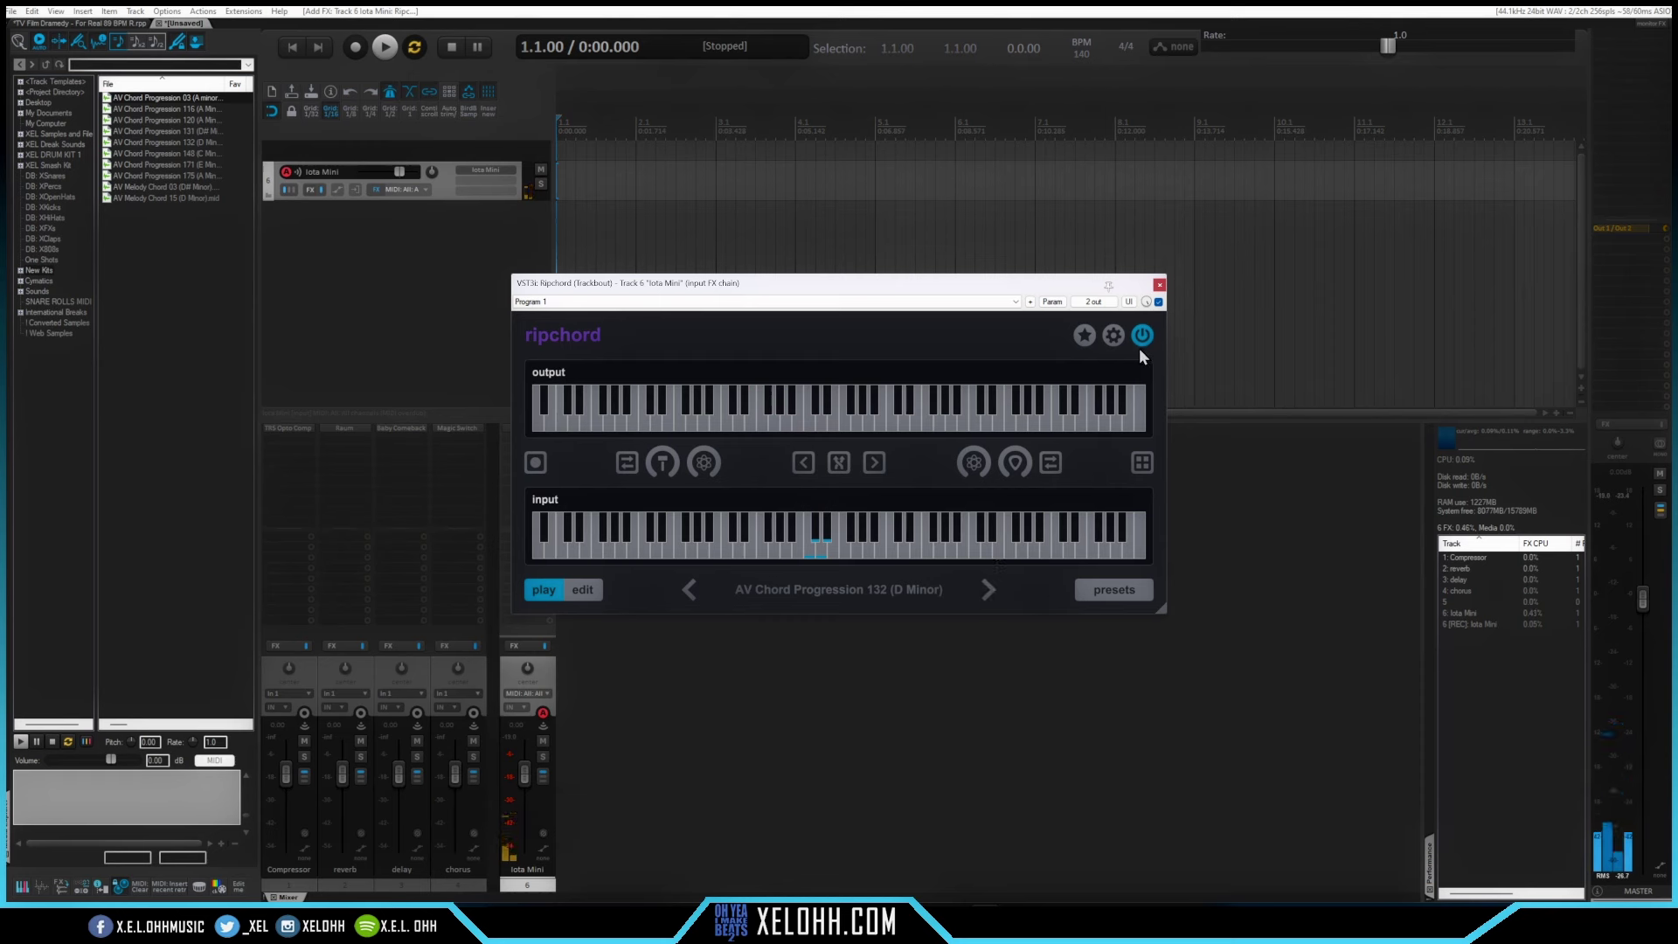
- Start another MIDI file import and browse from Angelicvibes Free Kits and Sounds to the Midi Chords folder inside Free-Chords-AngelicVibes
left_click(1111, 336)
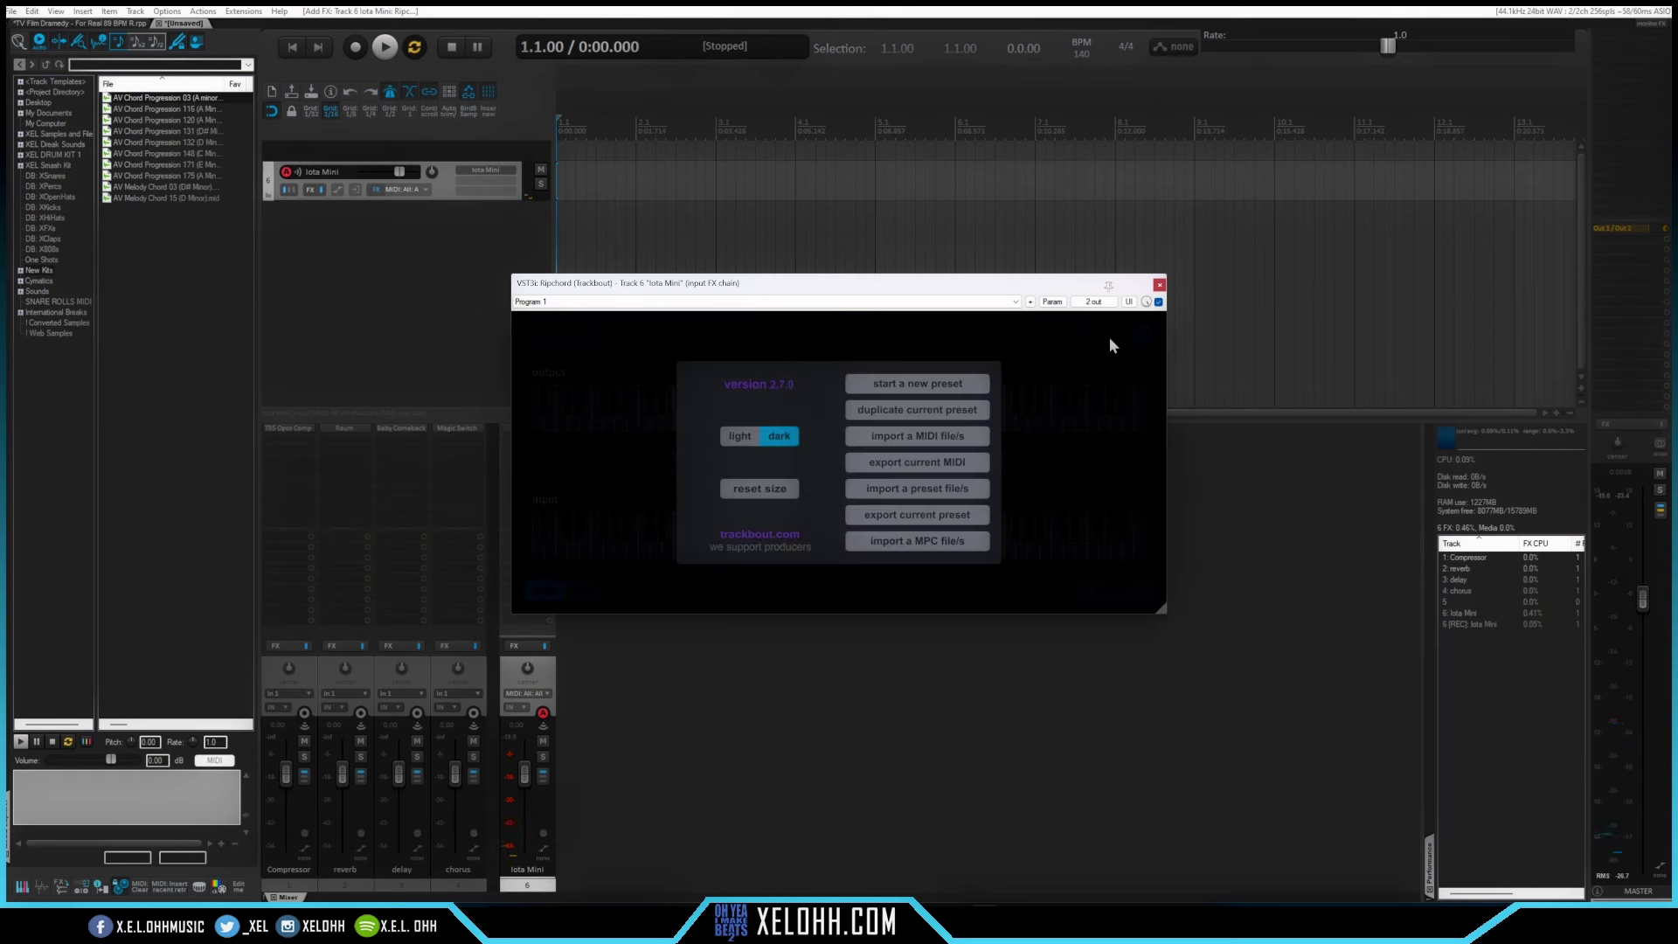
left_click(890, 436)
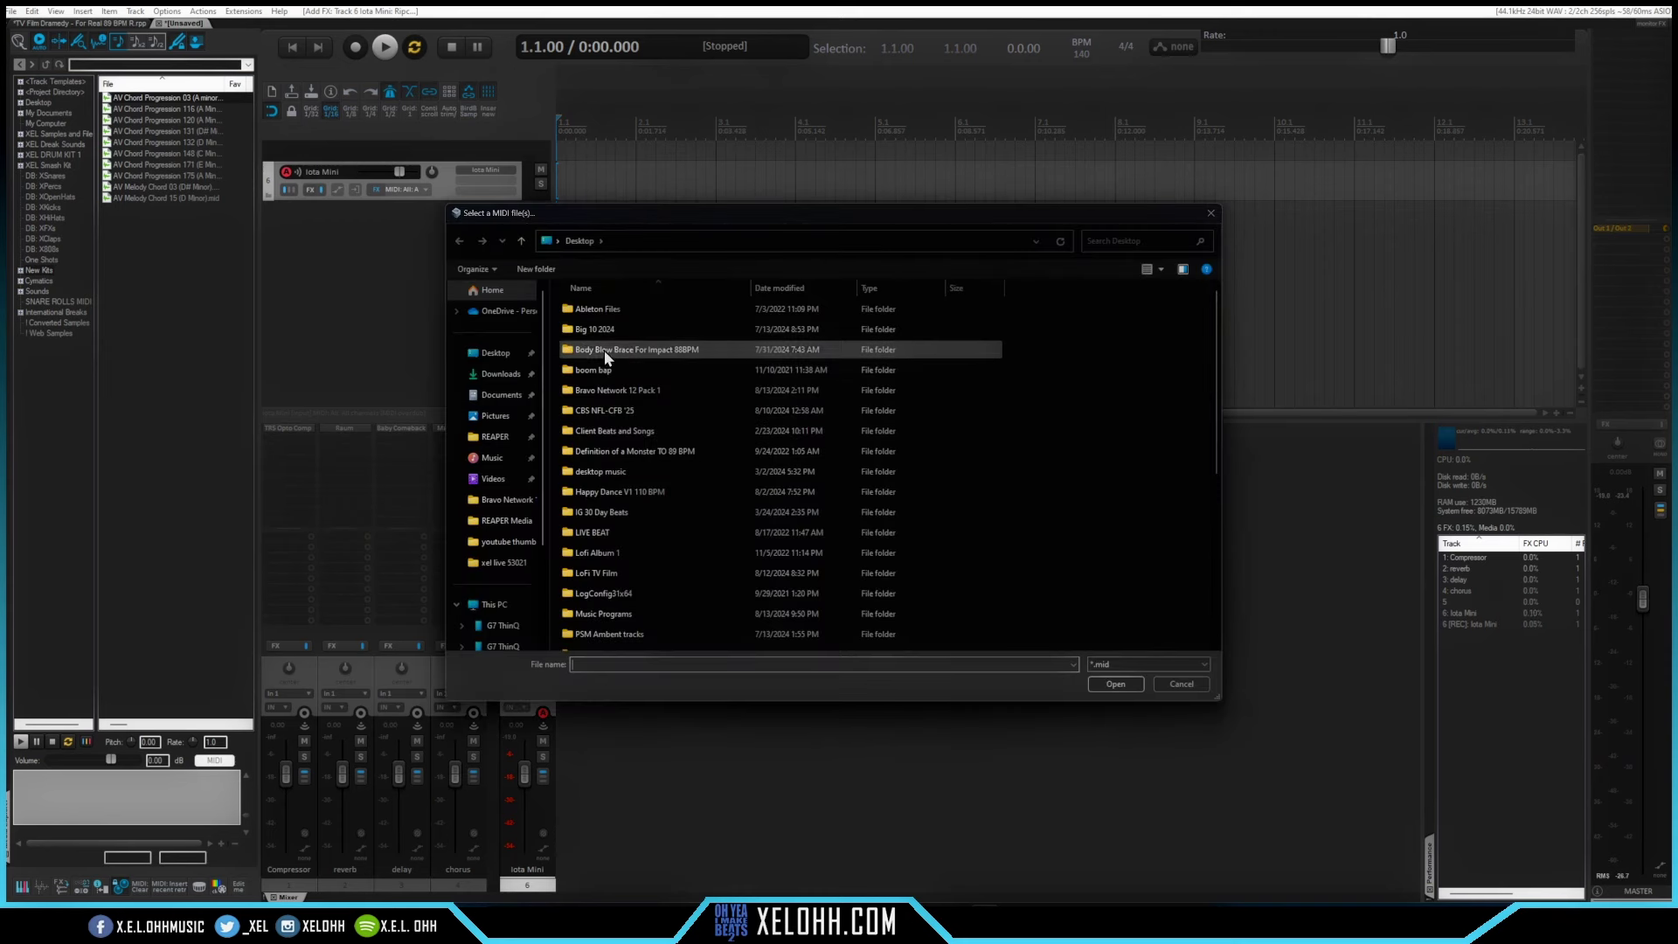
left_click(506, 499)
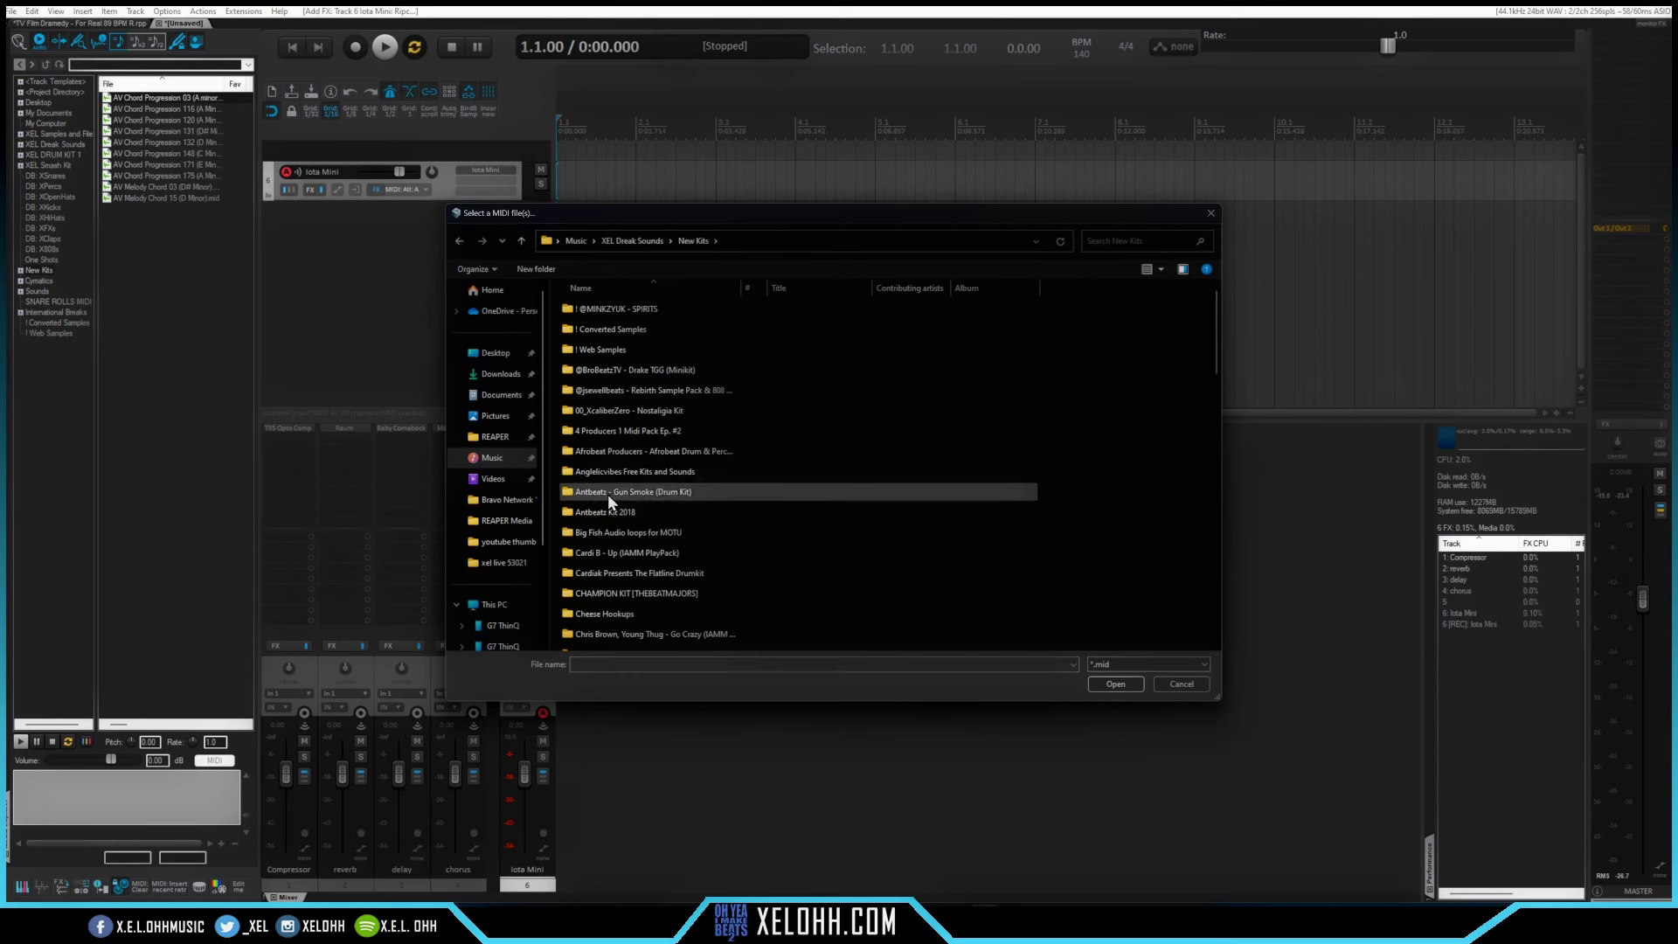
double_click(605, 470)
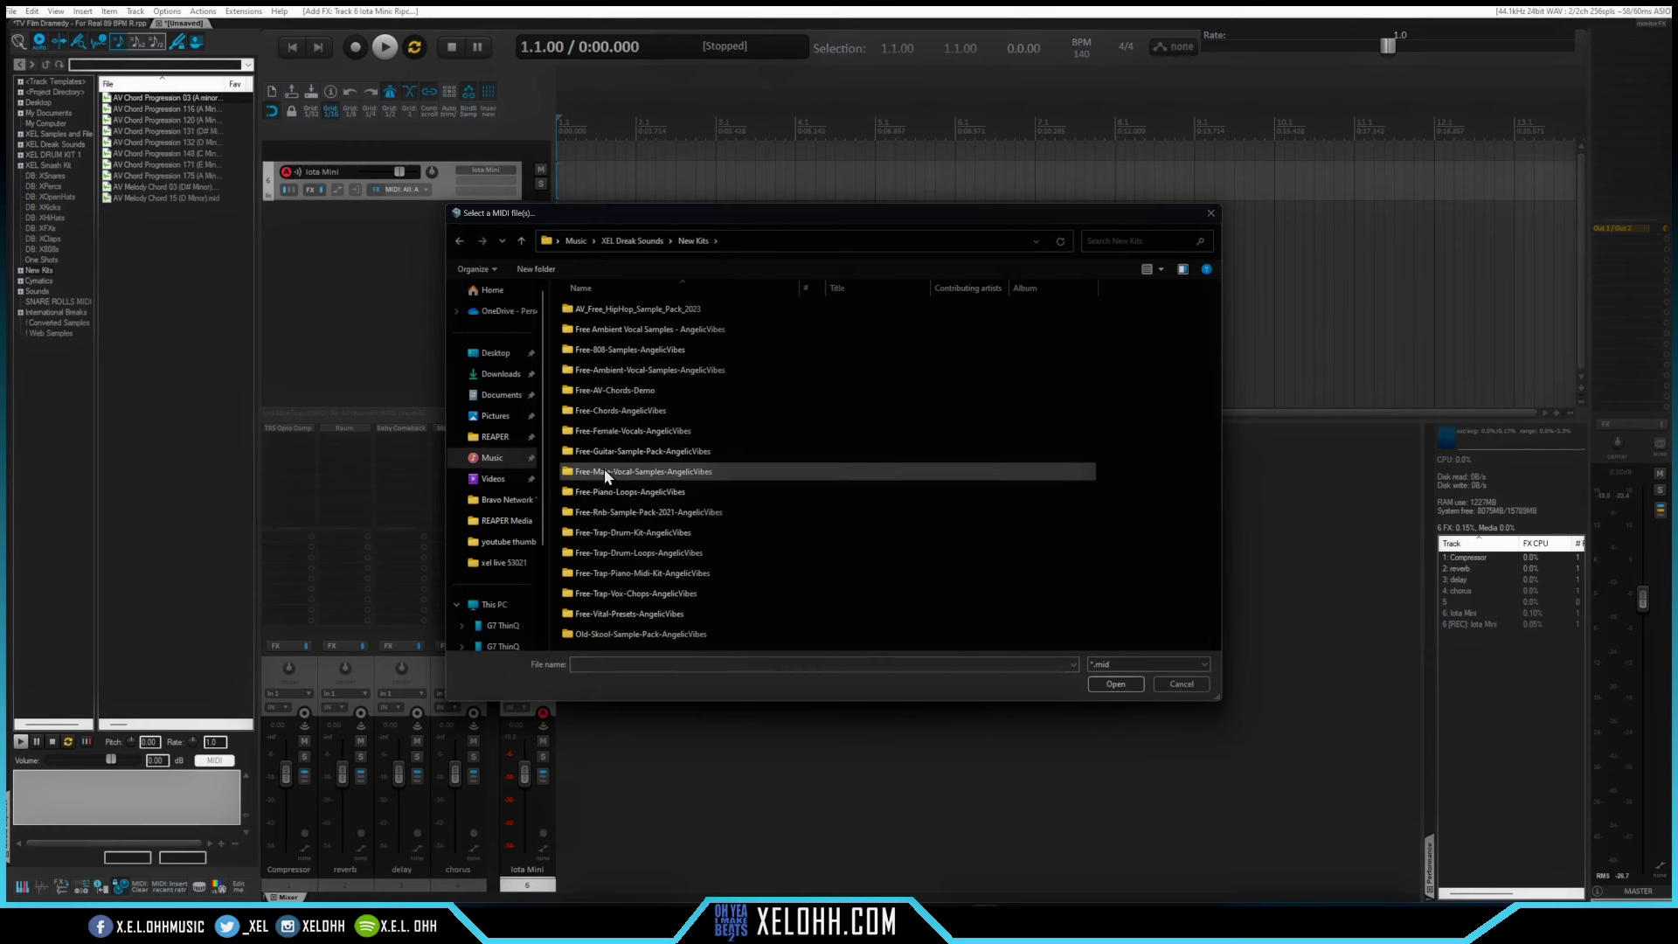
double_click(607, 411)
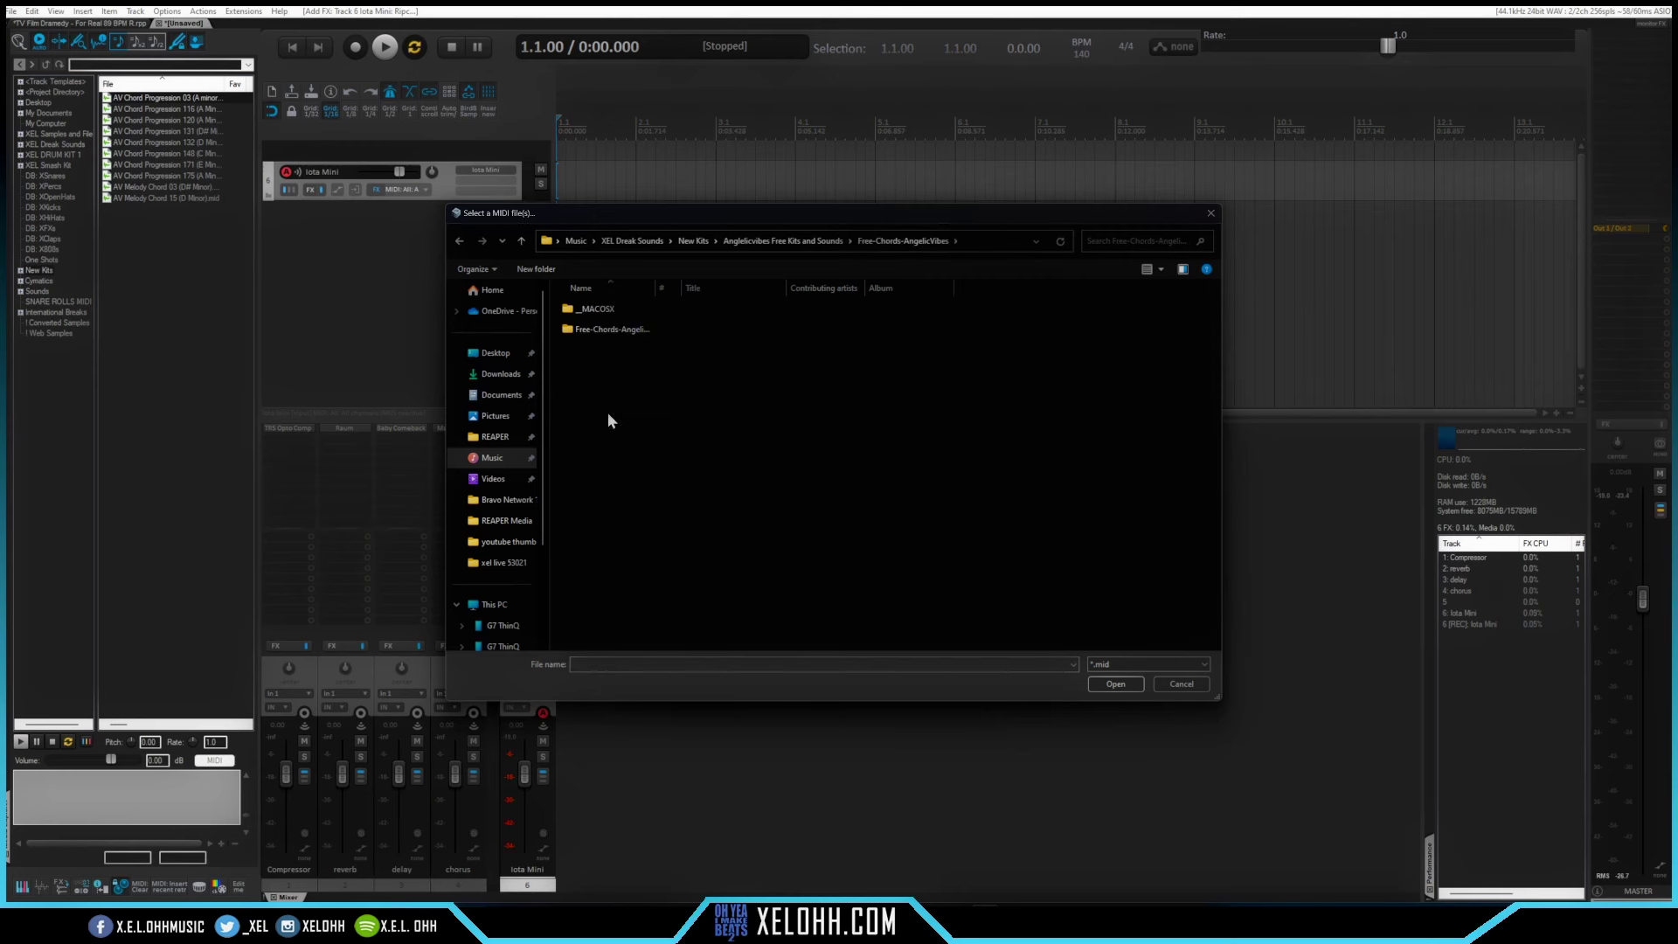
double_click(596, 328)
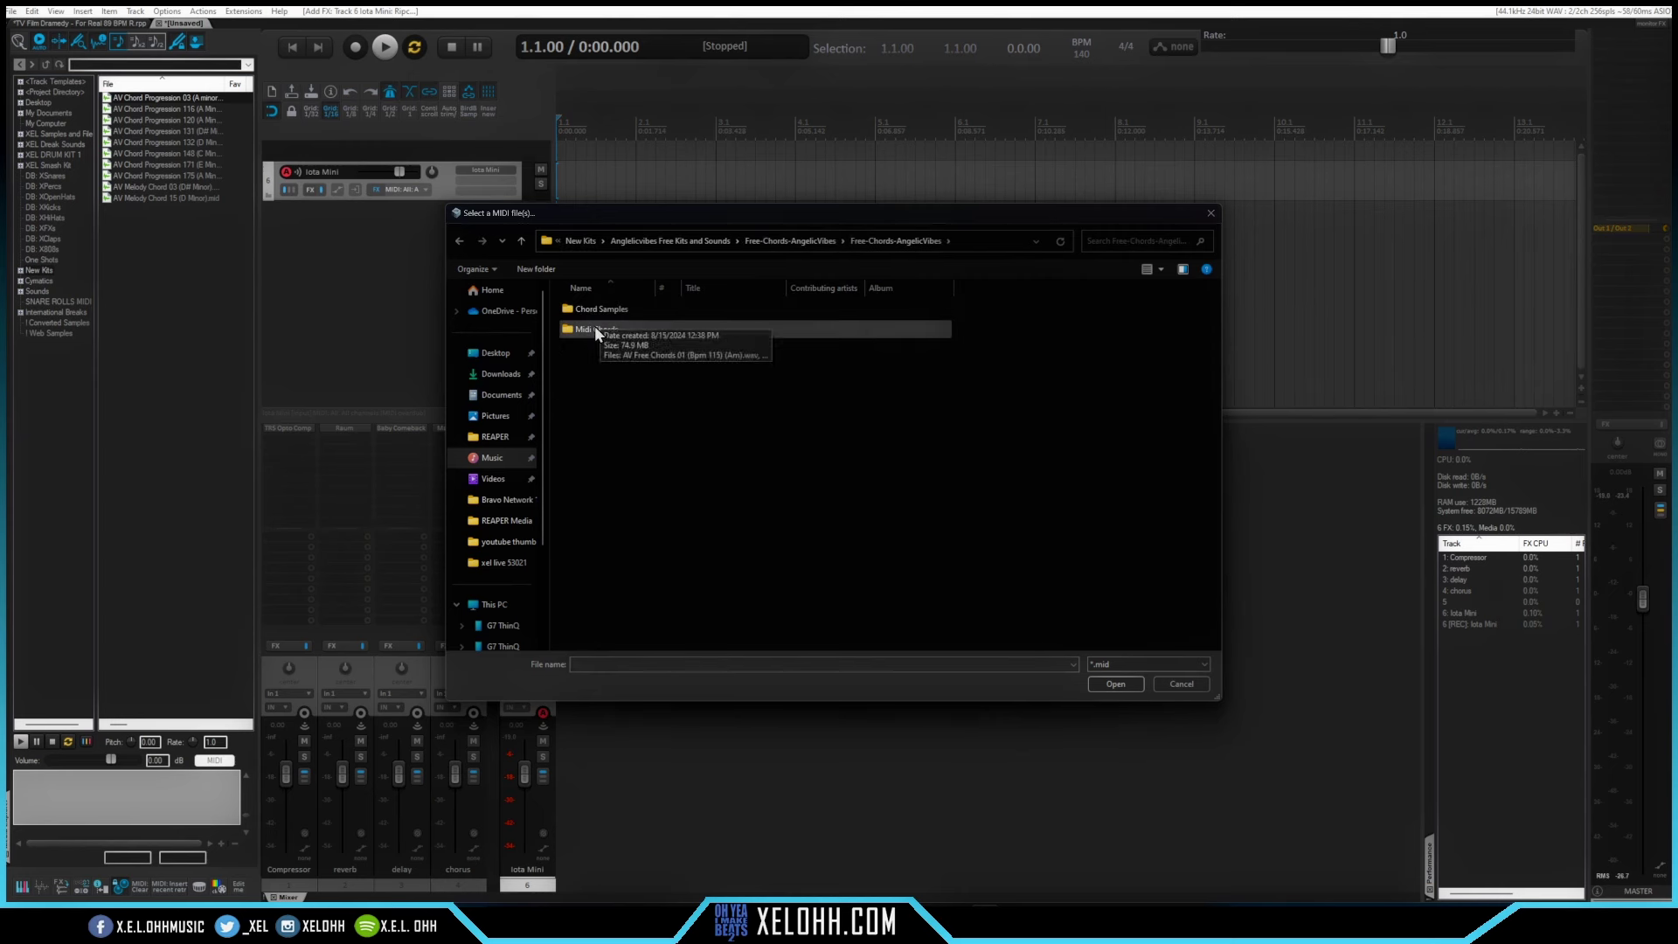
double_click(589, 328)
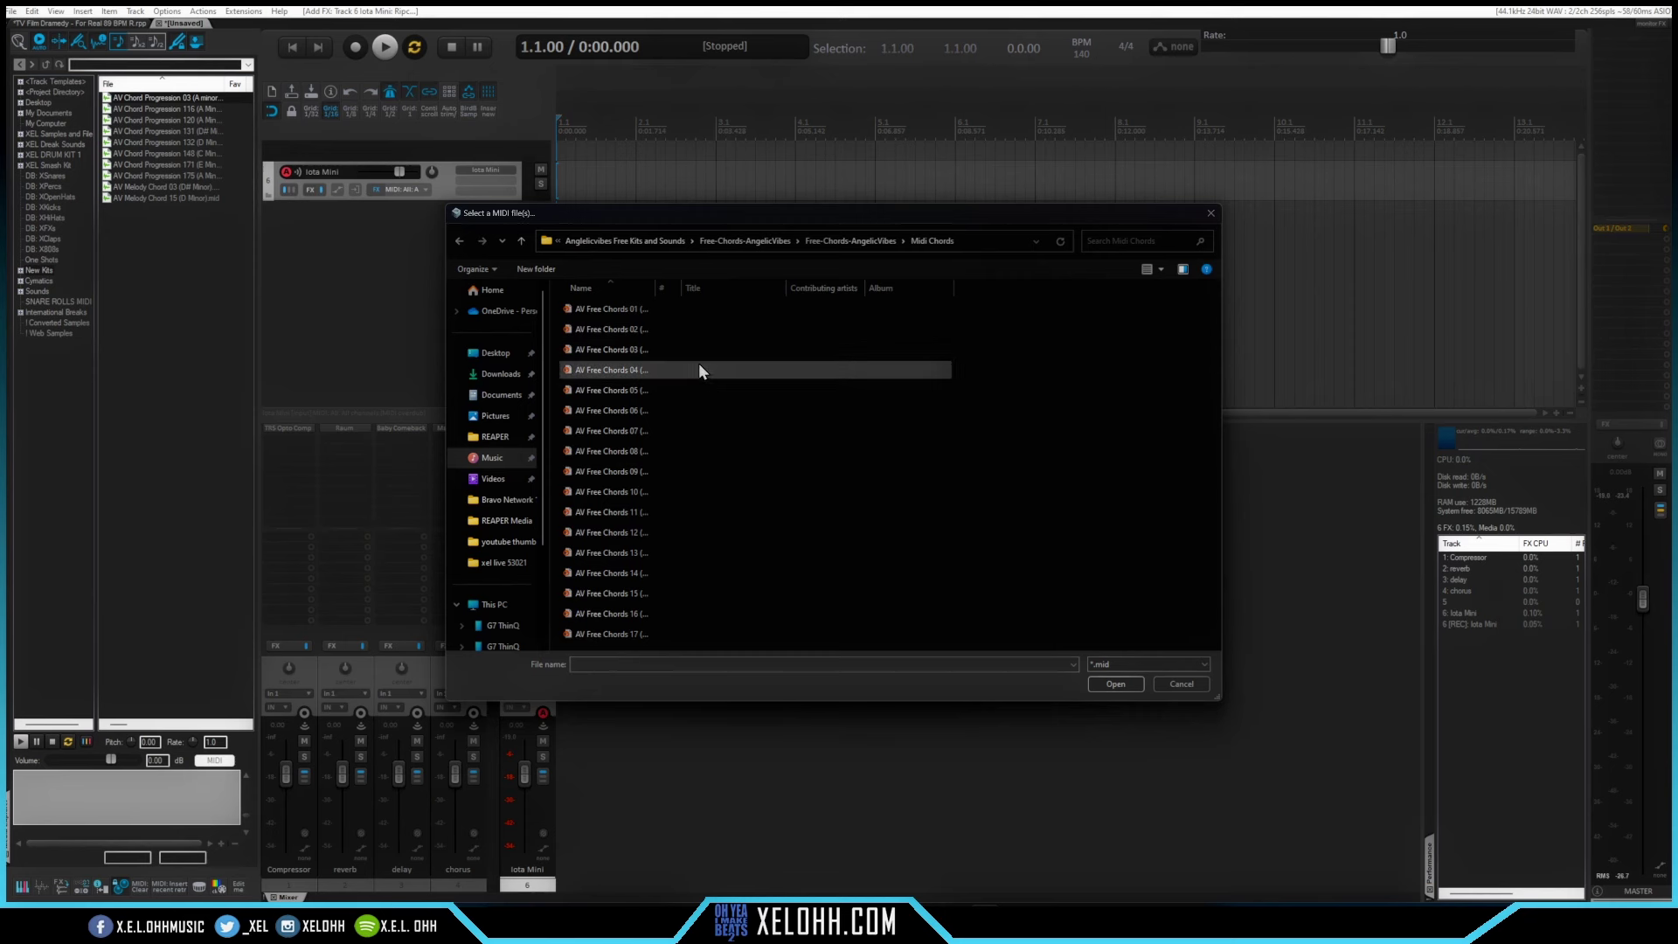
- Import AV Free Chords 01 (Am) through AV Free Chords 17 (G#m) and review them in the preset list
left_click_drag(655, 285, 780, 286)
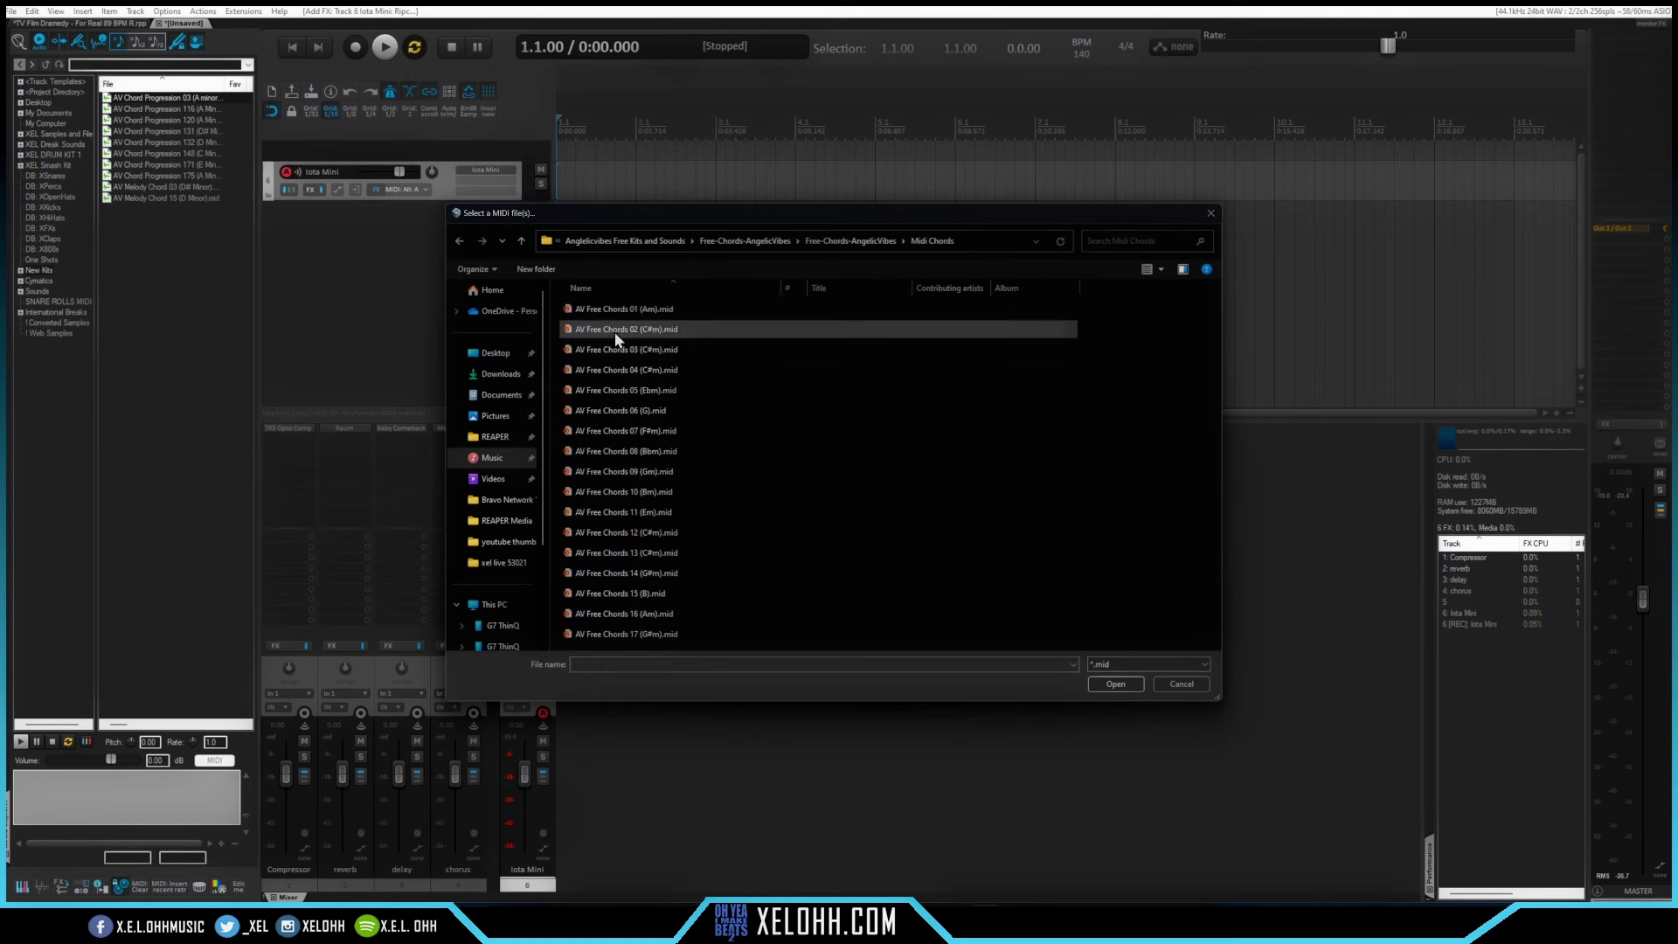
left_click(610, 304)
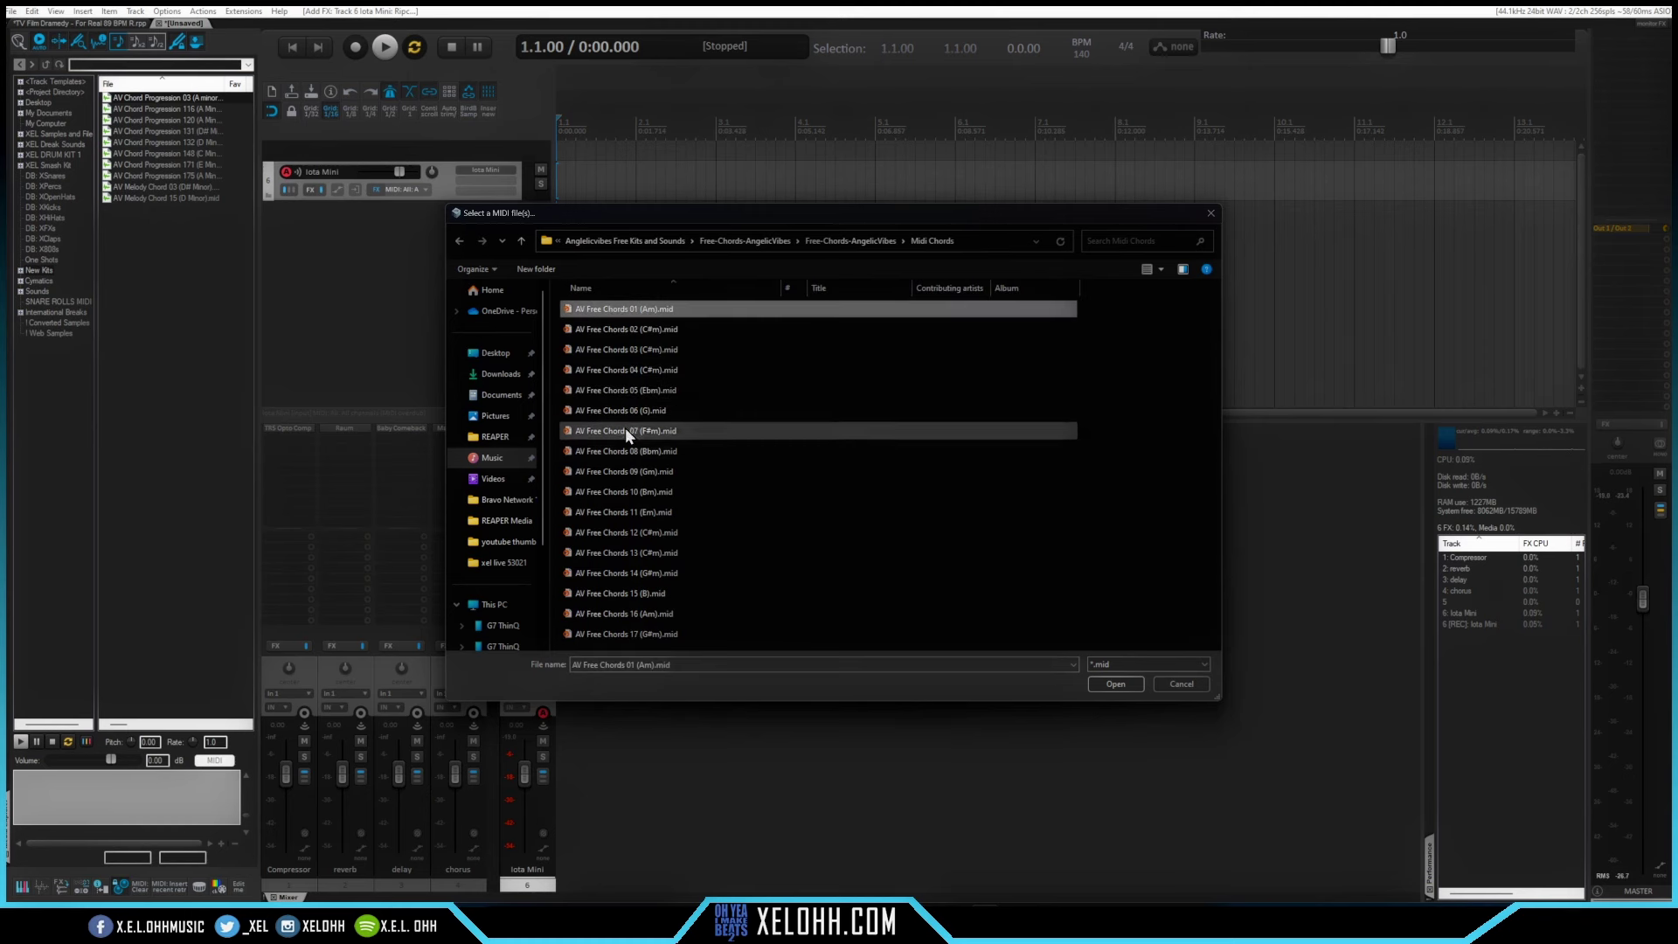
left_click(606, 633, "shift")
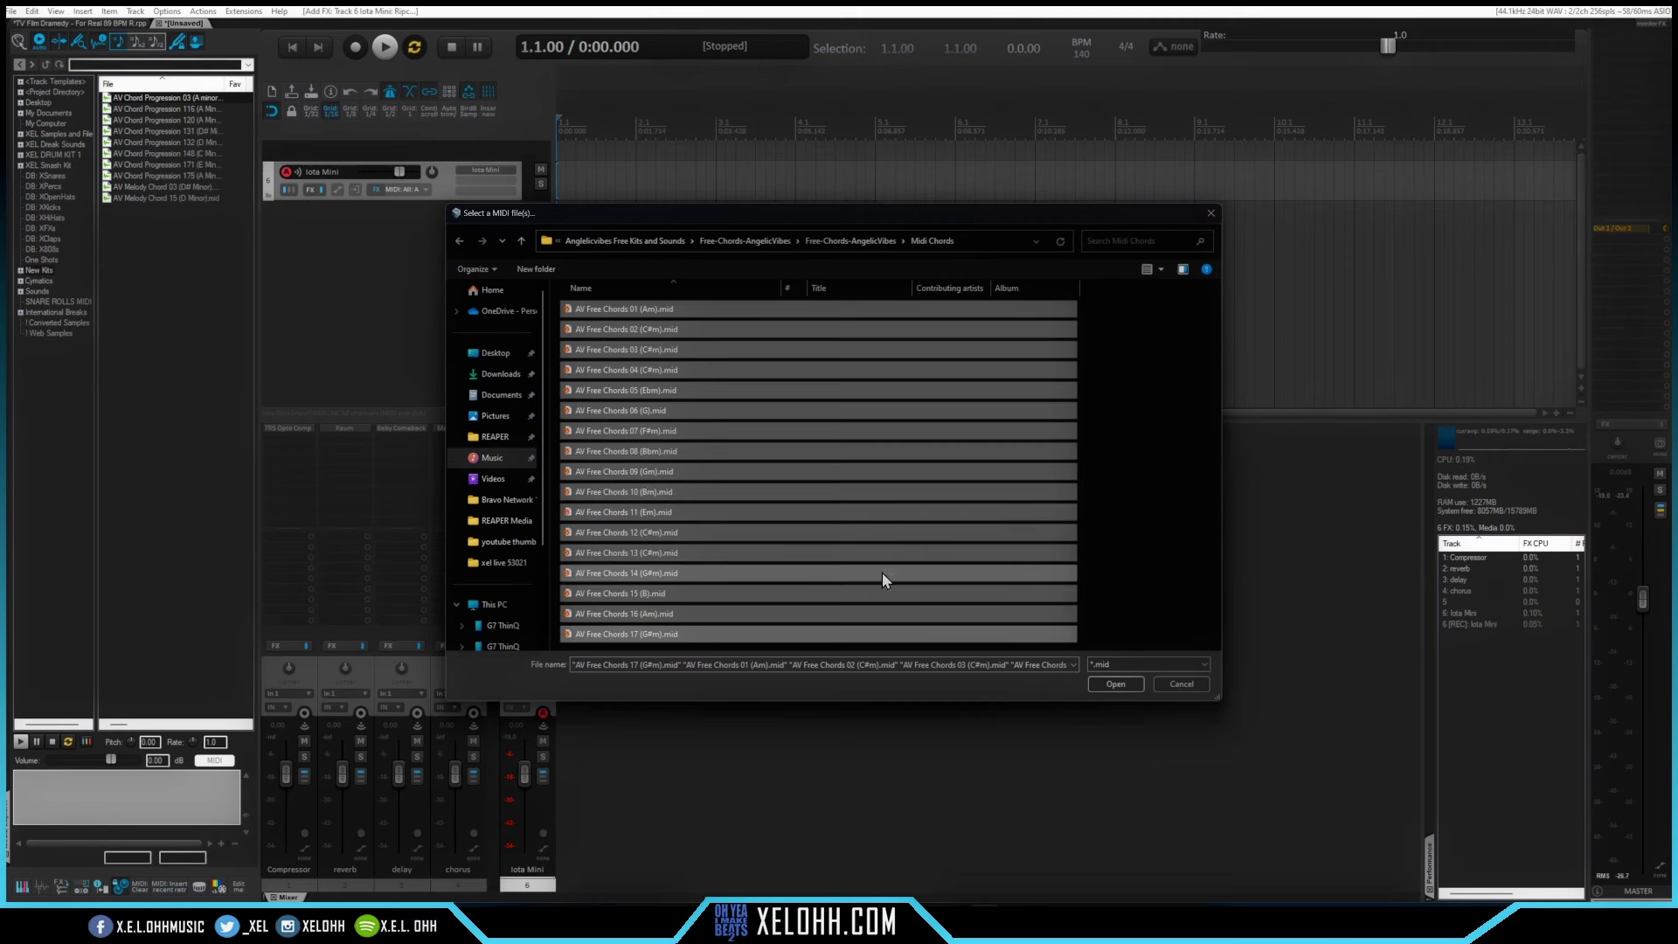
left_click(1116, 685)
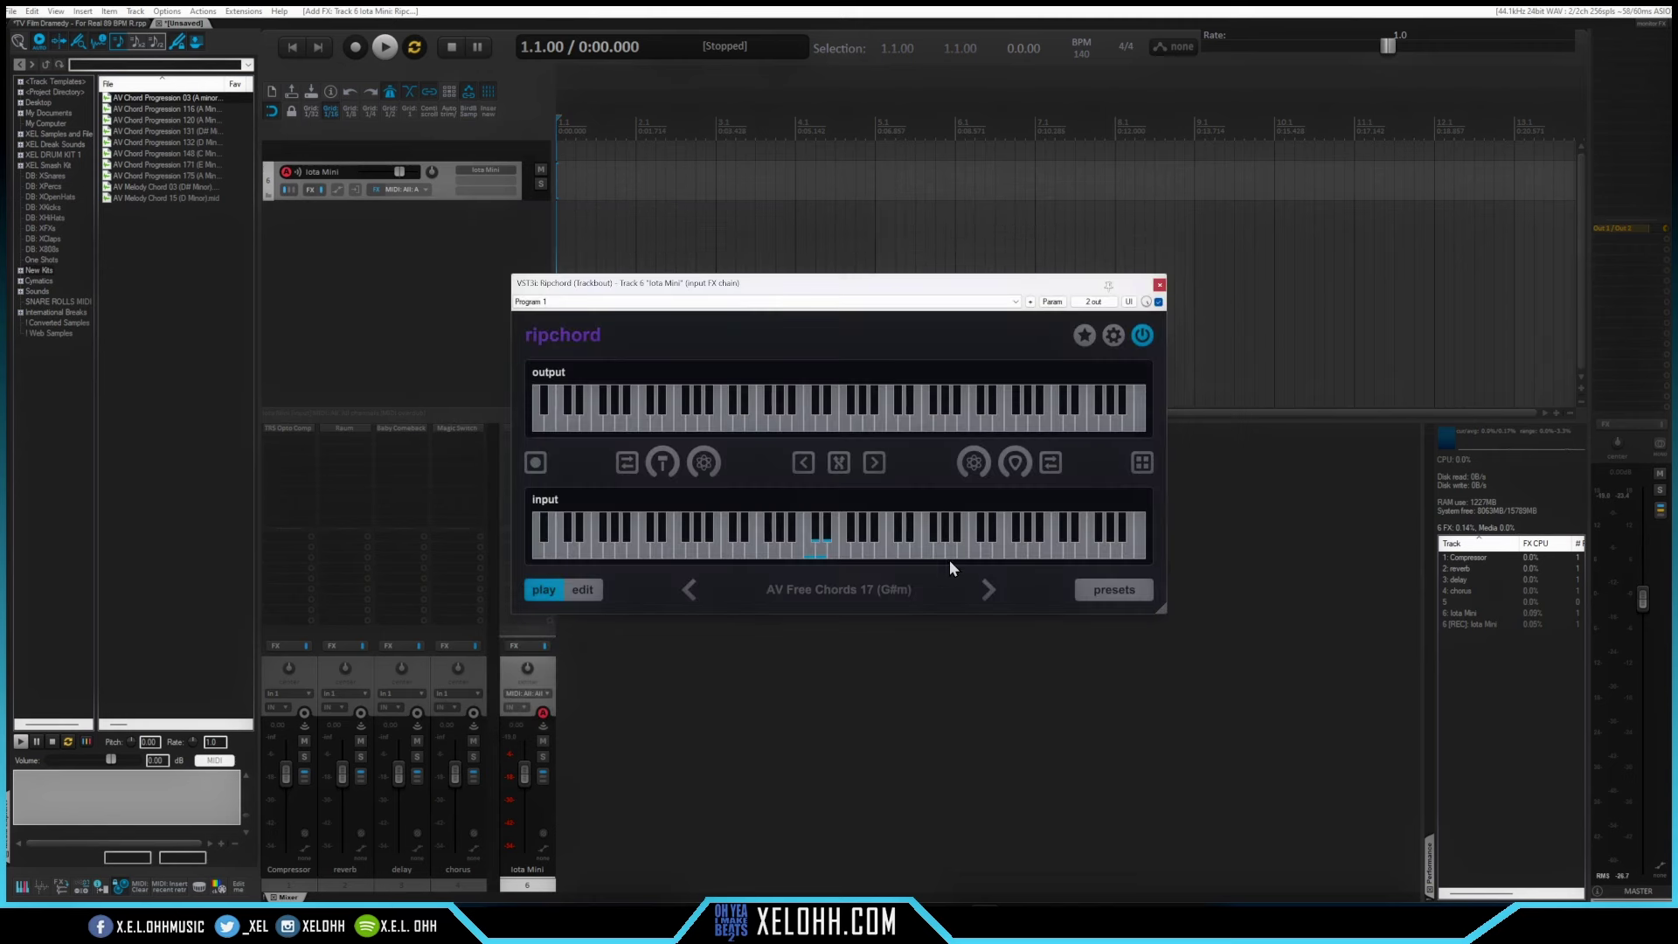
left_click(1115, 589)
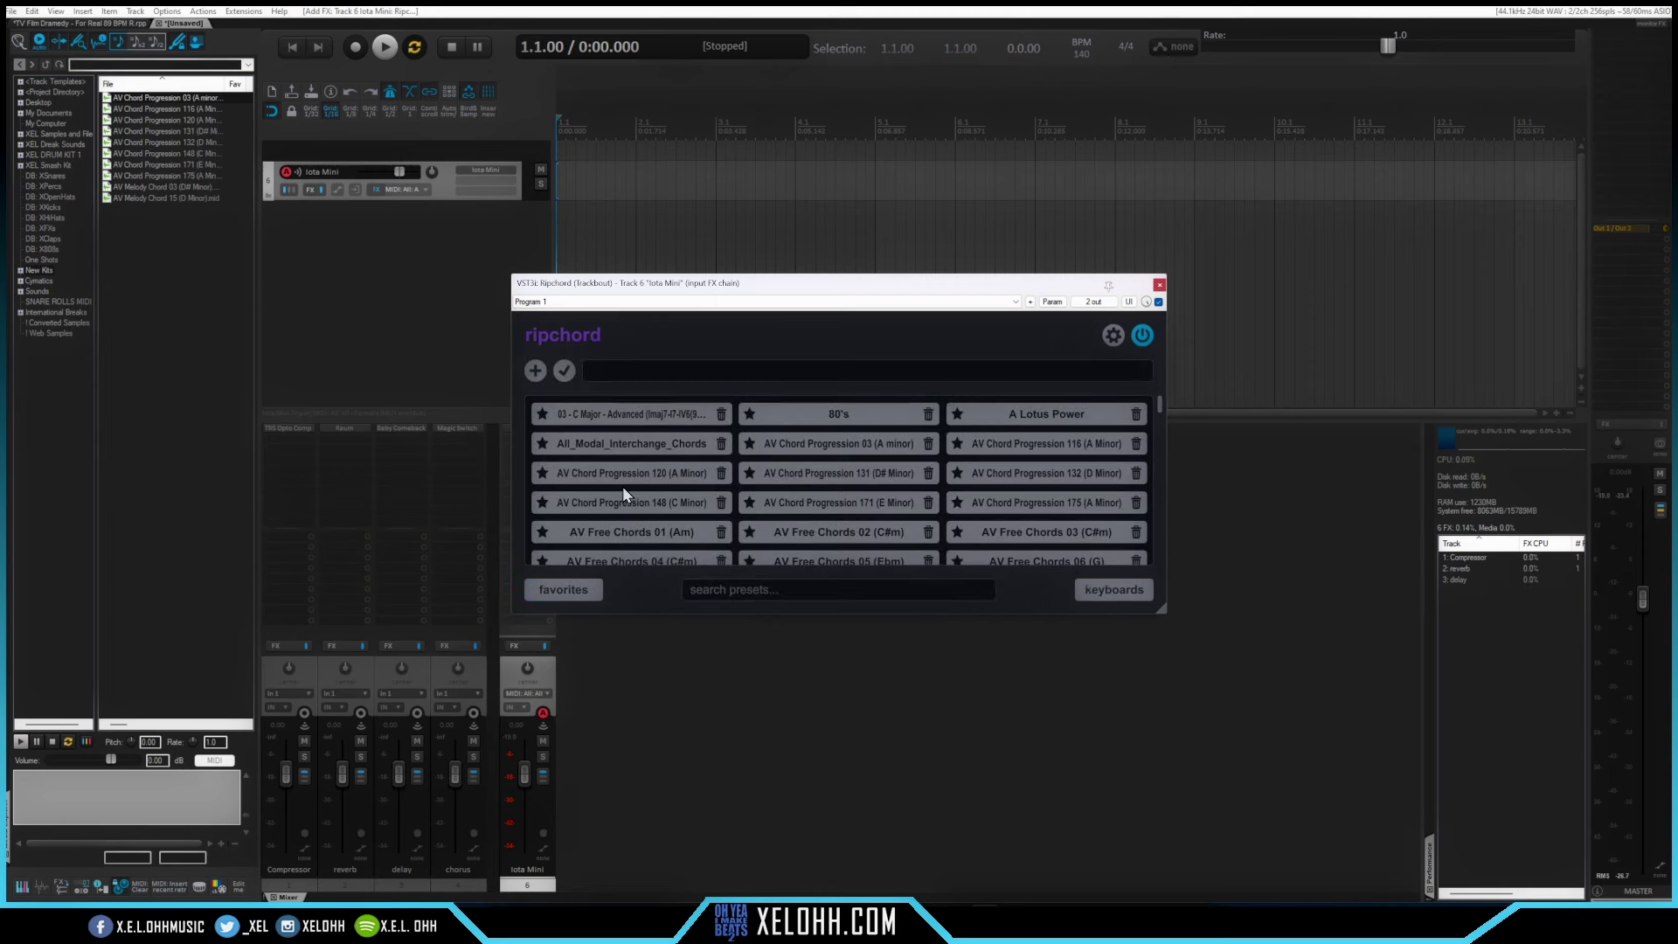
scroll(905, 488, "down", 2)
scroll(903, 500, "down", 2)
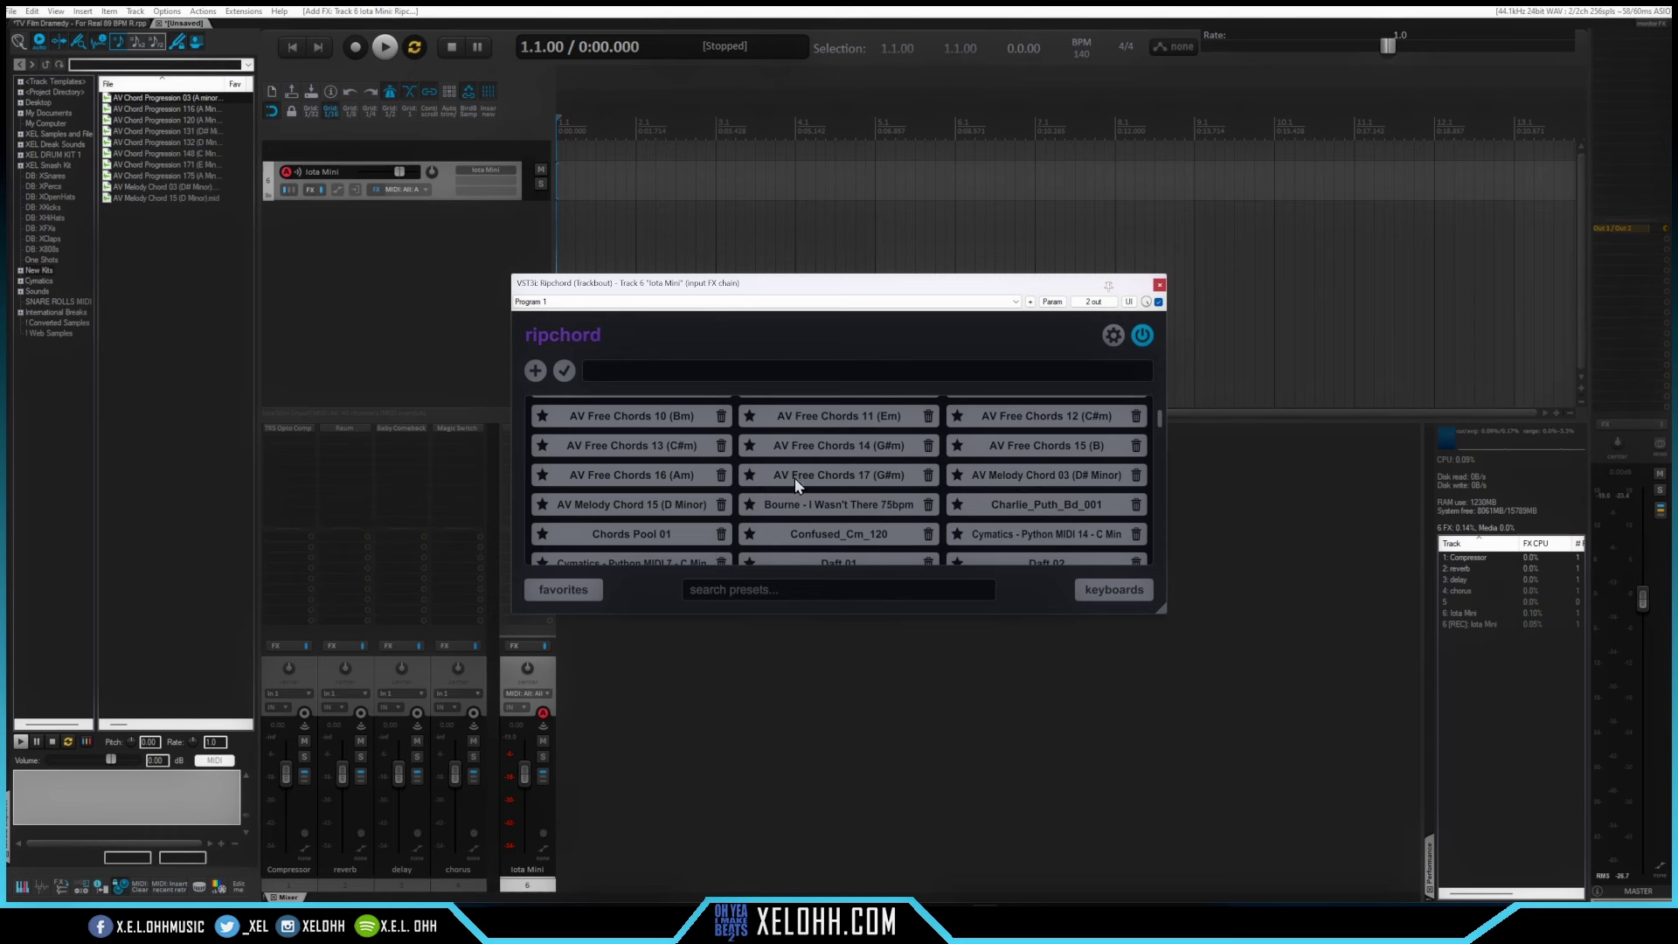
scroll(851, 477, "up", 3)
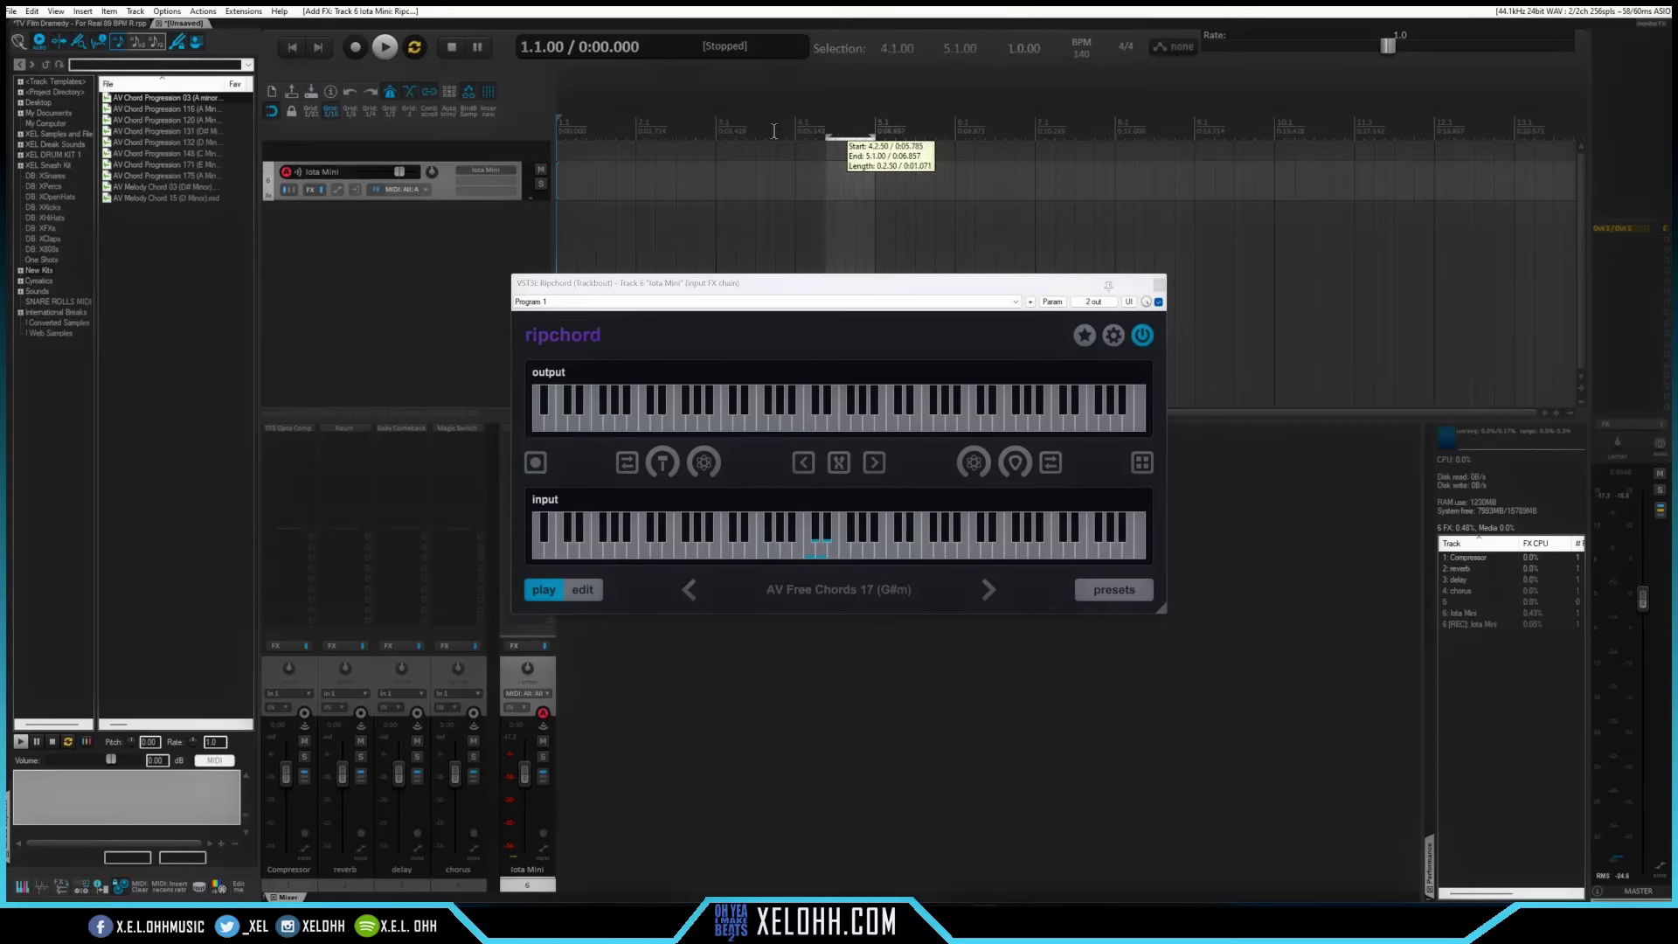
- Insert a MIDI item on the Iota Mini track over the time selection 1.1.00 to 5.1.00 and open it for editing
left_click_drag(839, 144, 560, 149)
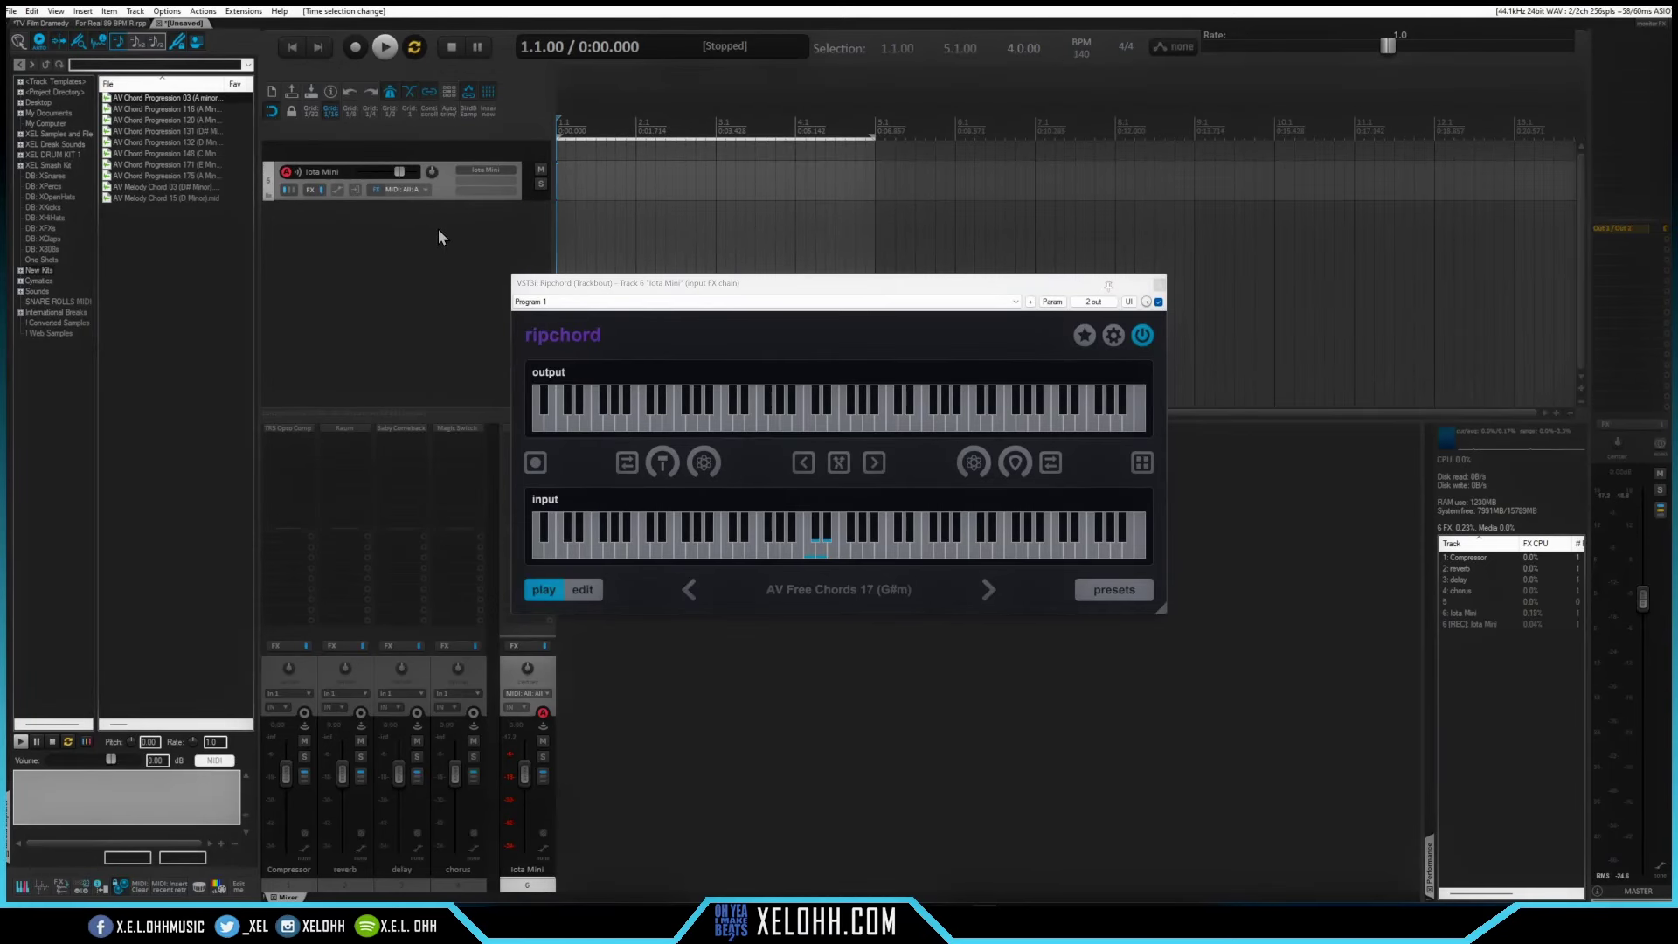
key("ctrl+alt+n")
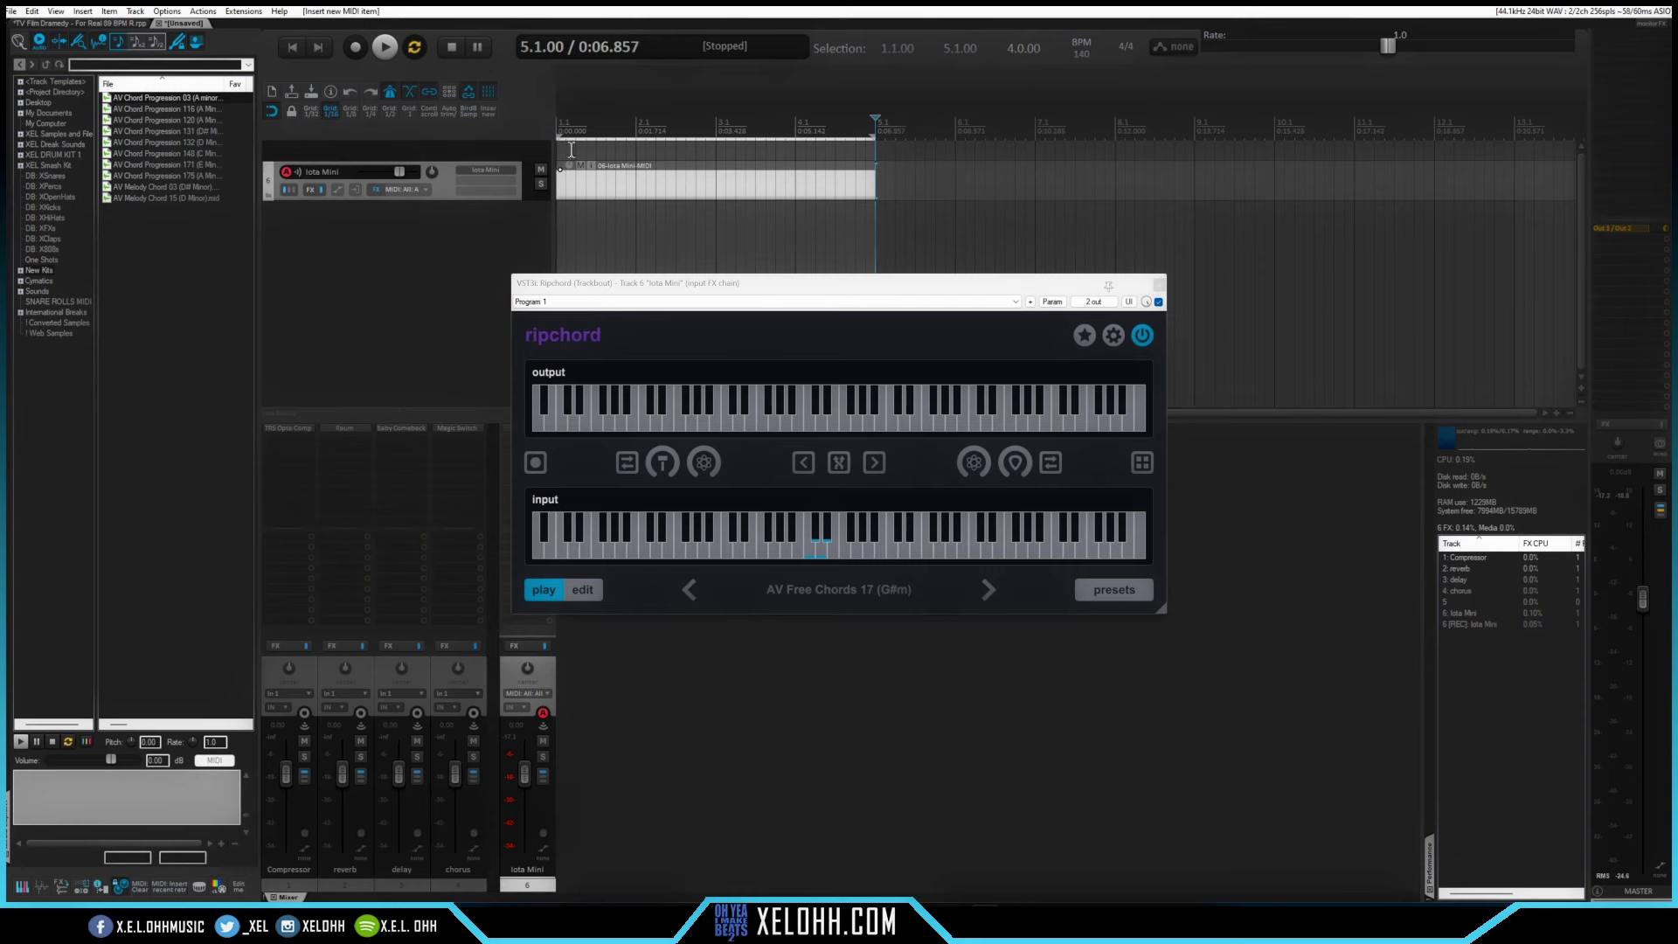
double_click(622, 188)
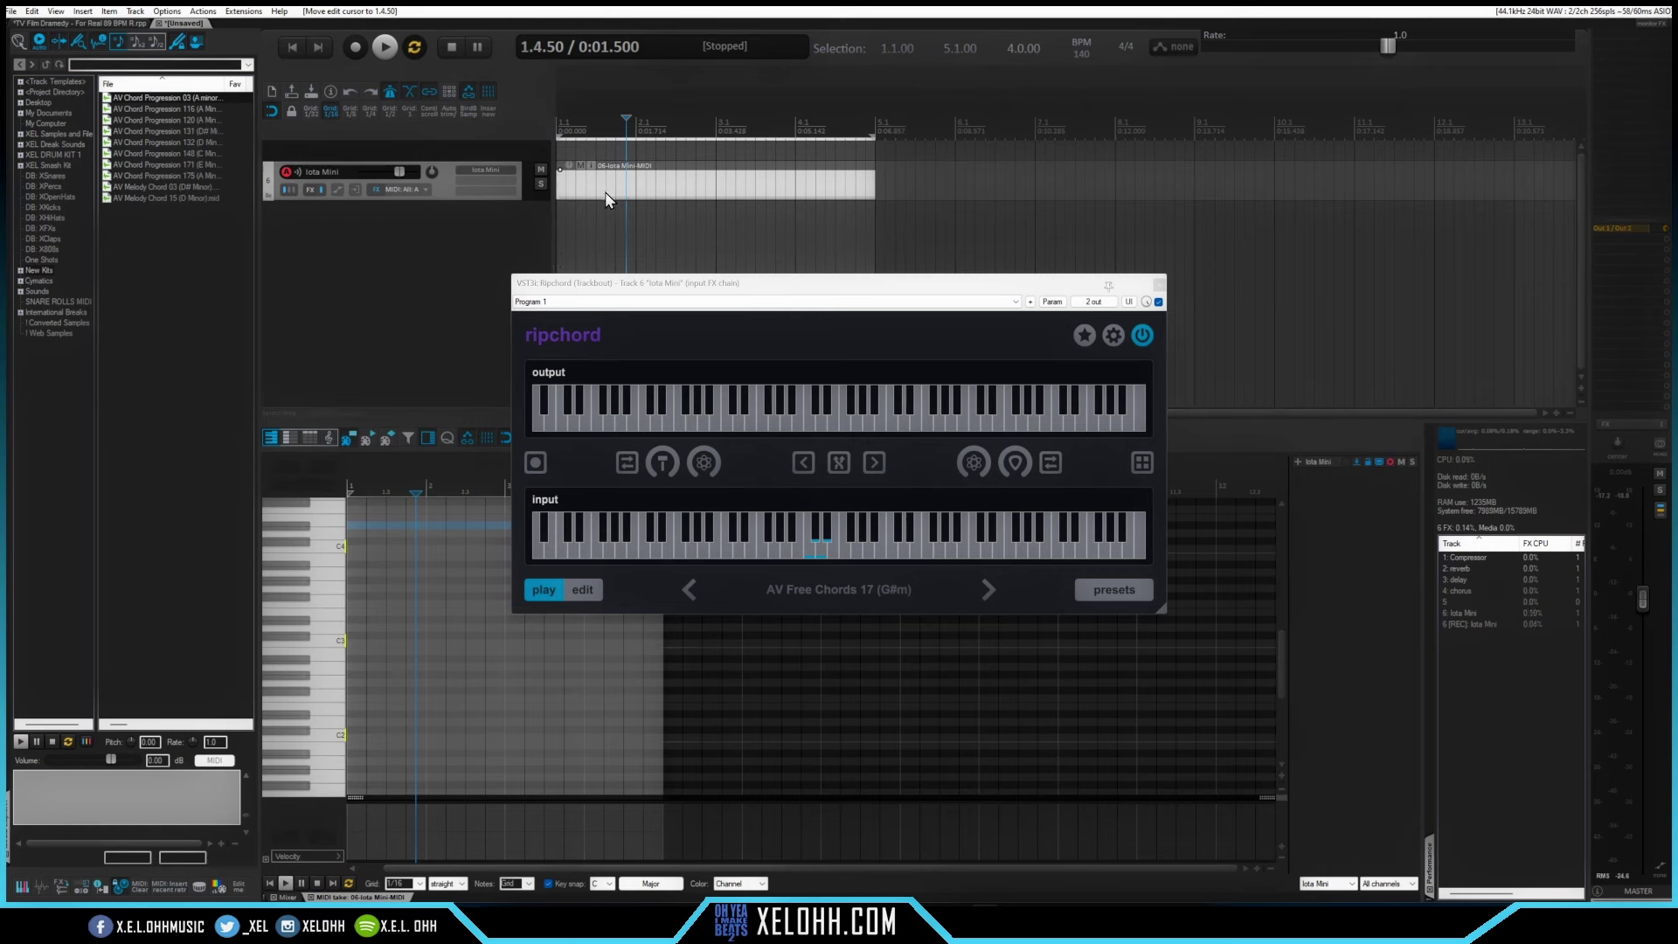
- Move the ripchord window clear of the piano roll and turn off key snap in the MIDI editor
key("Home")
left_click(702, 201)
left_click_drag(938, 289, 997, 144)
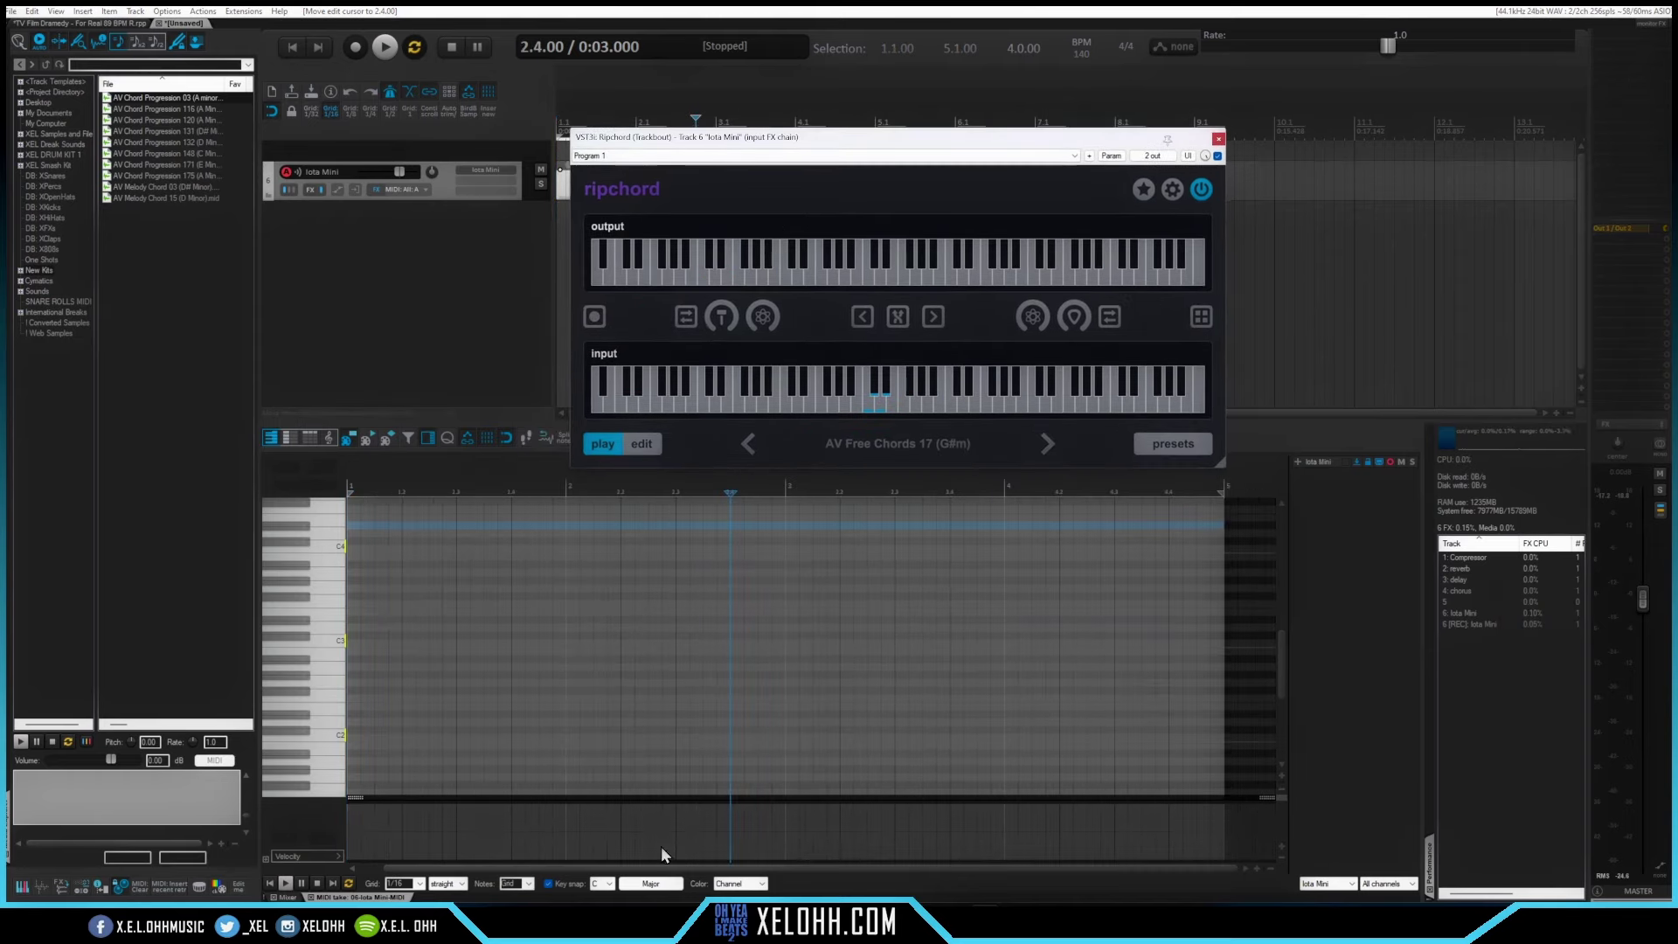
left_click(548, 884)
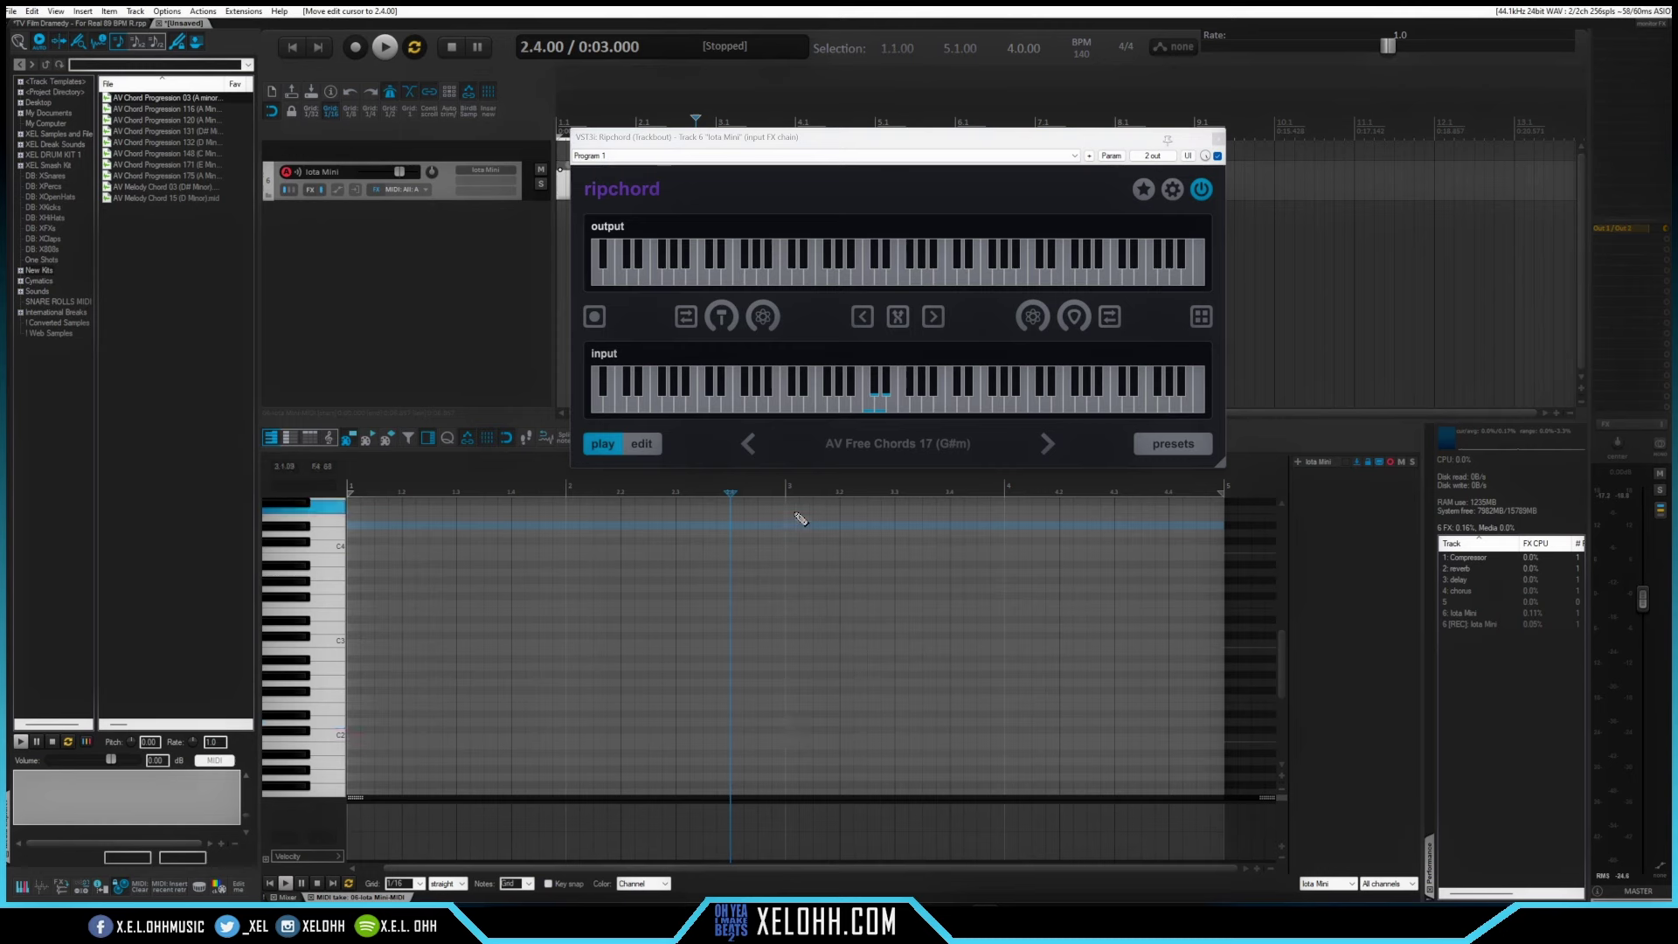
- Audition ripchord's AV Free Chords 17 (G#m) preset, record a four-bar chord progression on the Iota Mini track, and close ripchord
left_click(863, 402)
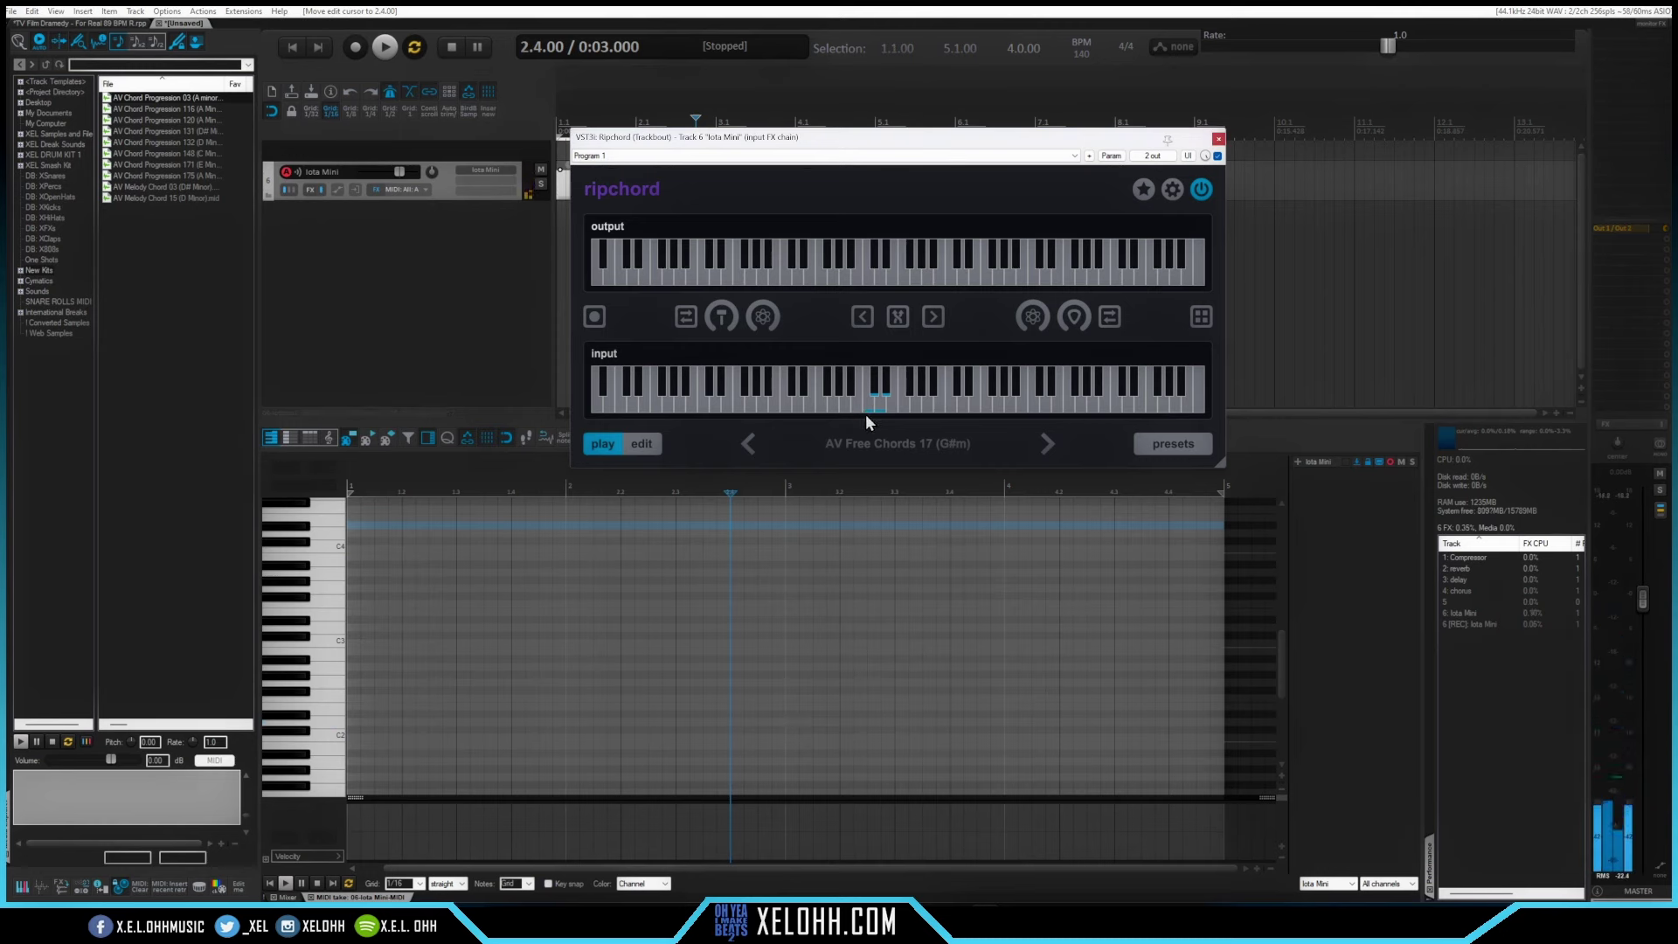
left_click(865, 412)
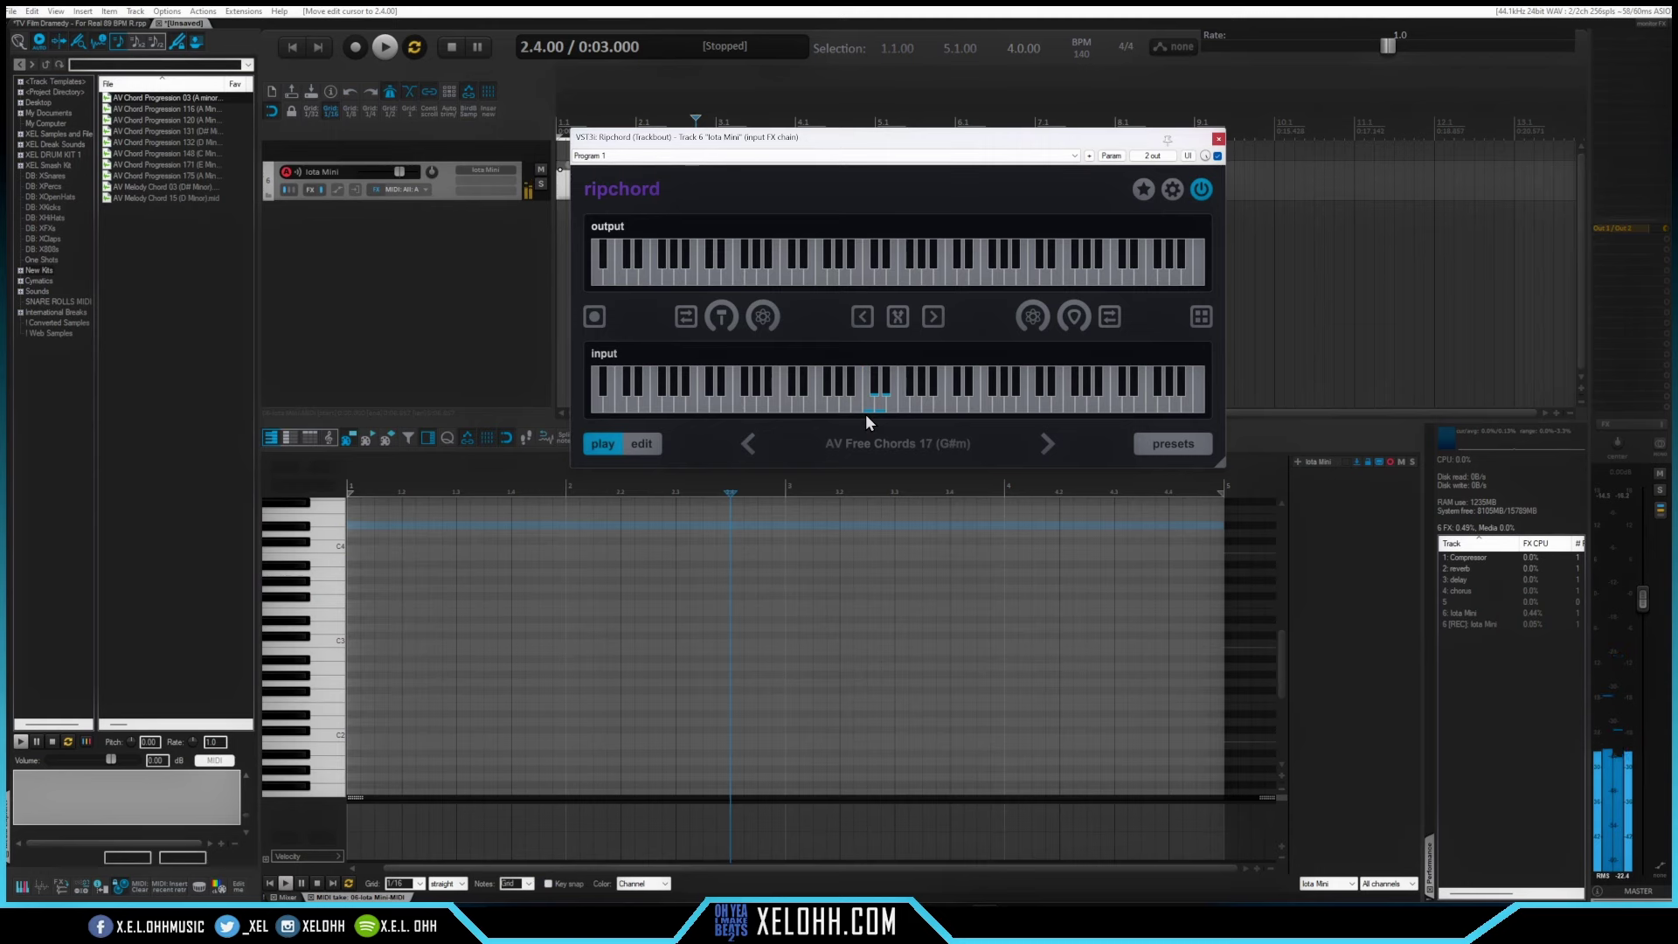
key("t")
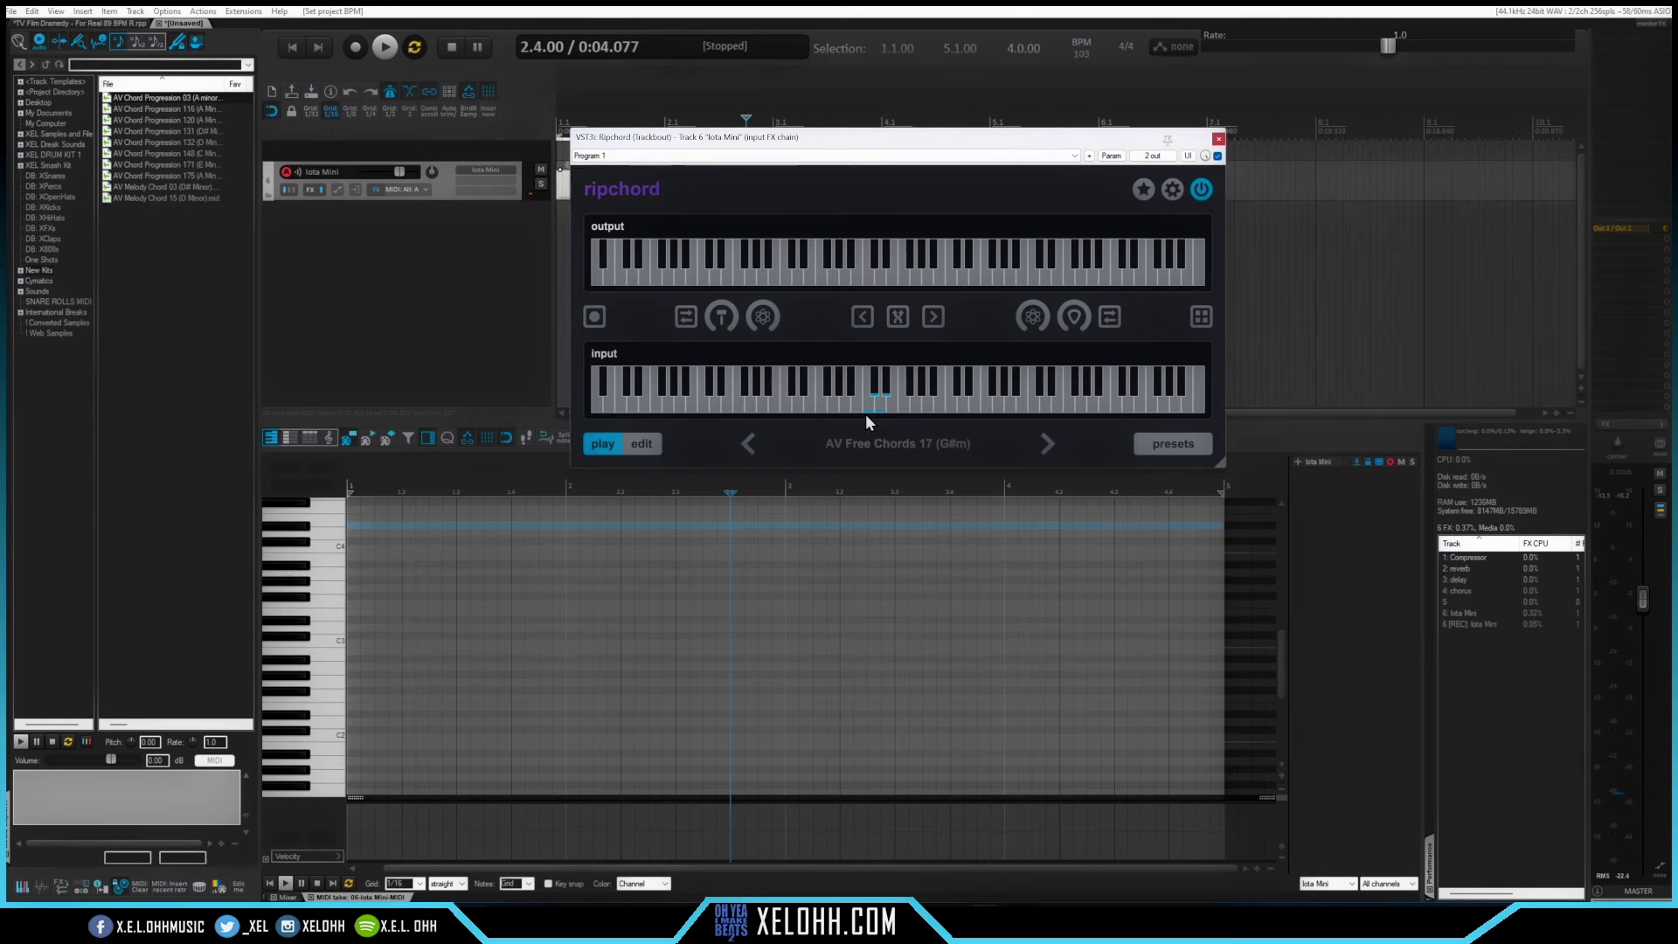
left_click(440, 225)
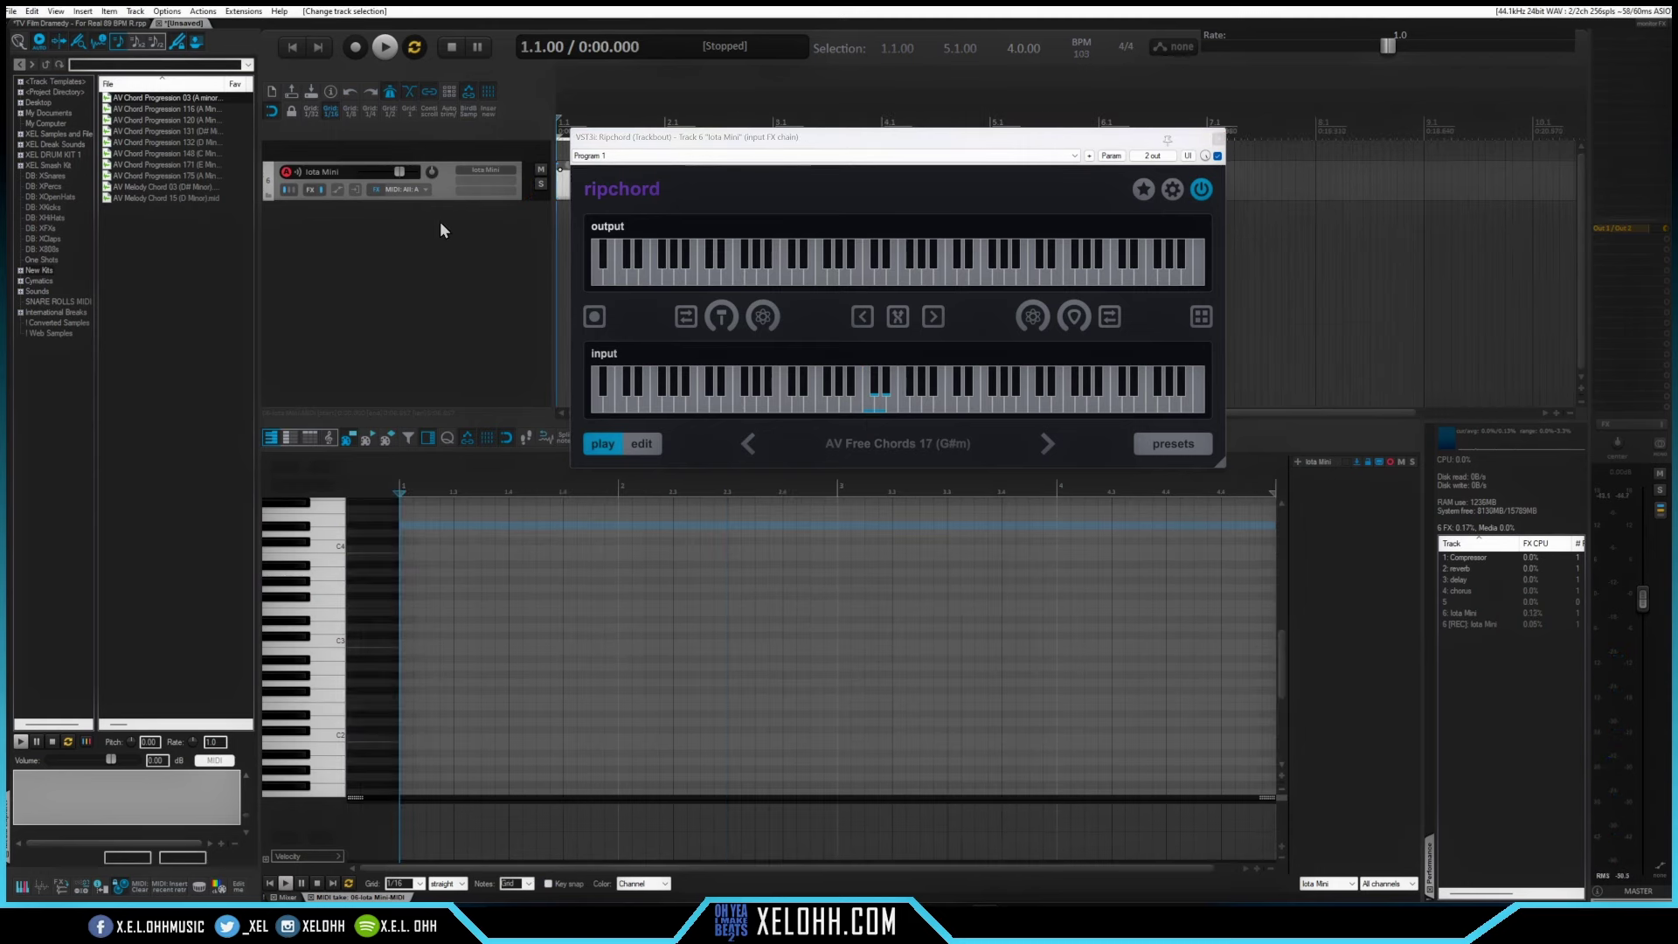
key("ctrl+r")
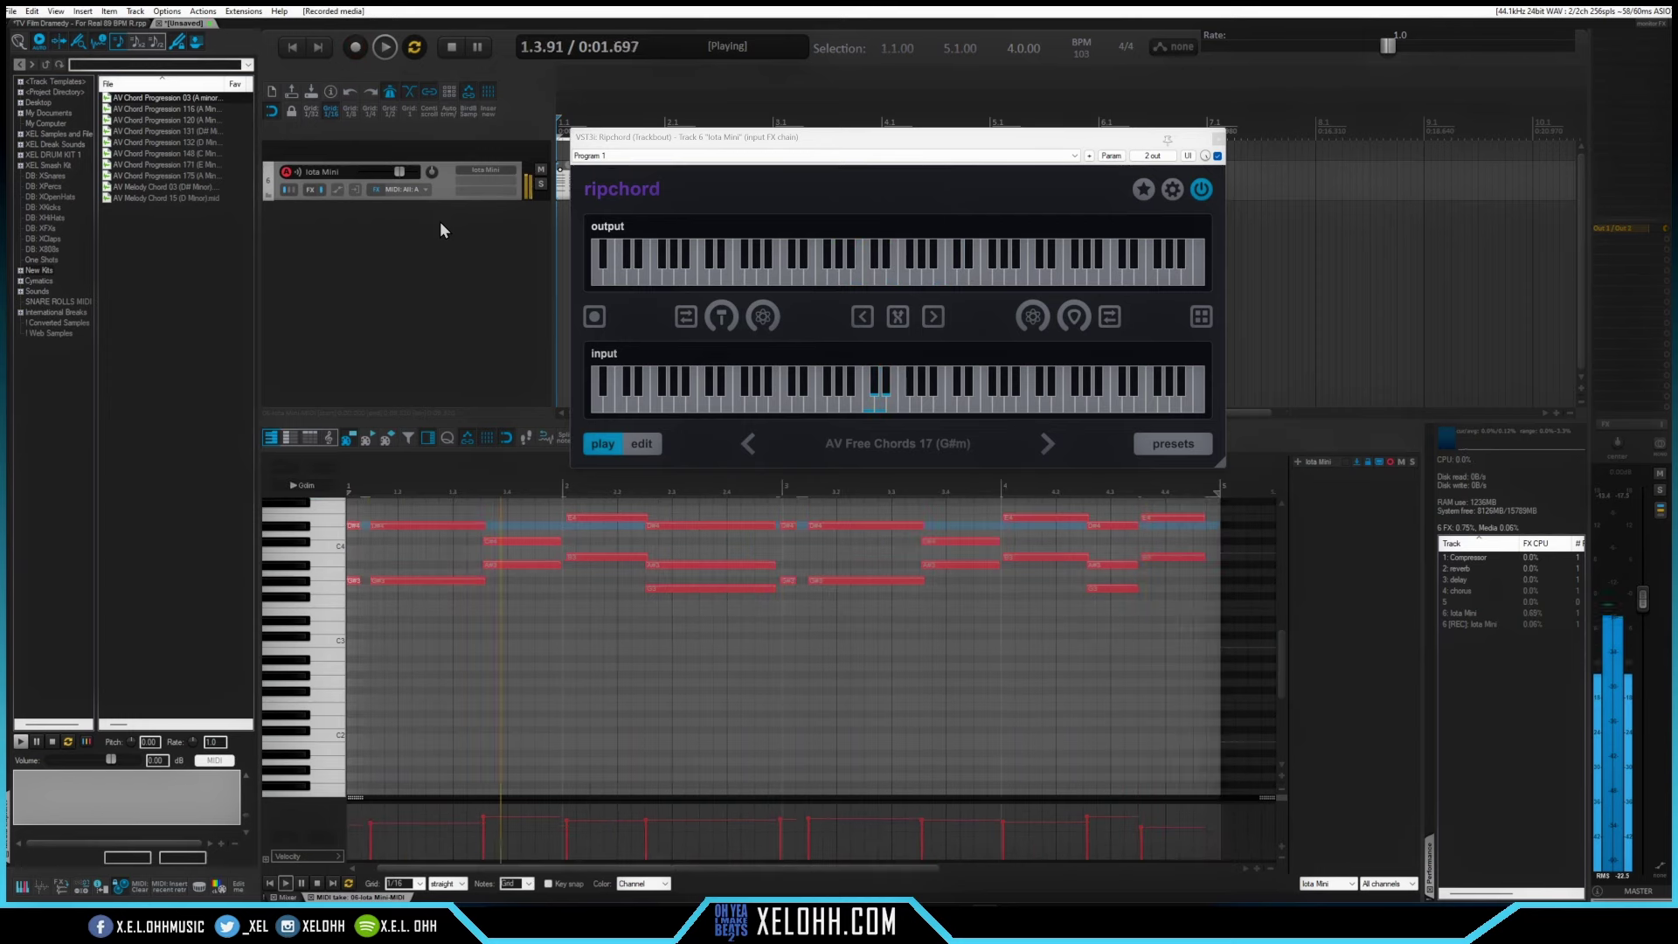
left_click(1218, 138)
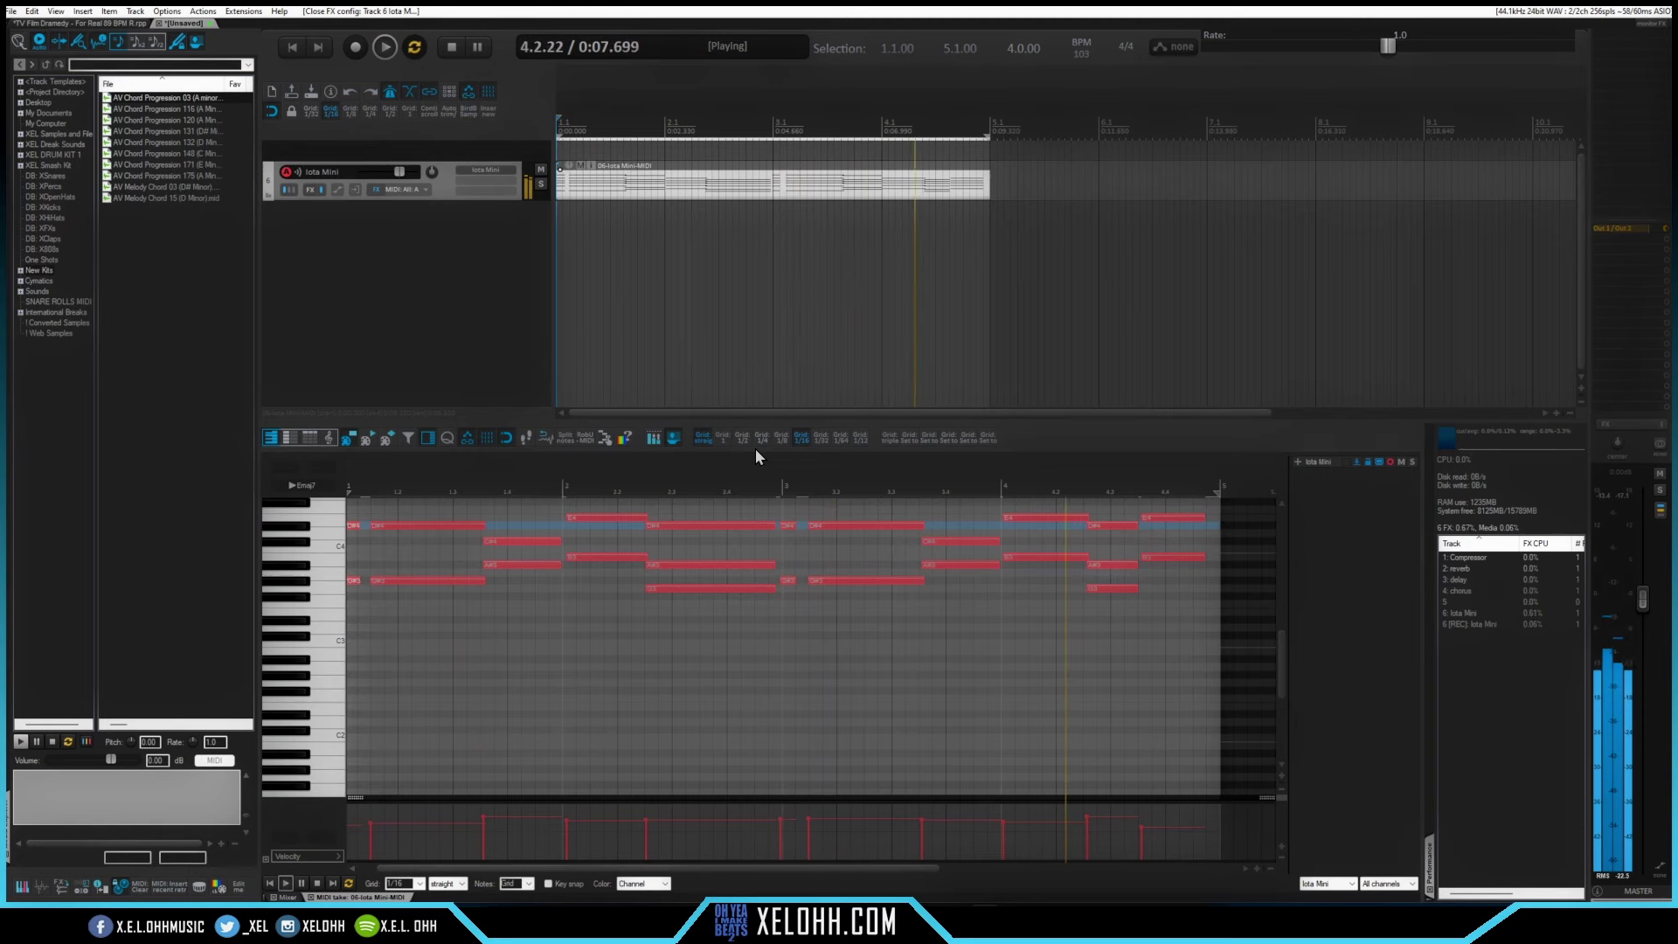
key("space")
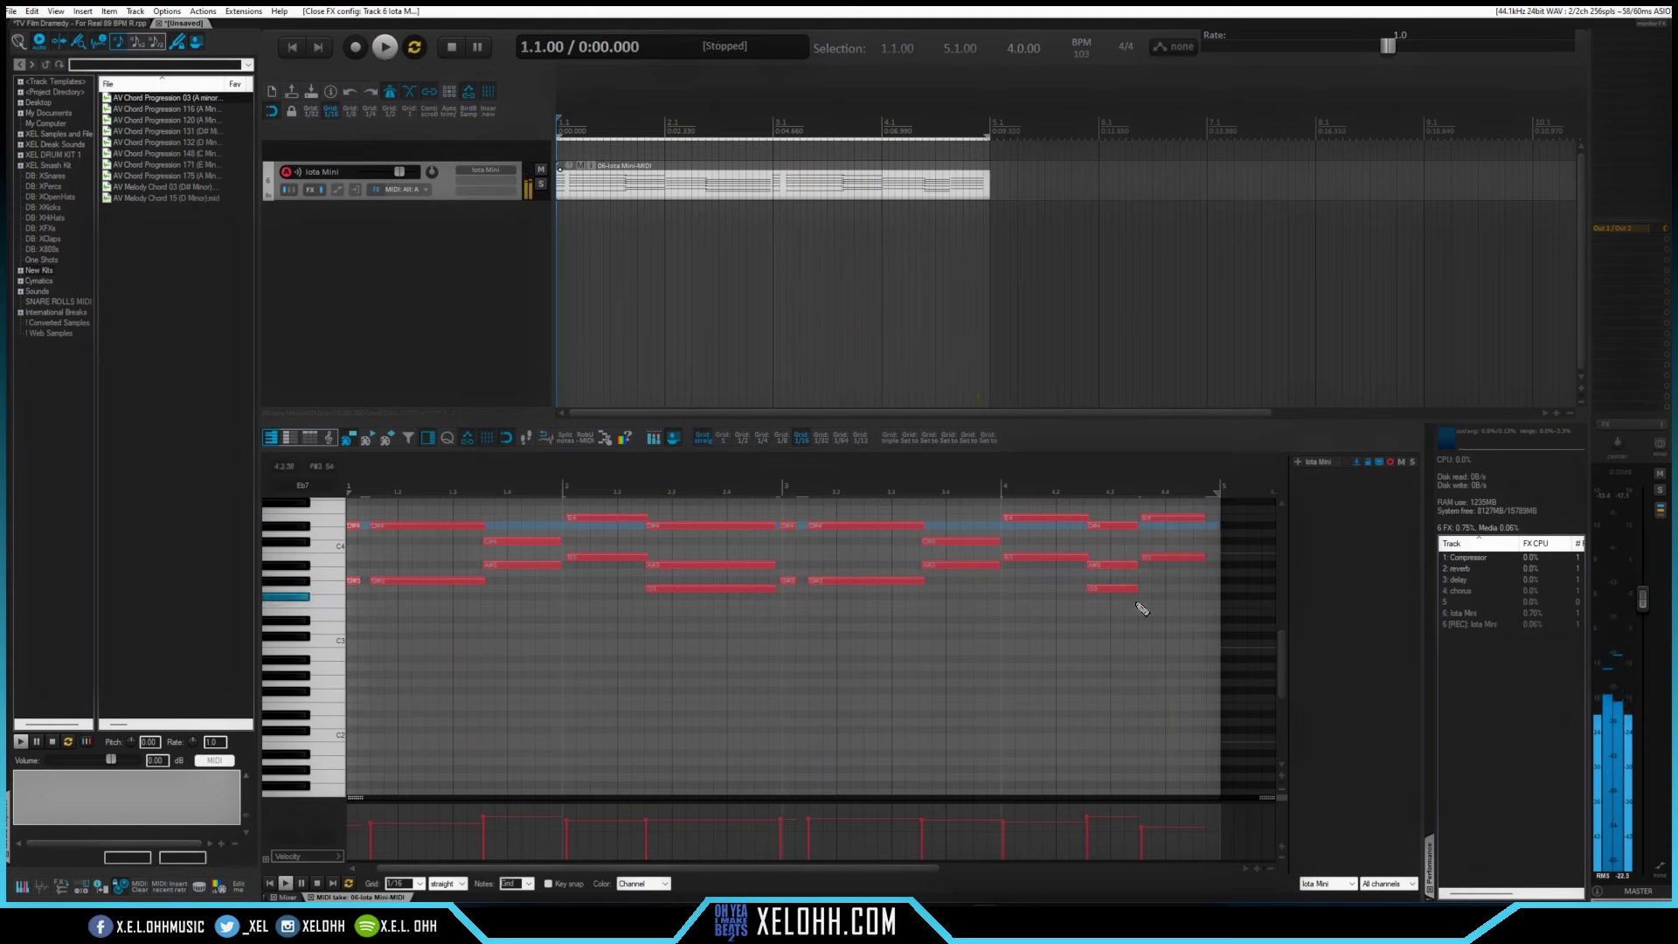
- Delete the last chord in bar 4 and extend the preceding chord's notes to the end of the item at bar 5
key("ctrl+v")
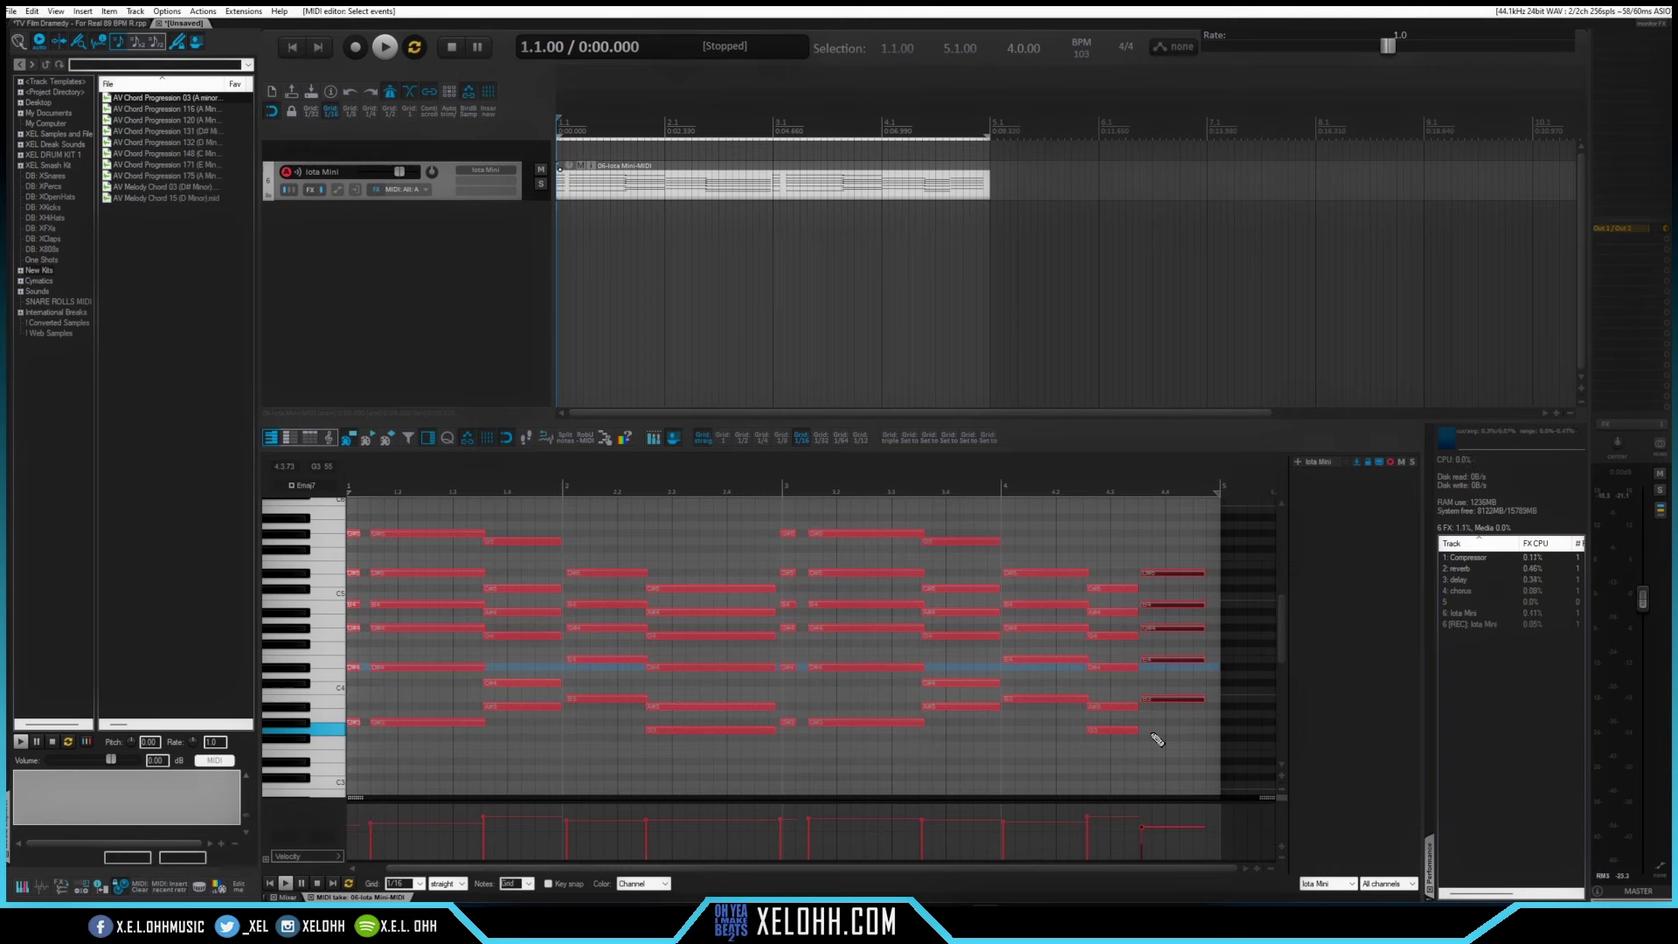
key("Delete")
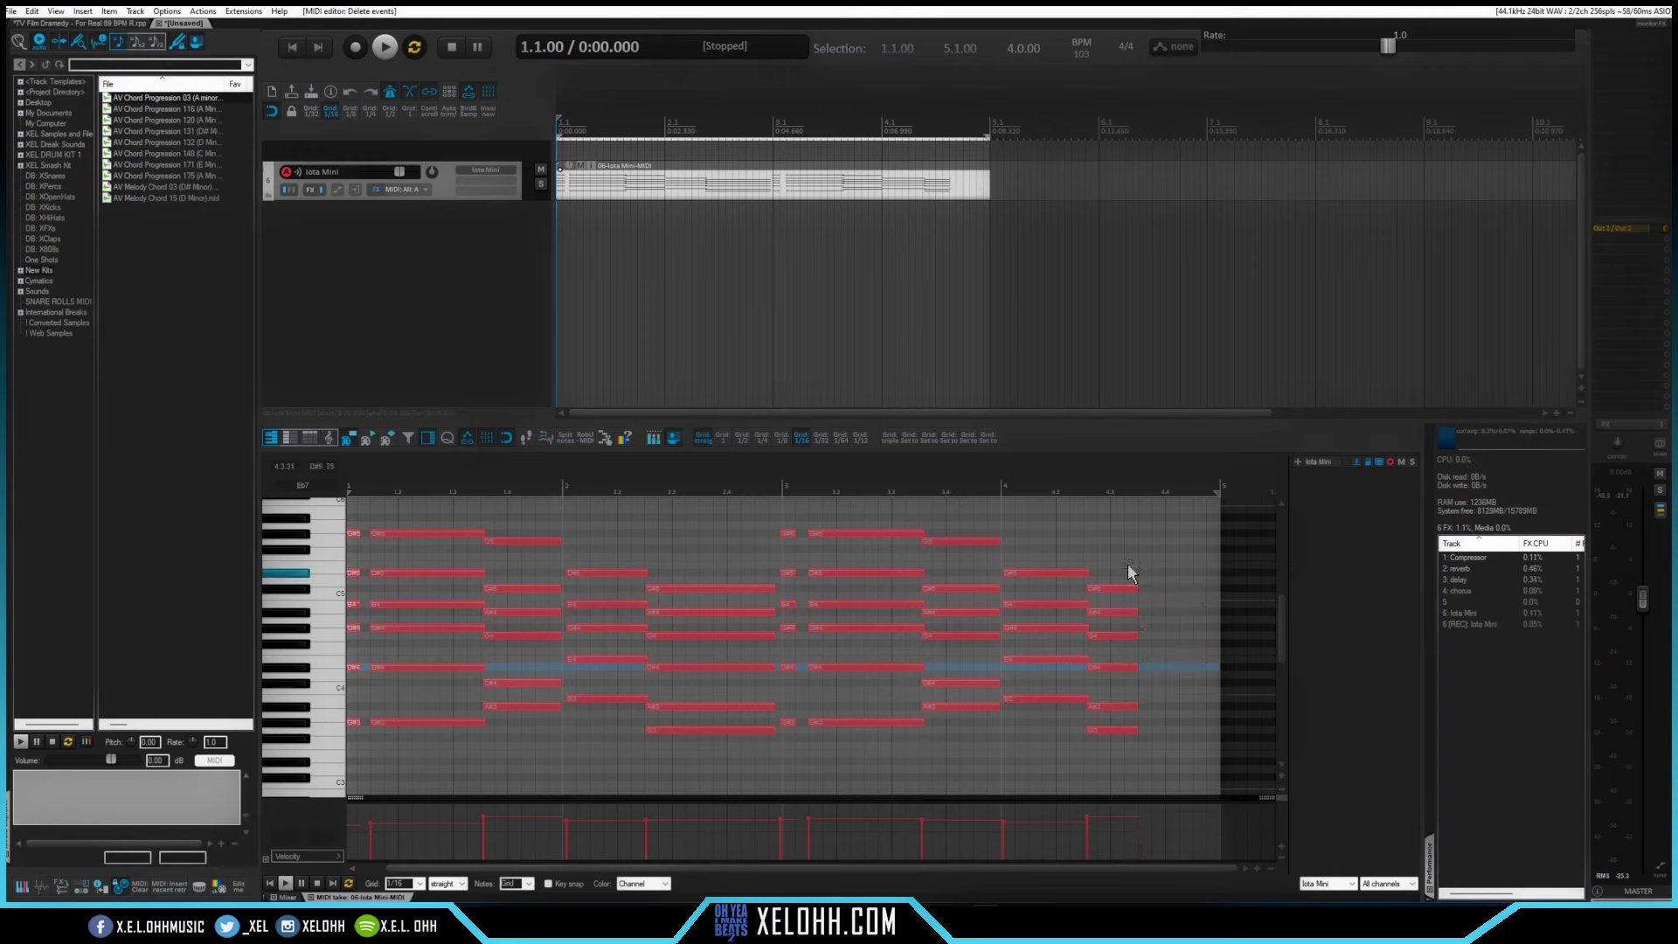
key("ctrl+z")
left_click_drag(1135, 586, 1215, 595)
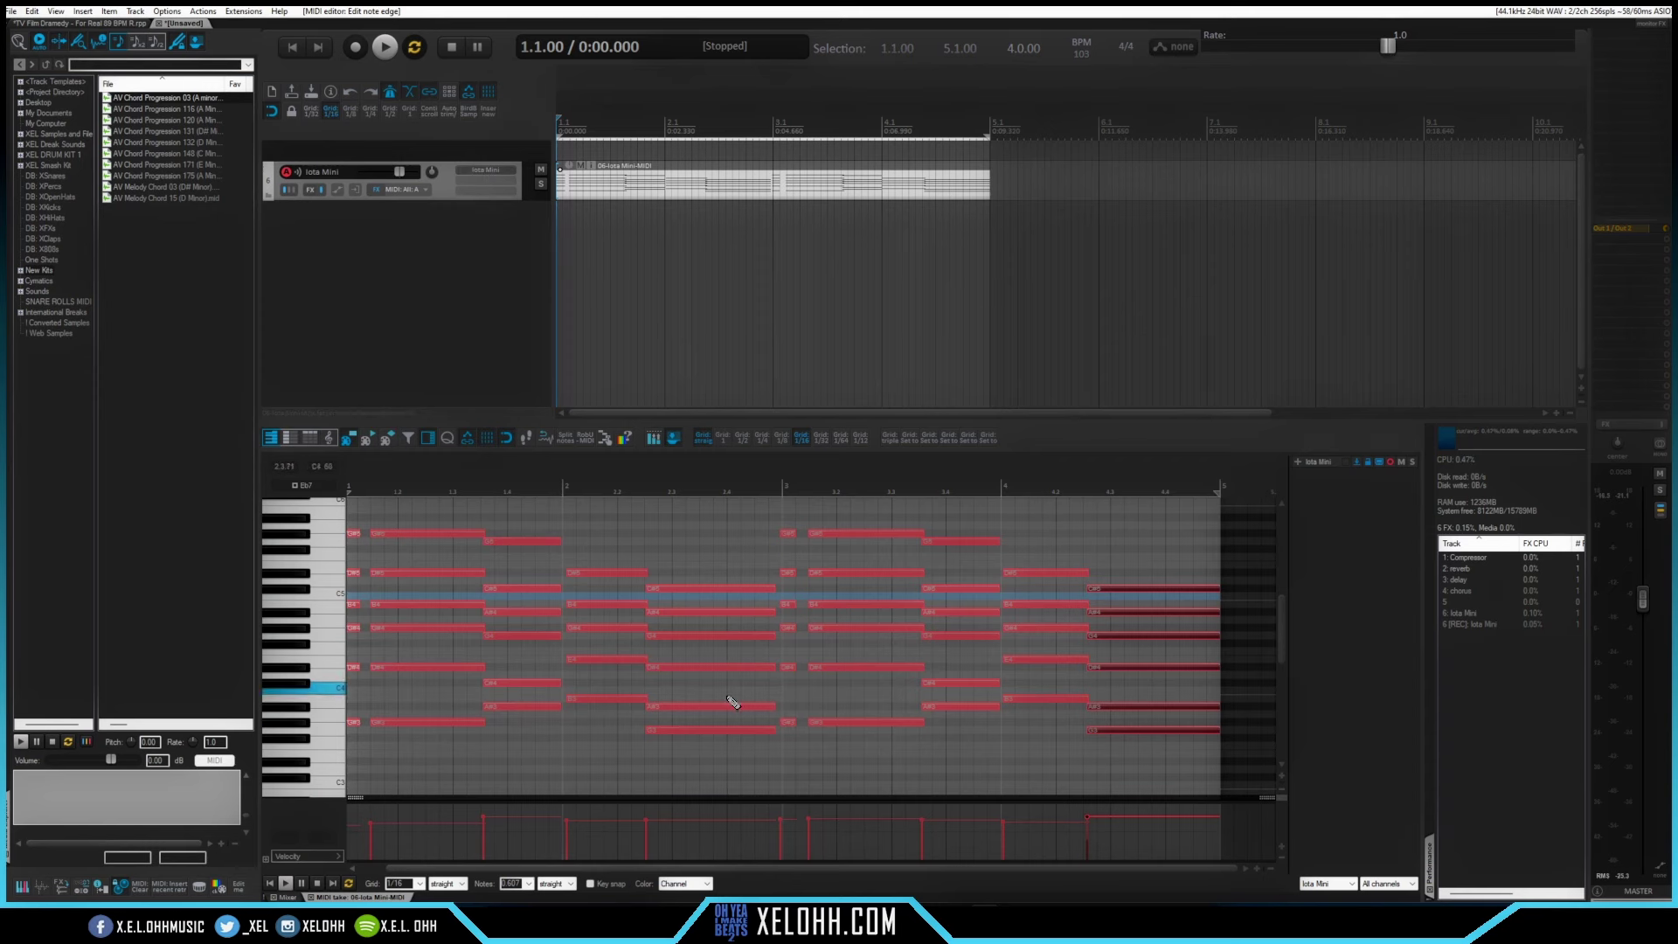
- Quantize the position and note end of all chord notes to the grid at 100% strength and play back the result
left_click_drag(1151, 744, 339, 514)
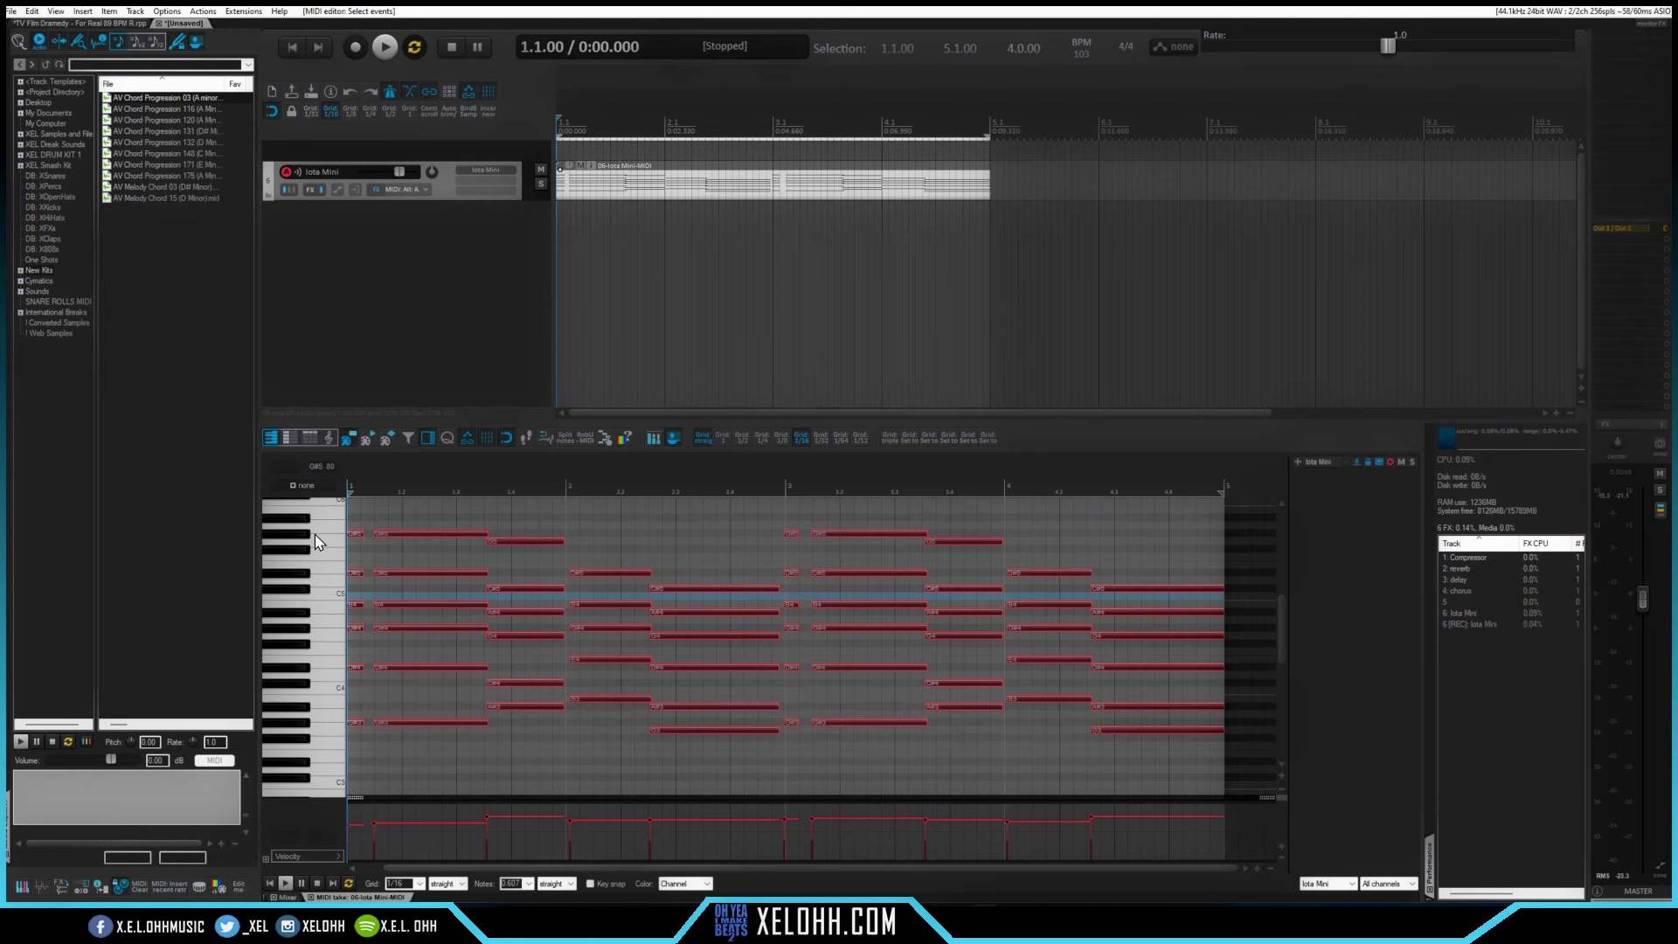
key("ctrl+q")
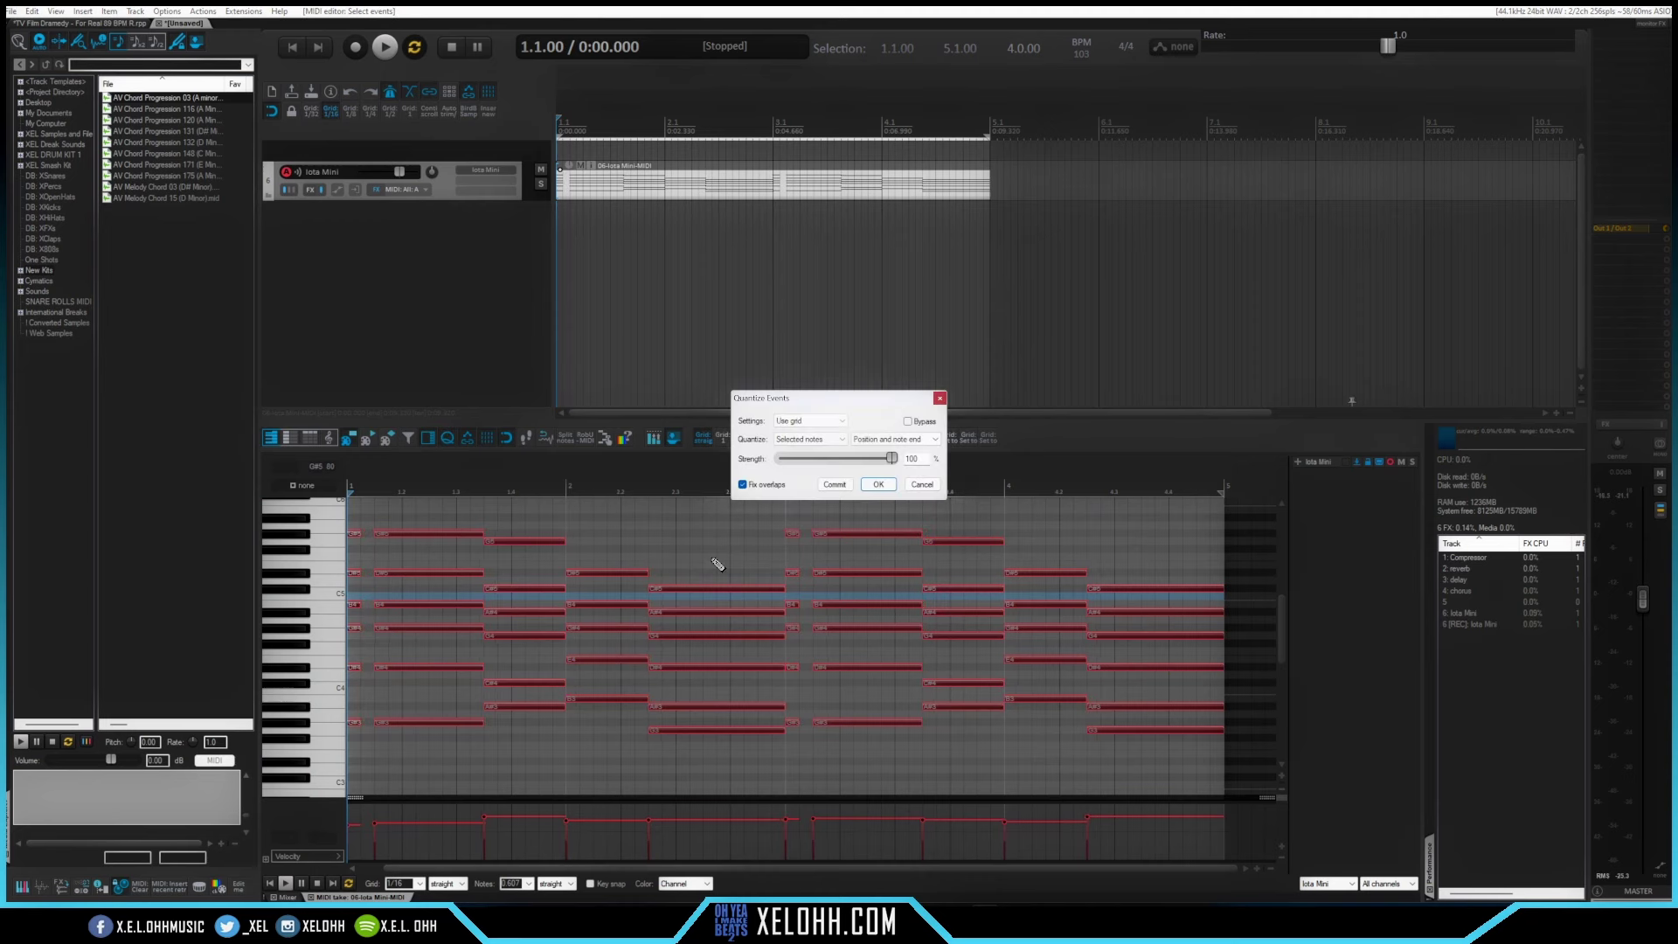
left_click(878, 485)
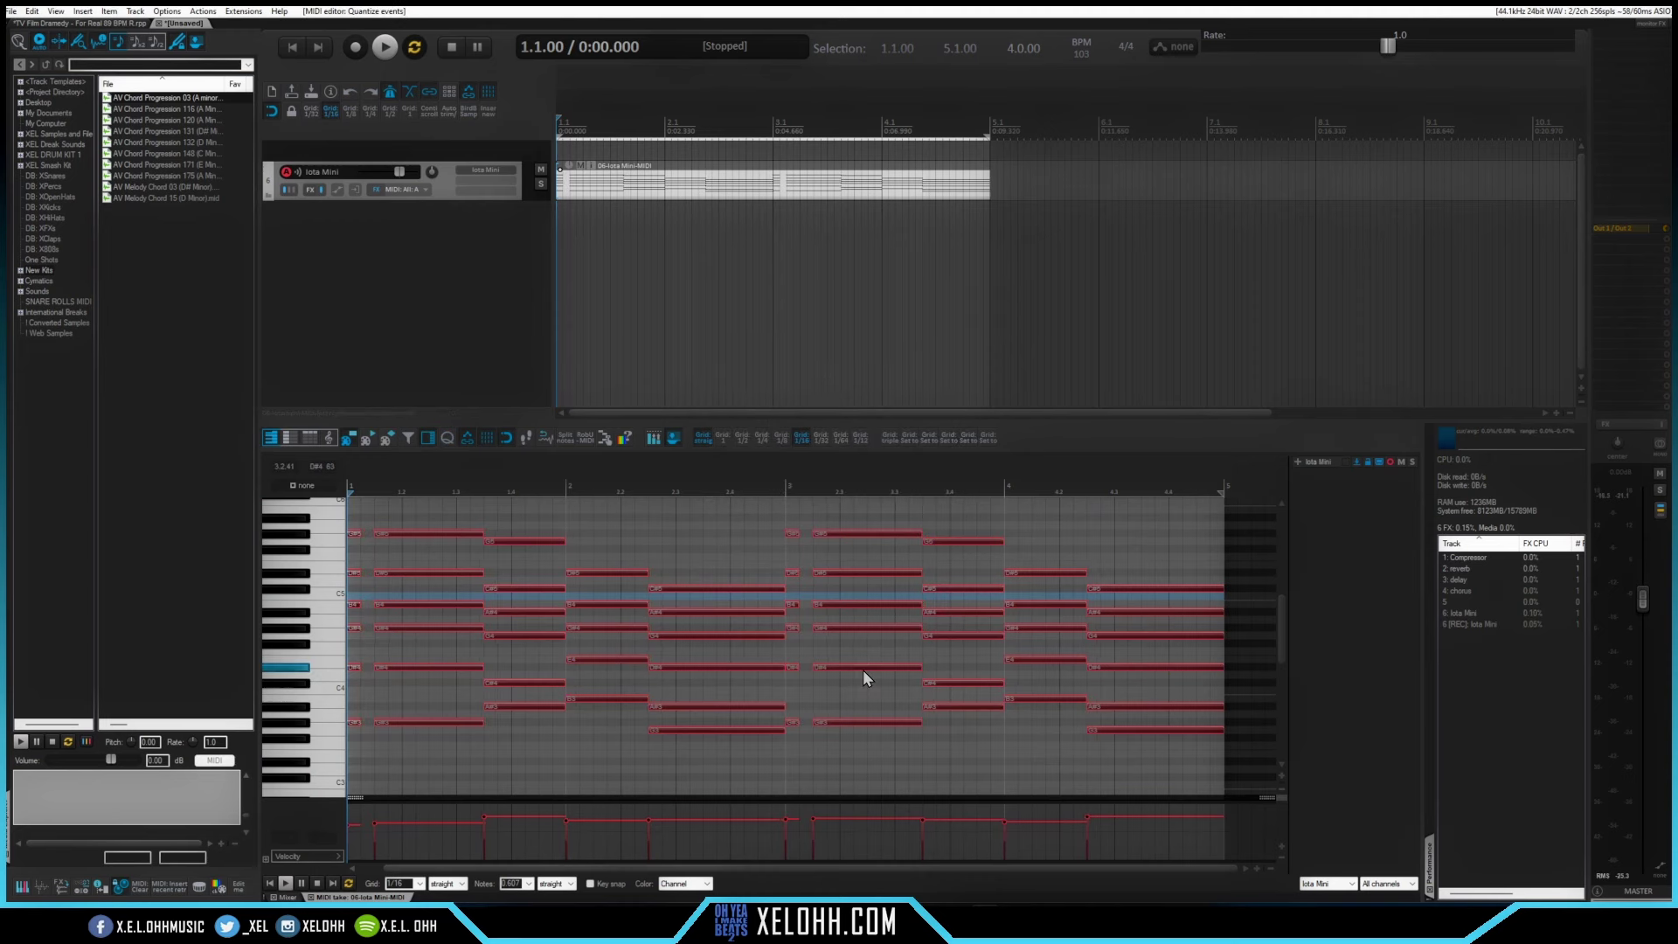
key("space")
- Add three more Iota Mini instrument tracks below the existing one
right_click(449, 234)
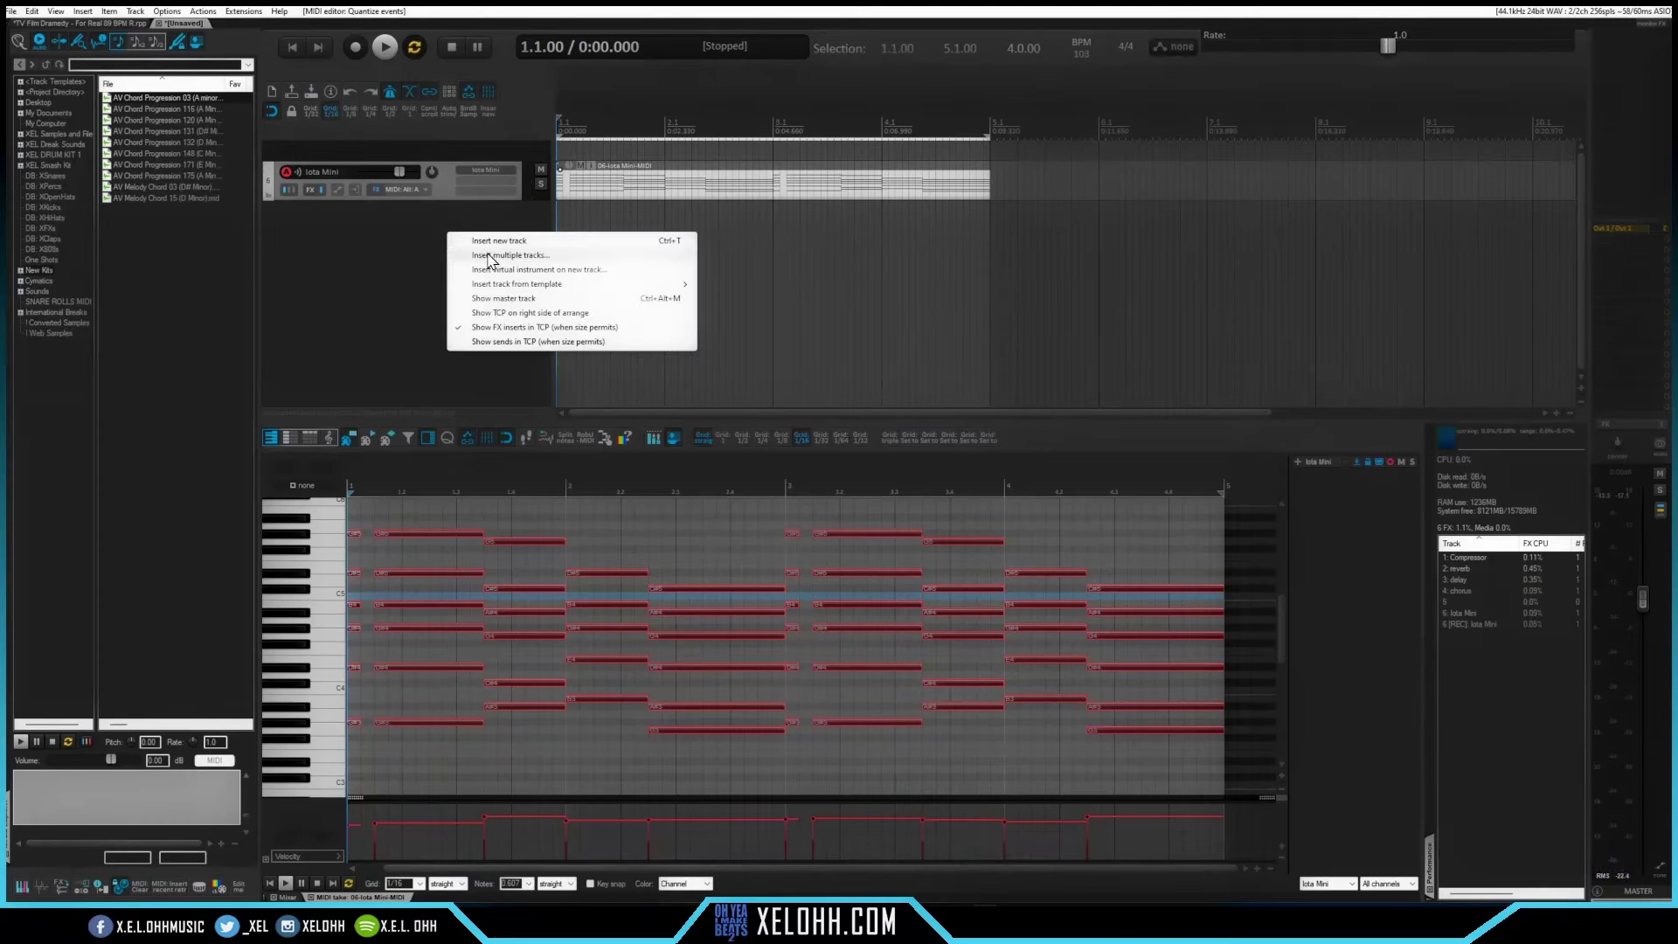
left_click(509, 271)
key("Return")
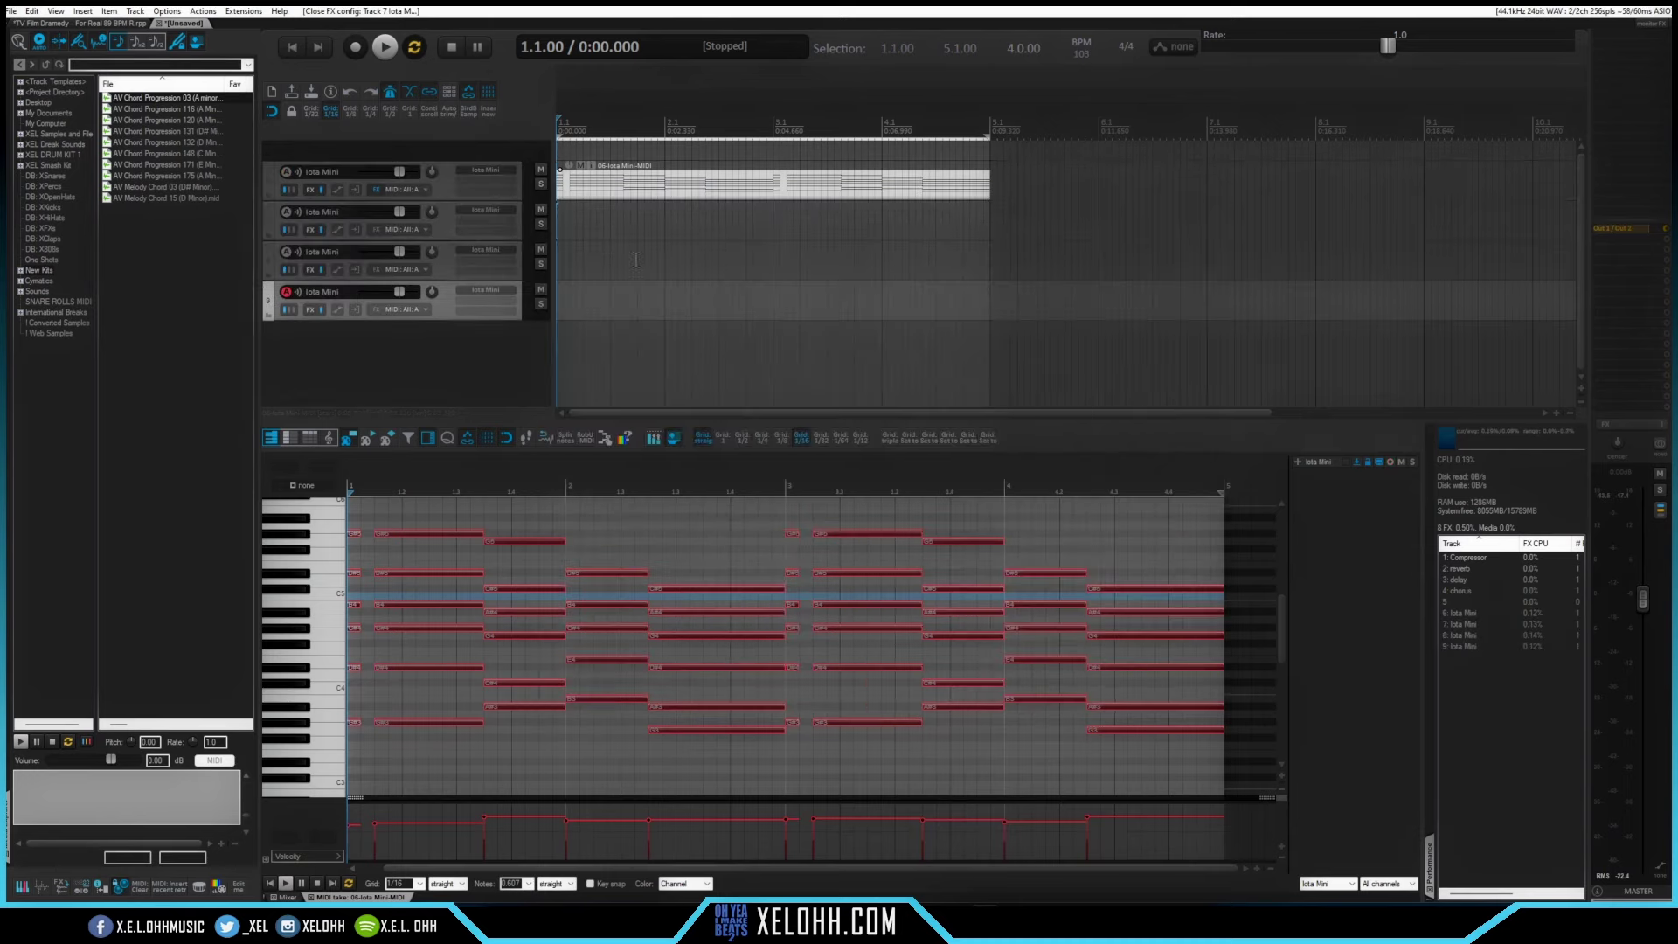
- Load the Pluck - Alise instrument in Iota Mini on the second track and check which sound the first track uses
left_click(450, 225)
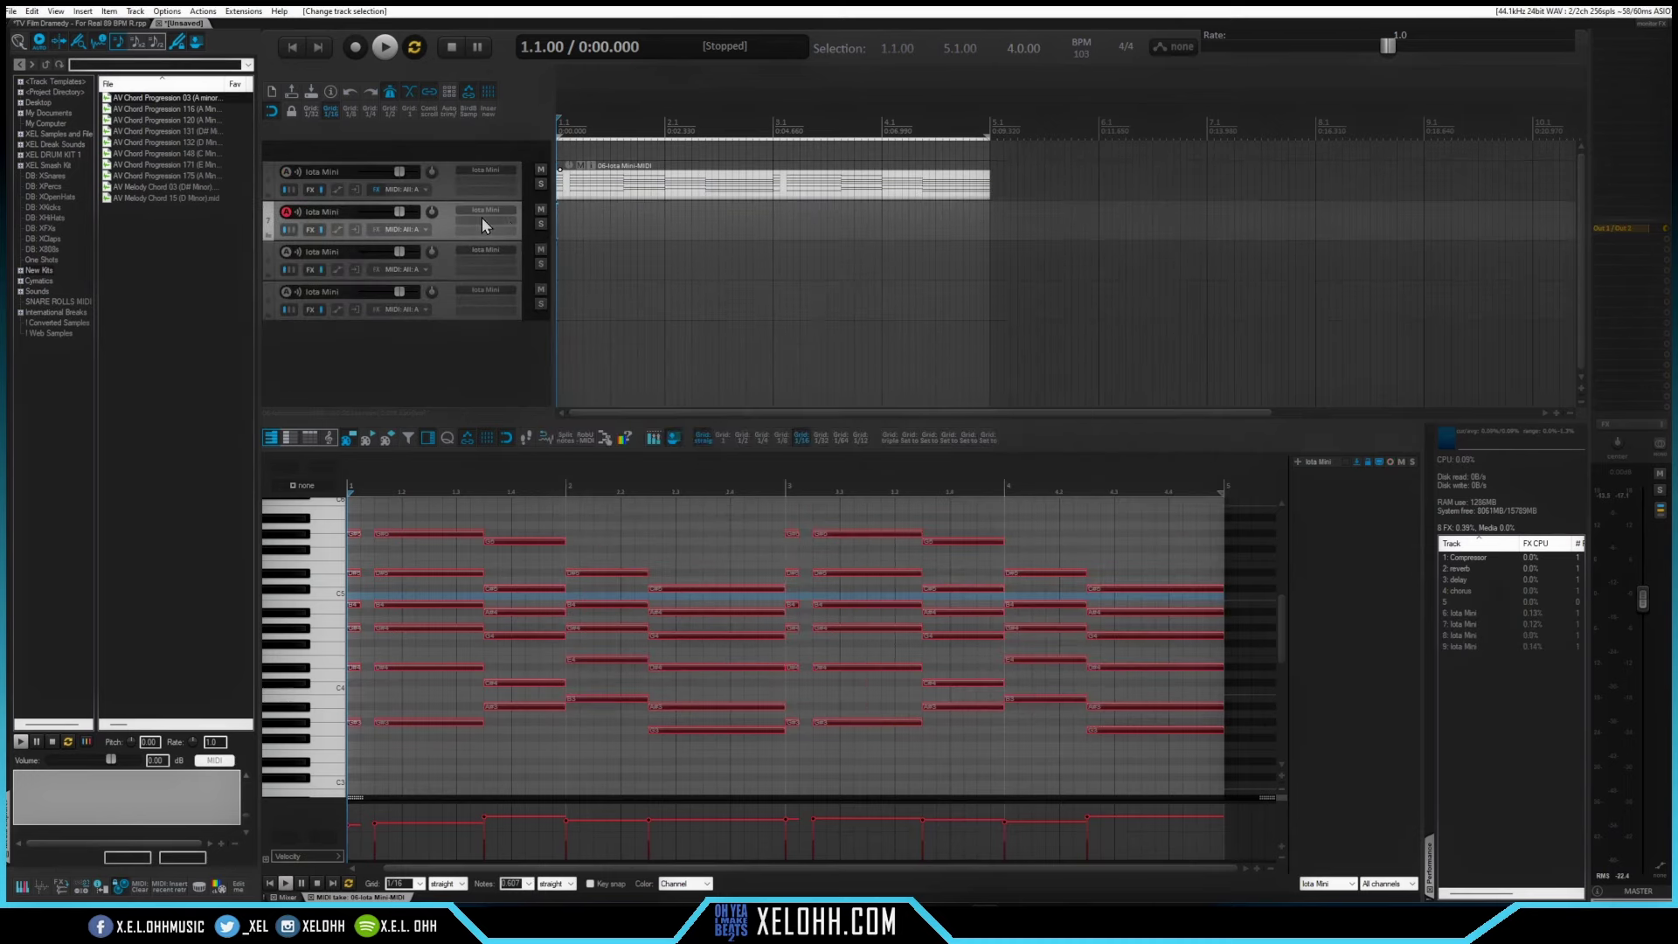
left_click(484, 212)
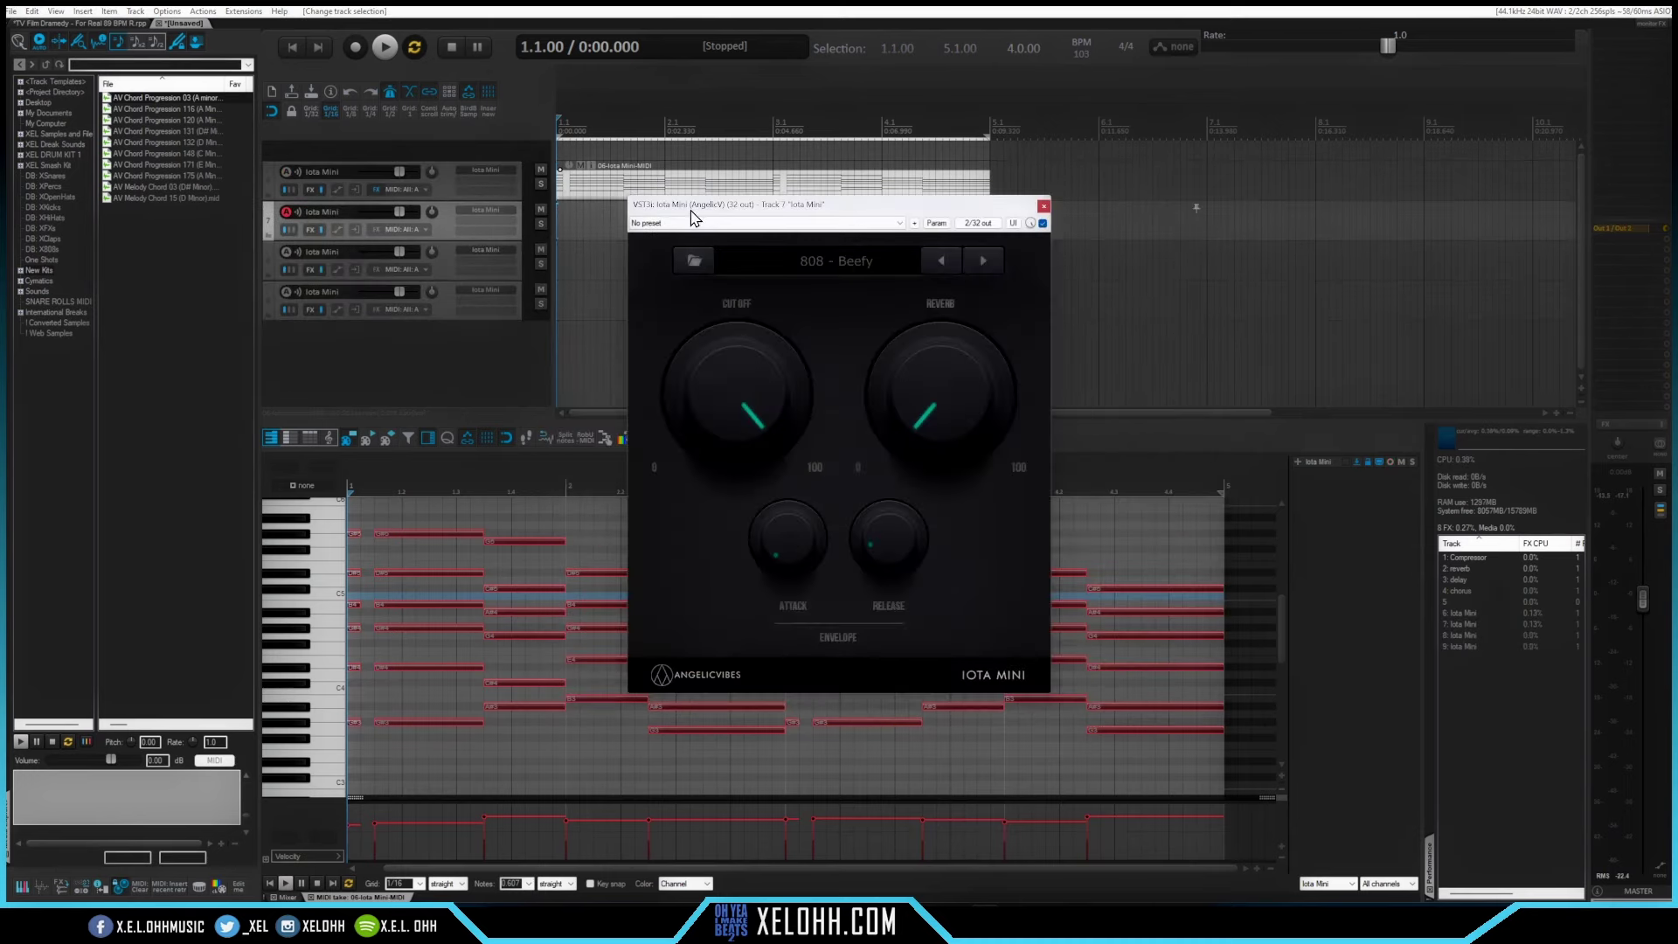
left_click(834, 264)
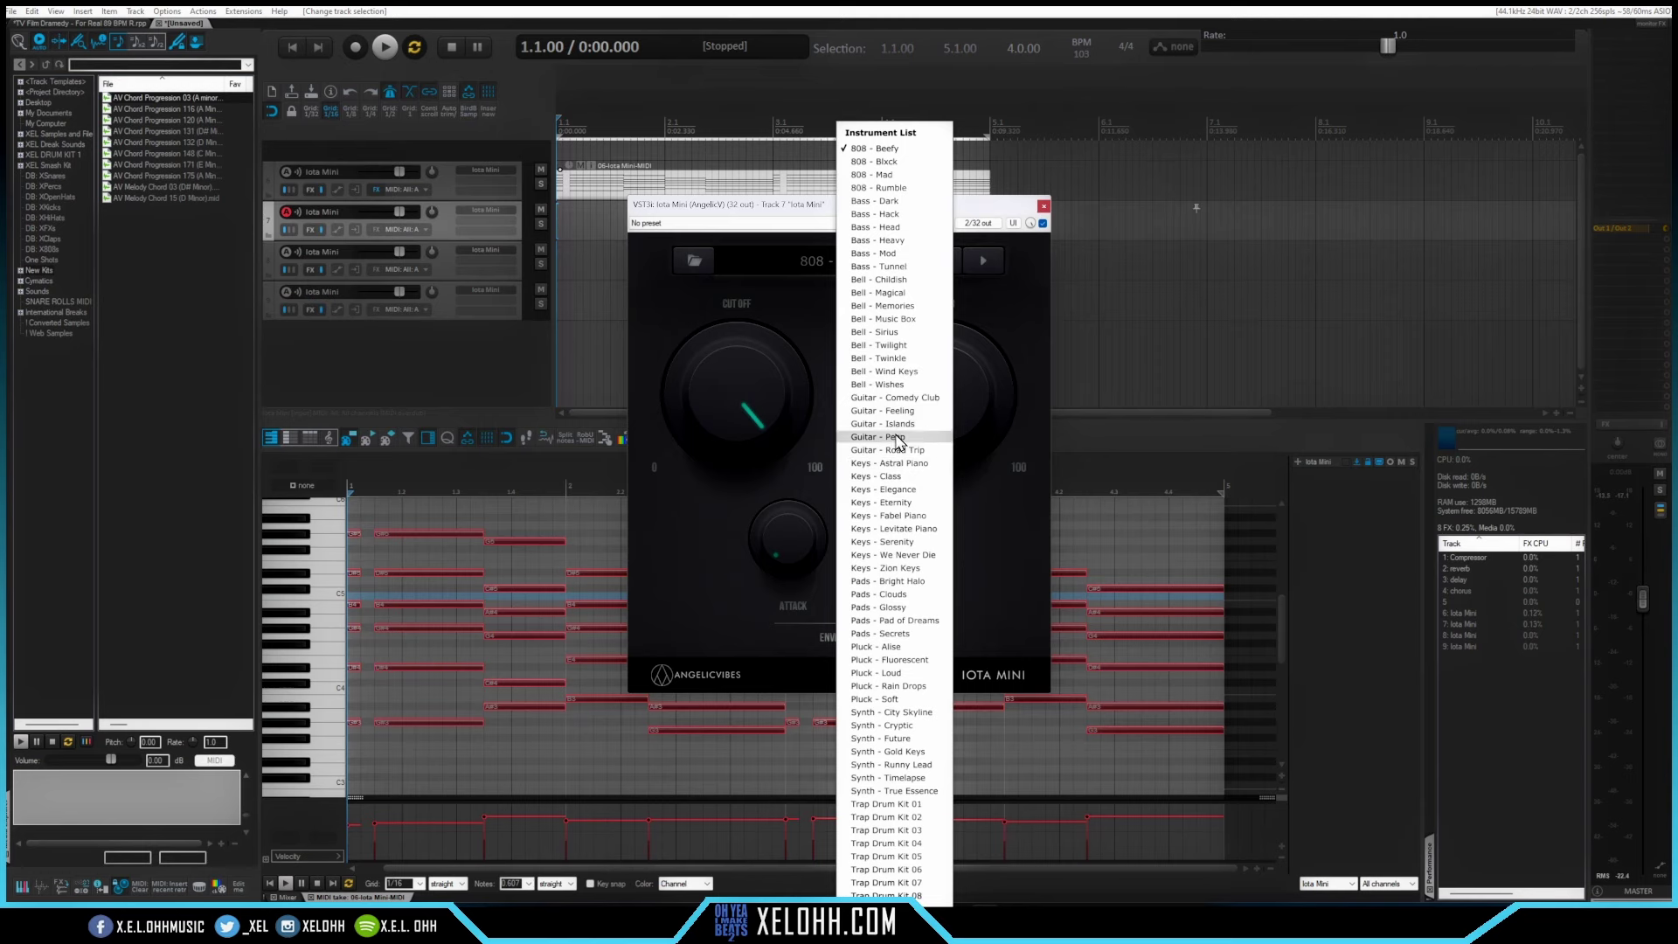
left_click(485, 172)
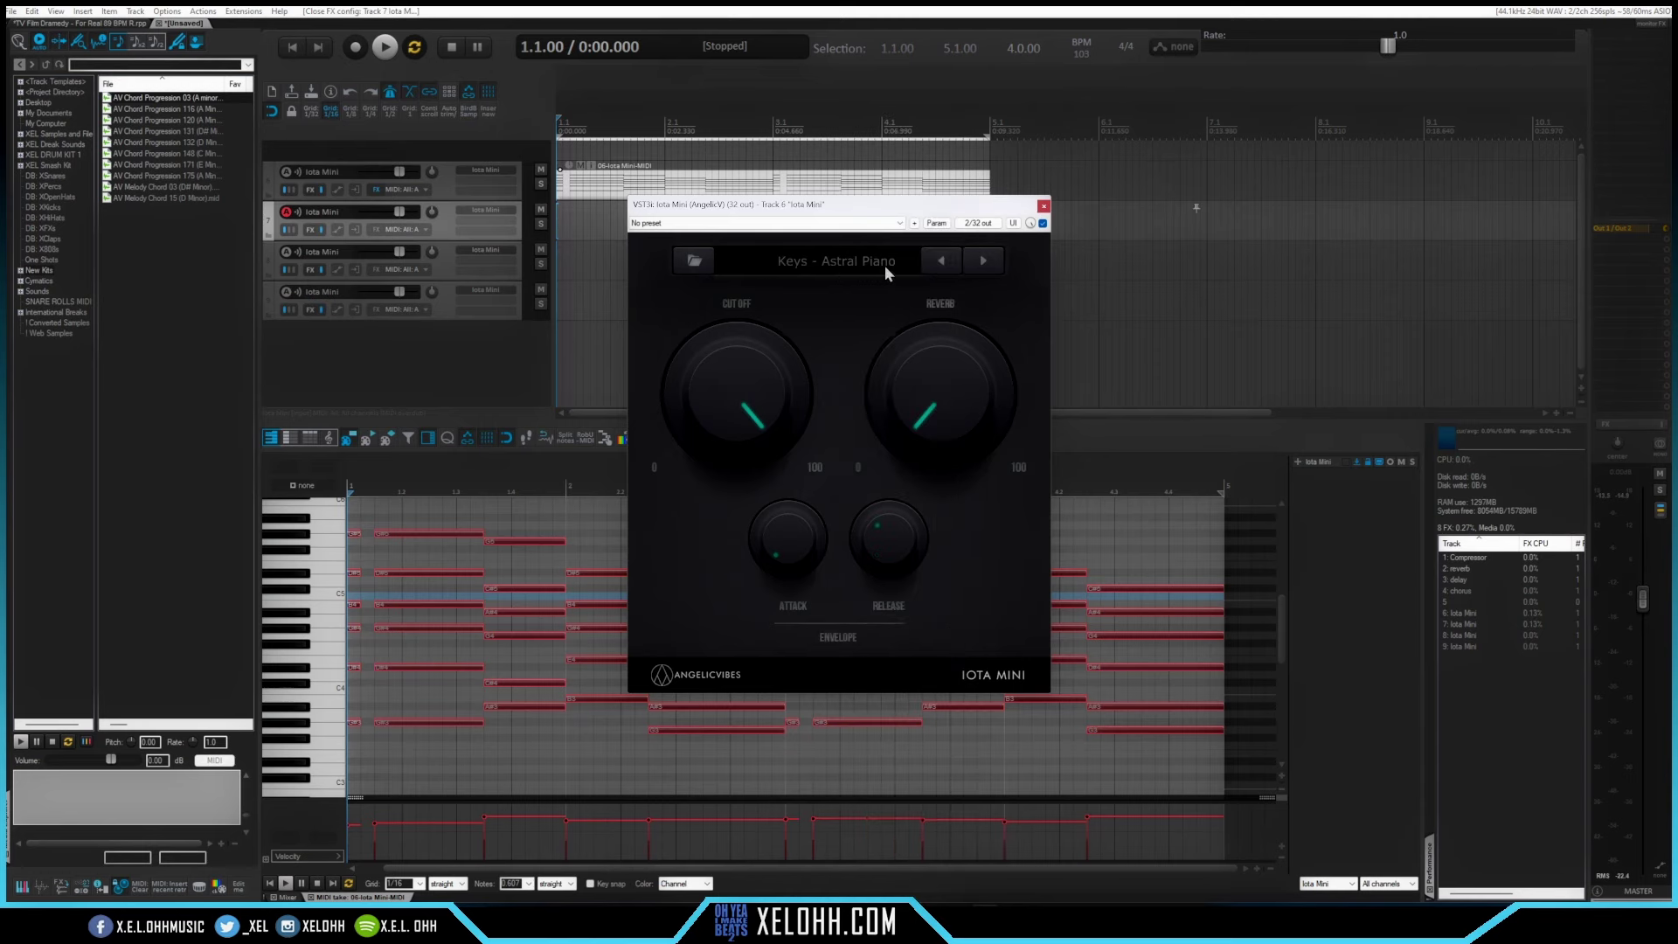
left_click(1043, 206)
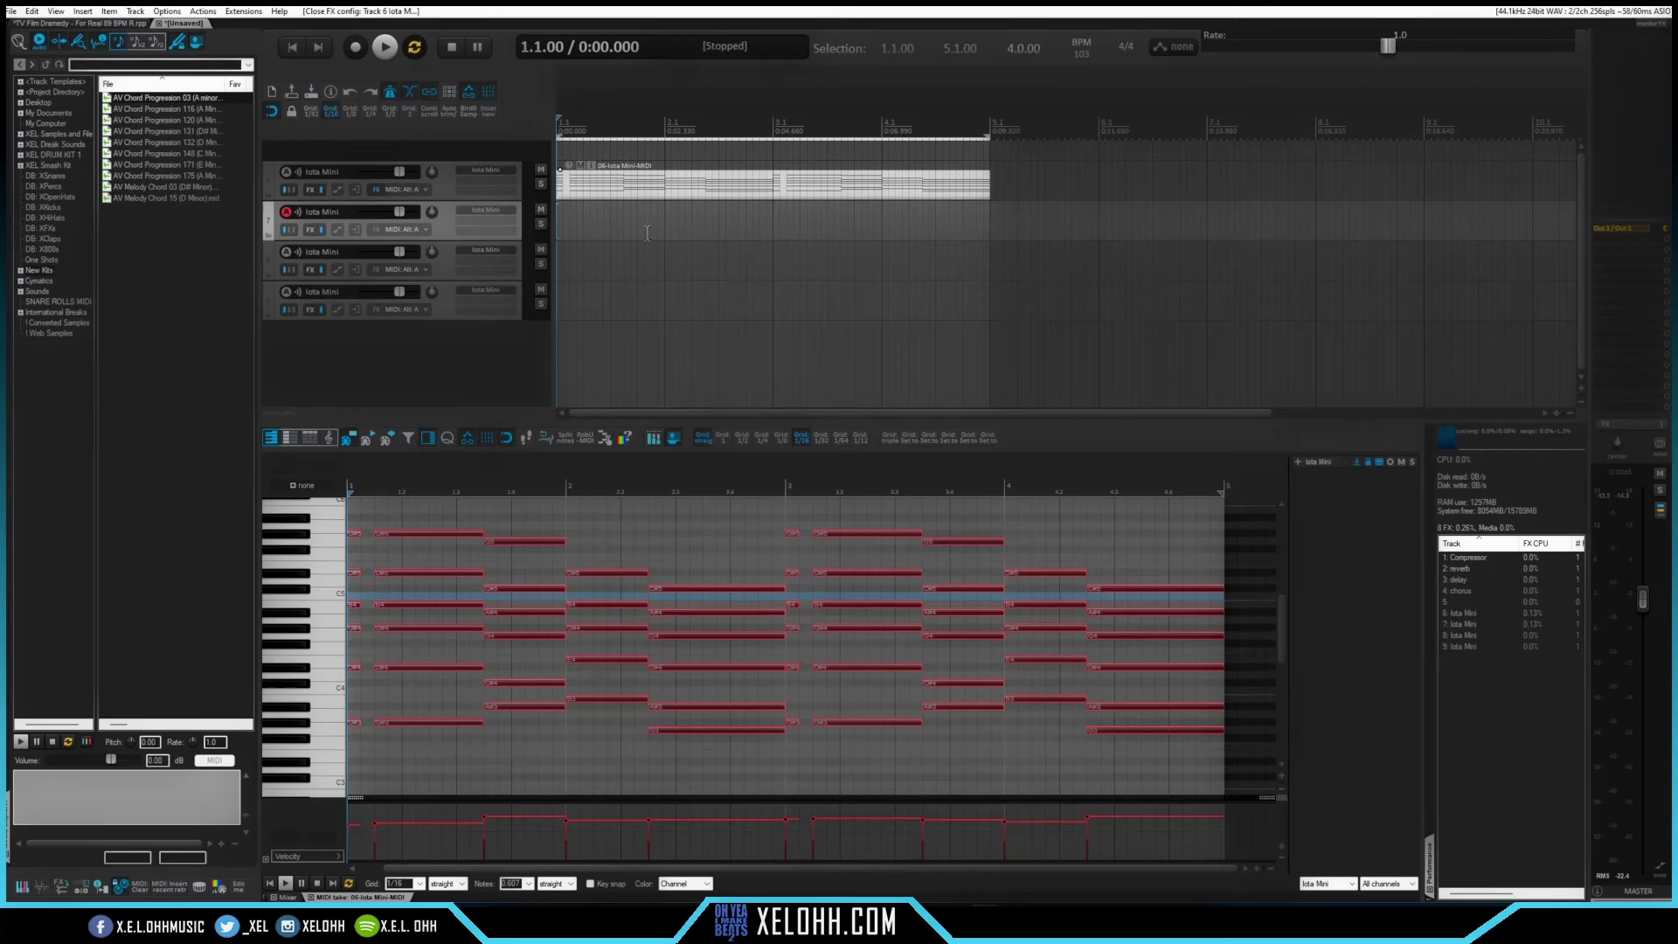
left_click(480, 213)
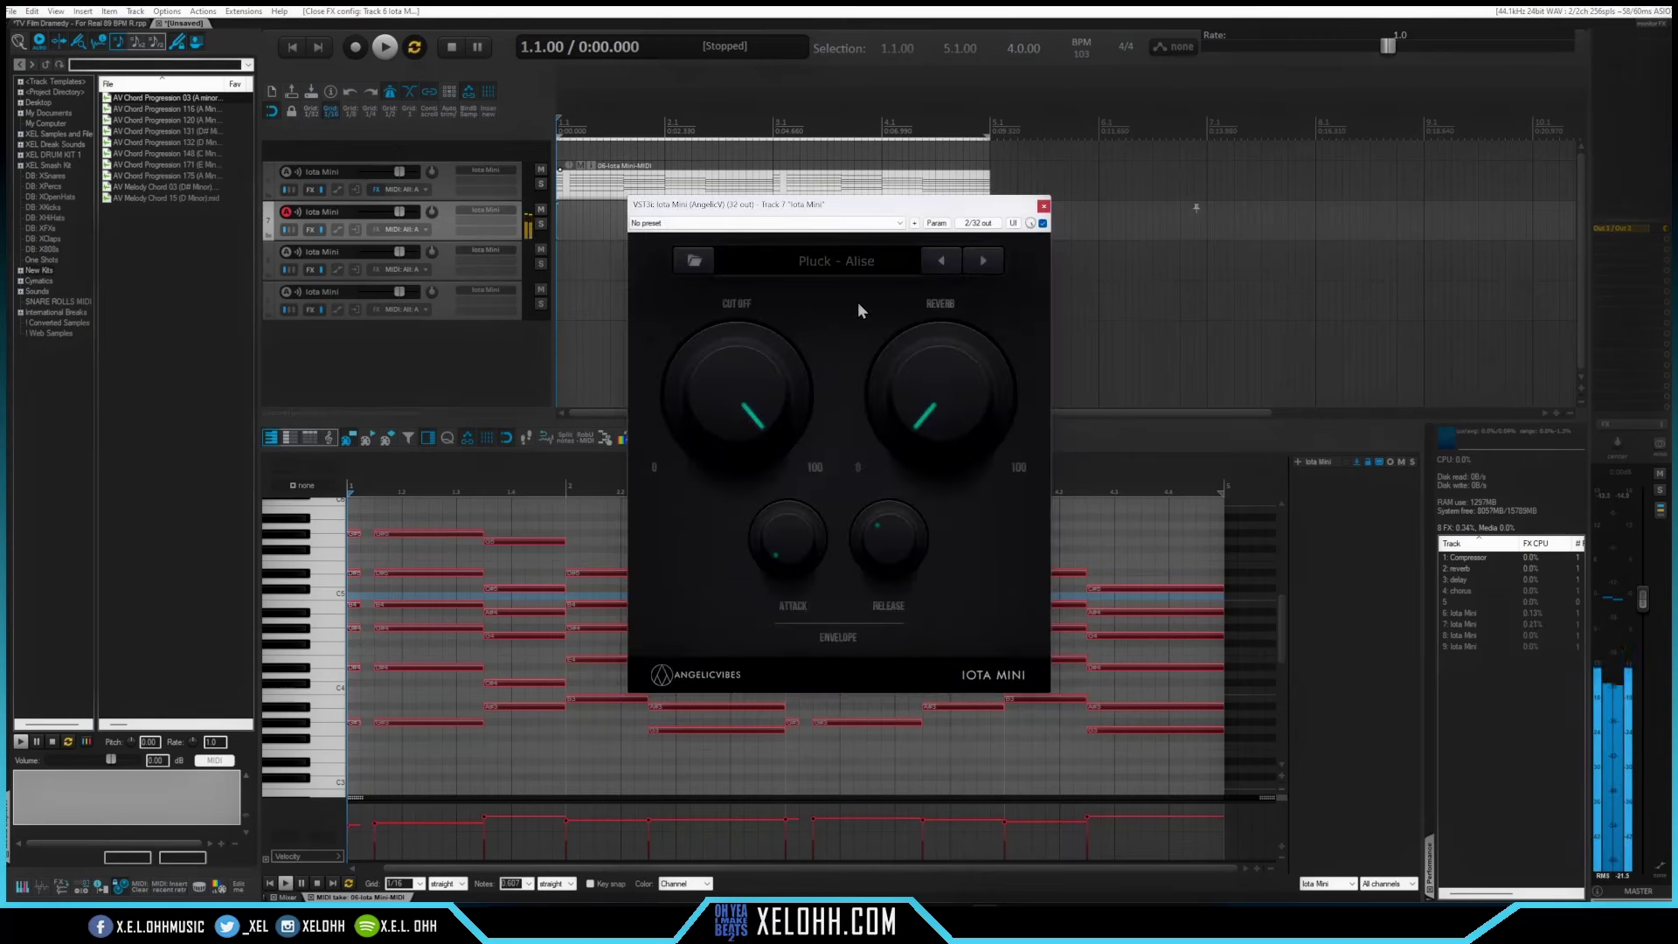
left_click(1043, 207)
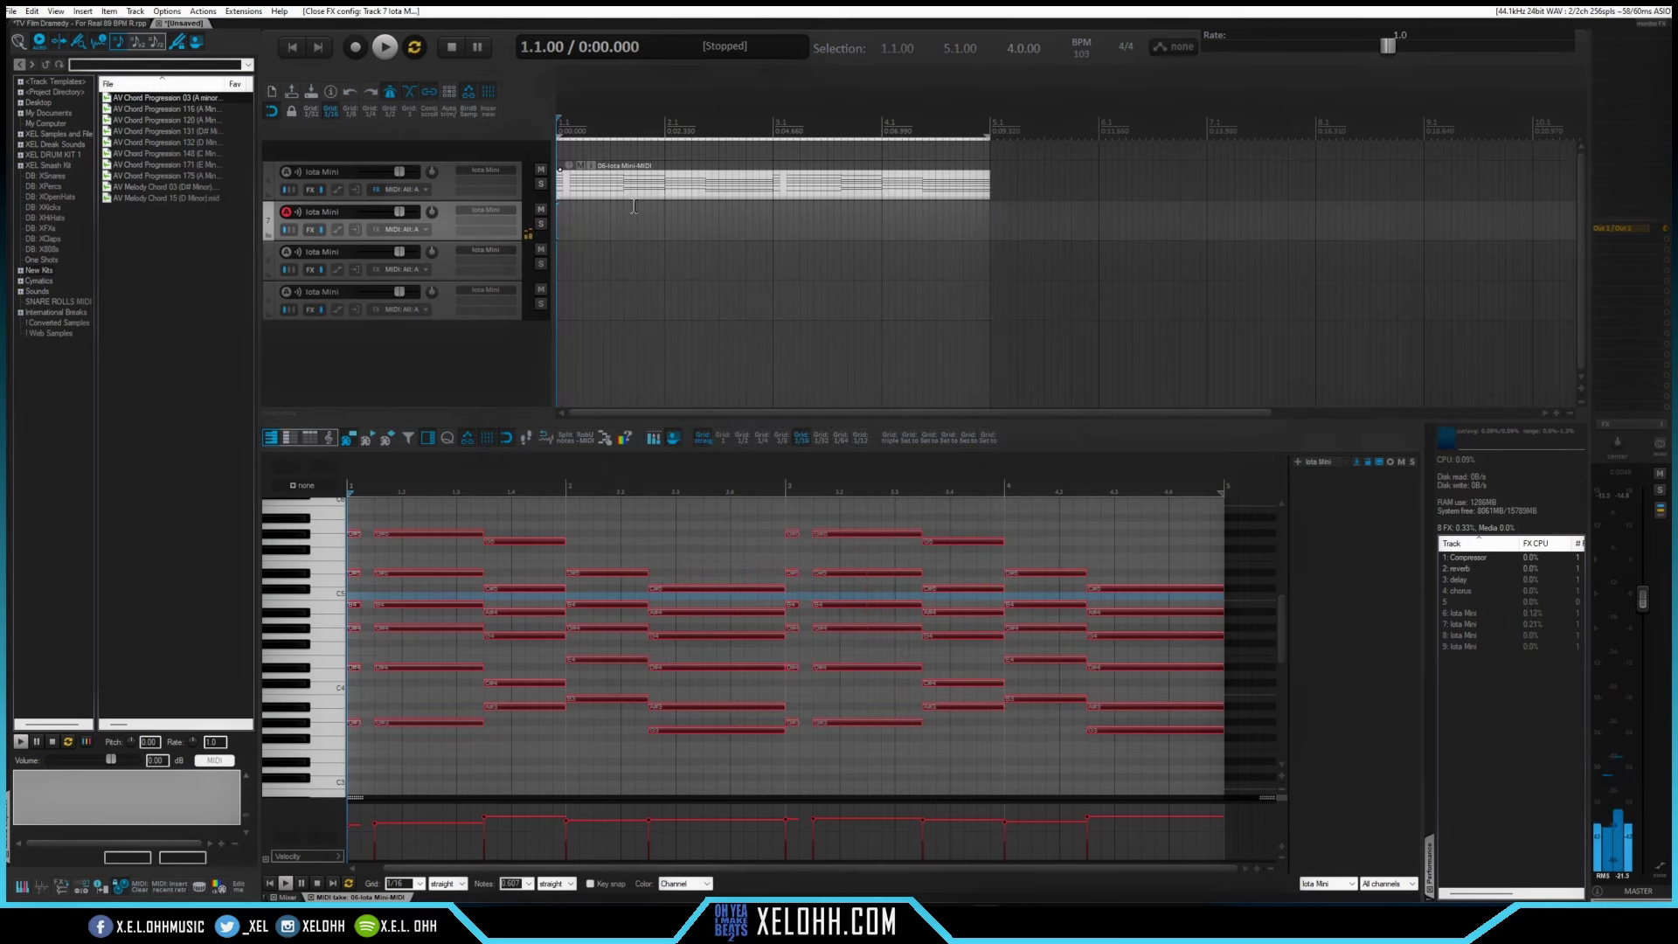
- Copy the chord item to the second Iota Mini track and join the split notes of the chords starting bars 1 and 3
left_click(569, 195)
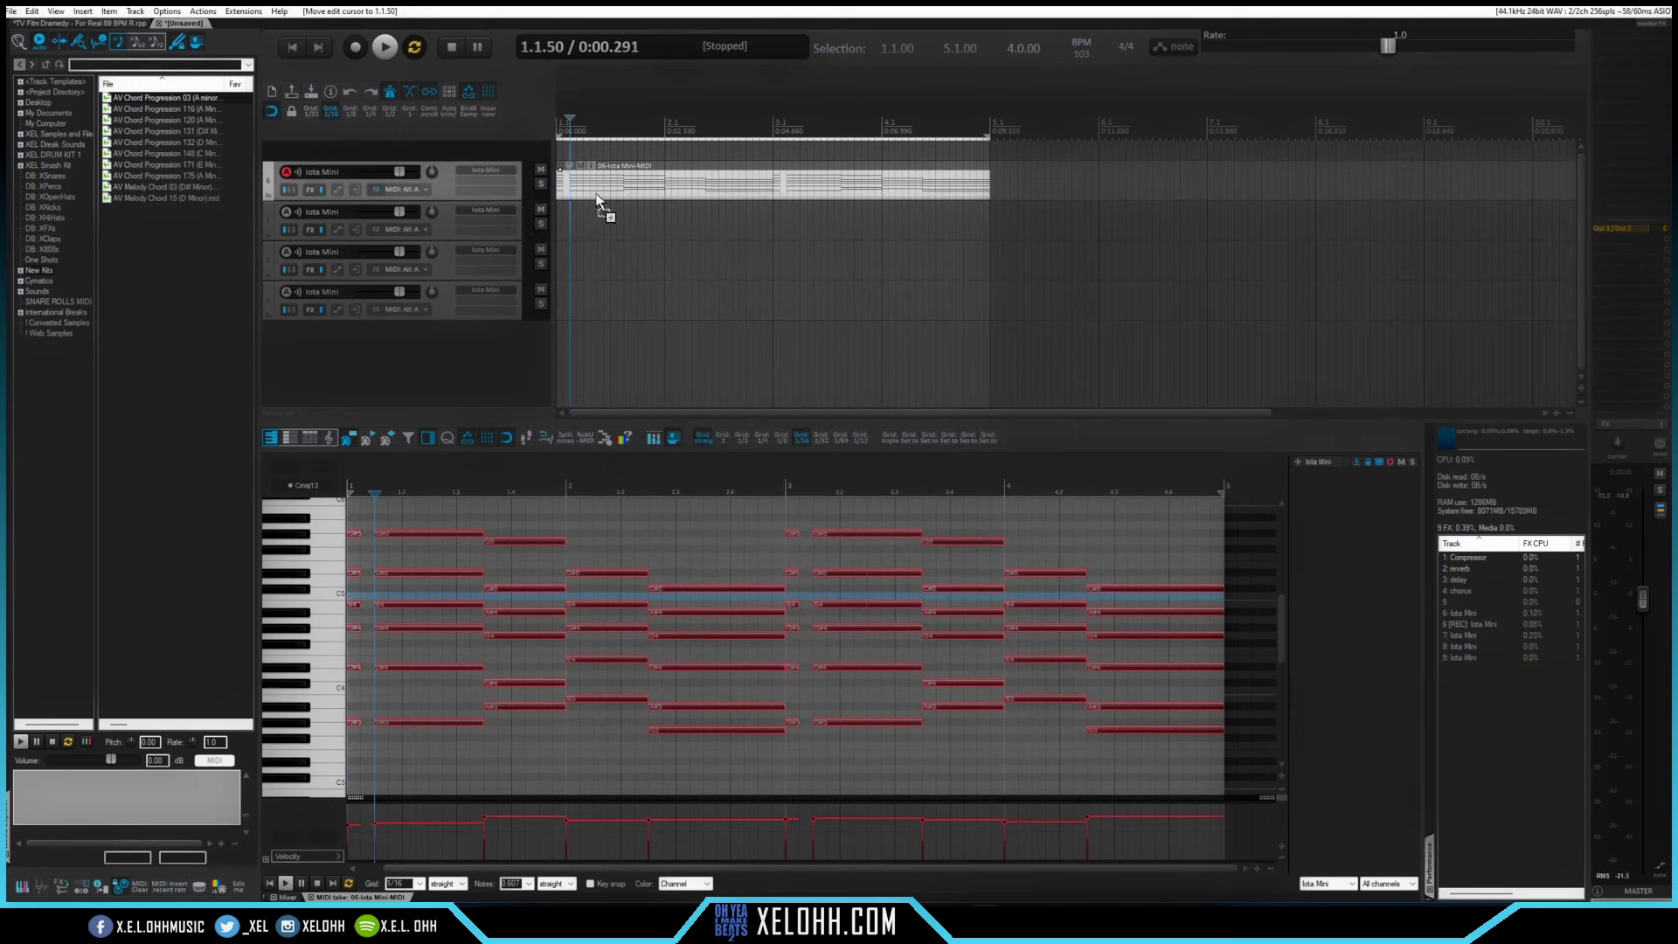
left_click_drag(597, 199, 624, 230)
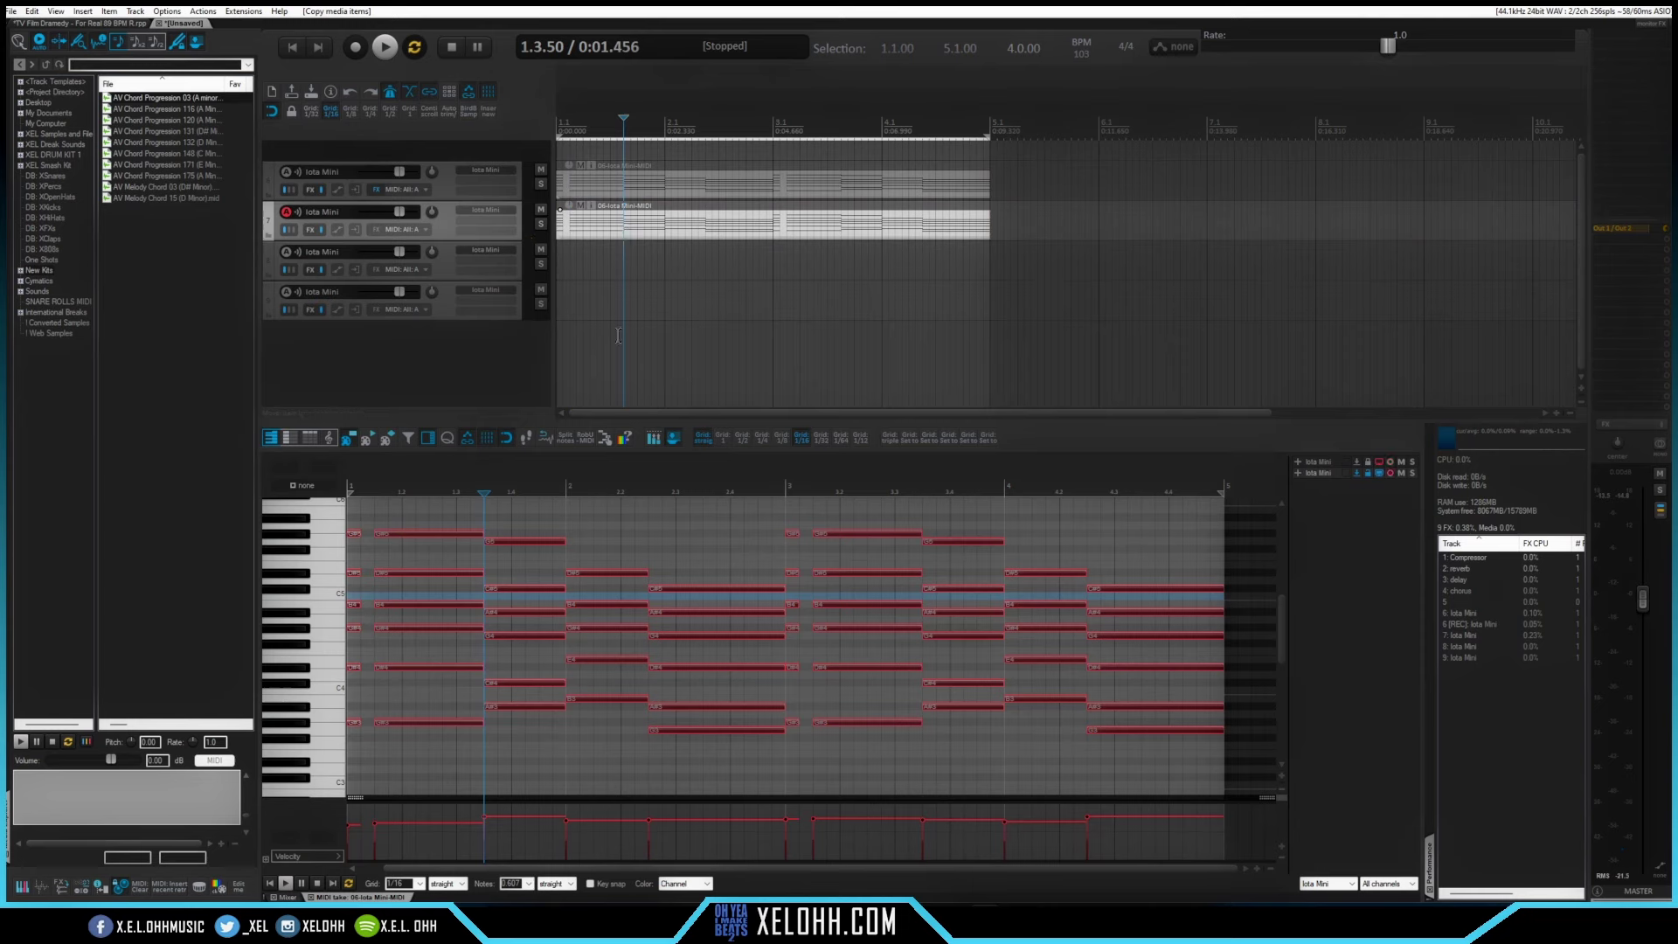
left_click_drag(411, 755, 345, 522)
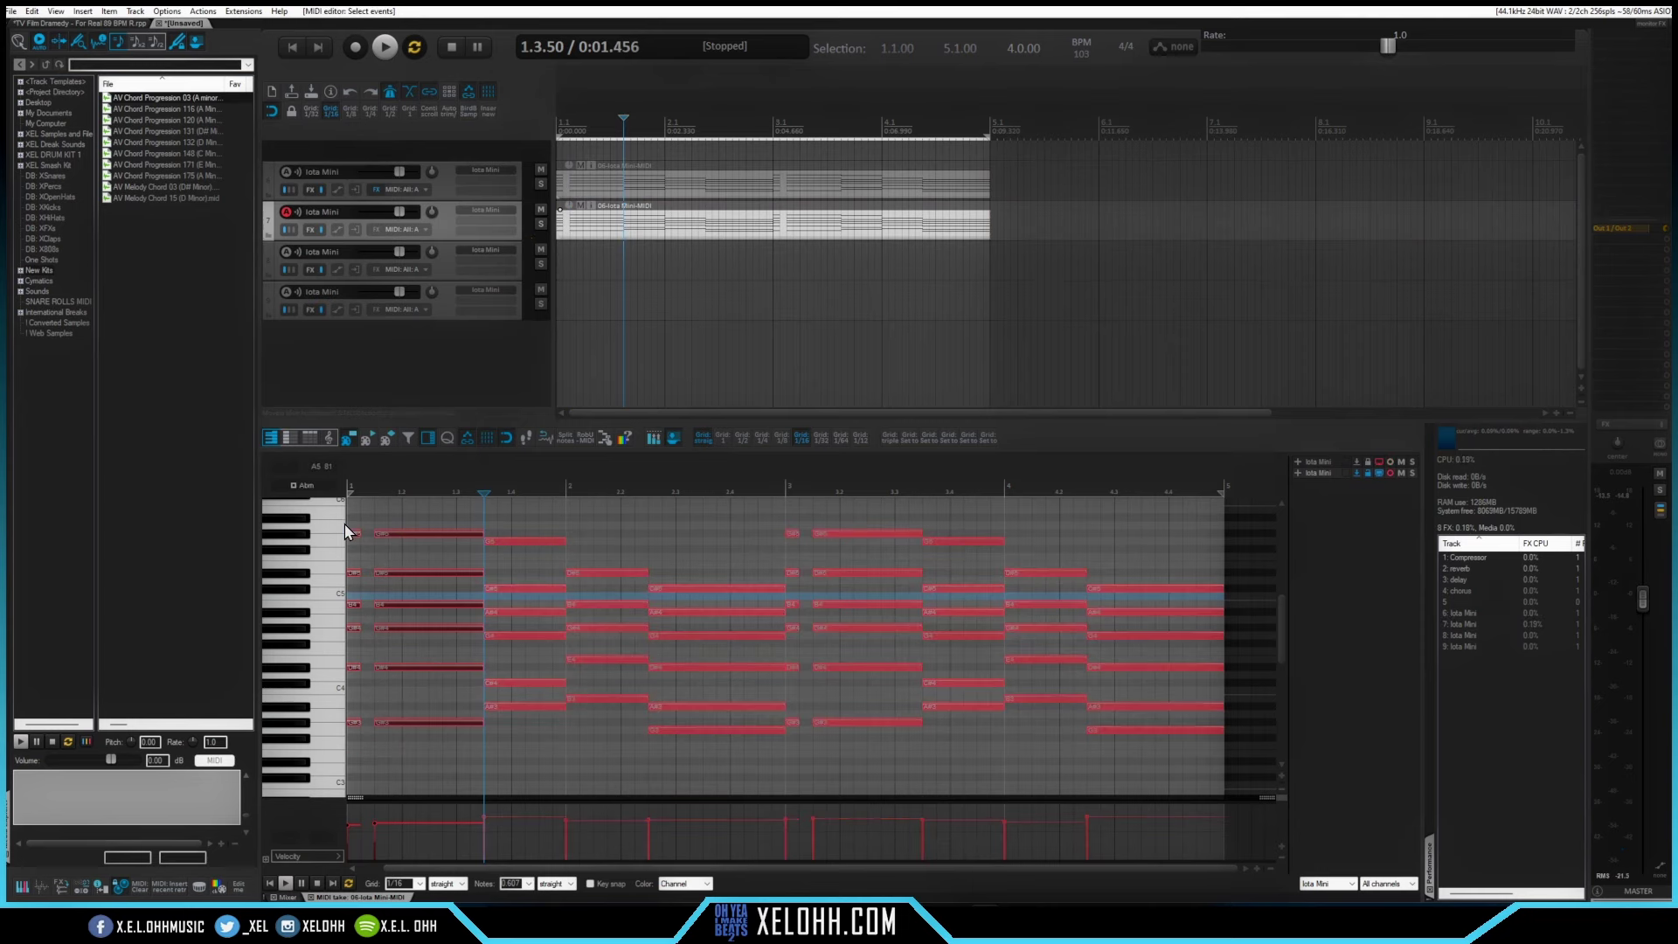
key("j")
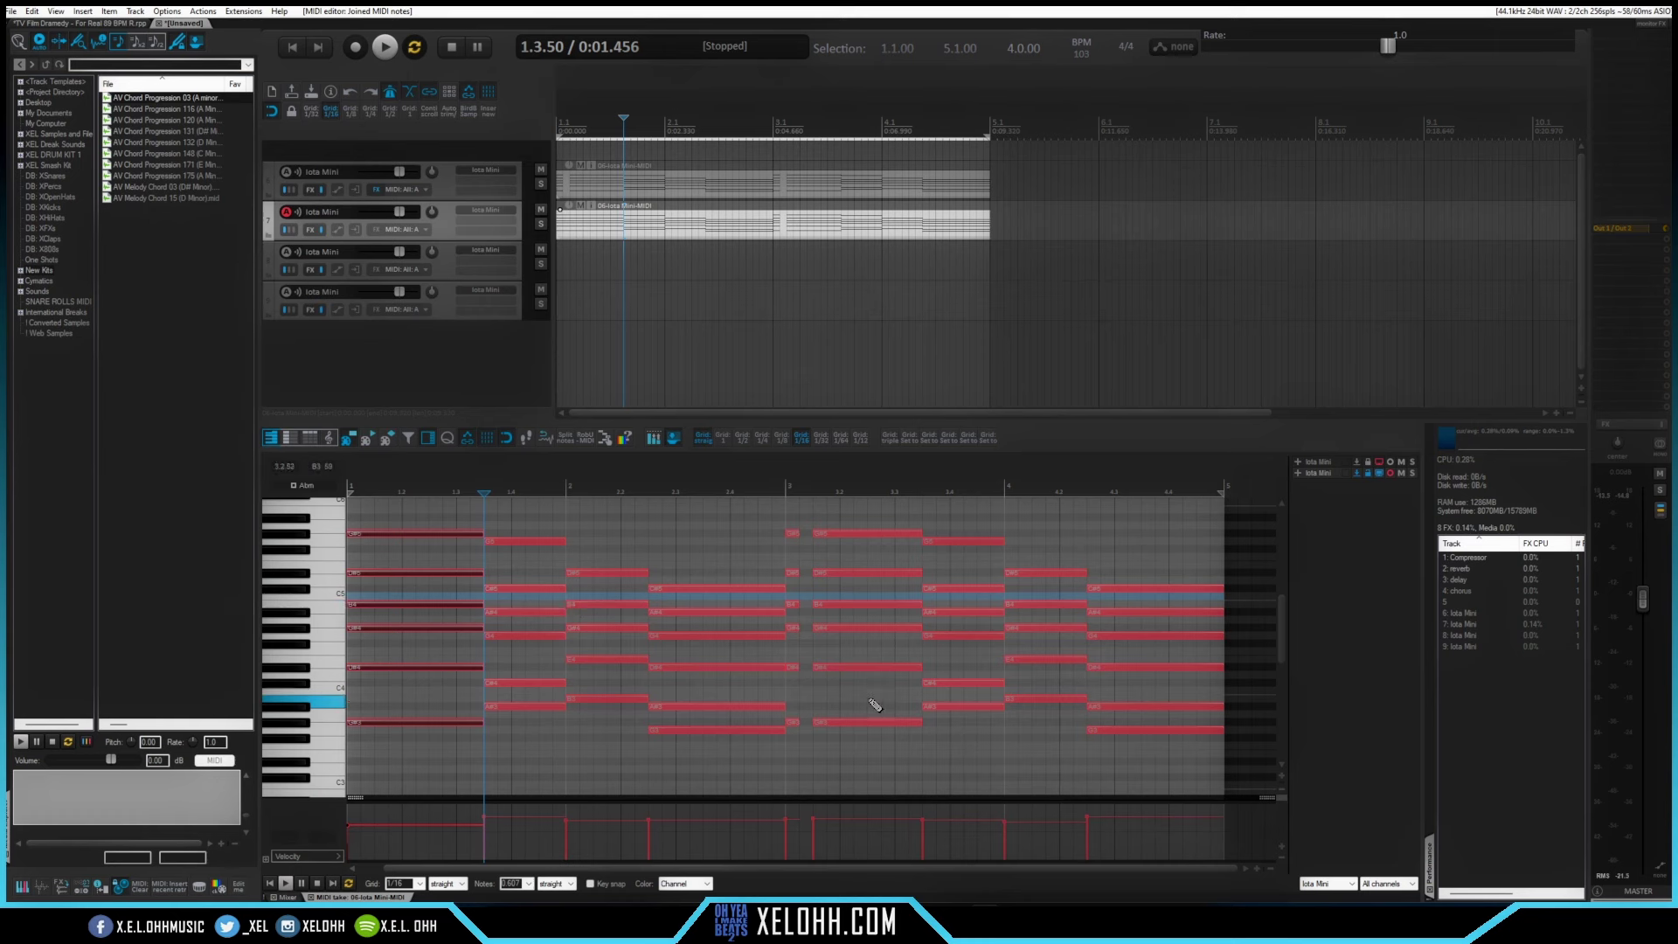
left_click_drag(857, 739, 789, 496)
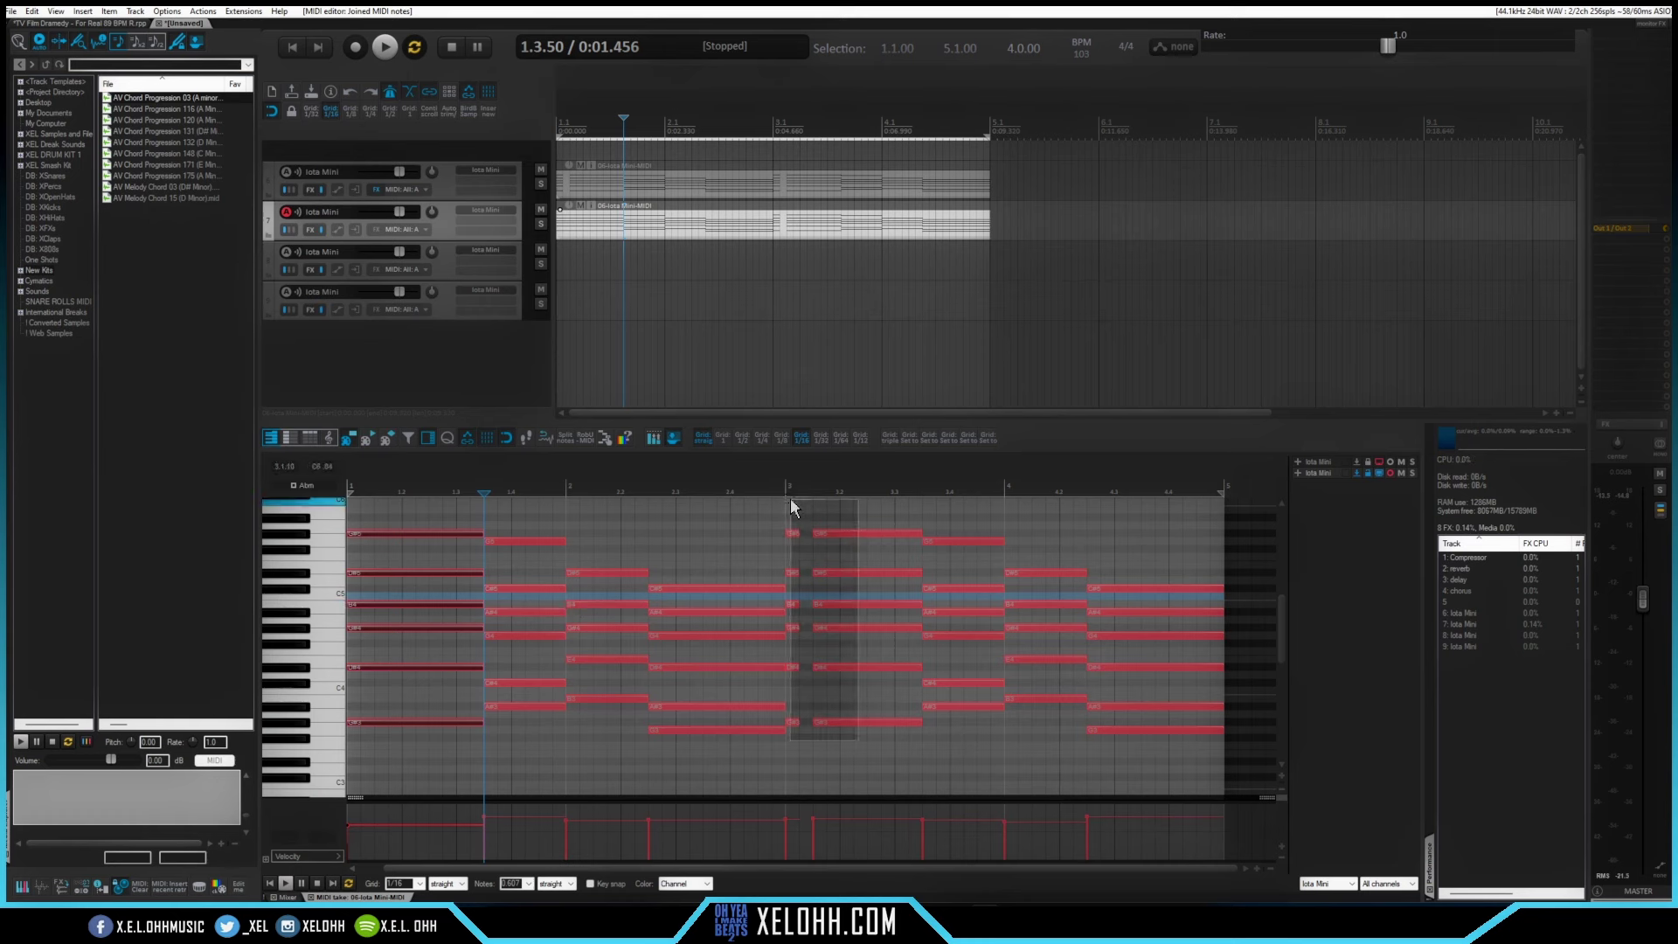
key("j")
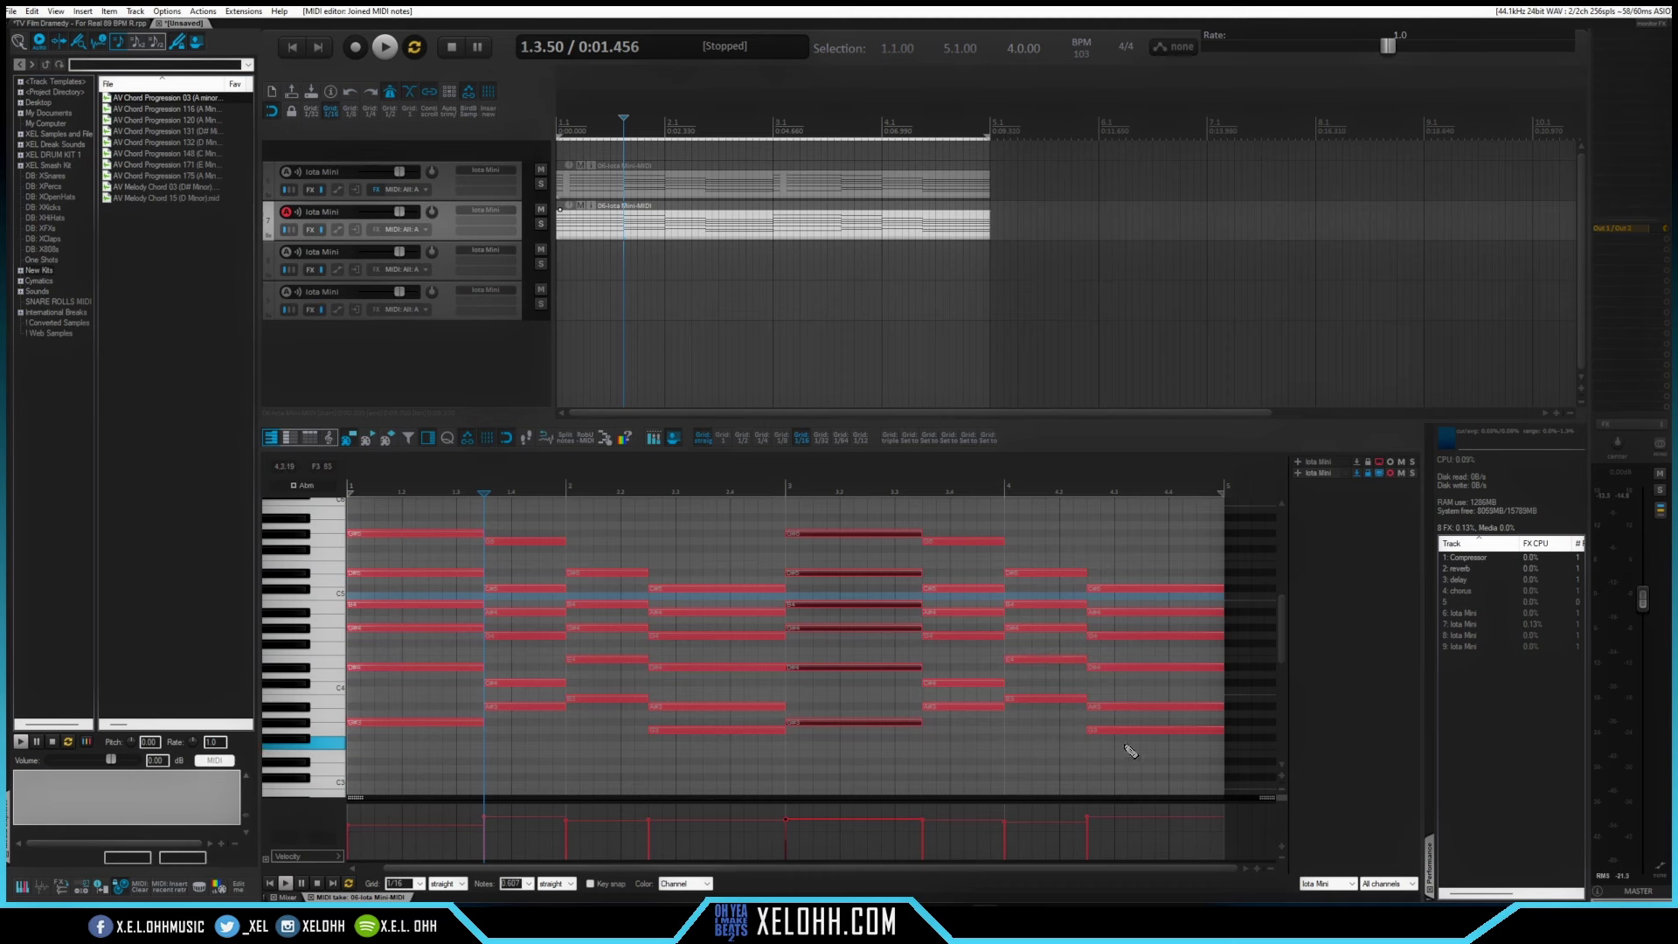
- Turn all chord notes of the copied item into a descending sixteenth-note arpeggio with the Midi Arpeggiator
left_click_drag(1178, 758, 366, 498)
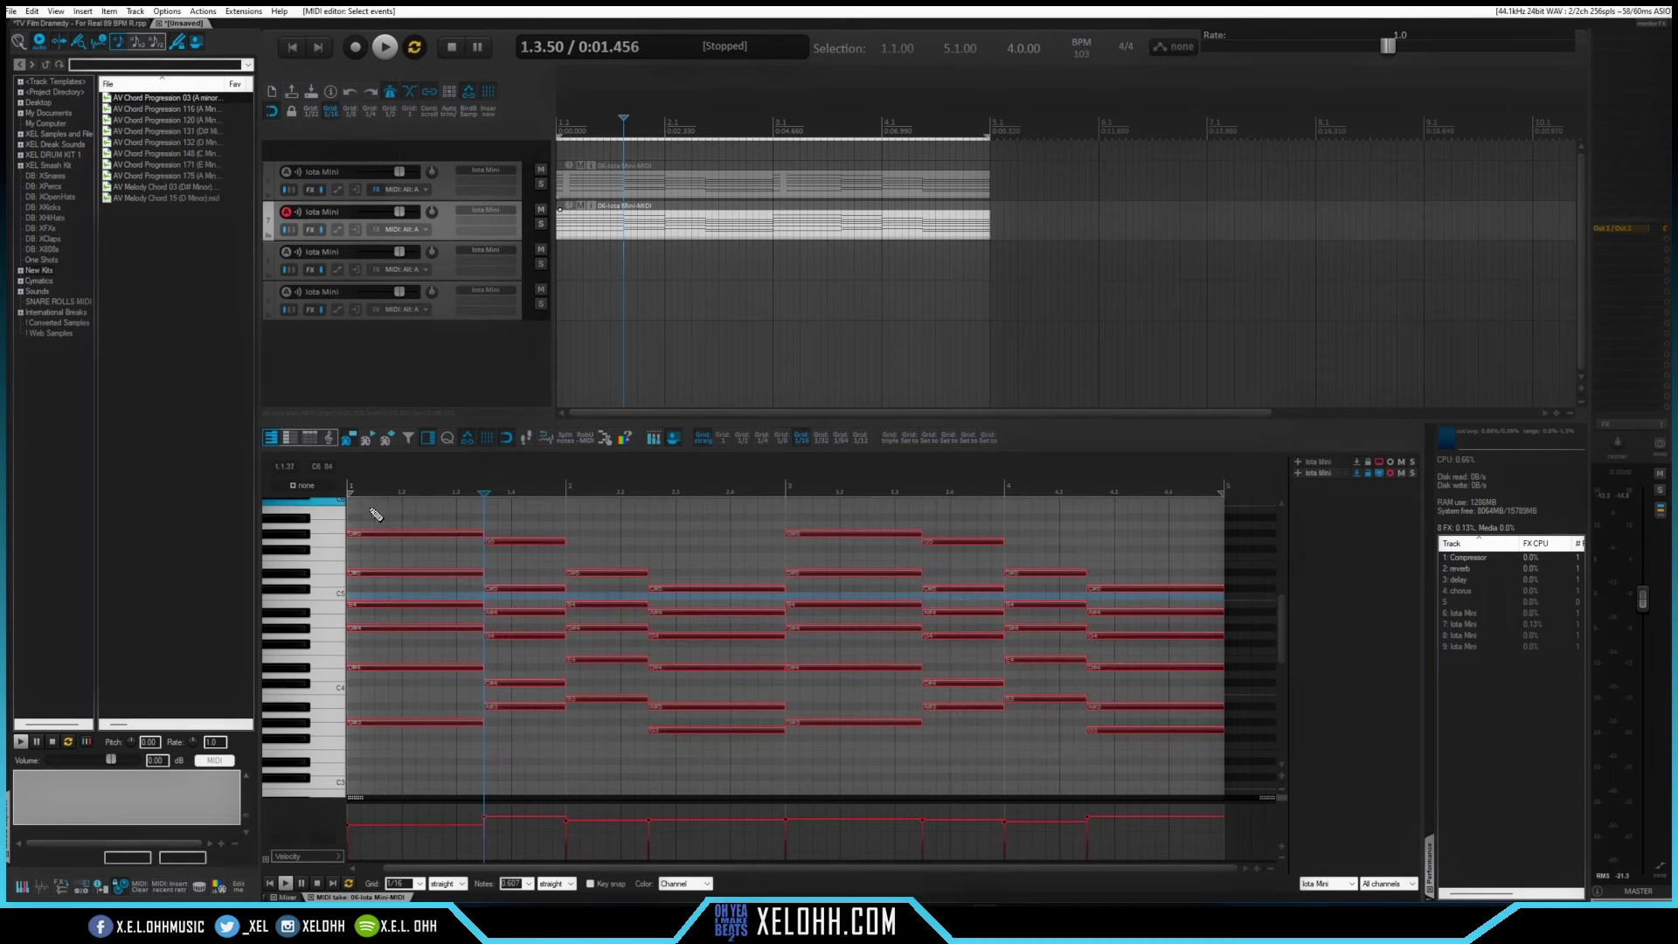
left_click(603, 439)
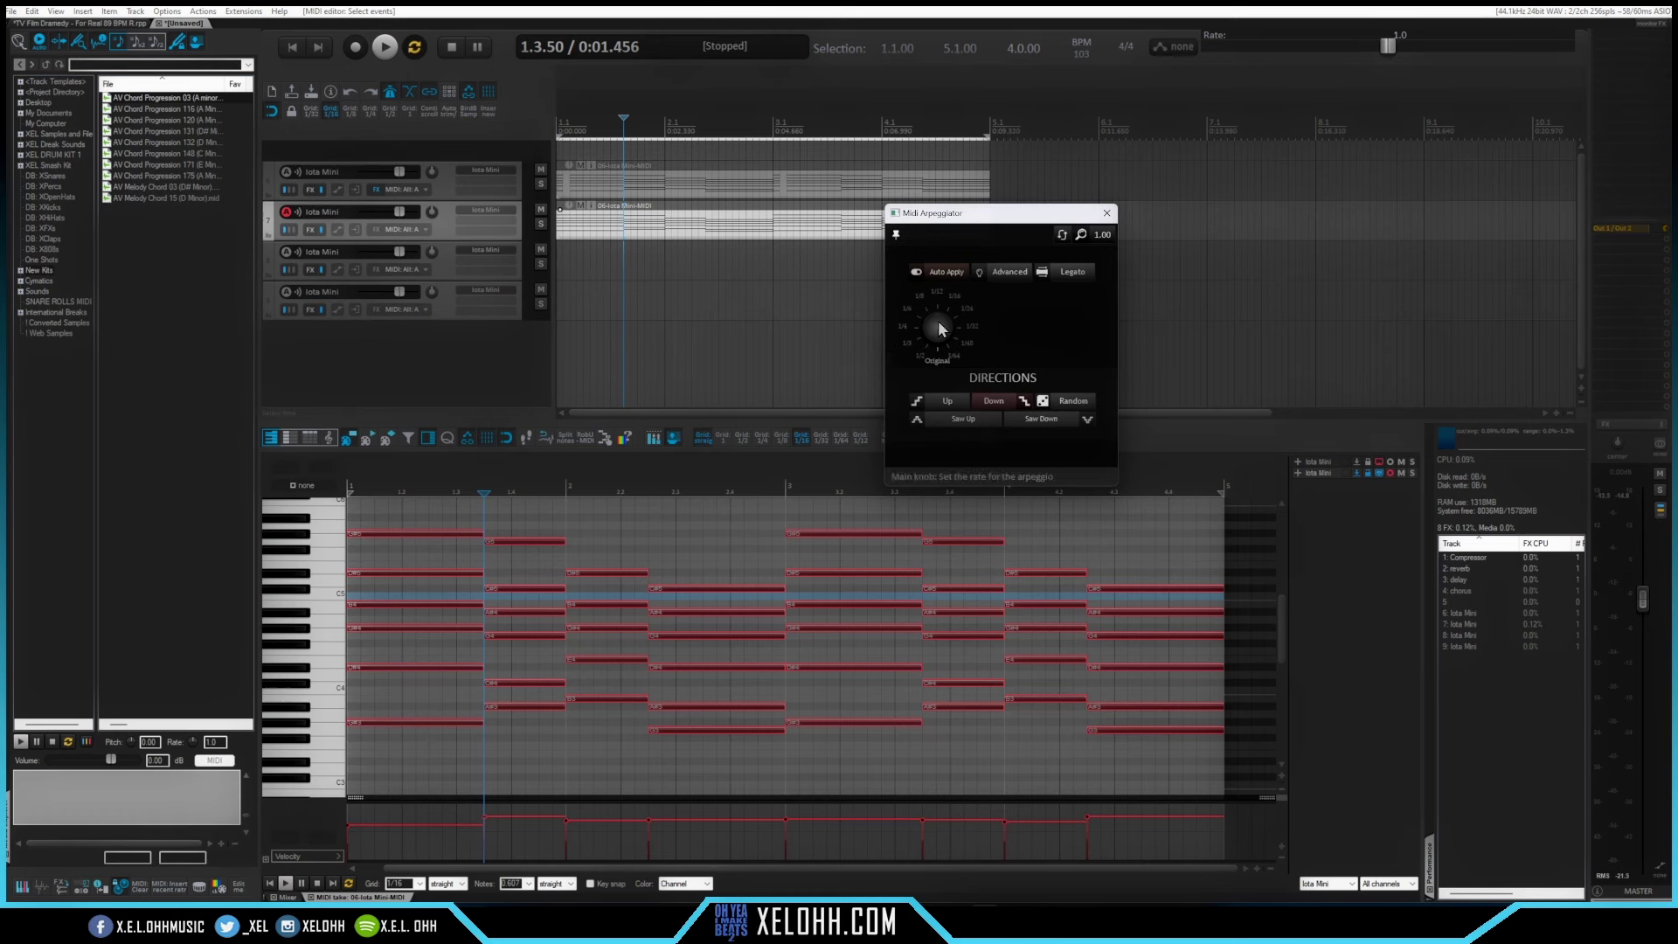
left_click_drag(936, 332, 926, 220)
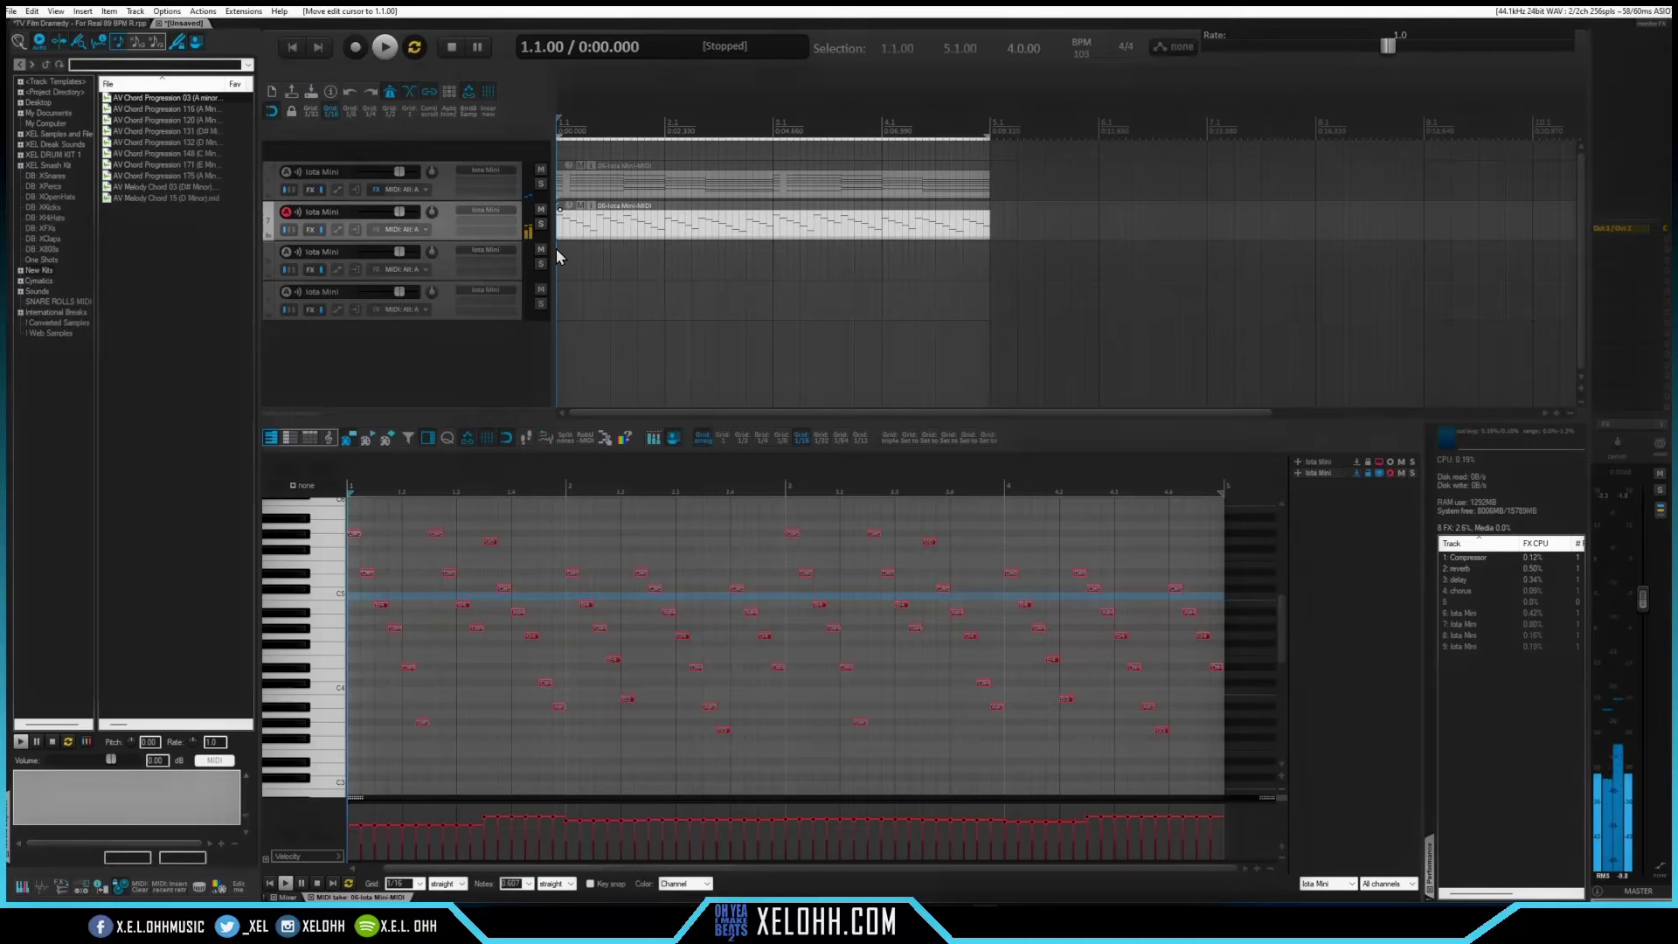
- Select the third Iota Mini track and randomize the velocities of all arpeggio notes with MVelocity
left_click(464, 255)
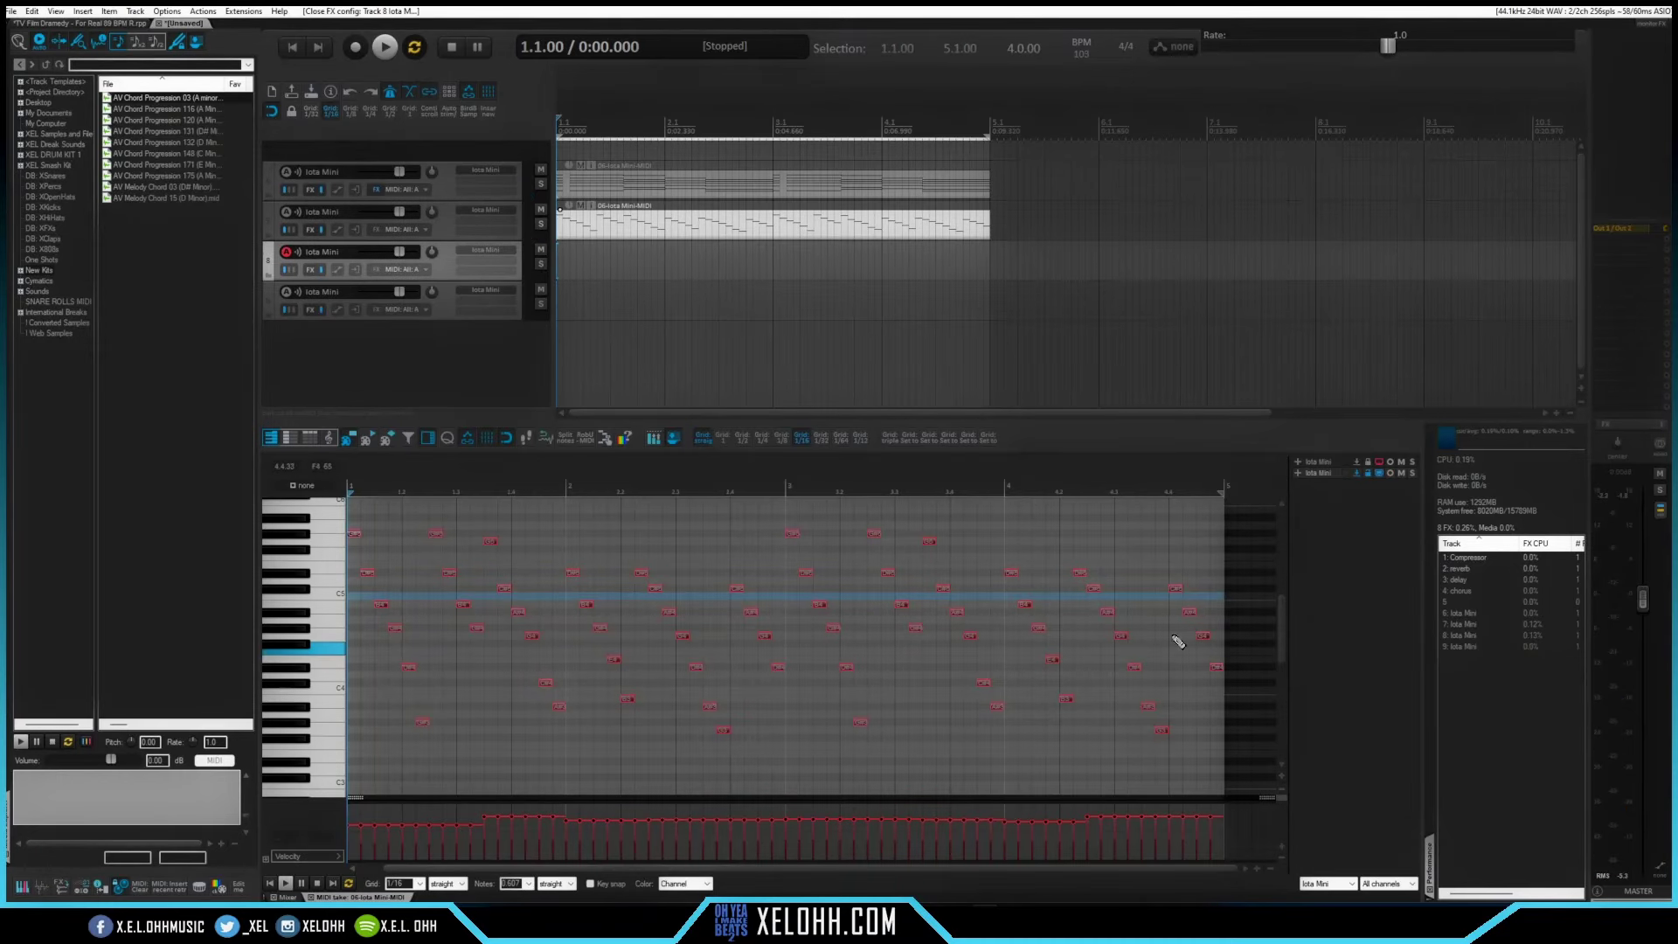
left_click_drag(1218, 756, 353, 499)
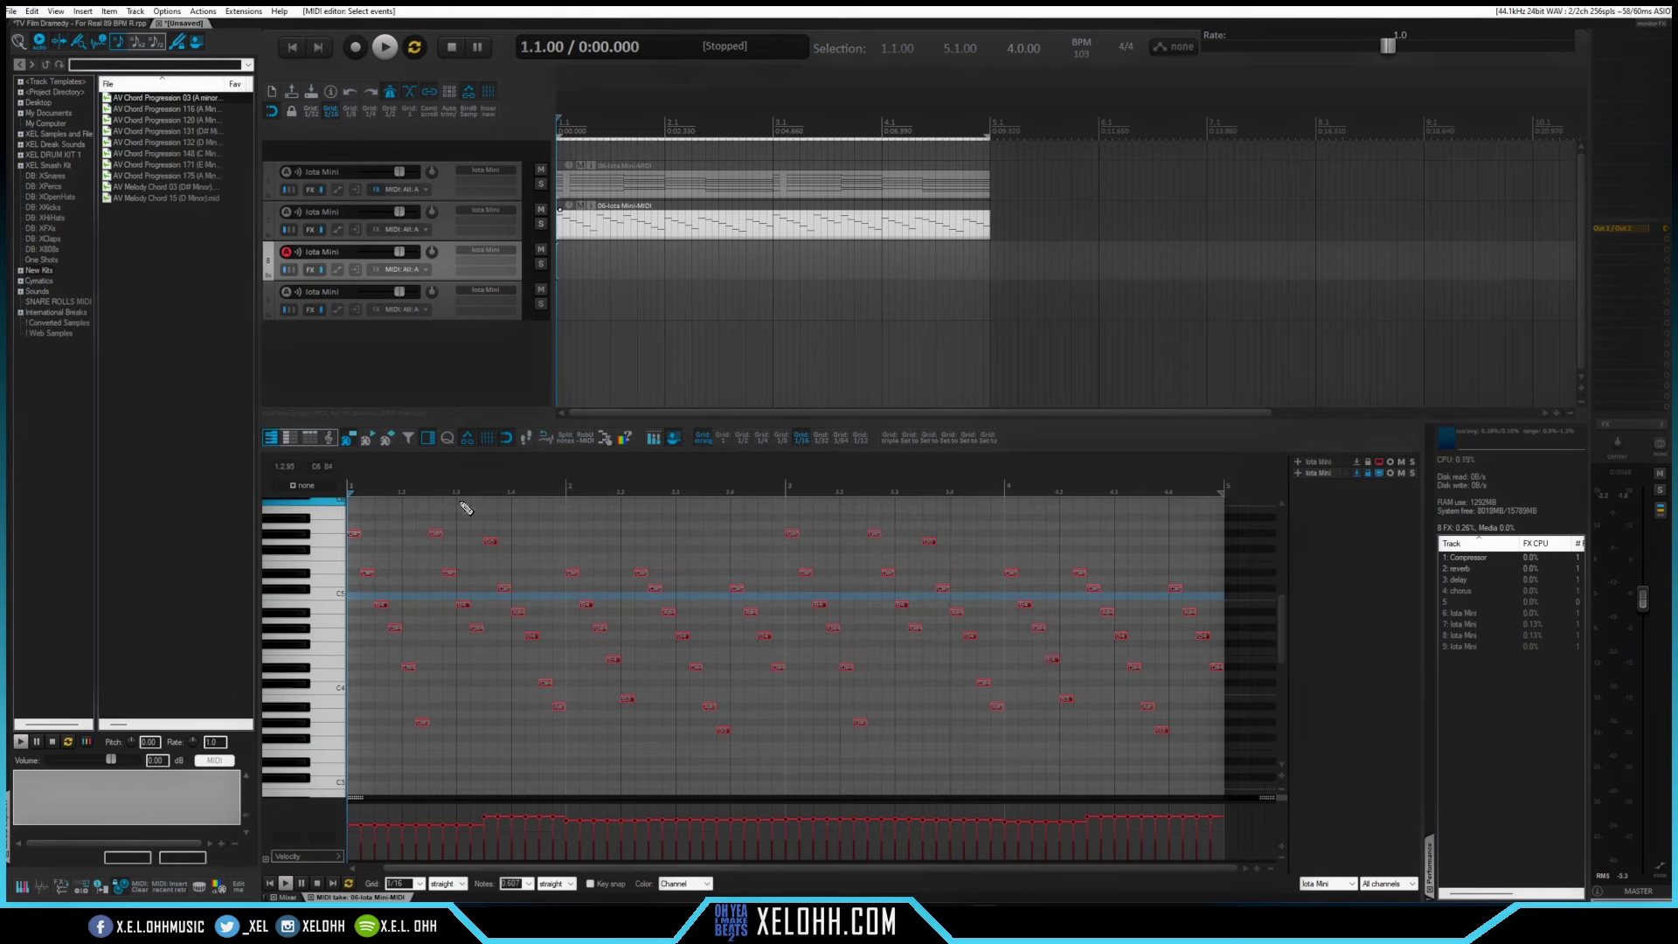
left_click(625, 440)
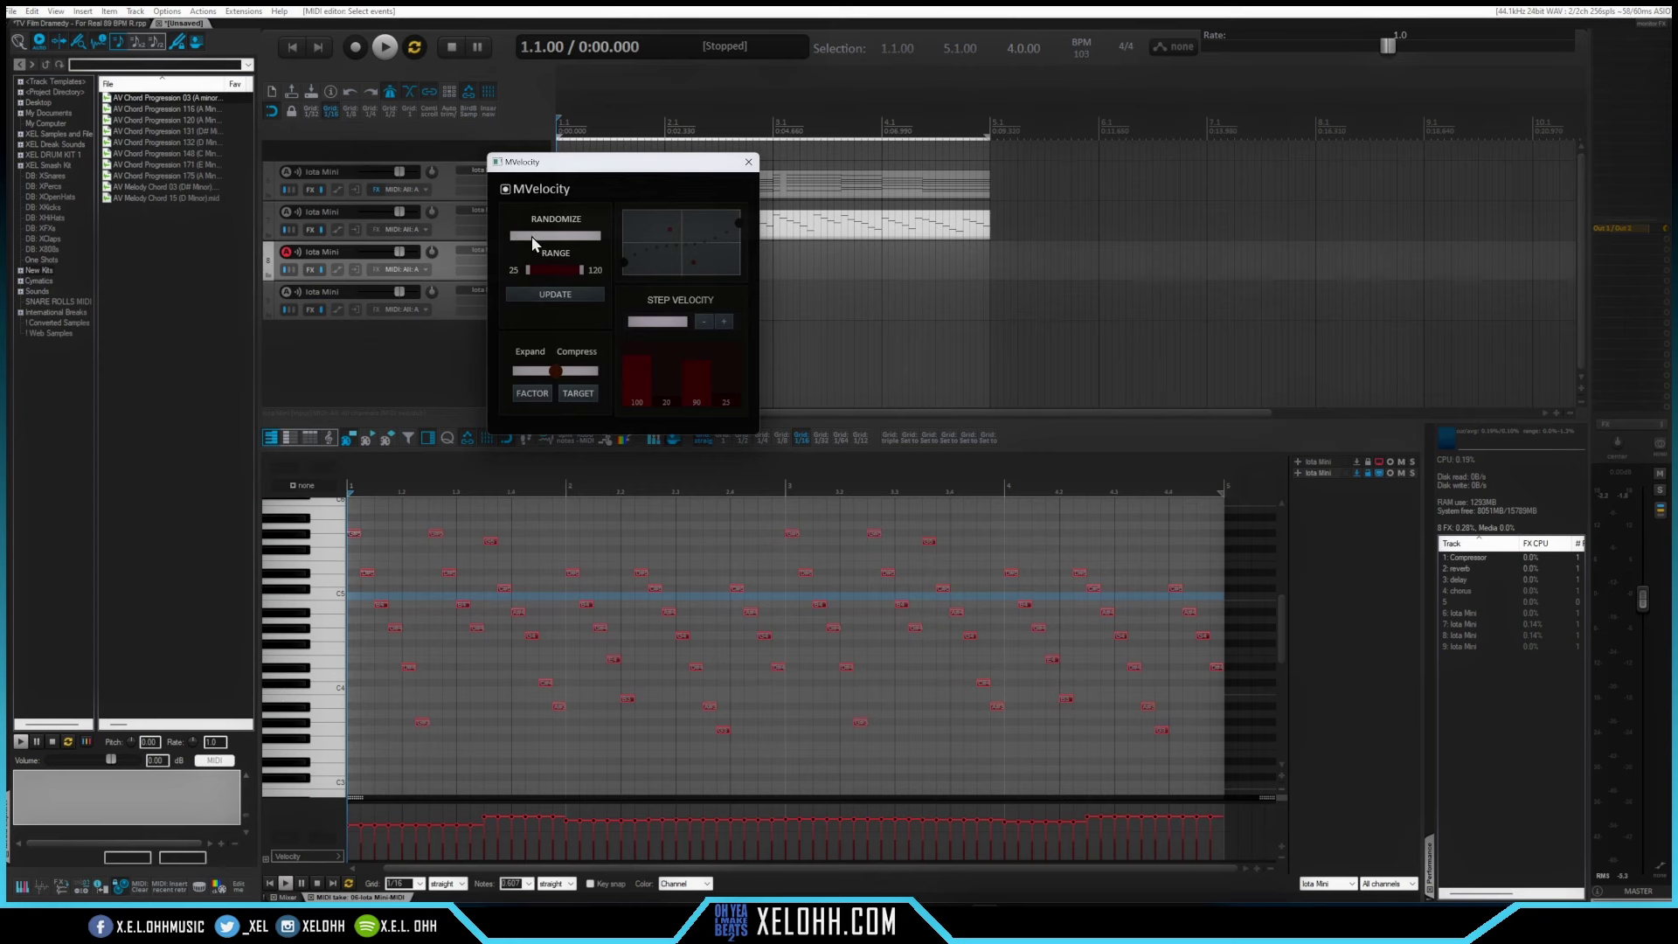
left_click_drag(531, 236, 538, 237)
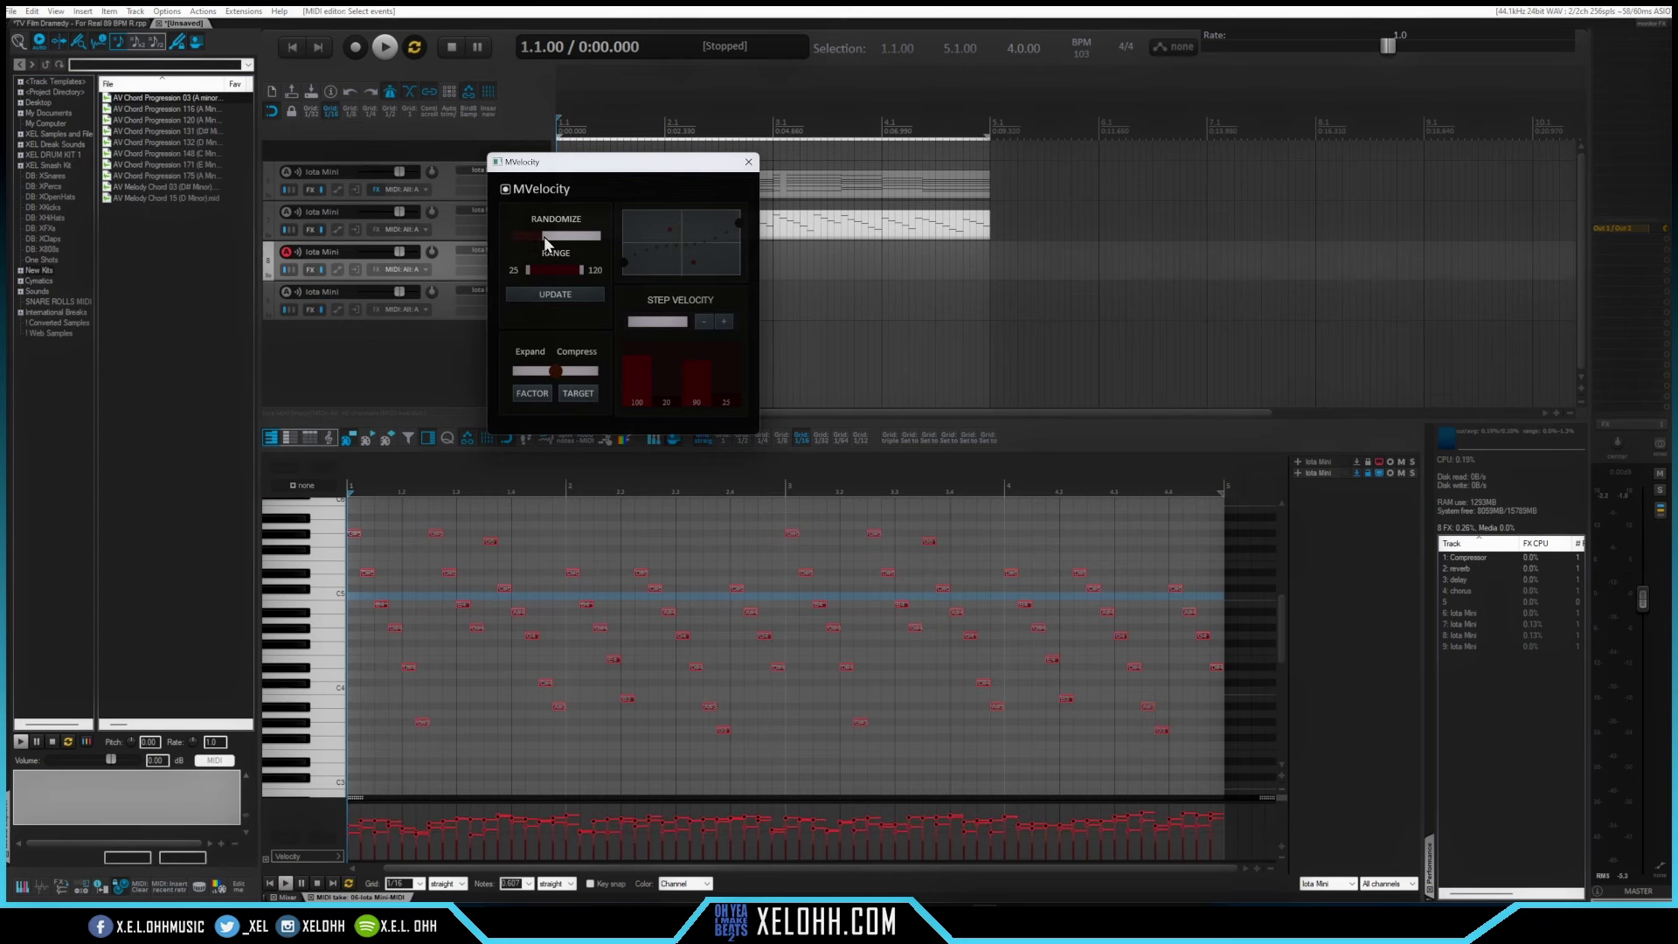
- Copy the chord item to the third Iota Mini track and delete everything except the lowest note of each chord
left_click(599, 194)
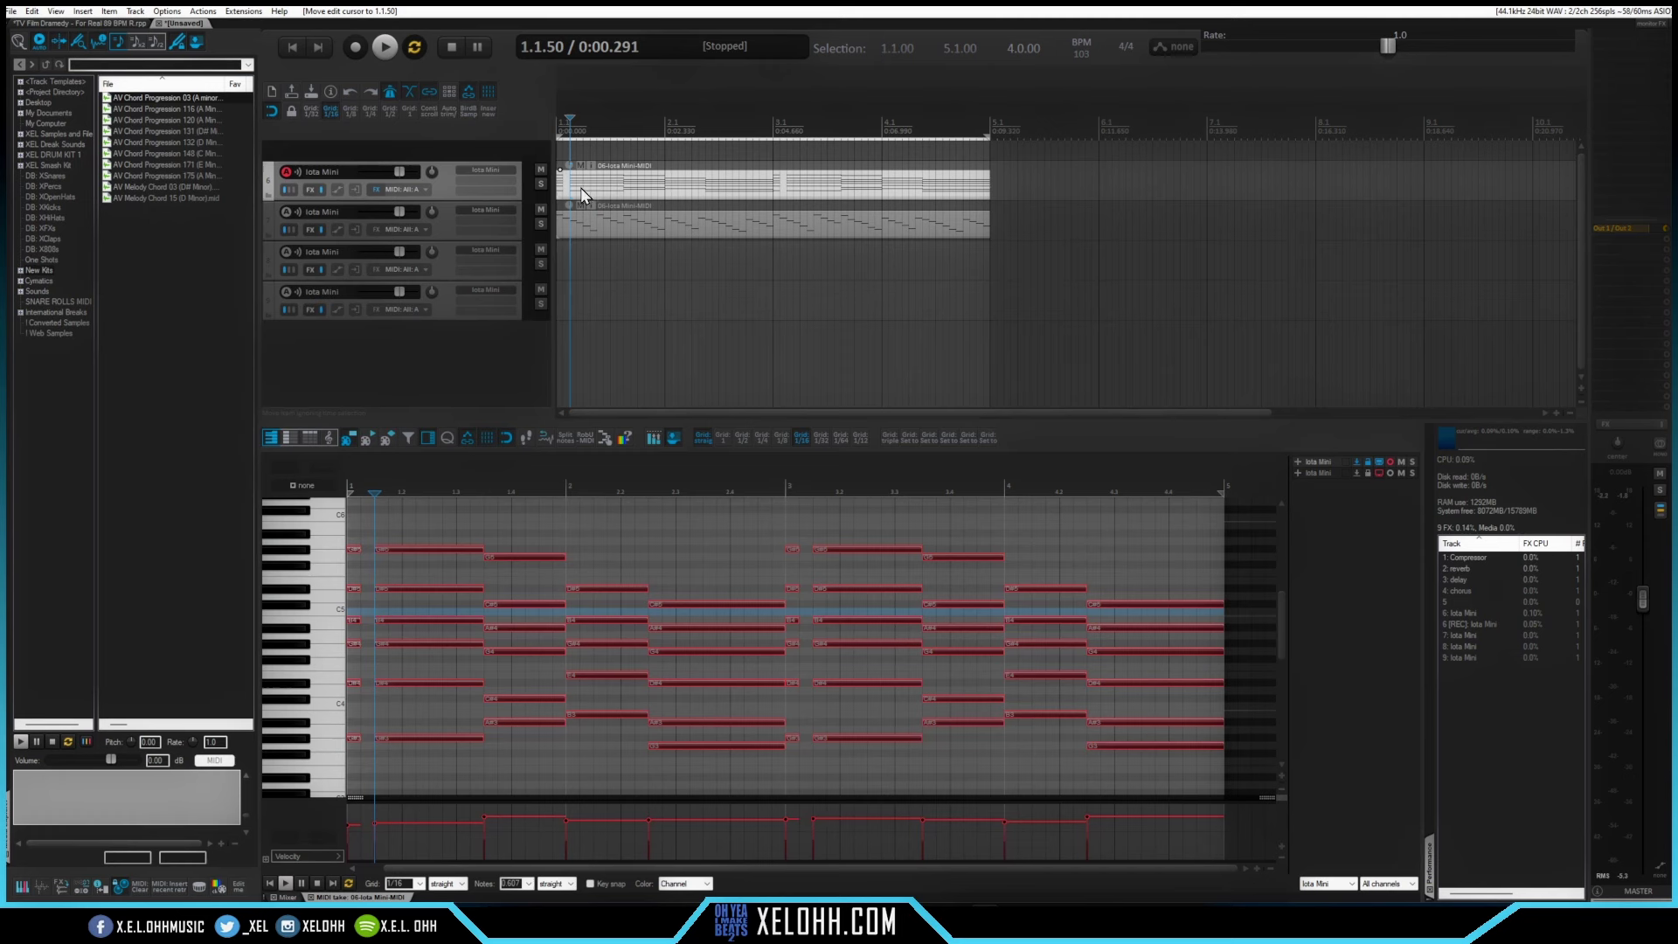
left_click_drag(581, 192, 594, 269)
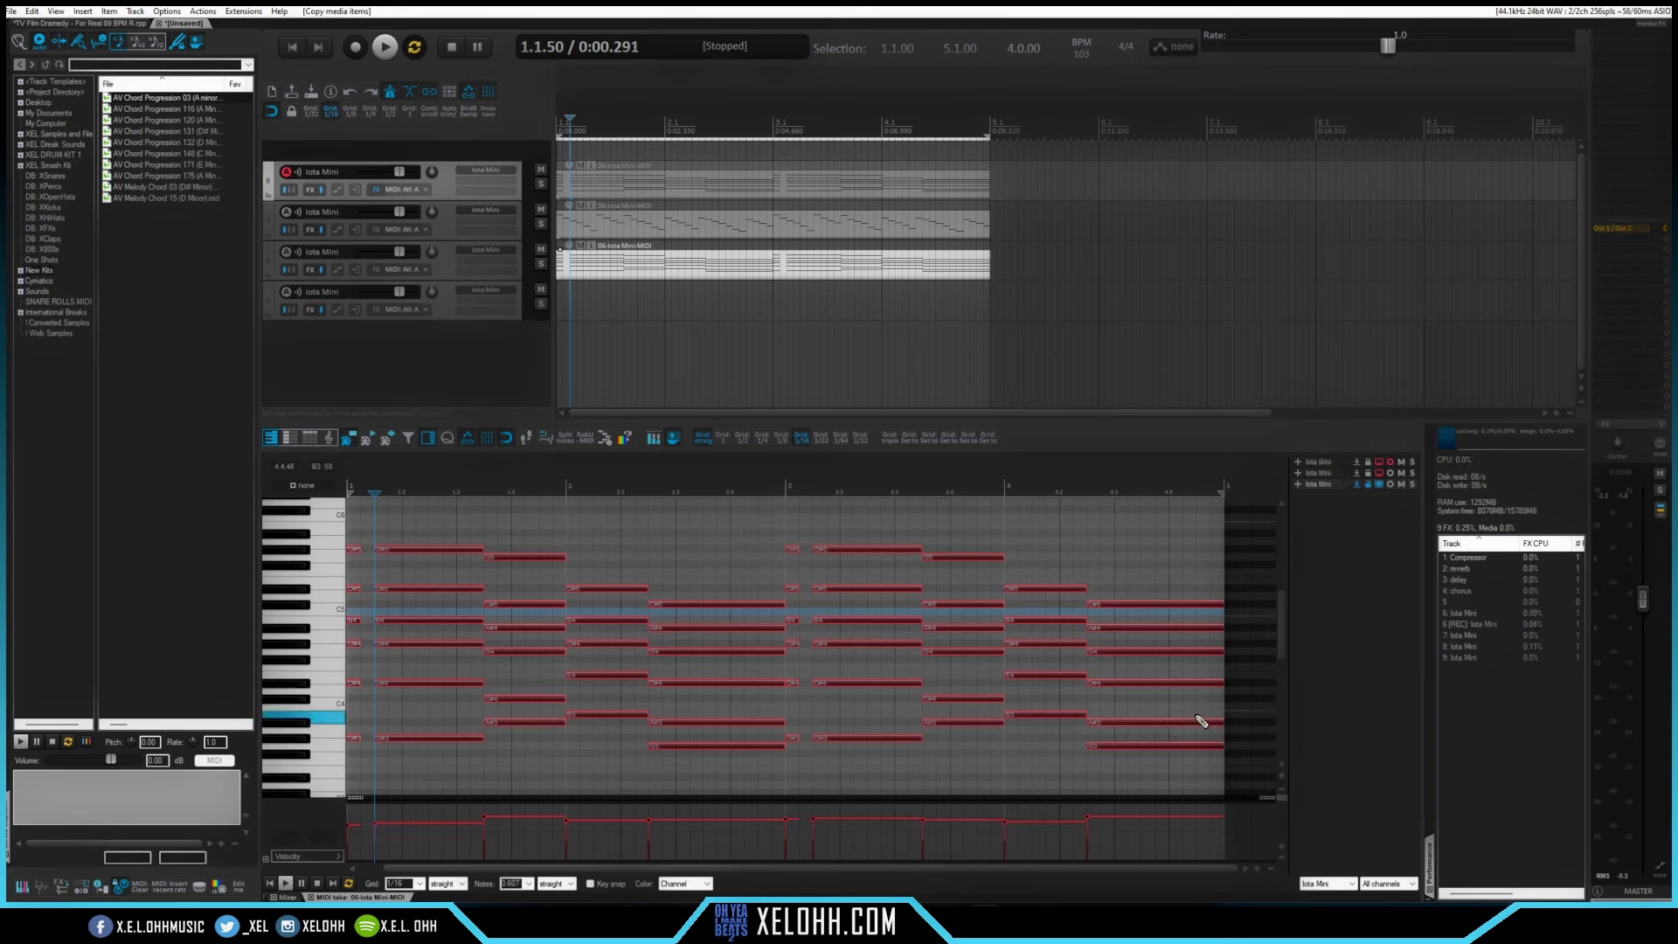
left_click_drag(1198, 708, 323, 535)
key("Delete")
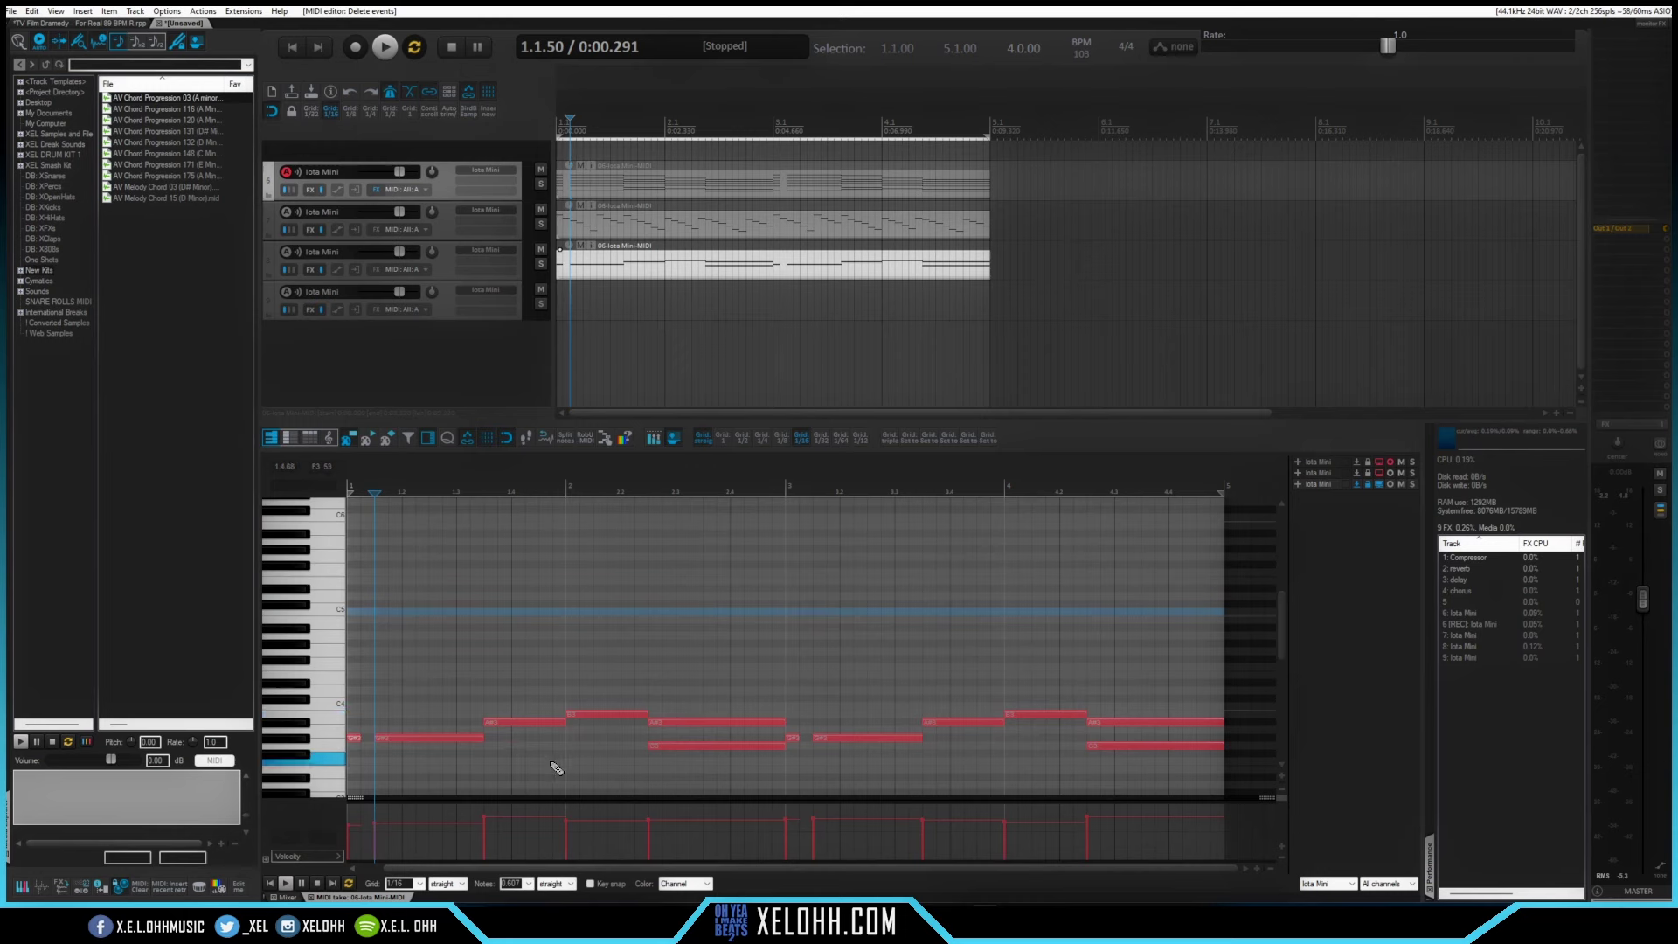
double_click(688, 721)
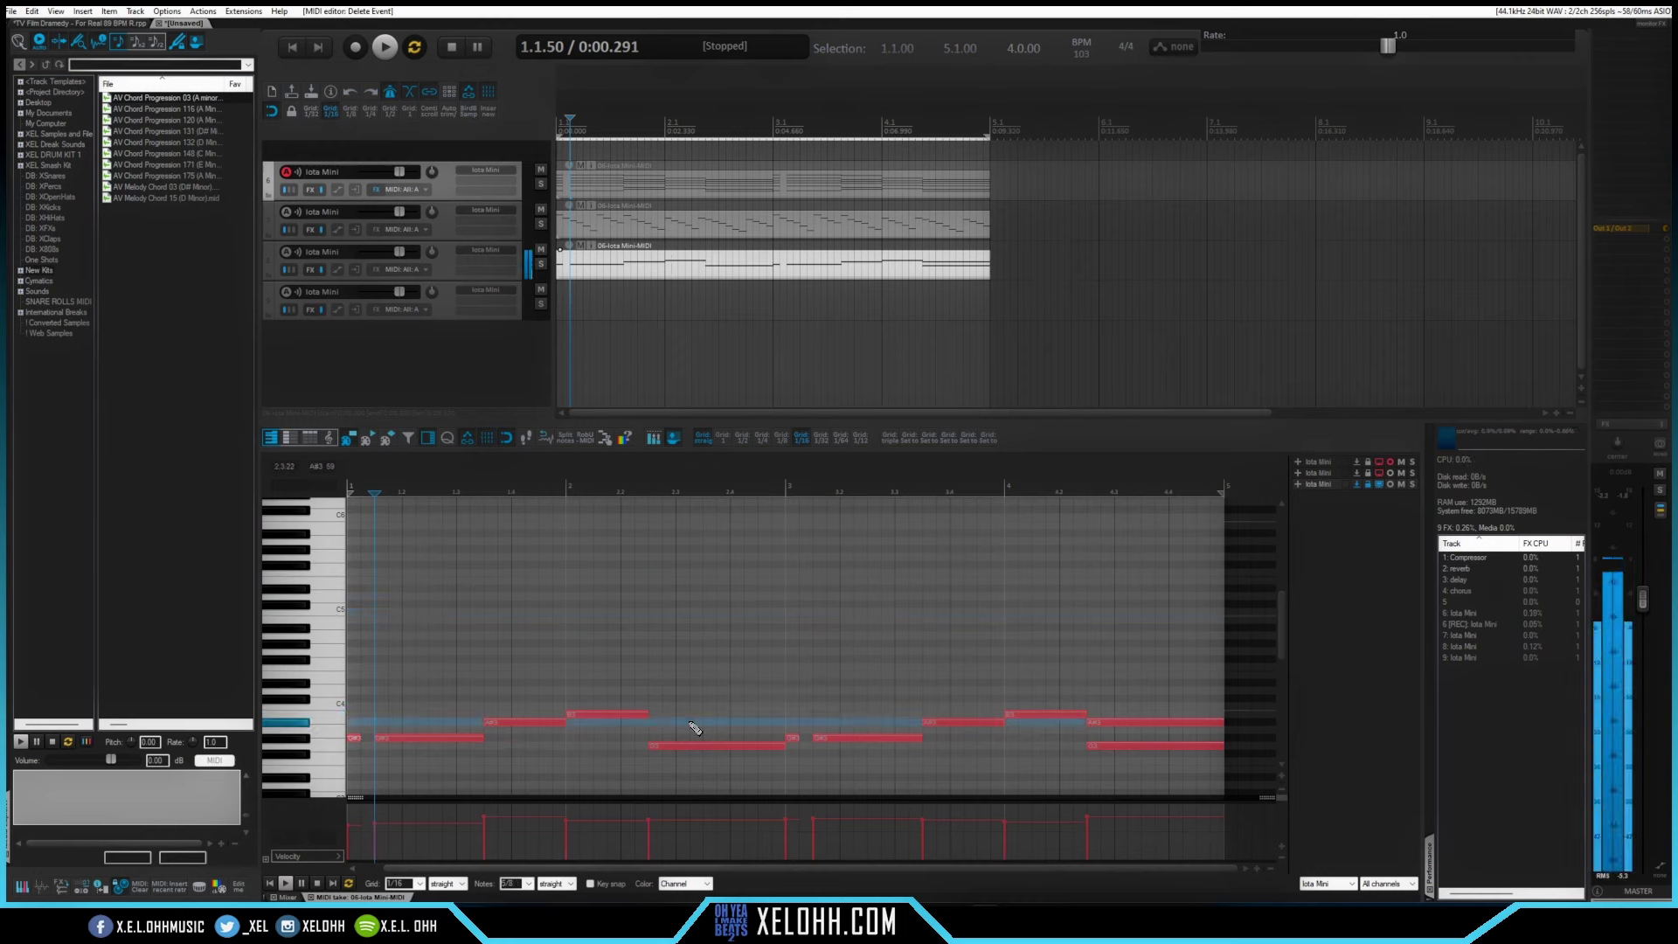
double_click(1103, 723)
- Move all remaining bass notes down two octaves and return the edit cursor to the project start
scroll(786, 660, "down", 4)
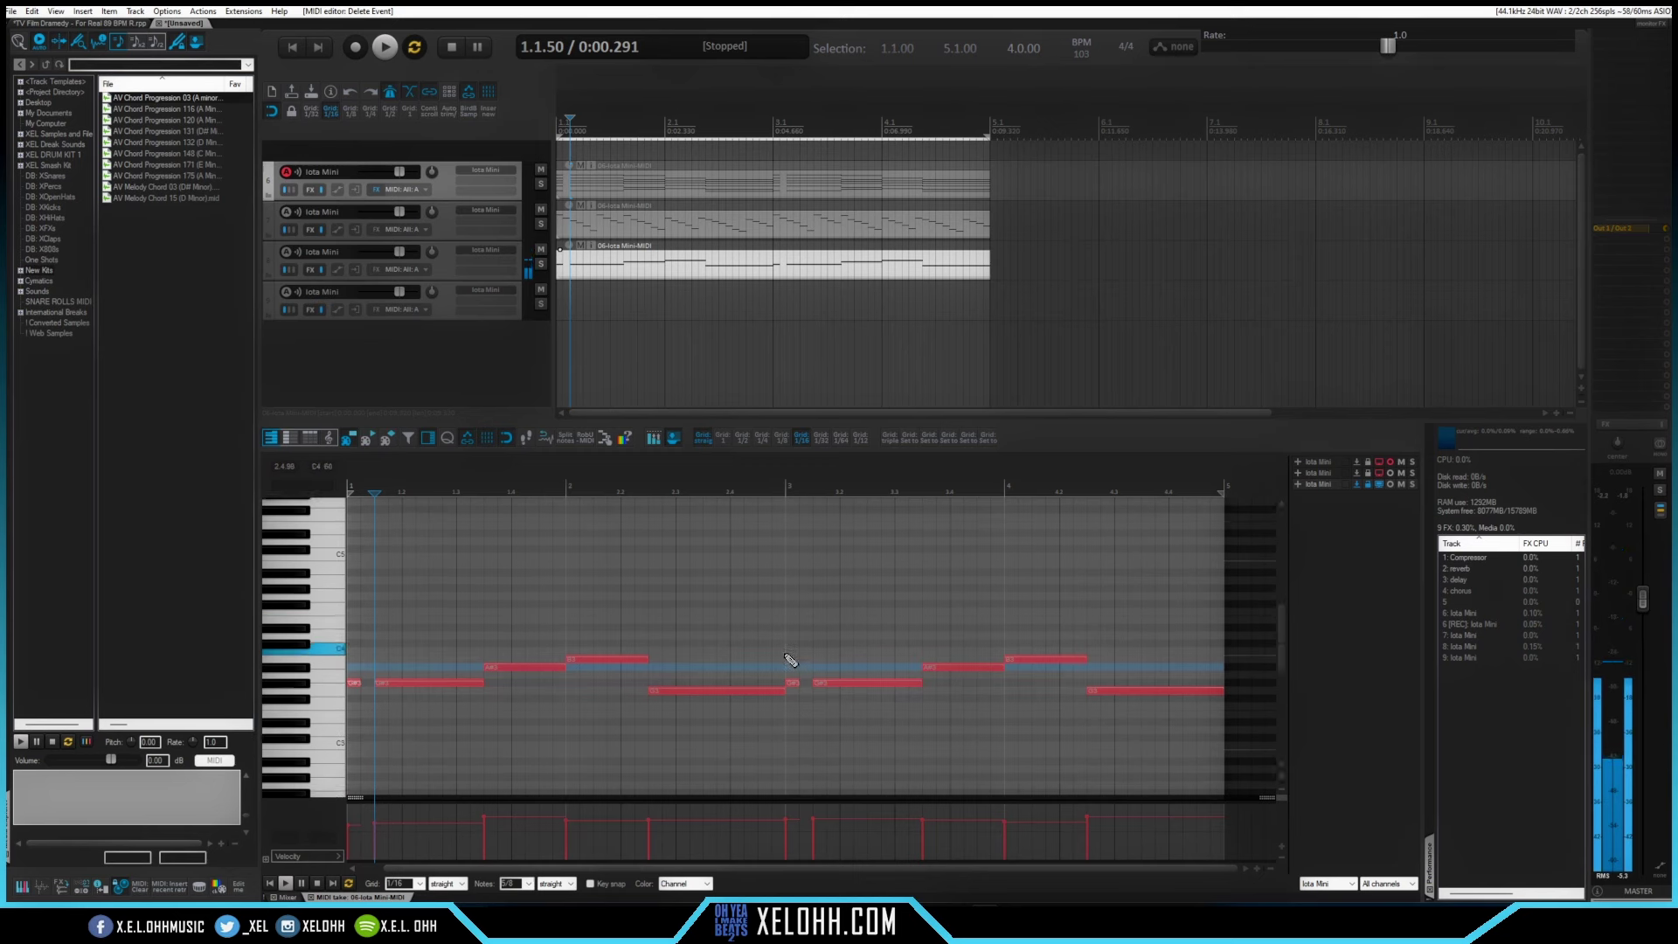
left_click_drag(1134, 683, 341, 546)
key("ctrl+Down")
key("ctrl+Down")
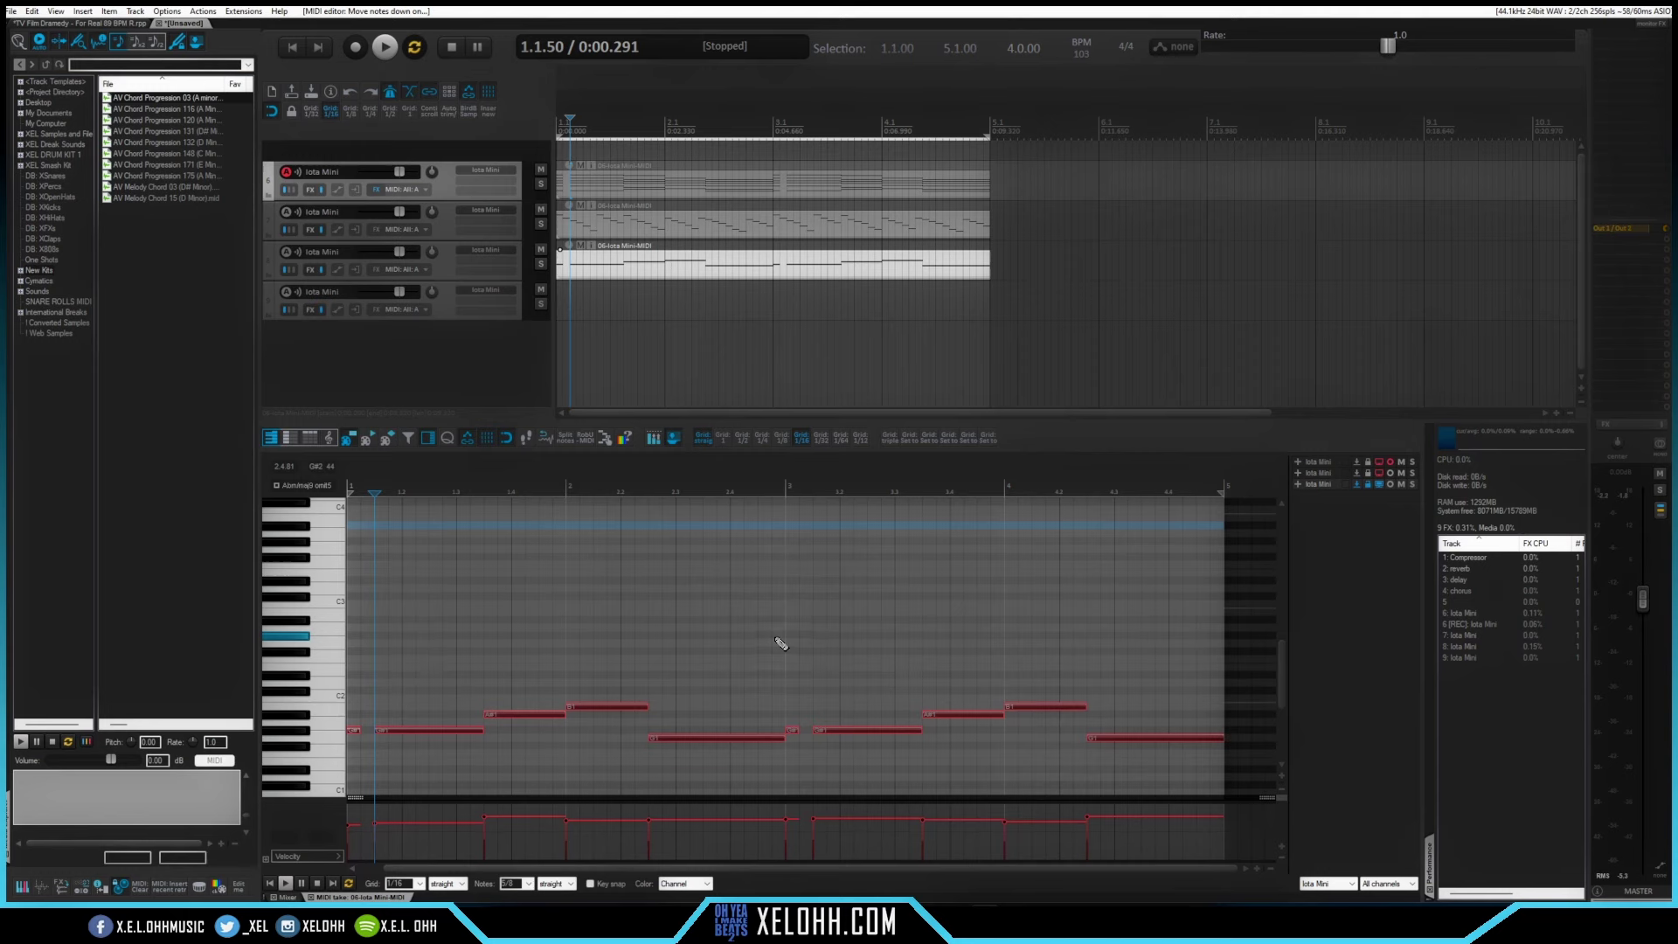
key("Home")
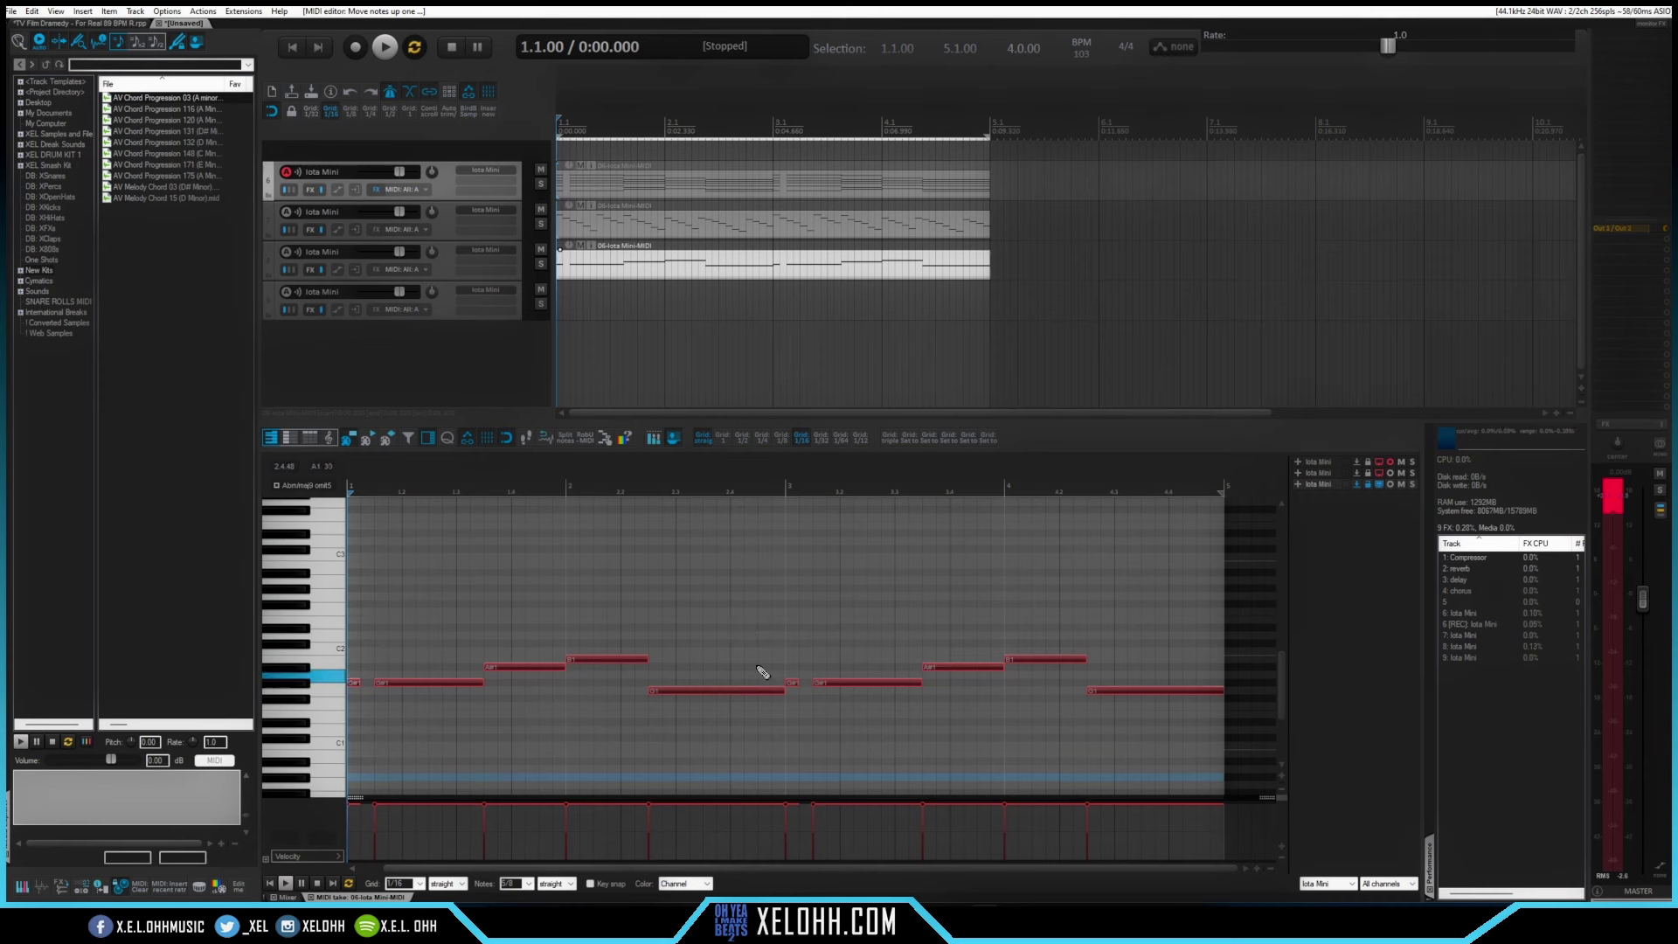
key("r")
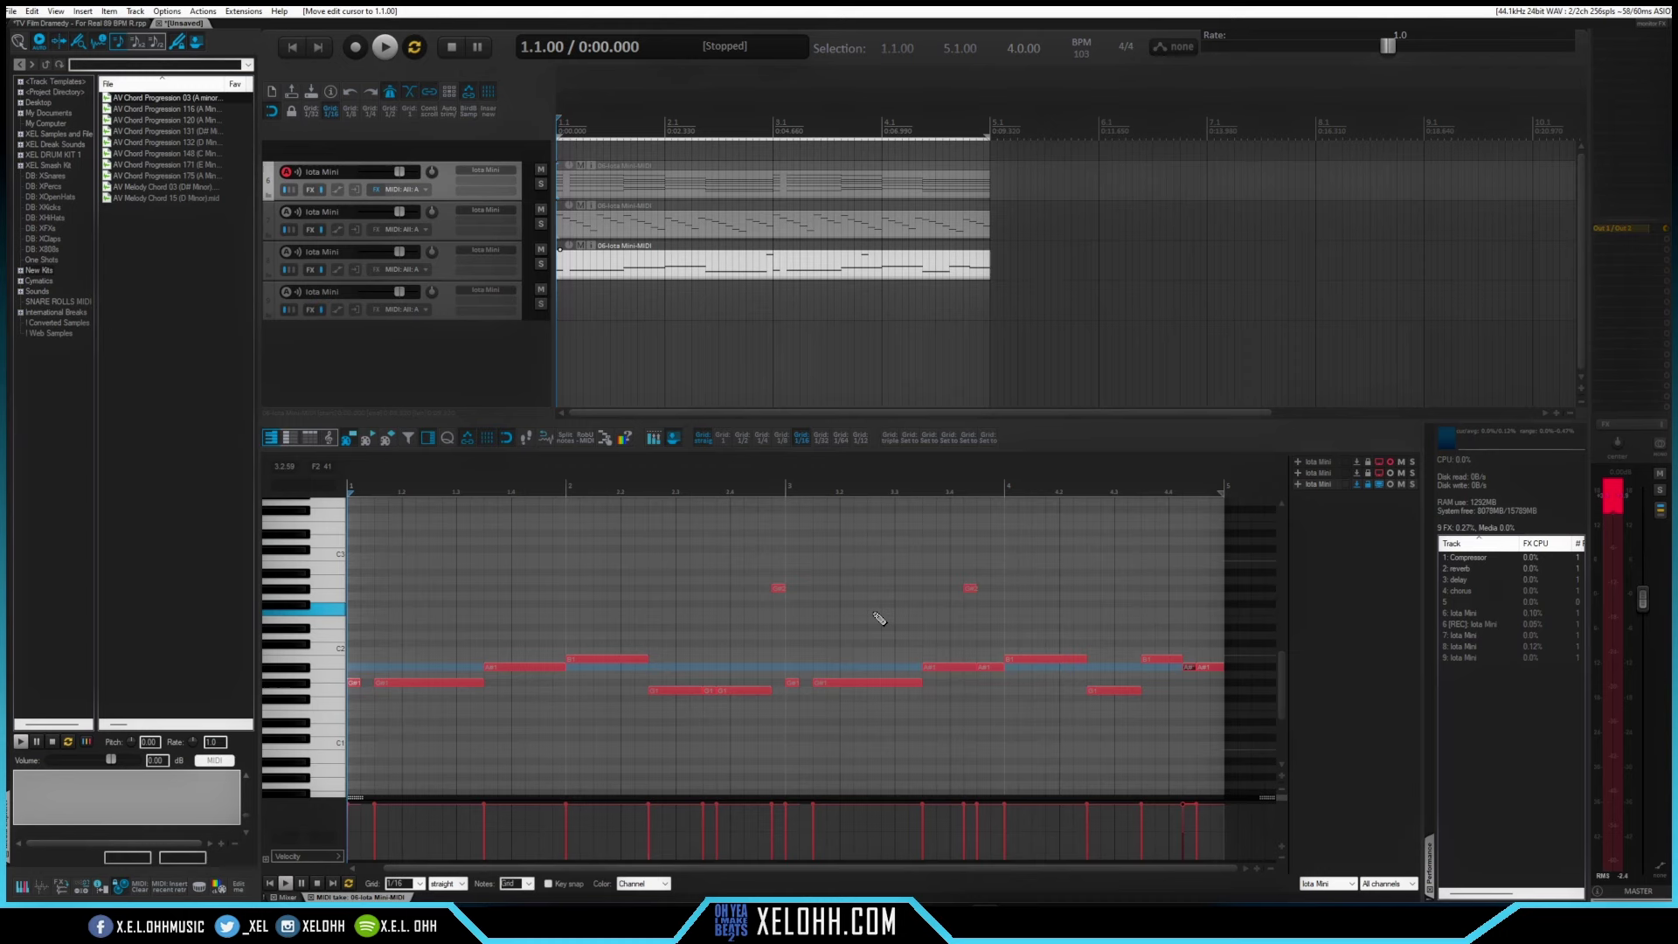
- Check which instrument the fourth Iota Mini track uses and copy the chord item from the first track to it
left_click(479, 294)
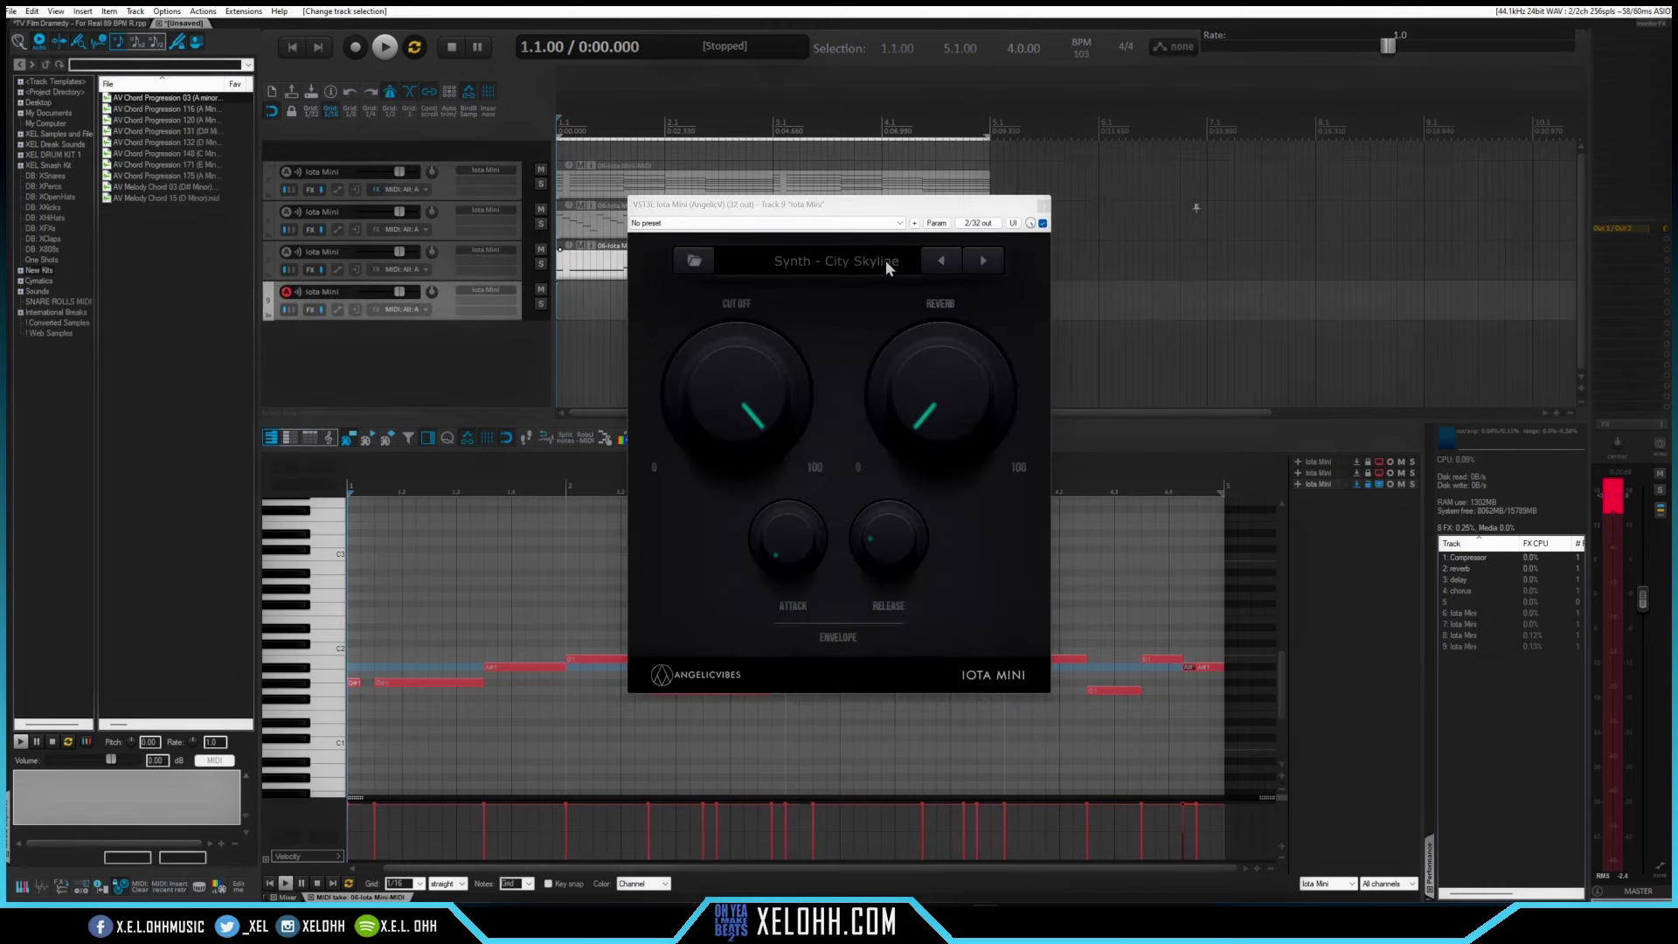
left_click(1043, 206)
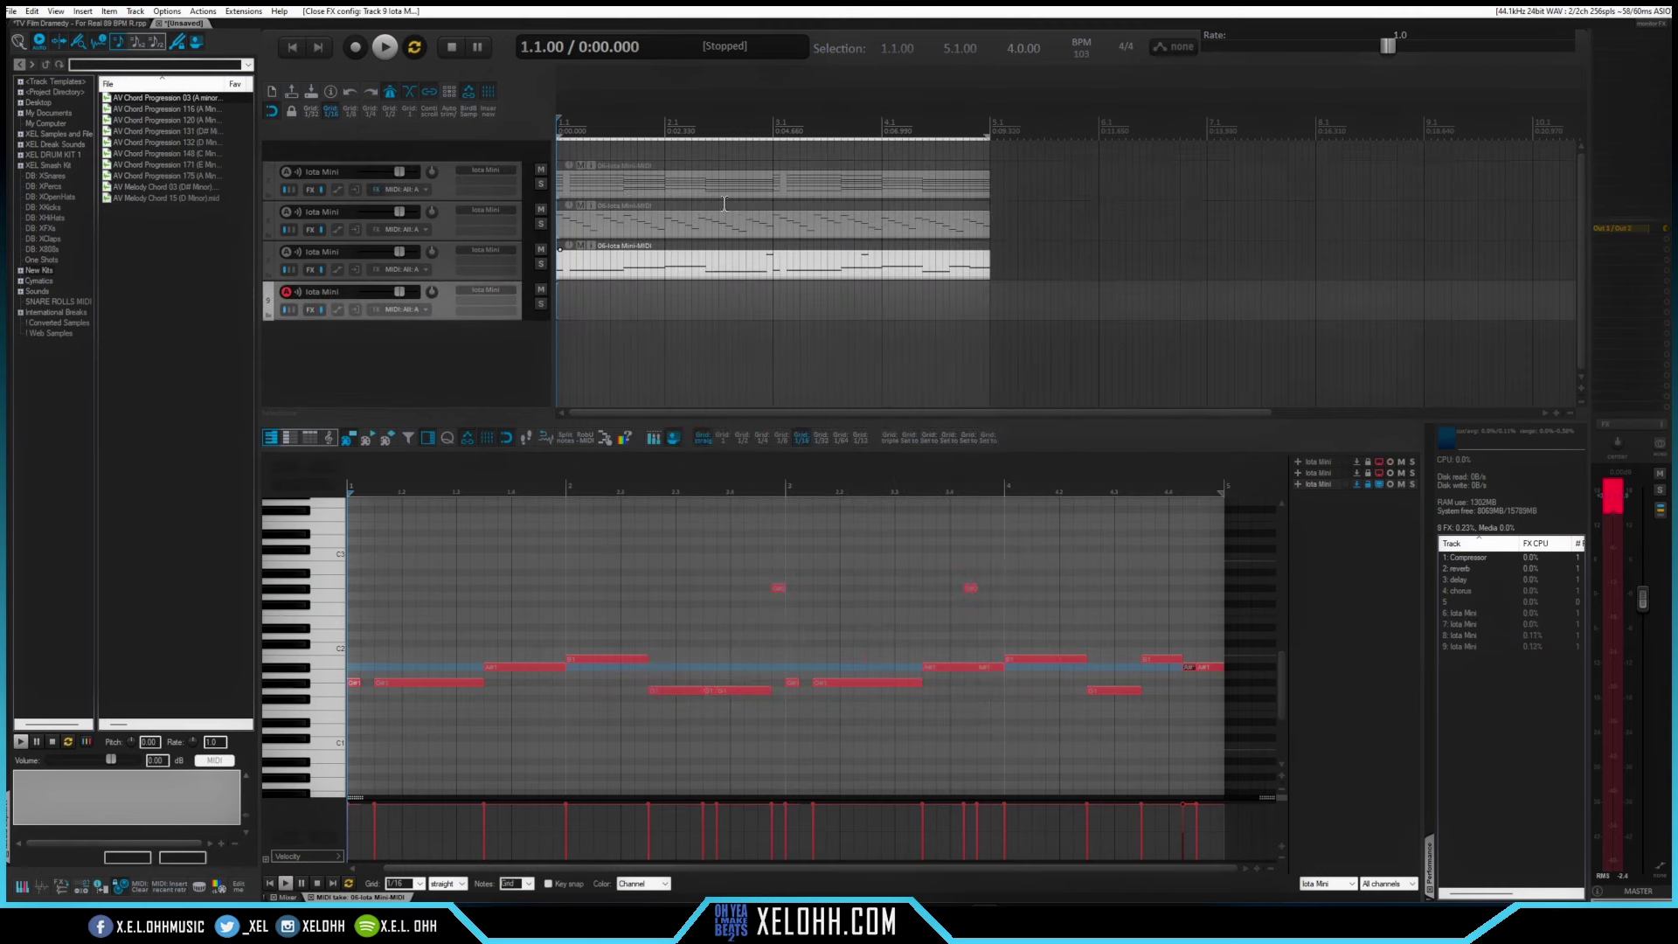
left_click(596, 185)
left_click_drag(596, 186, 572, 303)
left_click(666, 305)
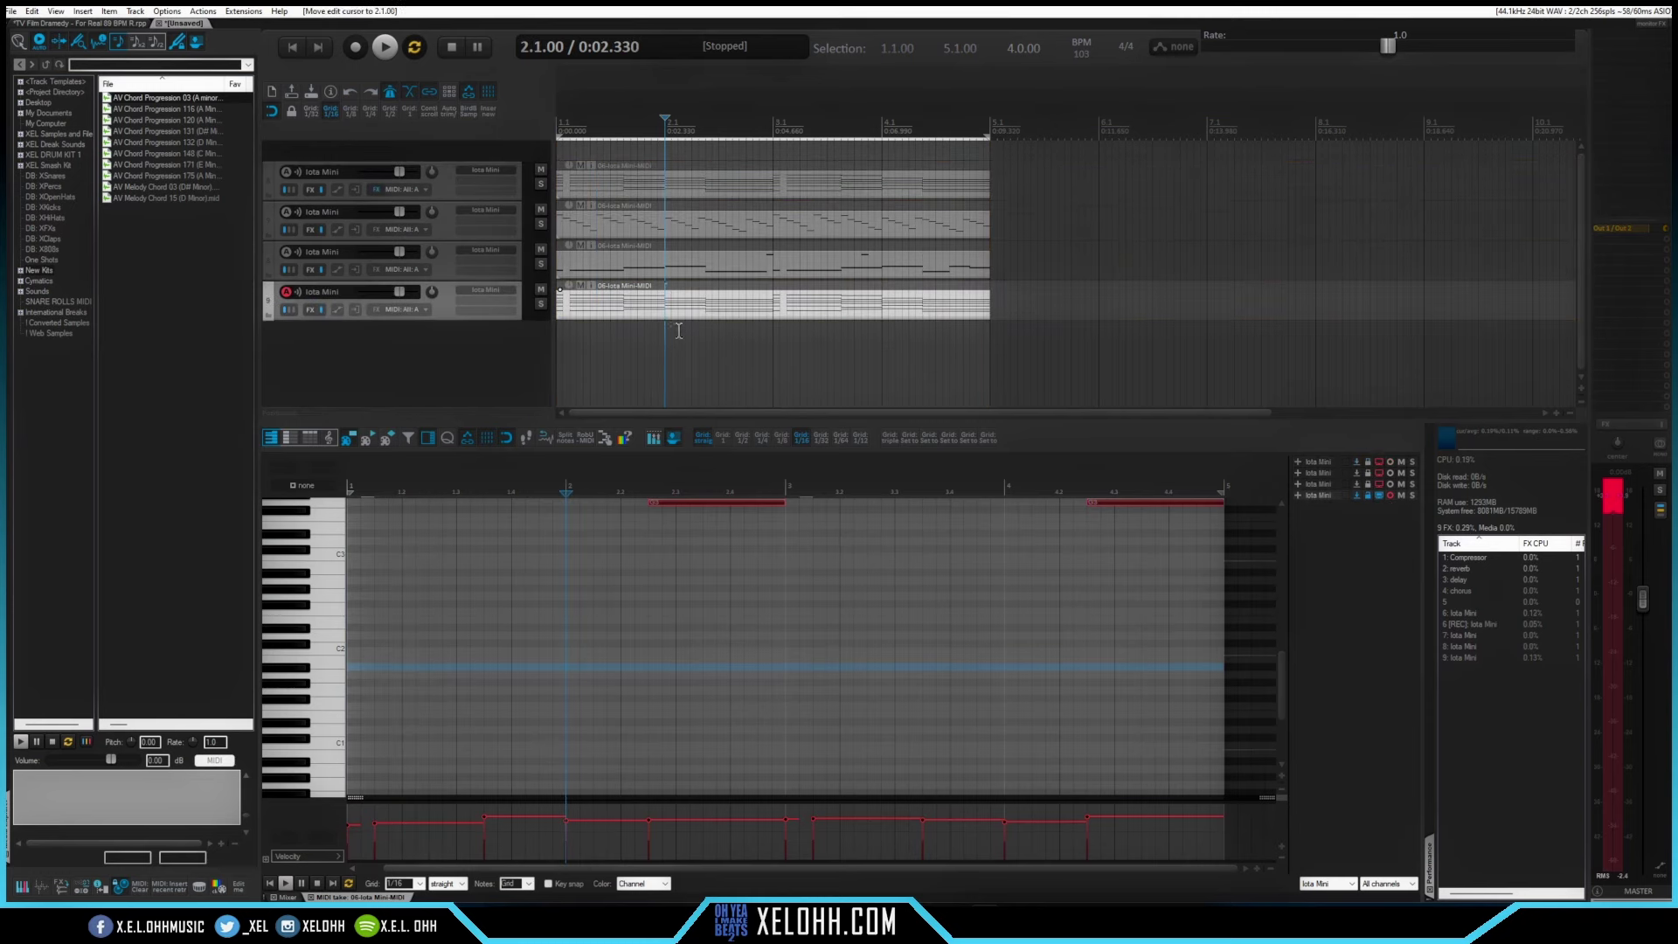
- Reduce the fourth track's copied chords to their lowest notes, also removing the extra A#3 notes in bars 2 and 4
scroll(996, 566, "up", 9)
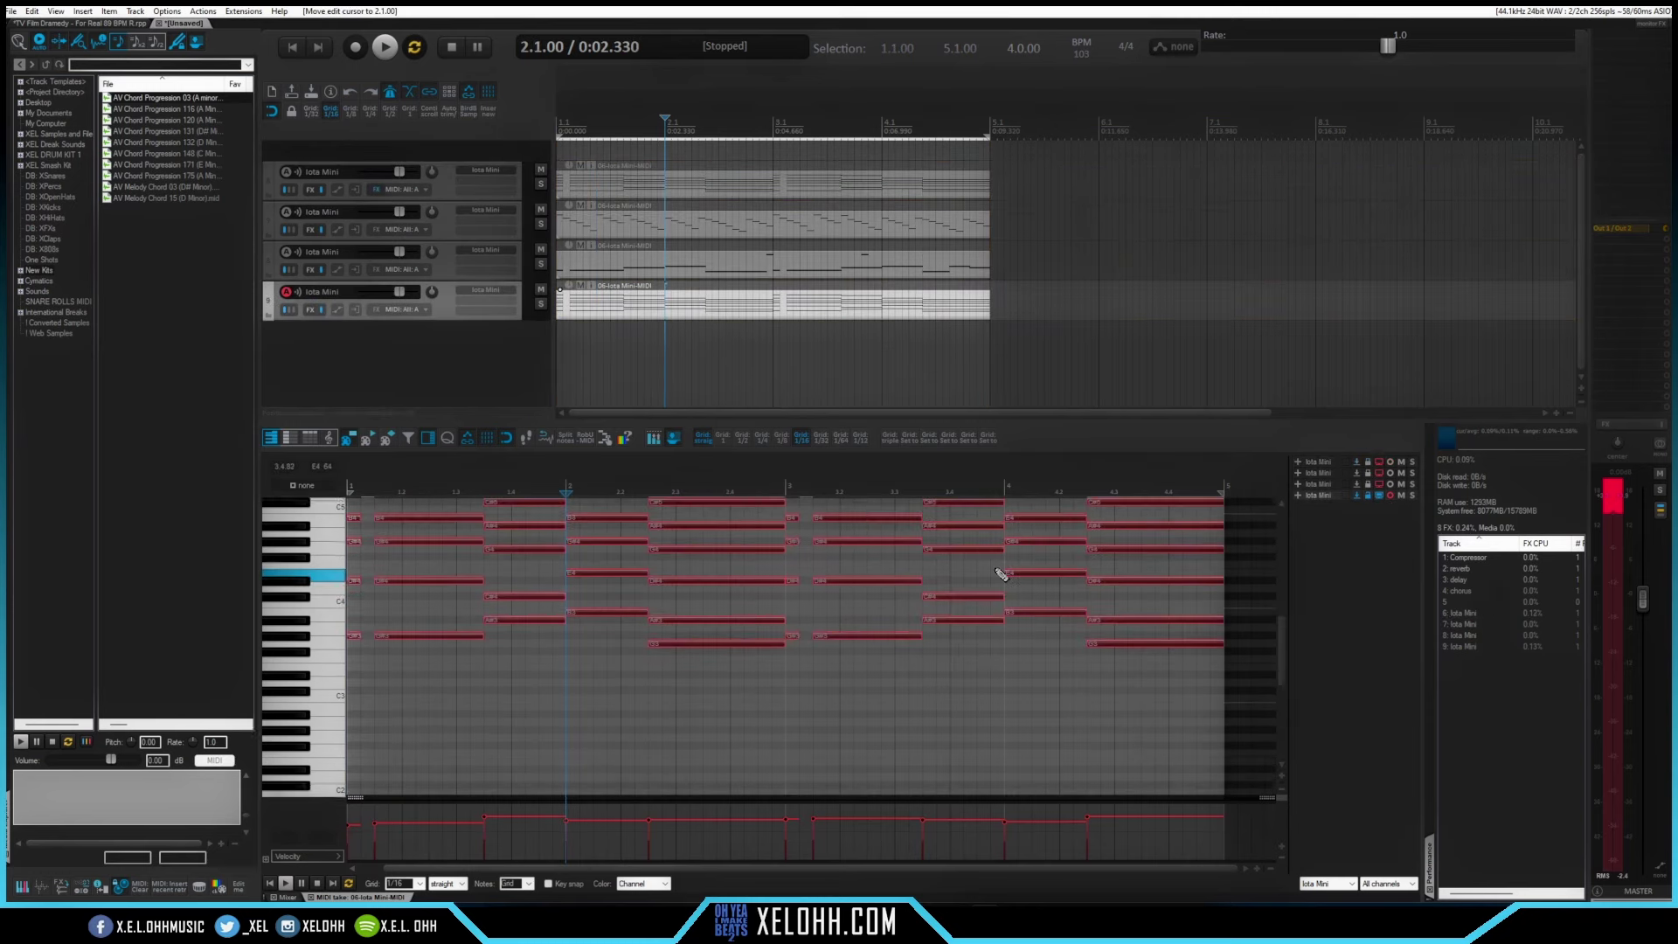
scroll(999, 570, "up", 2)
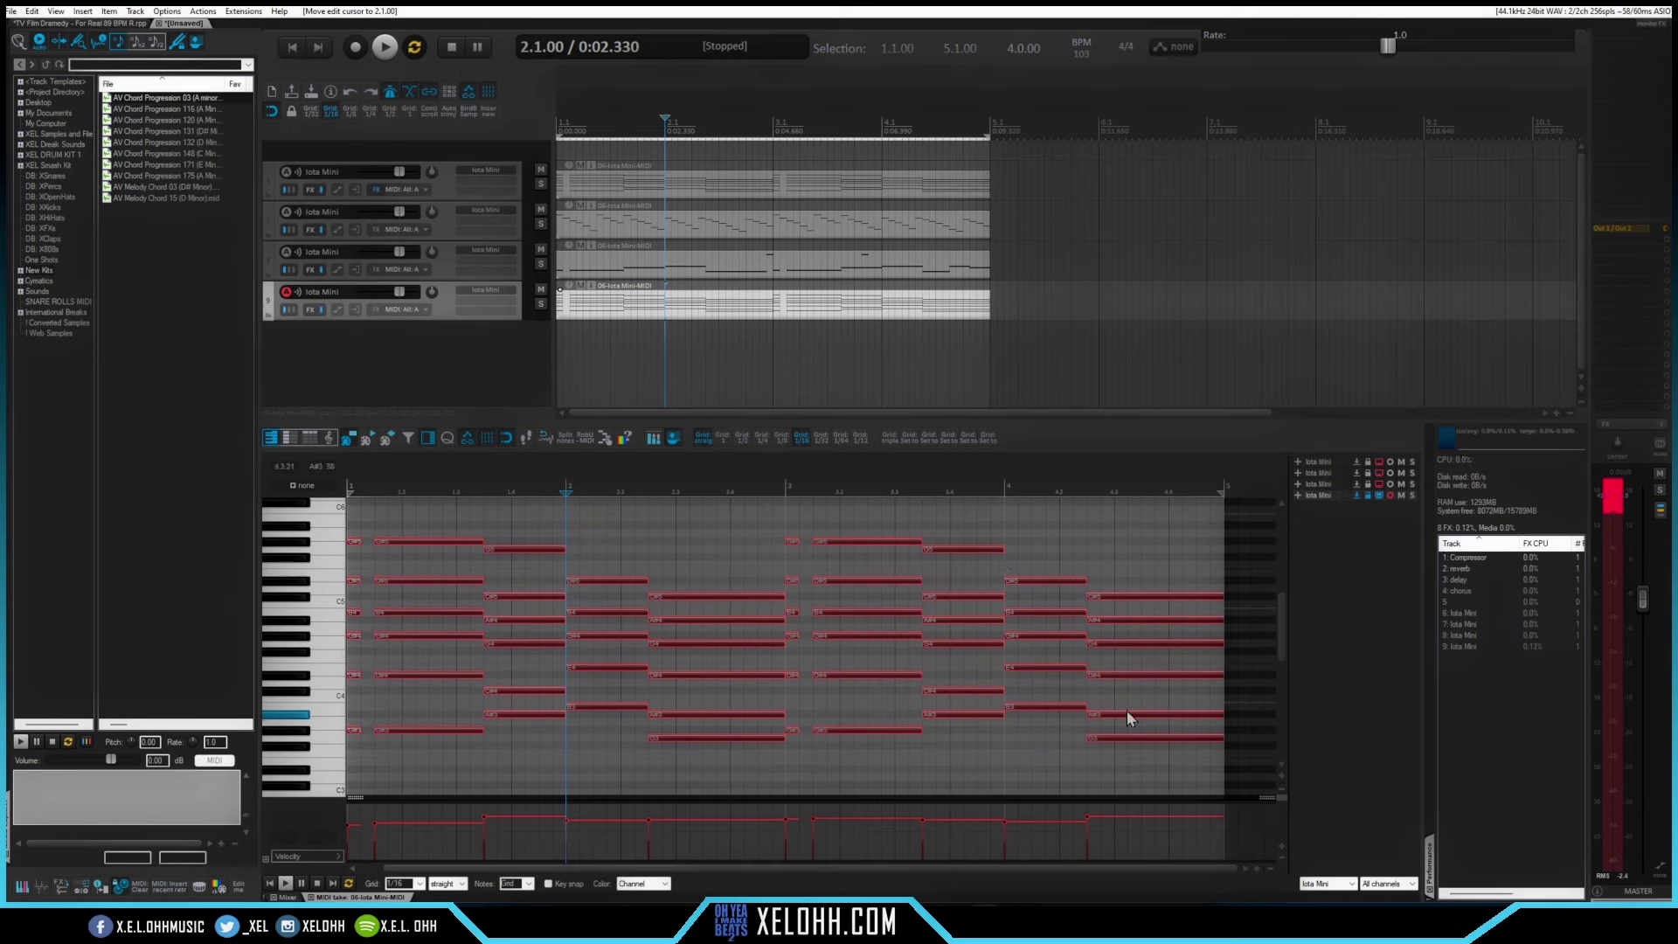
left_click_drag(1201, 694, 342, 522)
key("Delete")
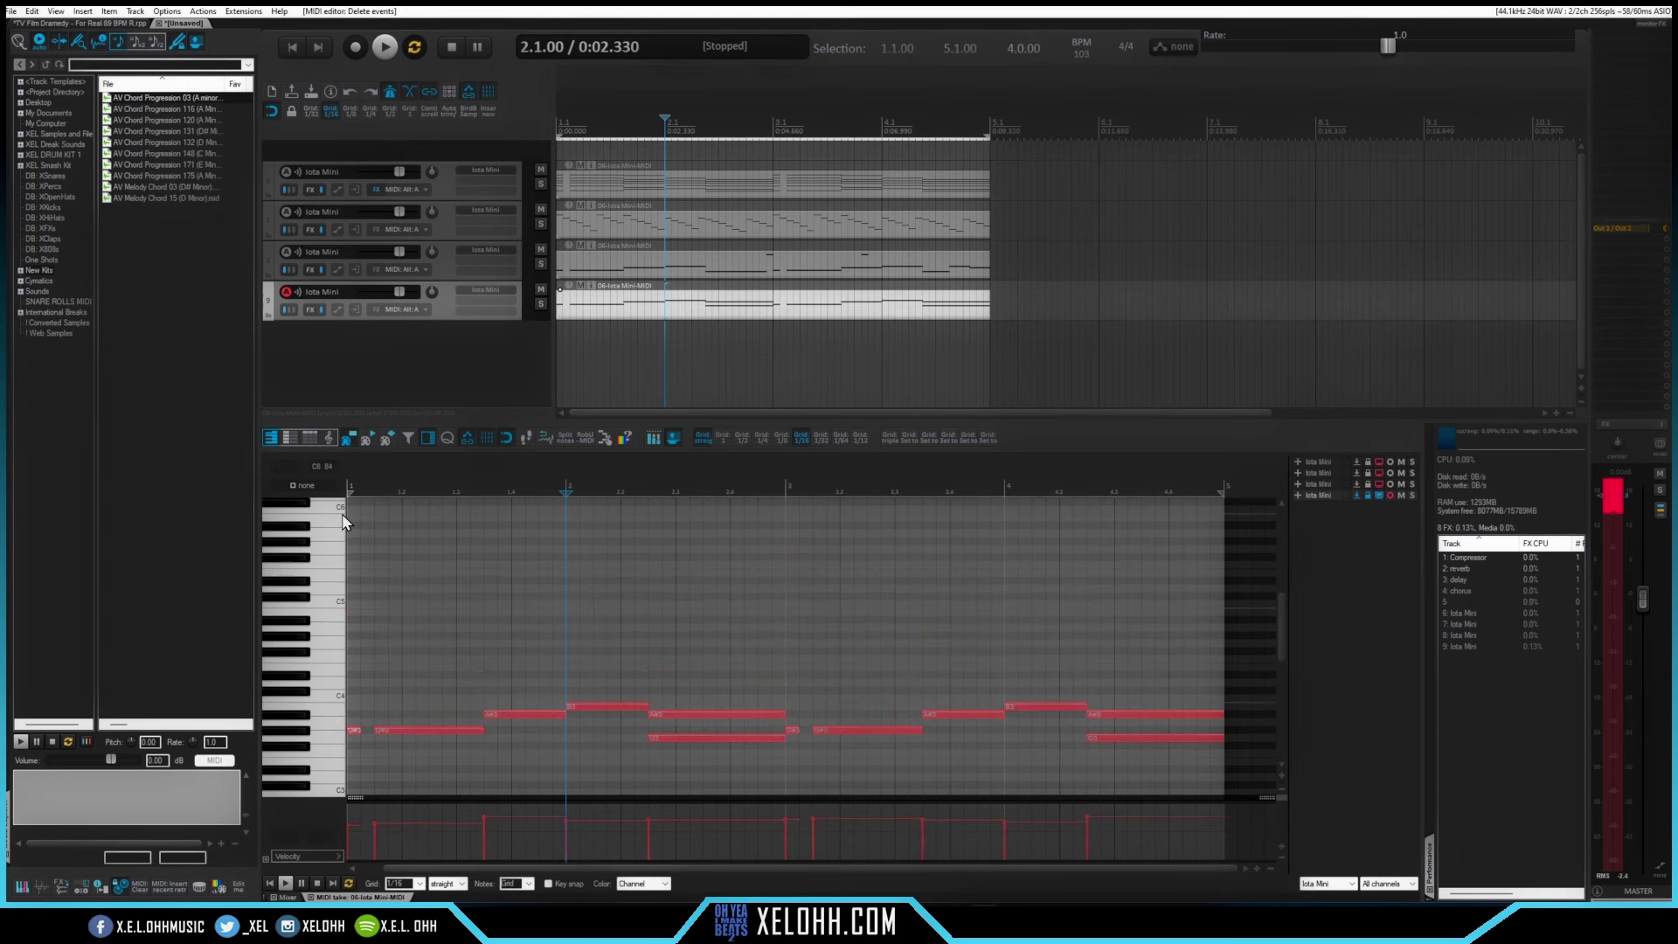
left_click(720, 715, "alt")
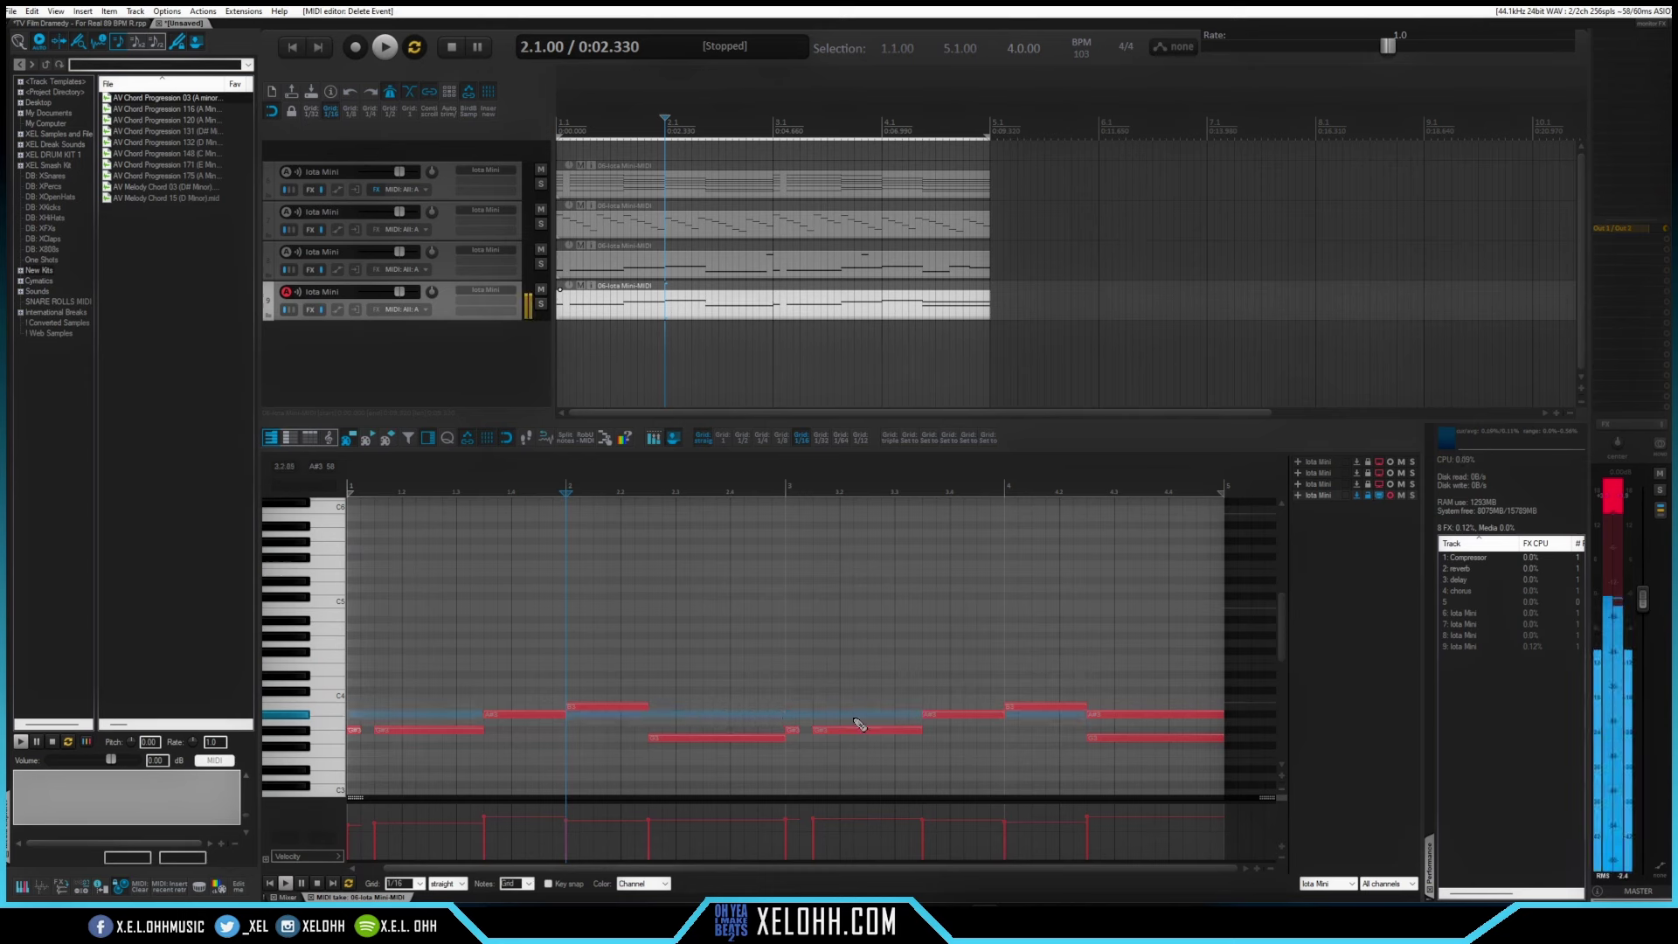
left_click(1171, 714, "alt")
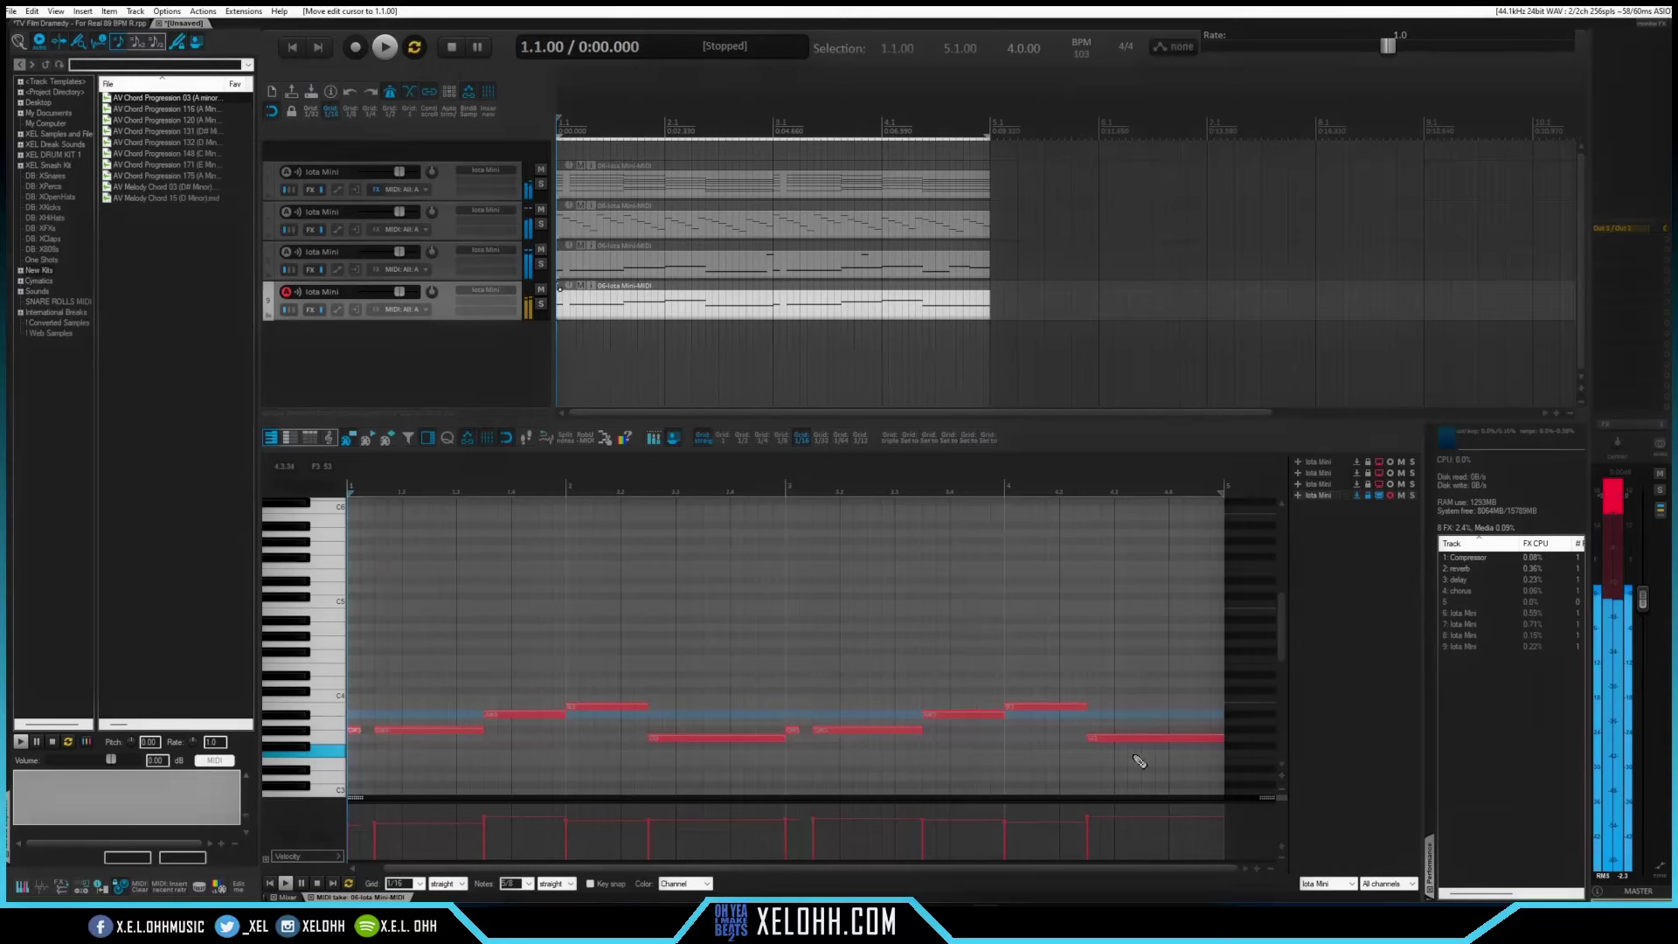
- Raise the long G3 notes ending bars 2 and 4 by one octave and audition the melody
left_click_drag(1136, 750, 711, 736)
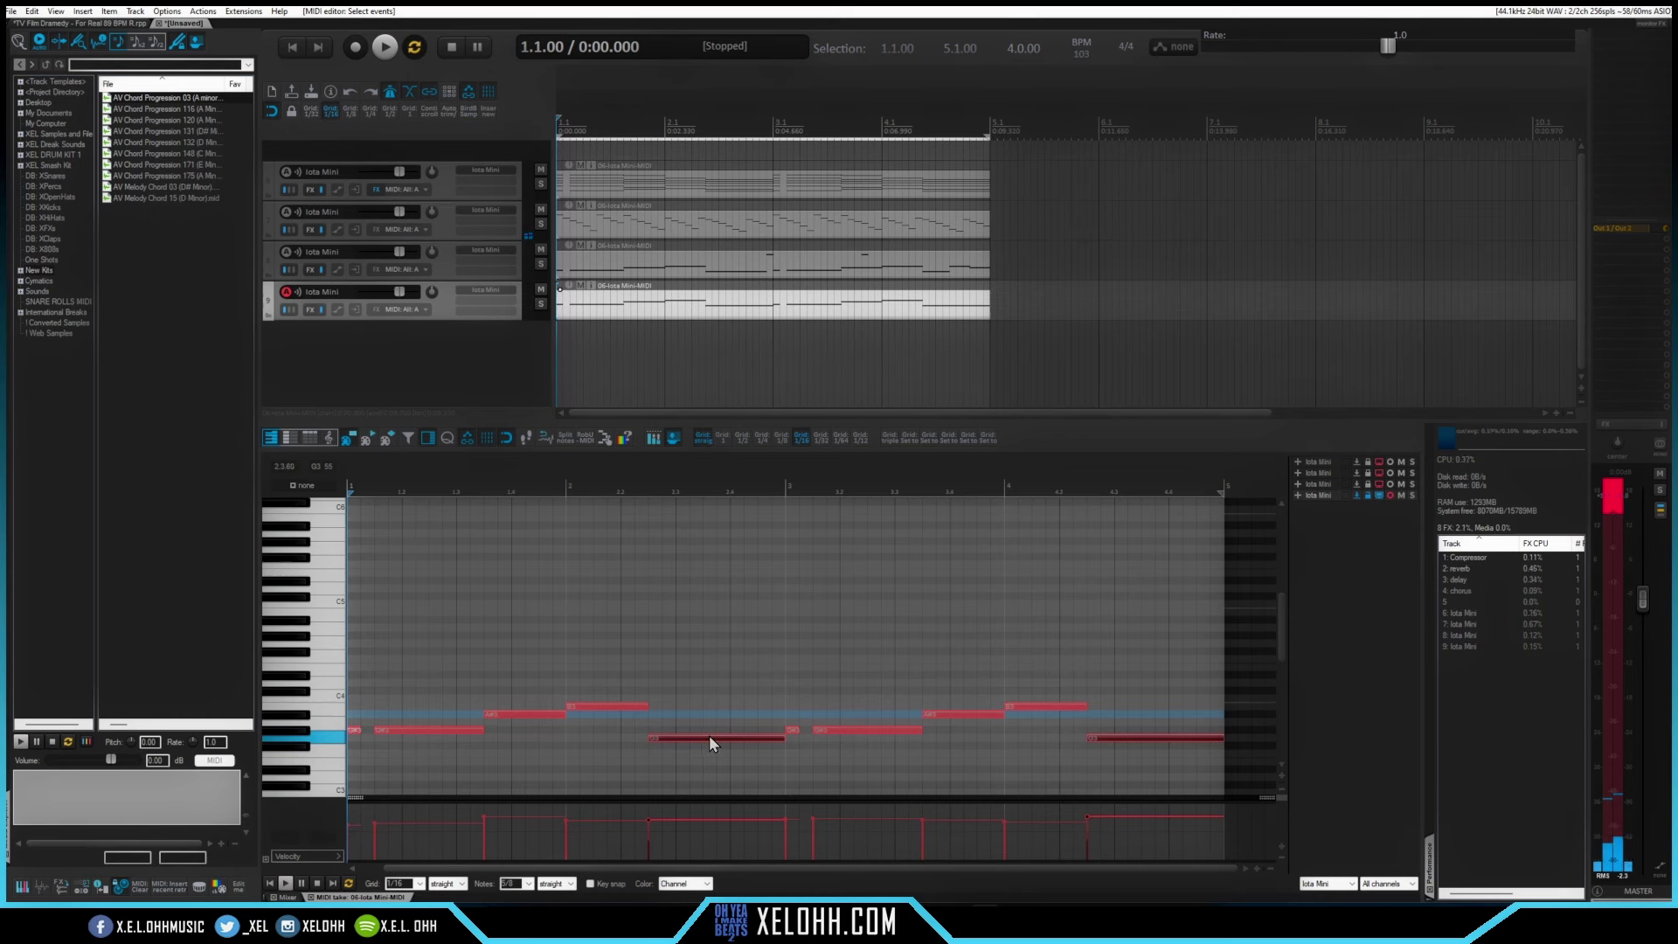
key("ctrl+Up")
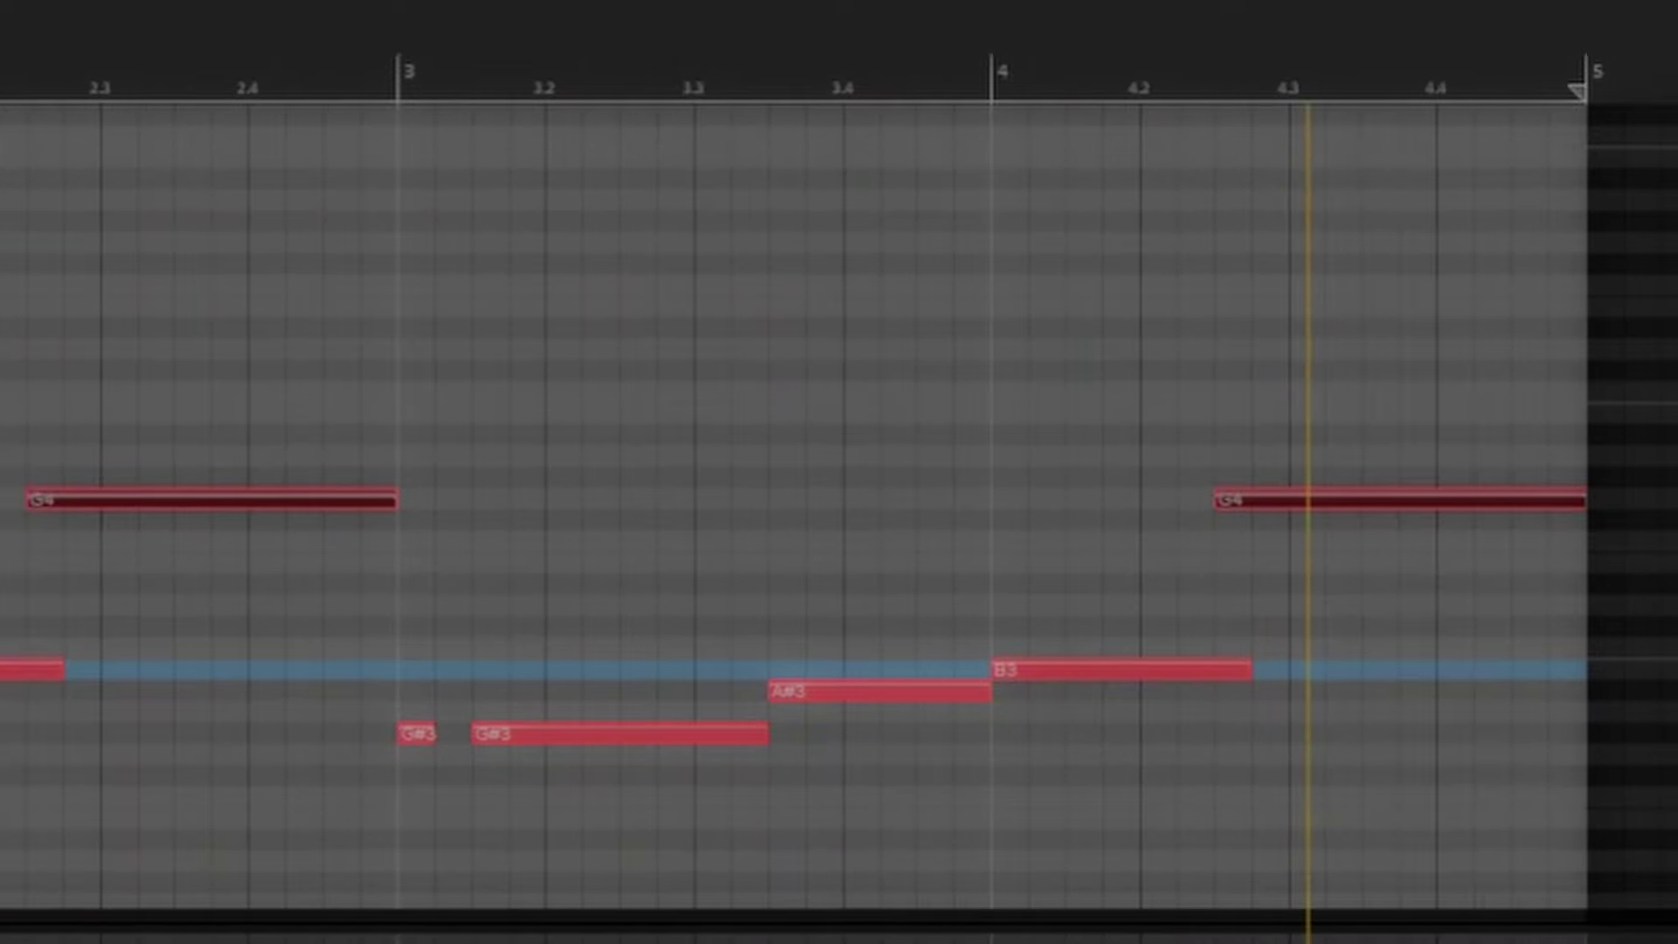
key("space")
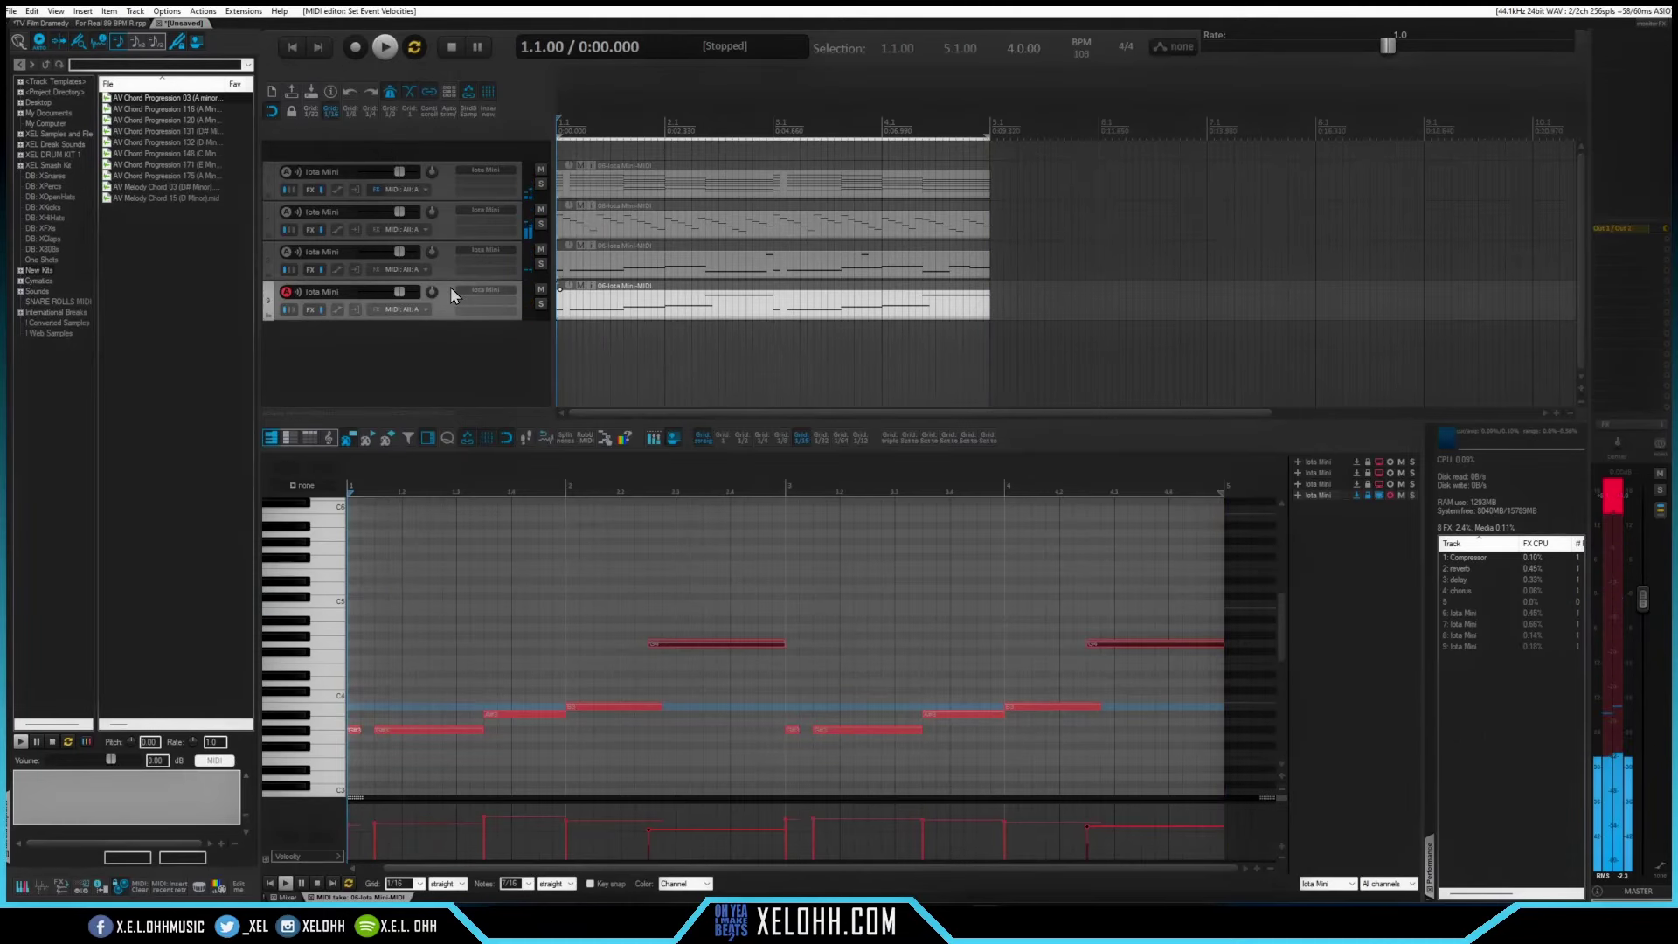
- Move the fourth Iota Mini track above the bass track and duplicate the first chord track
left_click_drag(447, 286, 450, 251)
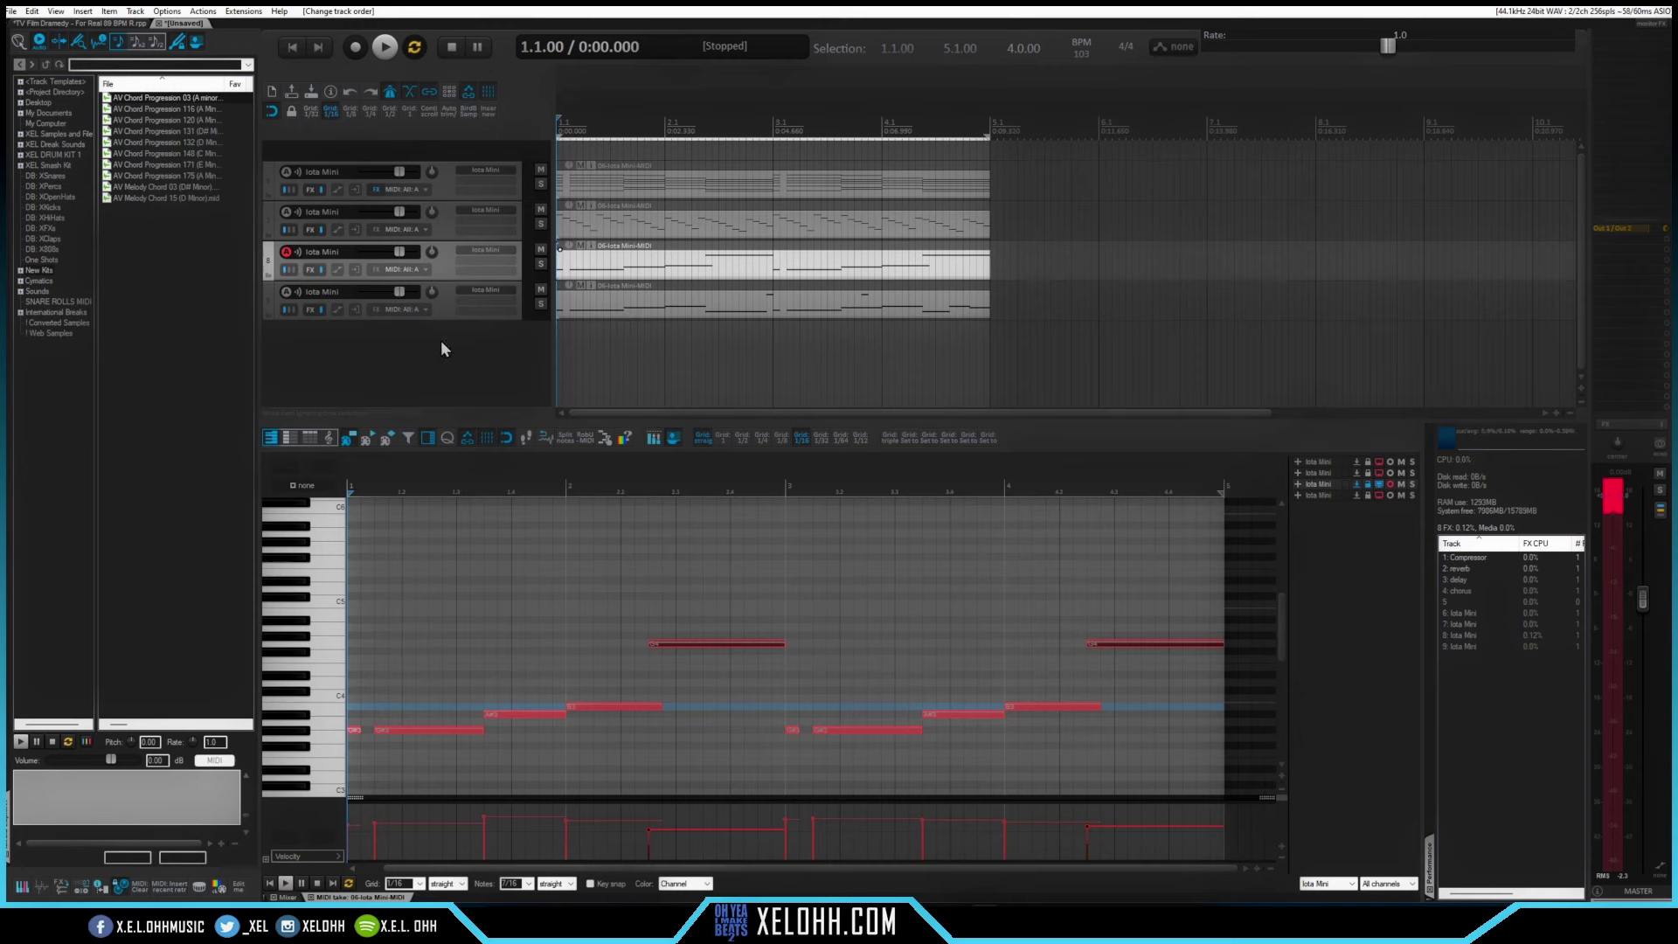
right_click(444, 186)
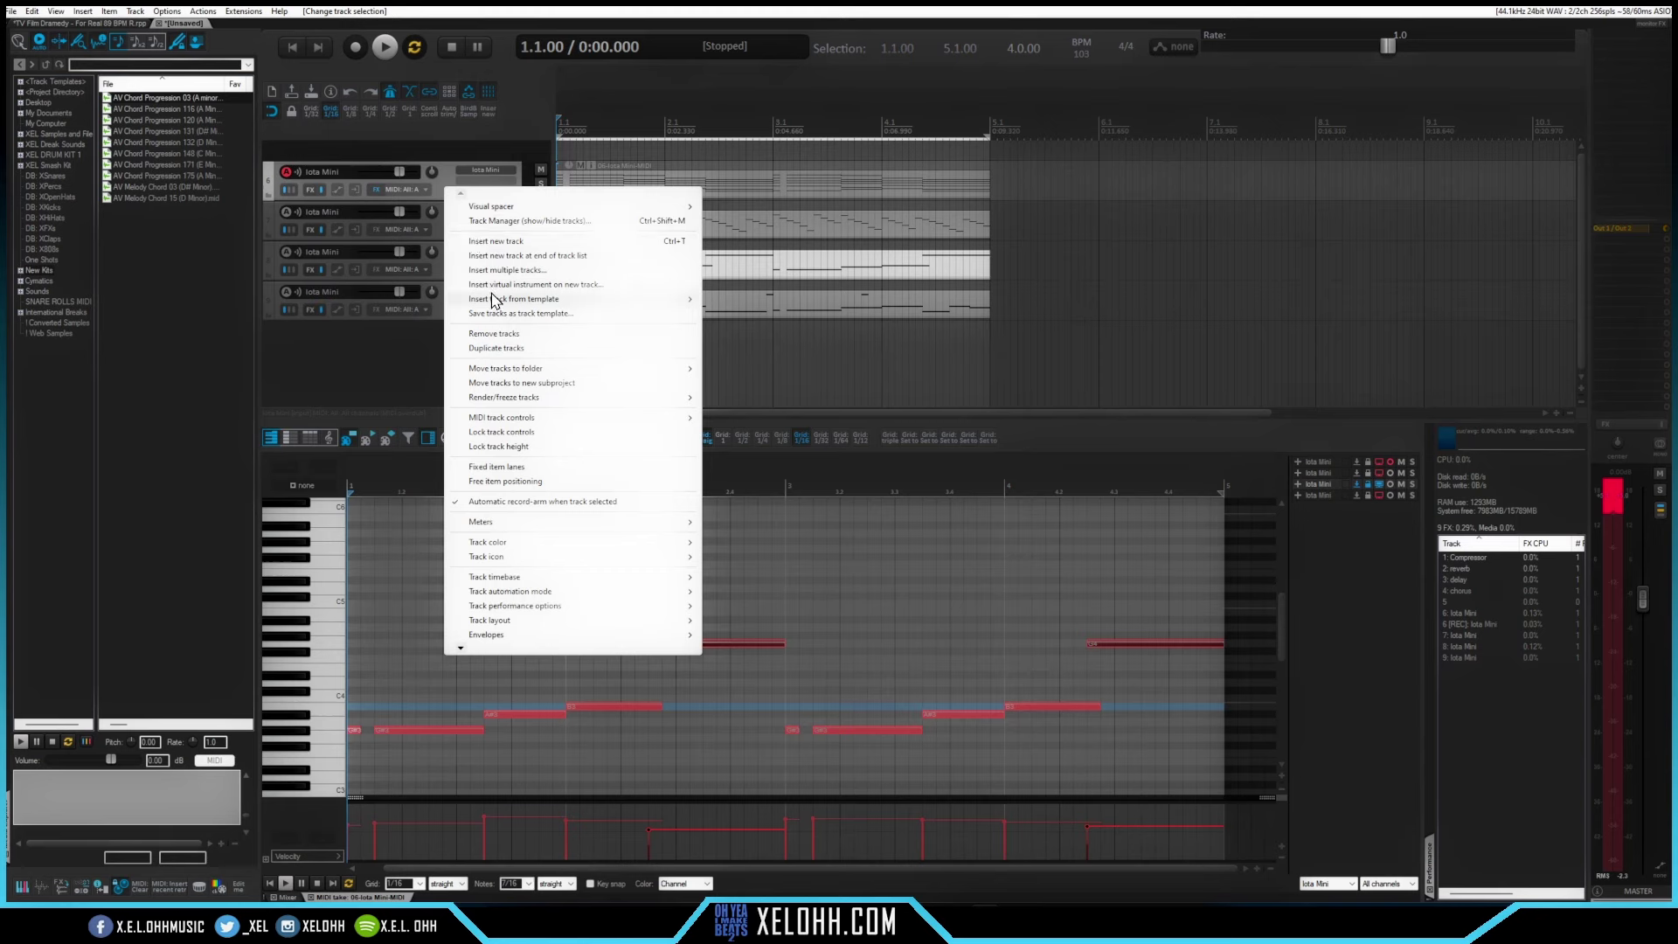
left_click(496, 348)
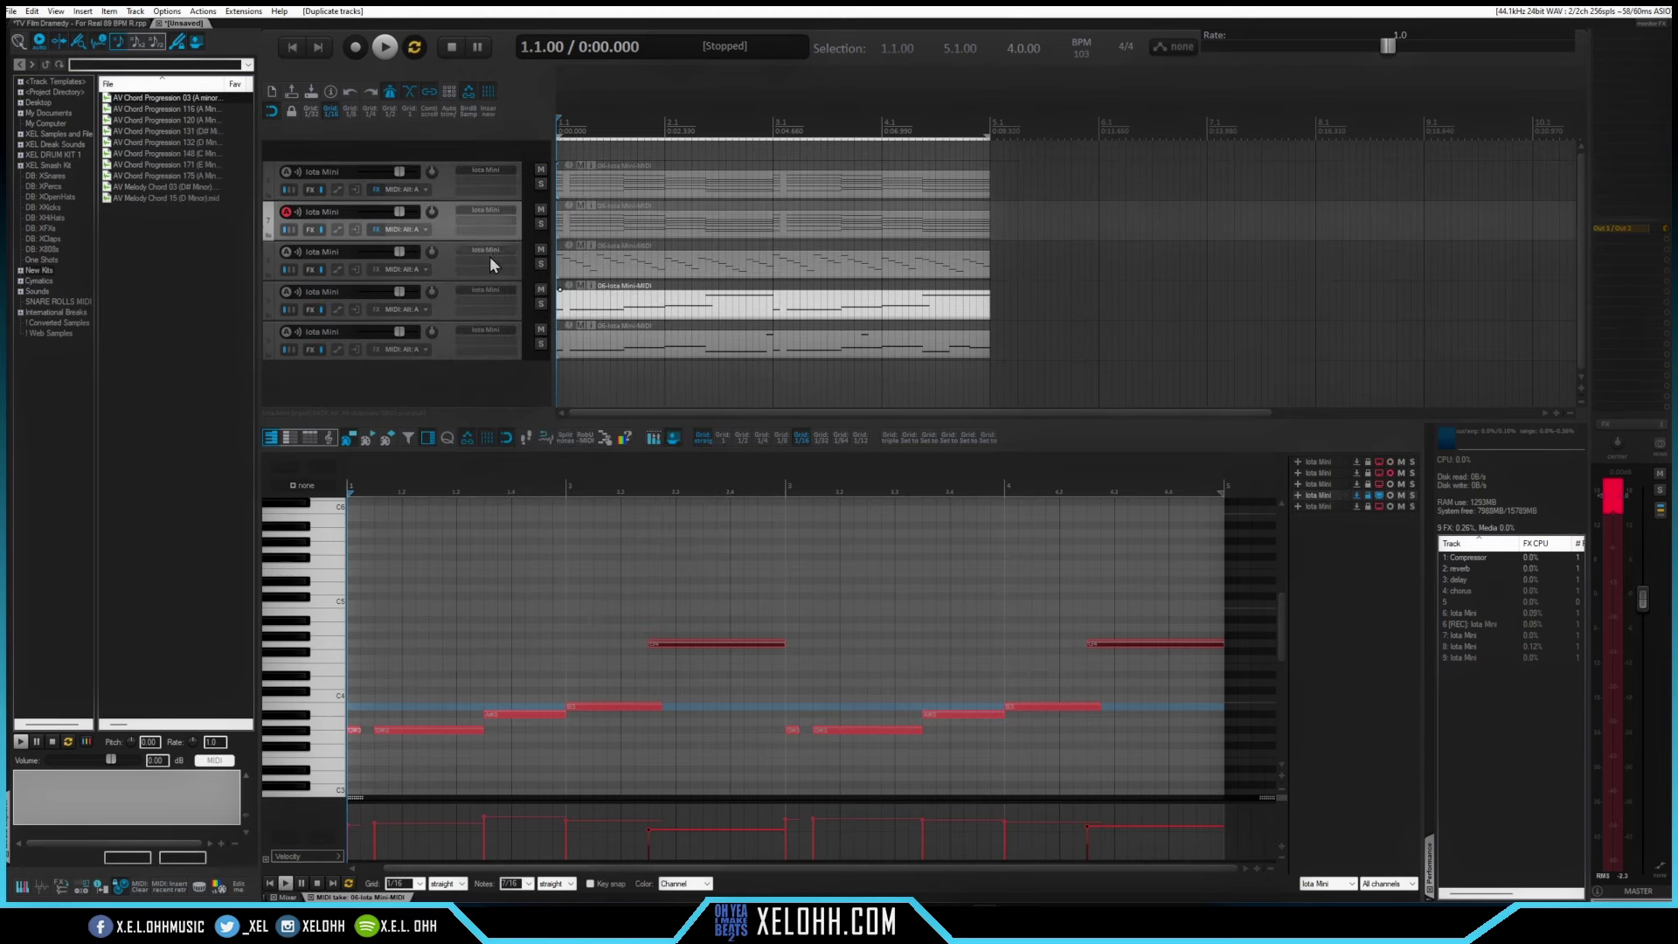
- Audition Pads - Bright Halo and Pads - Clouds on the duplicated chord track during playback and settle on Pads - Glossy
left_click(484, 209)
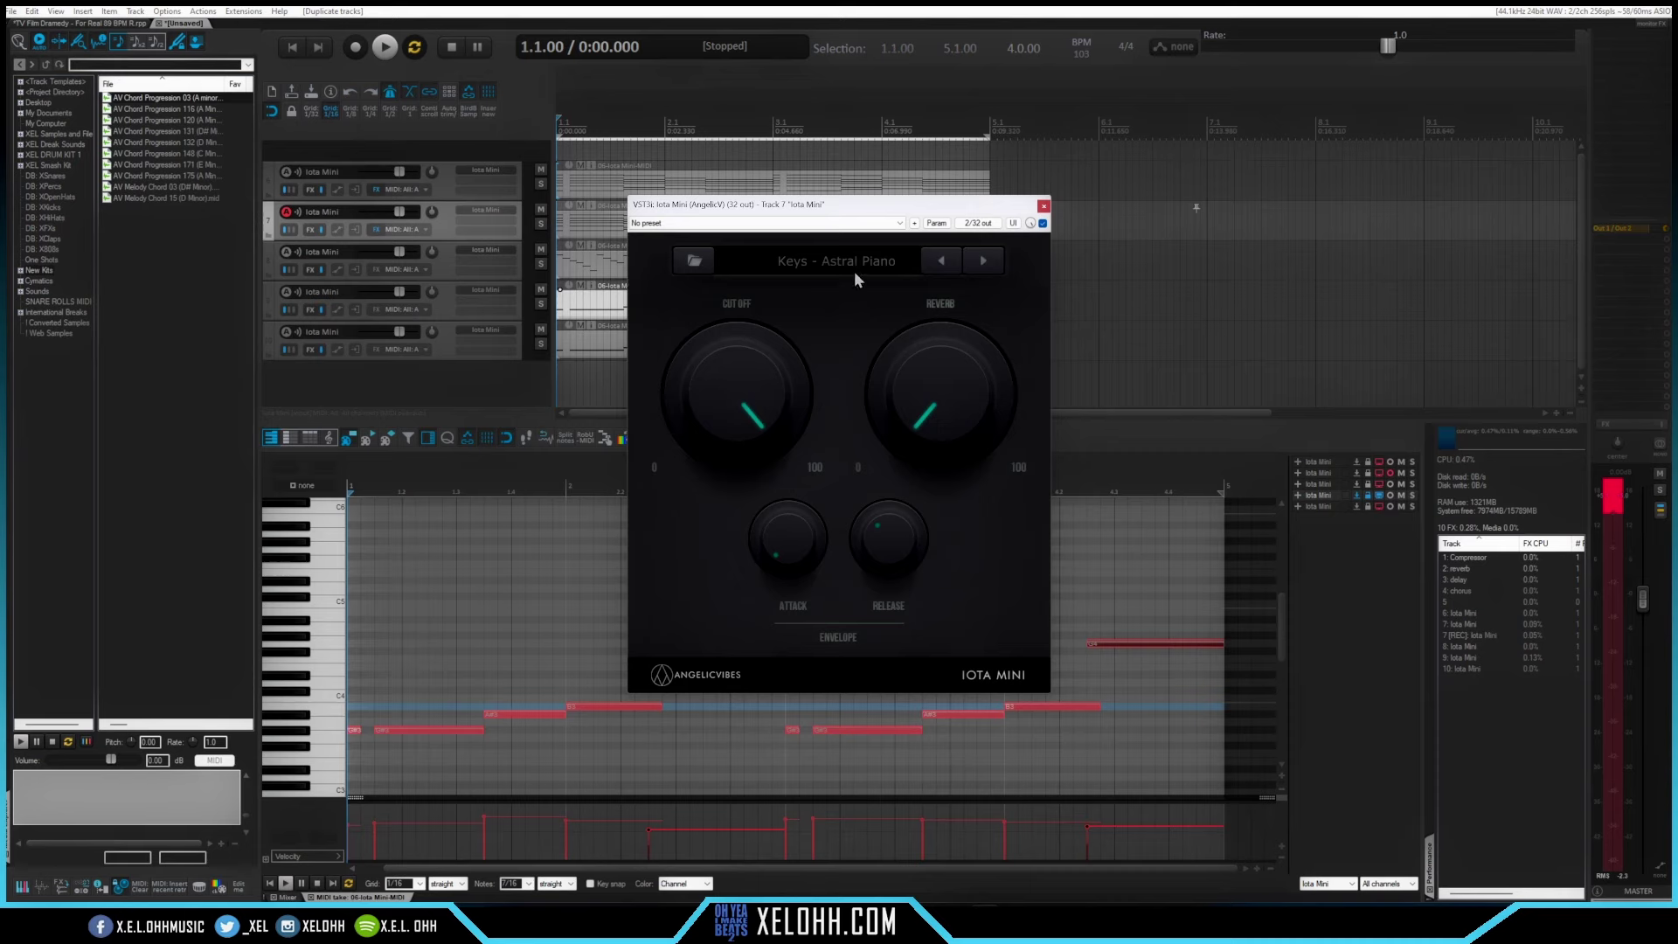
left_click(853, 267)
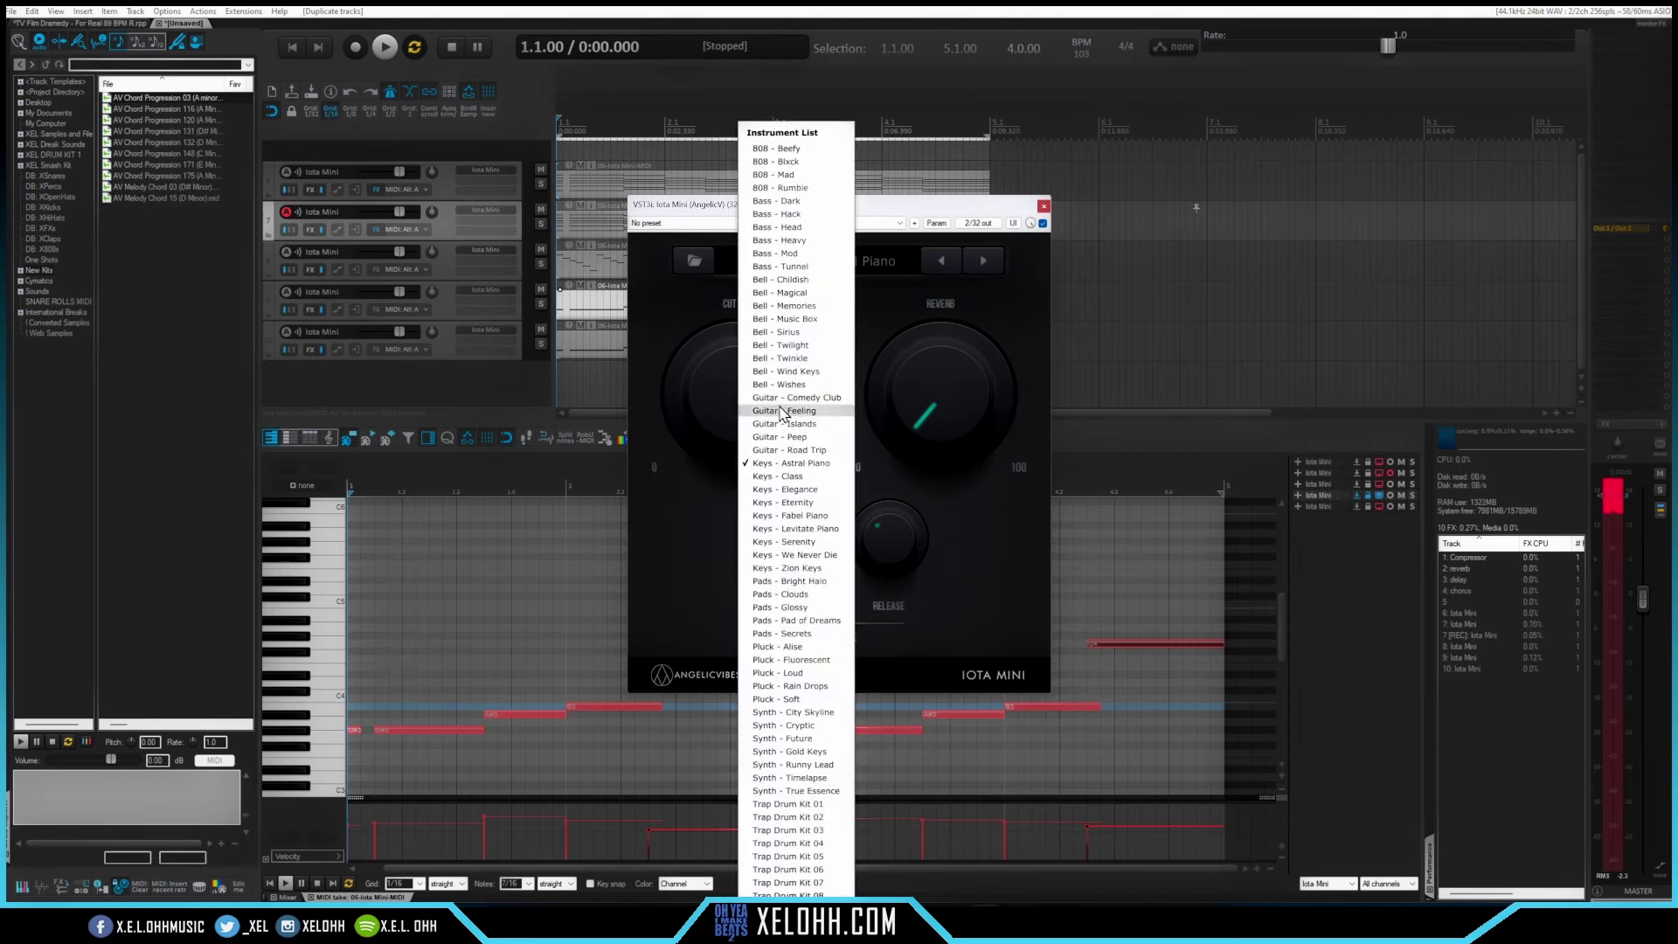
left_click(793, 581)
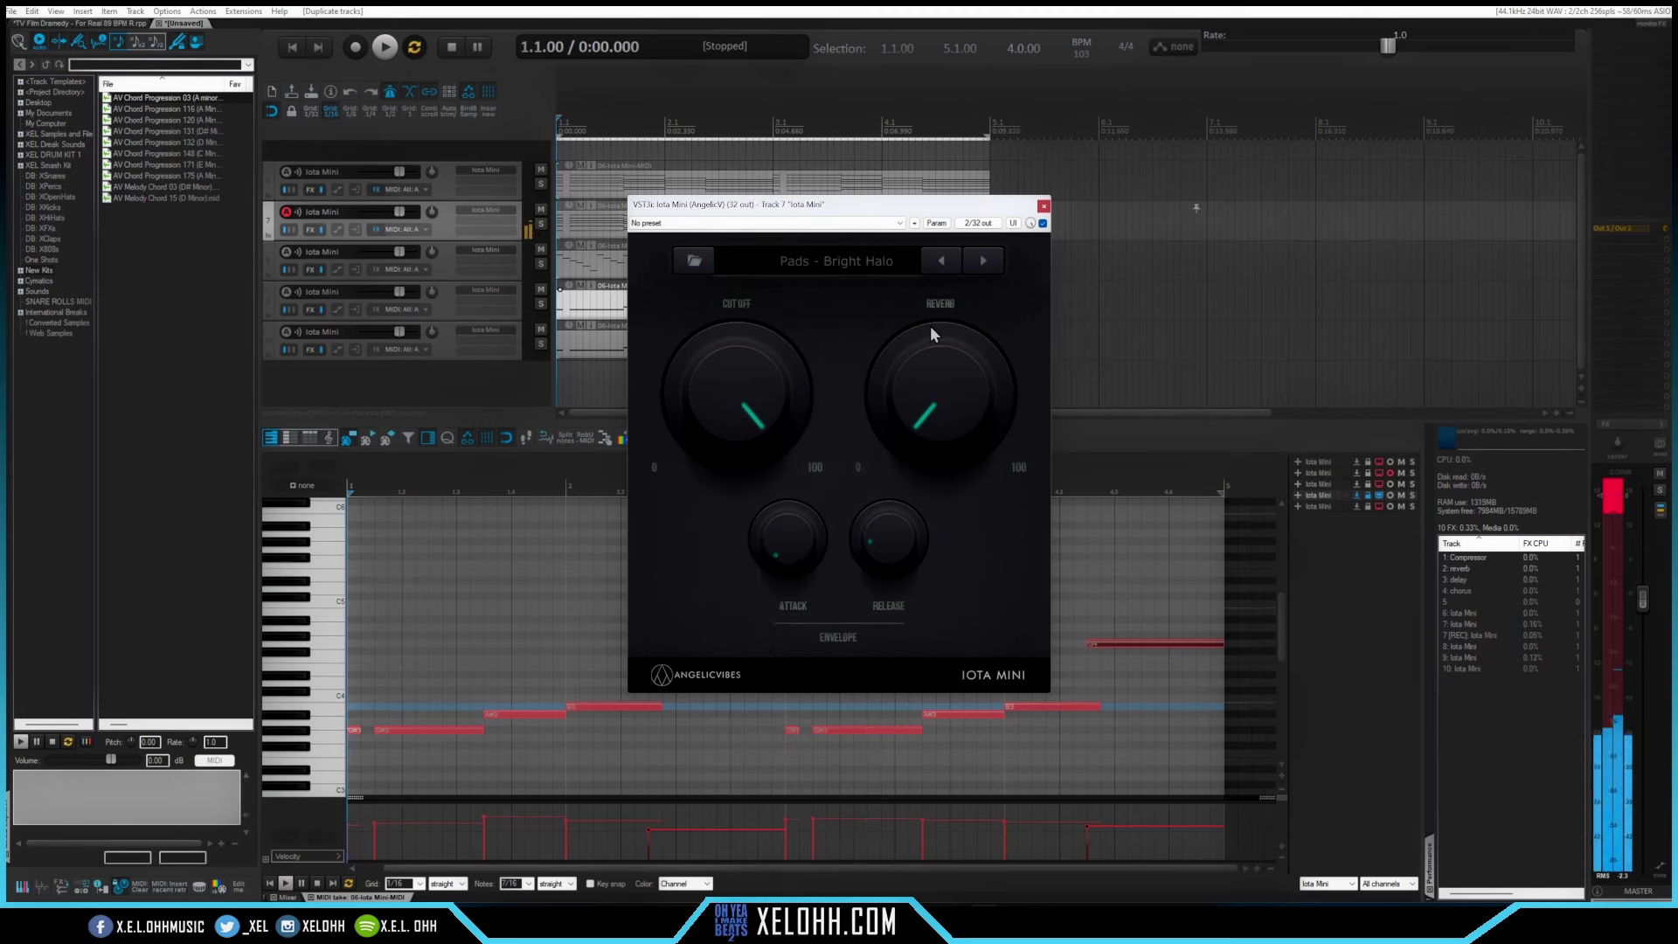
key("space")
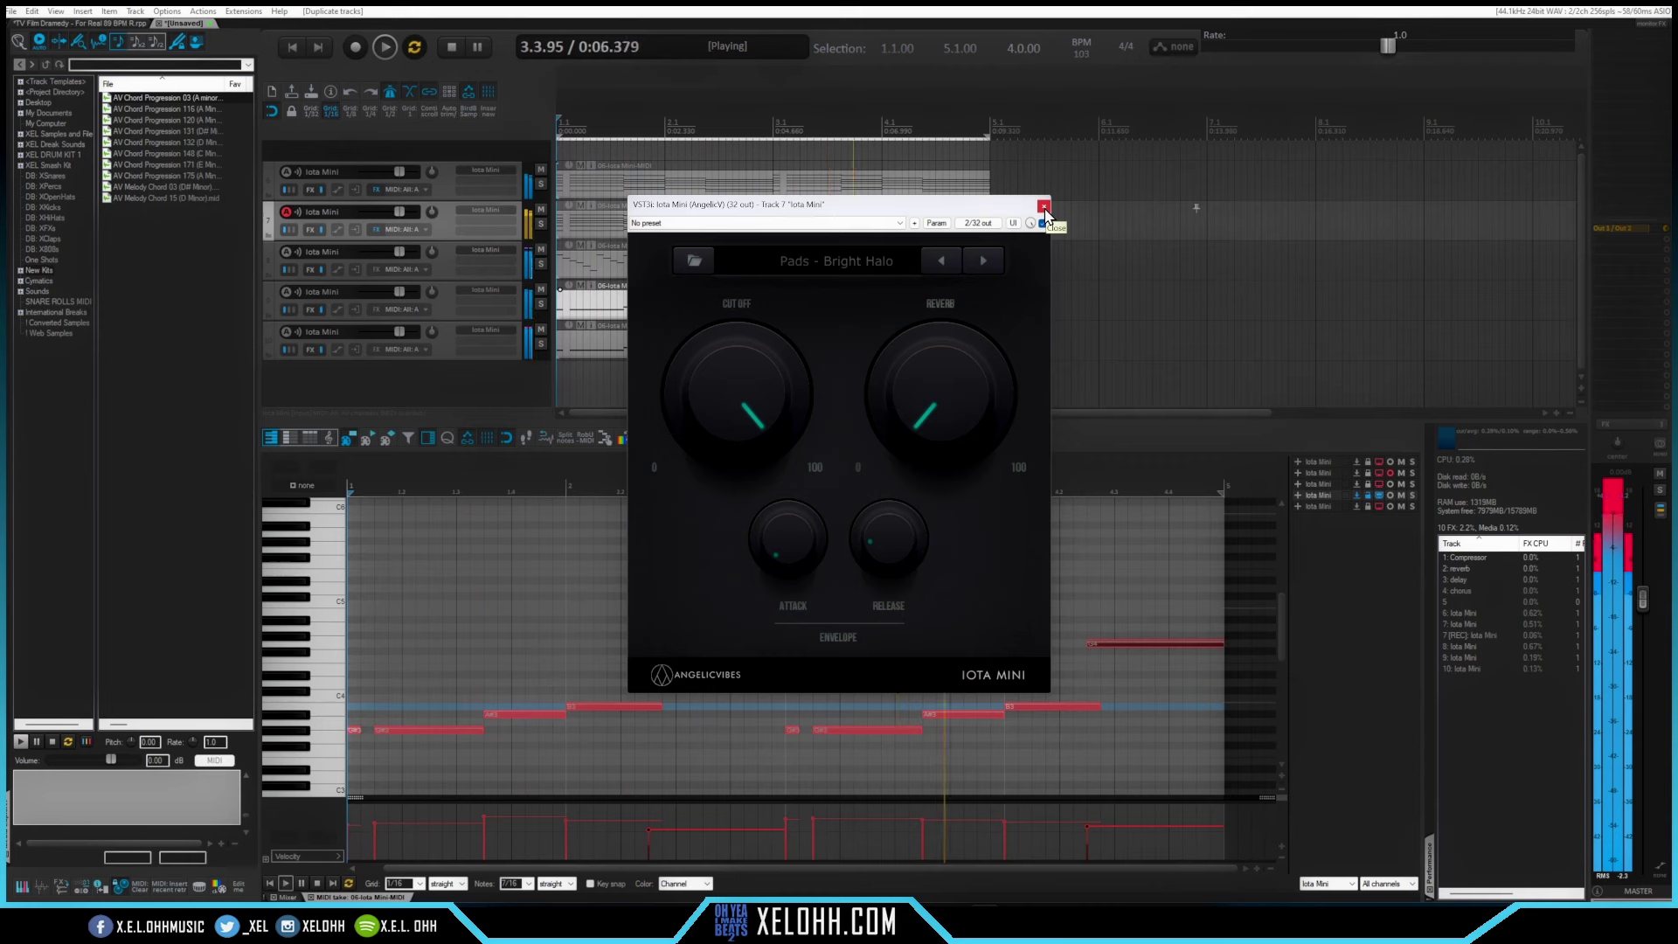
left_click(982, 262)
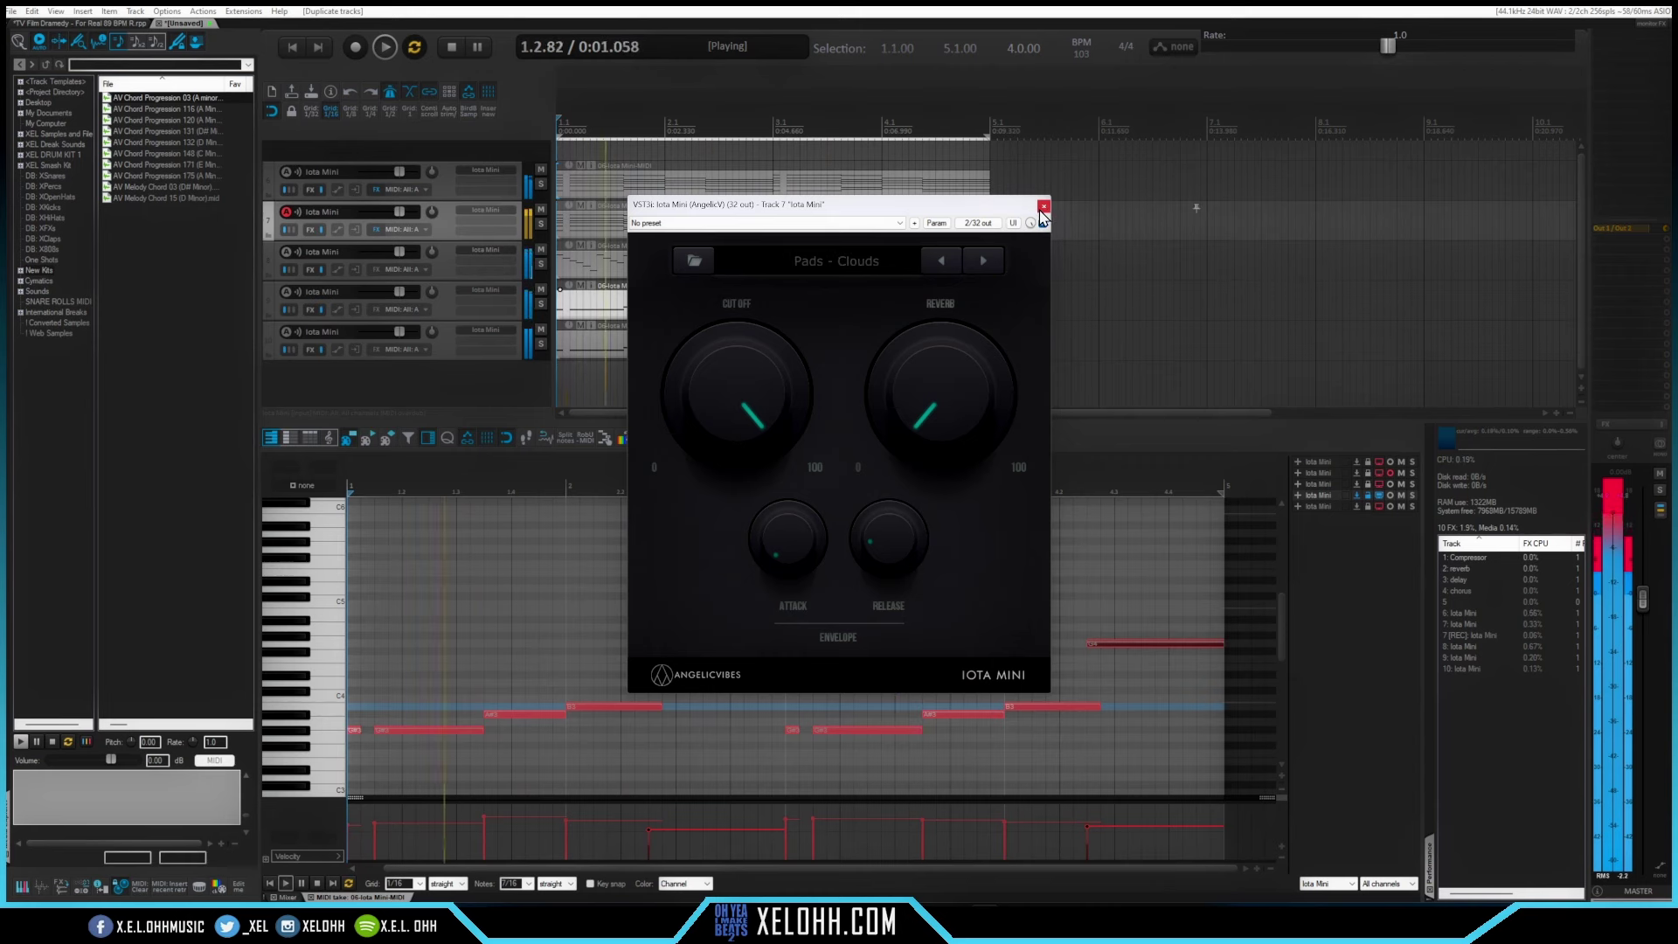
left_click(984, 260)
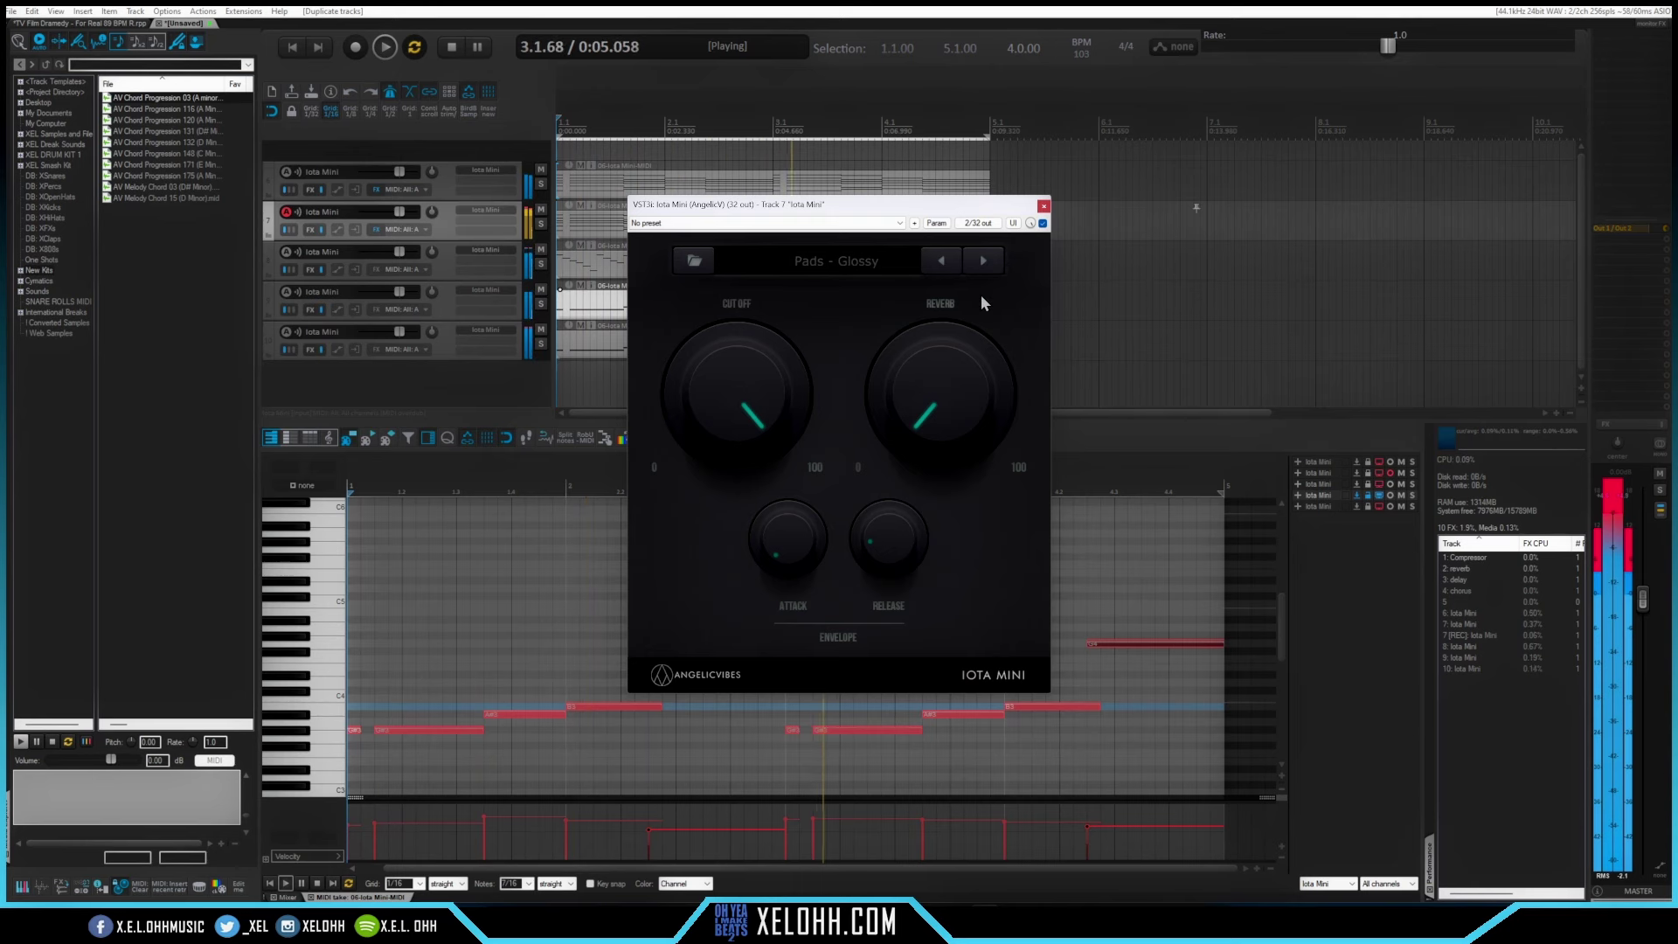
left_click(1042, 206)
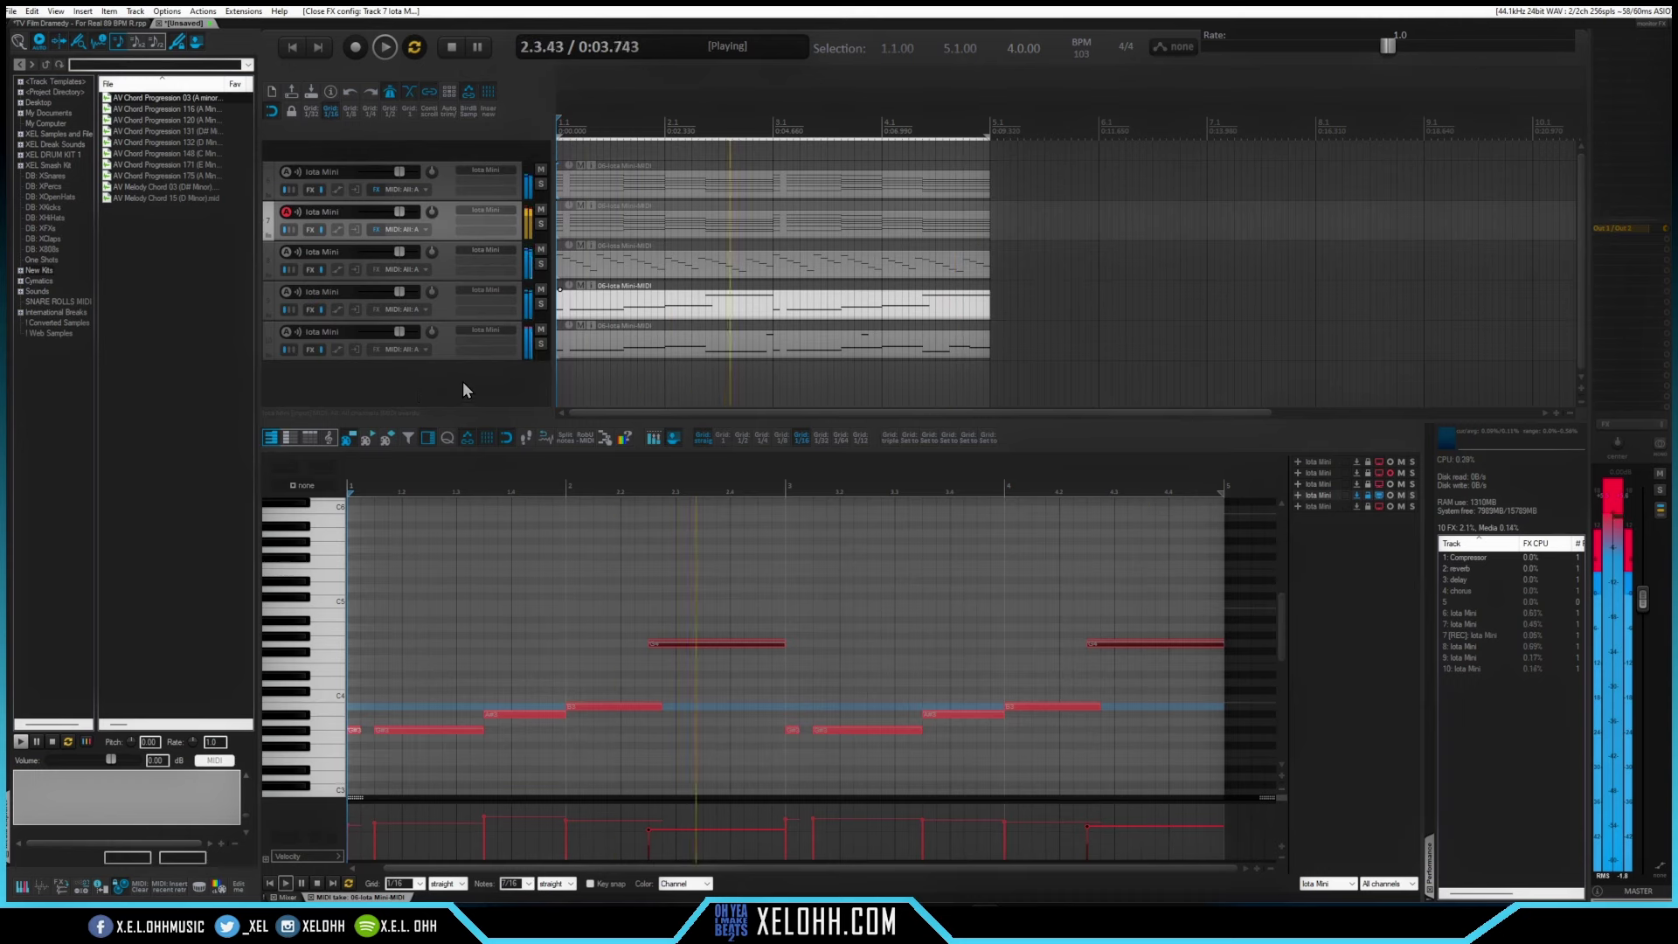
key("space")
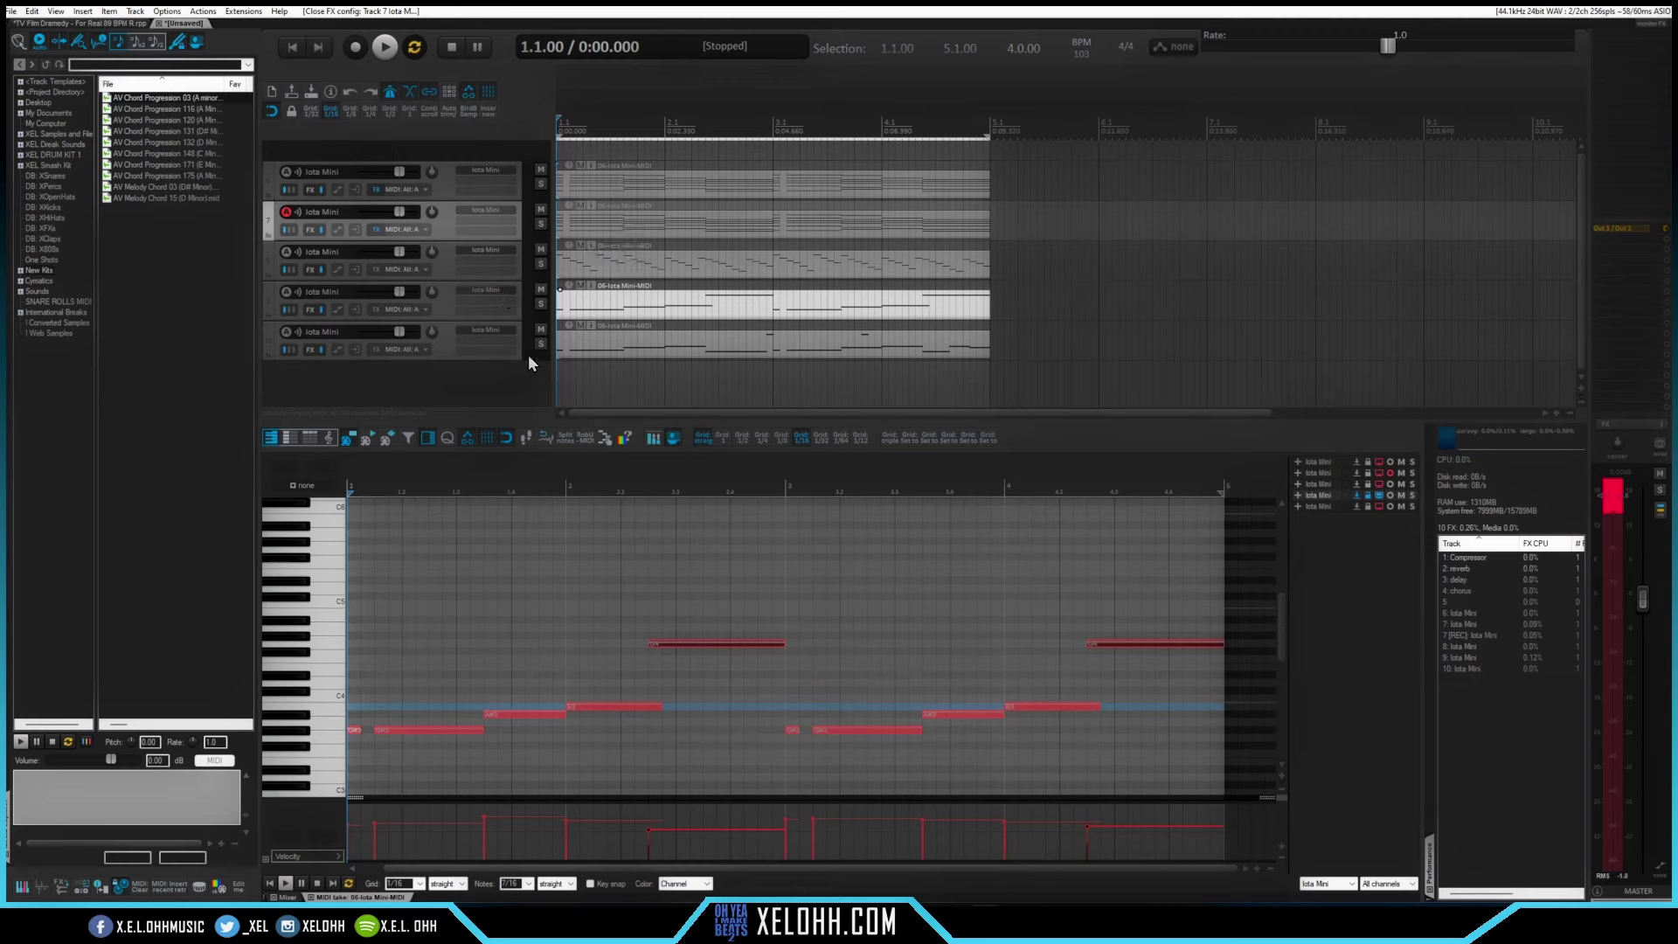
- Add a new Iota Mini track below the others, load Trap Drum Kit 01 and audition the kick pad
right_click(417, 371)
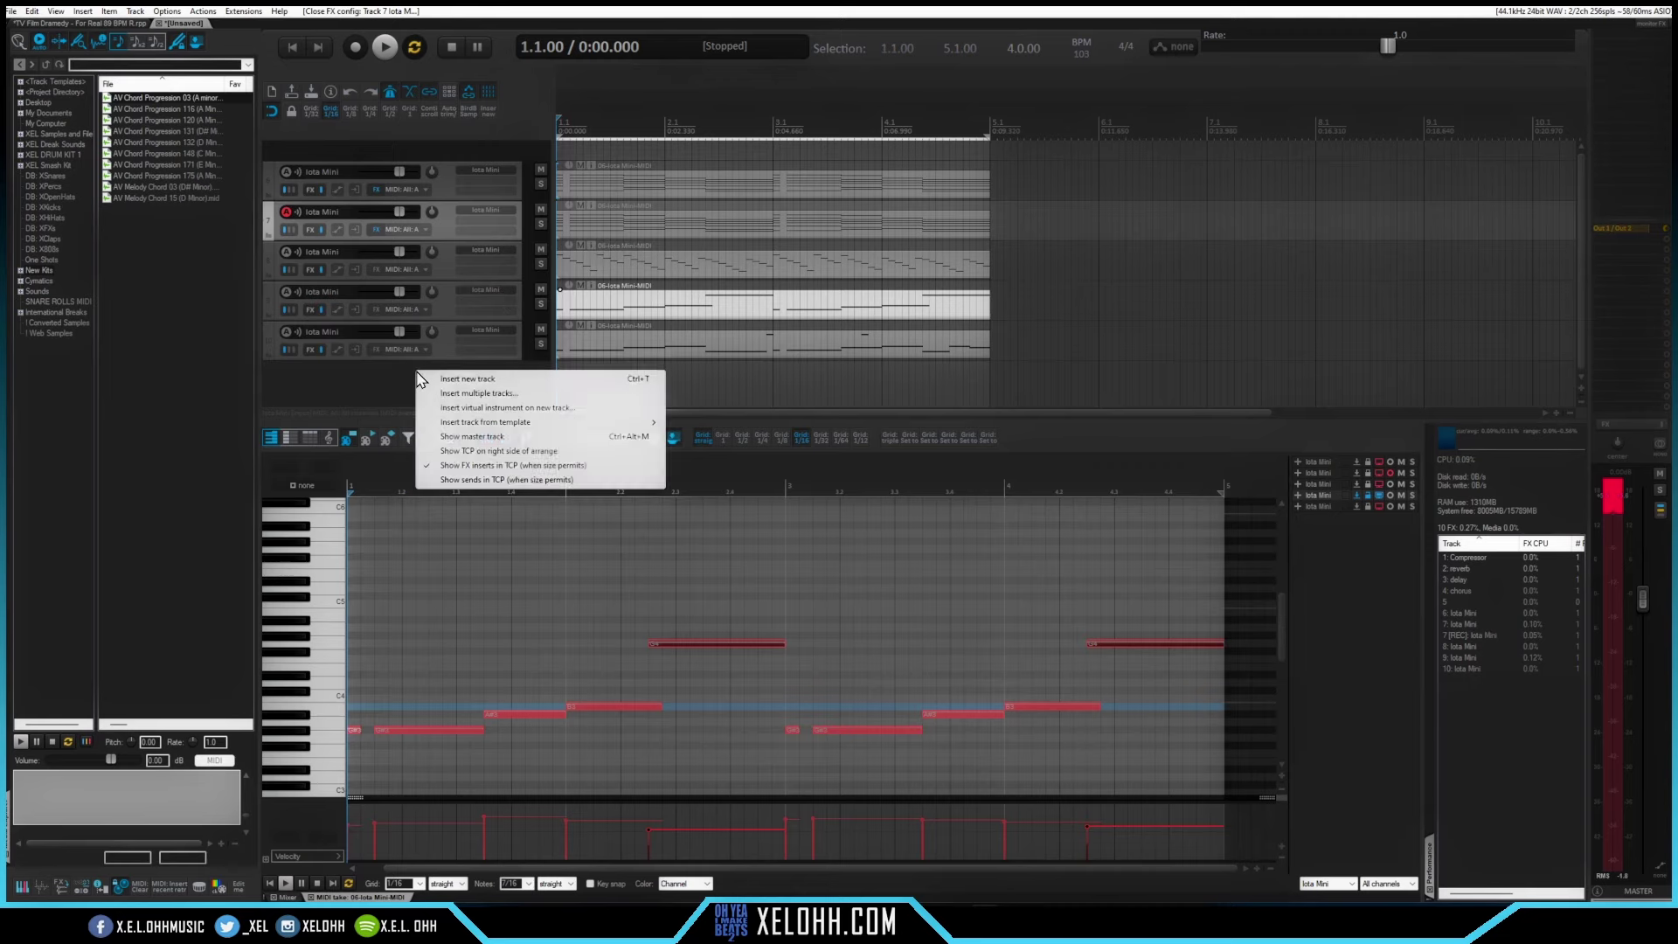
left_click(486, 409)
double_click(909, 280)
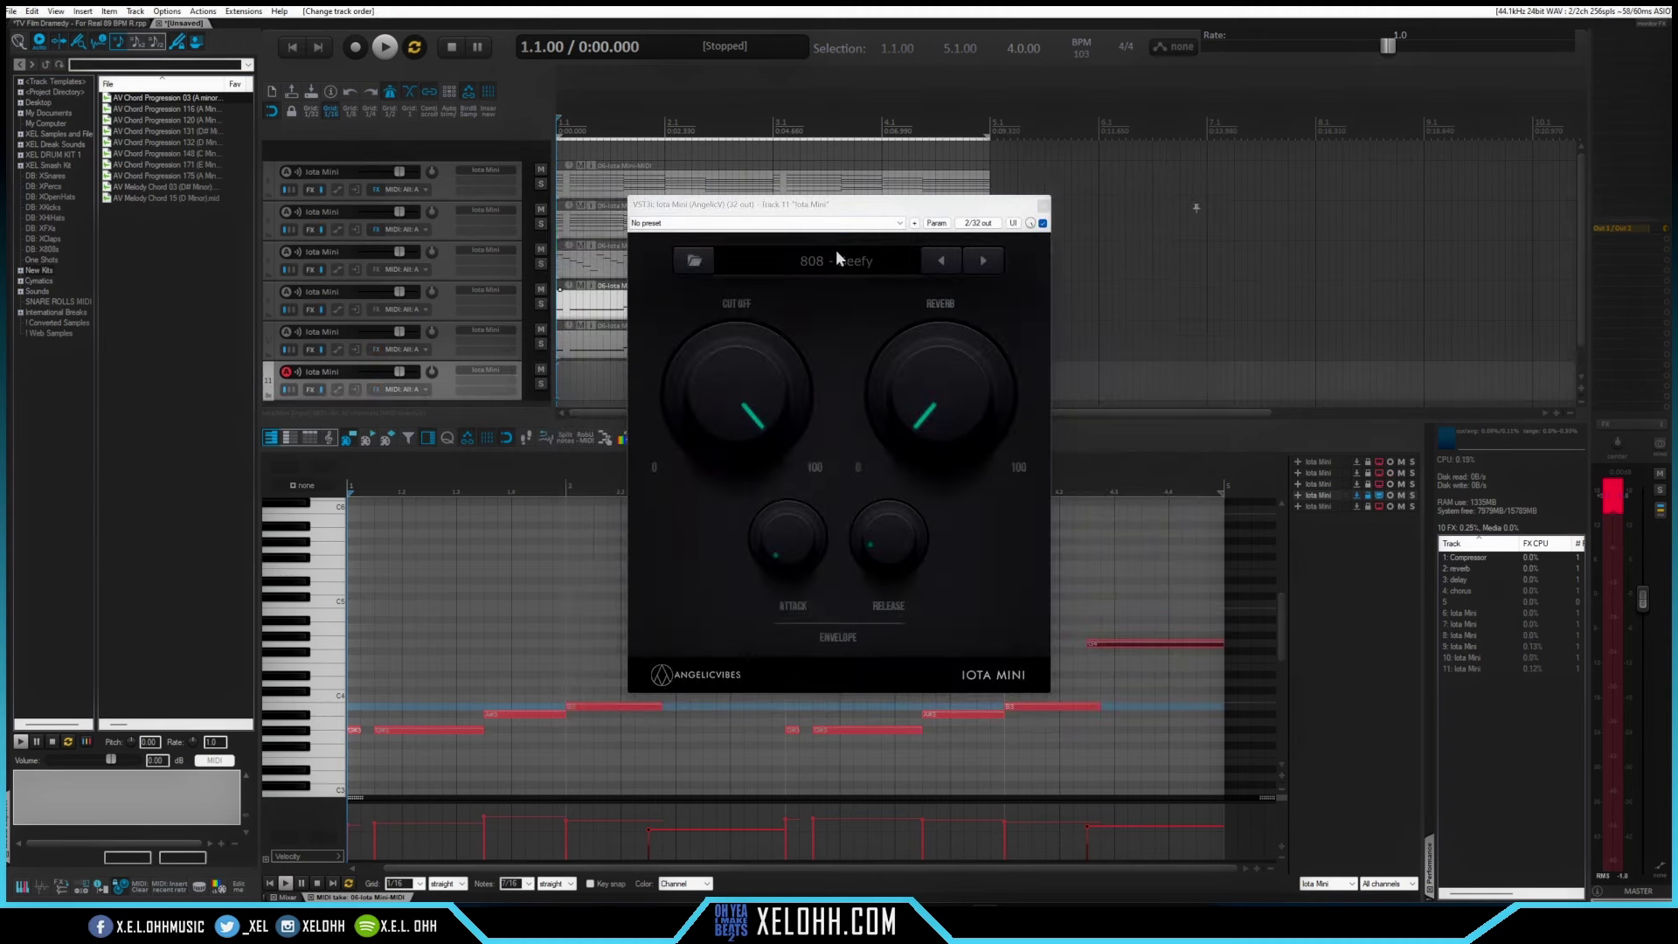
left_click(820, 258)
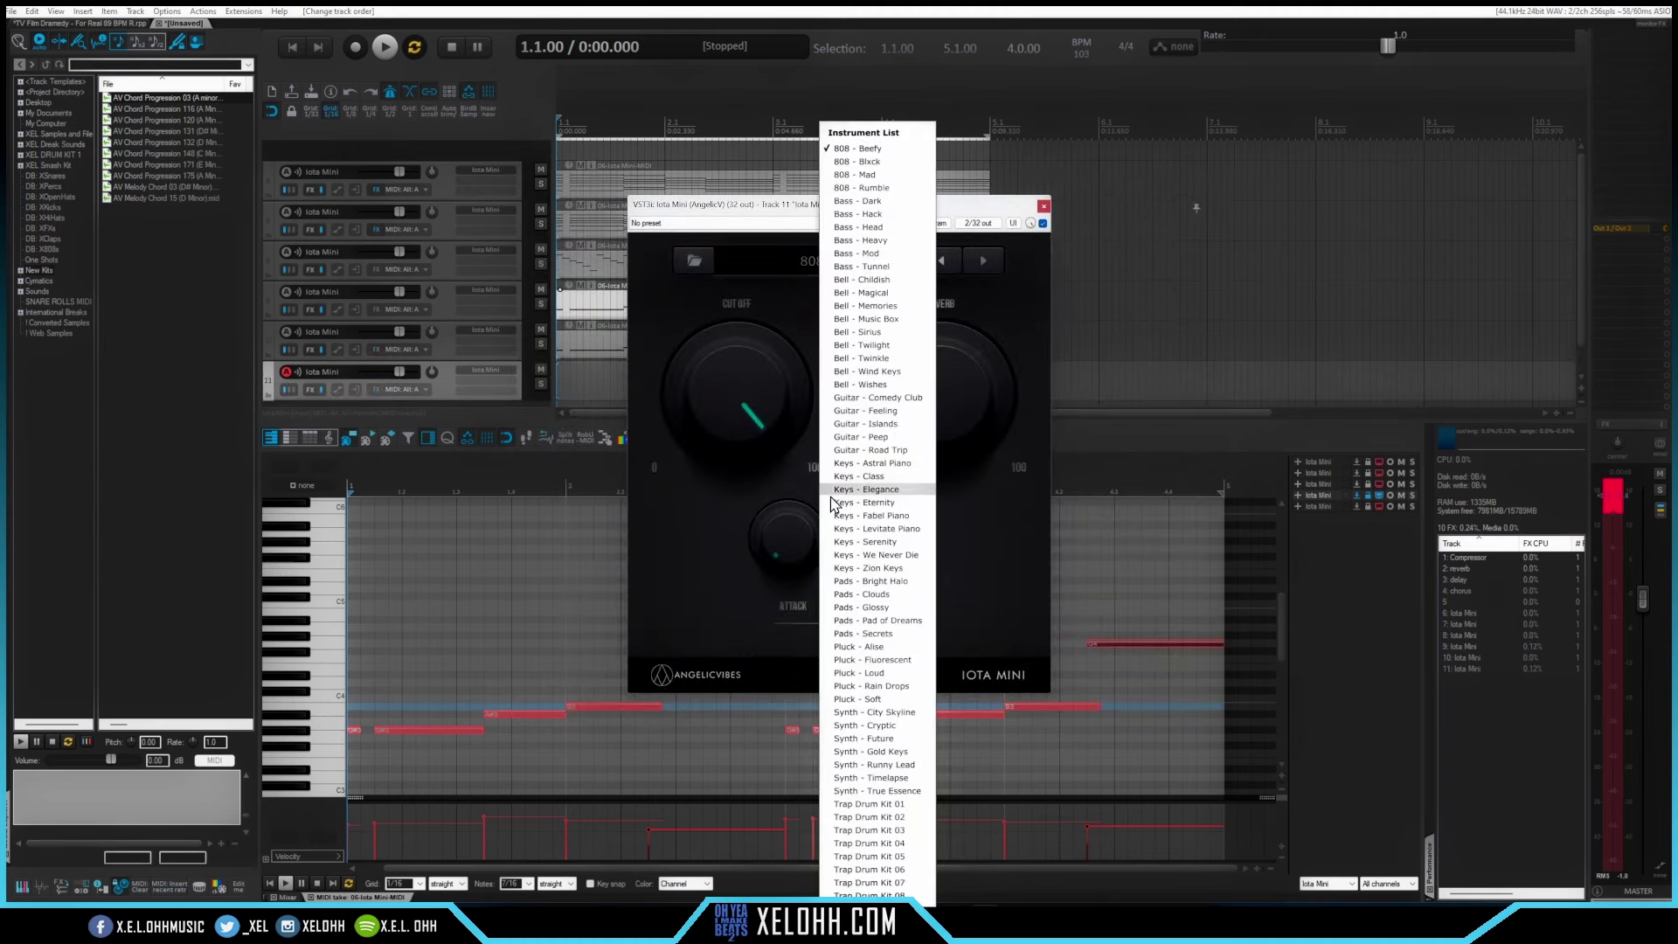
left_click(885, 804)
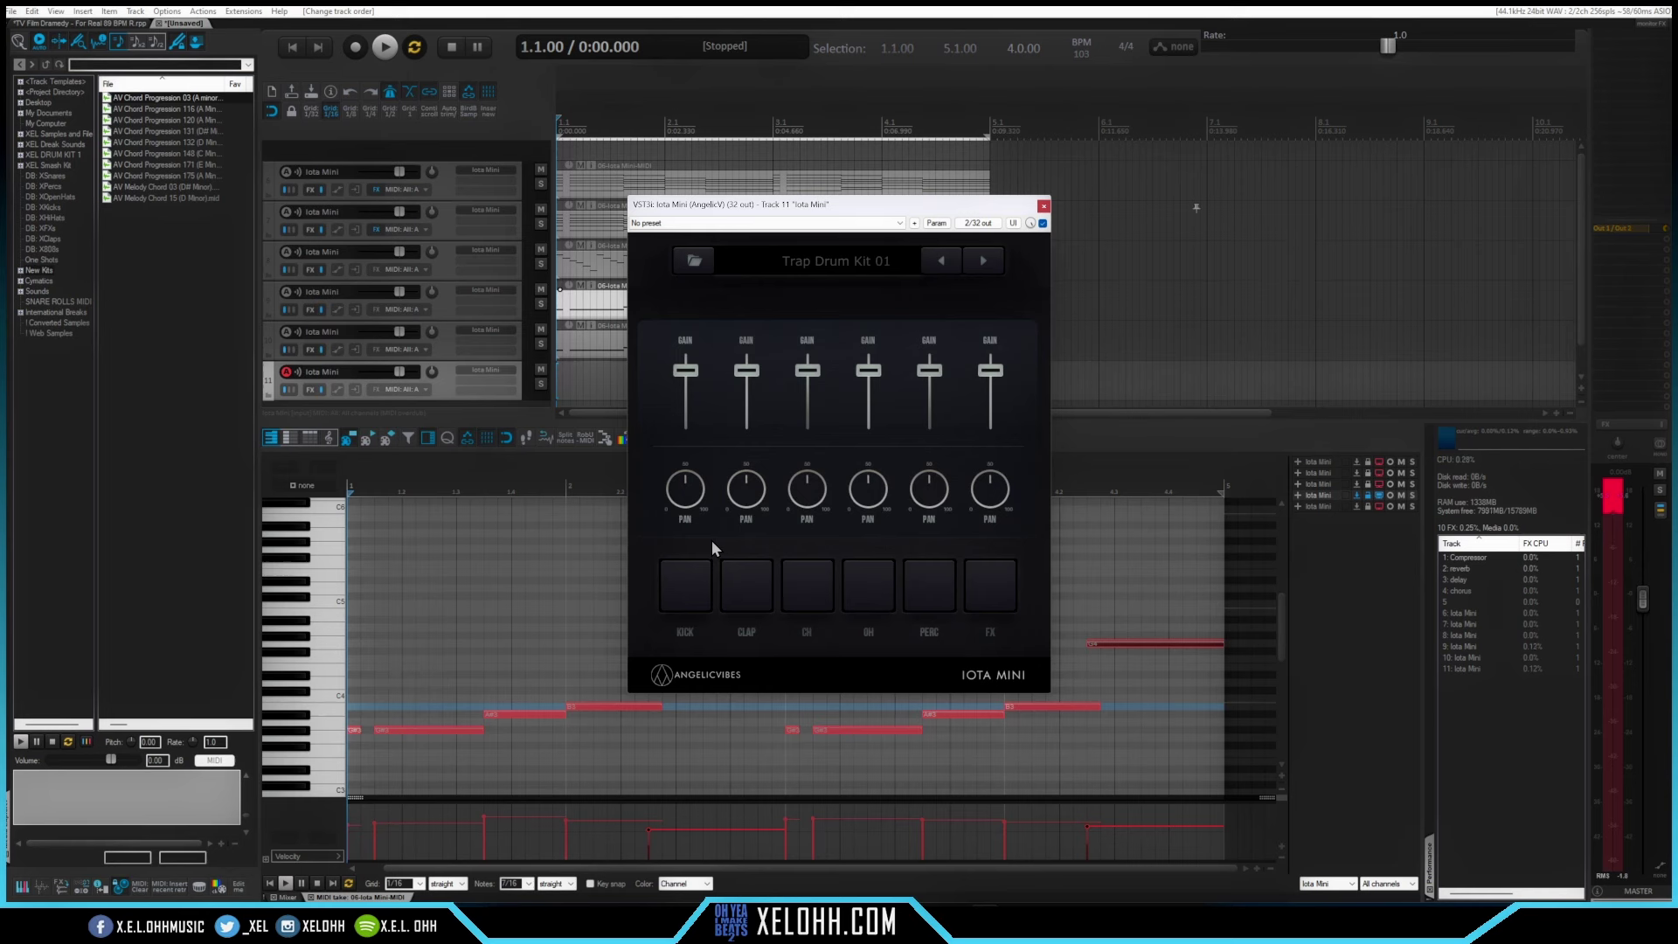
left_click(699, 579)
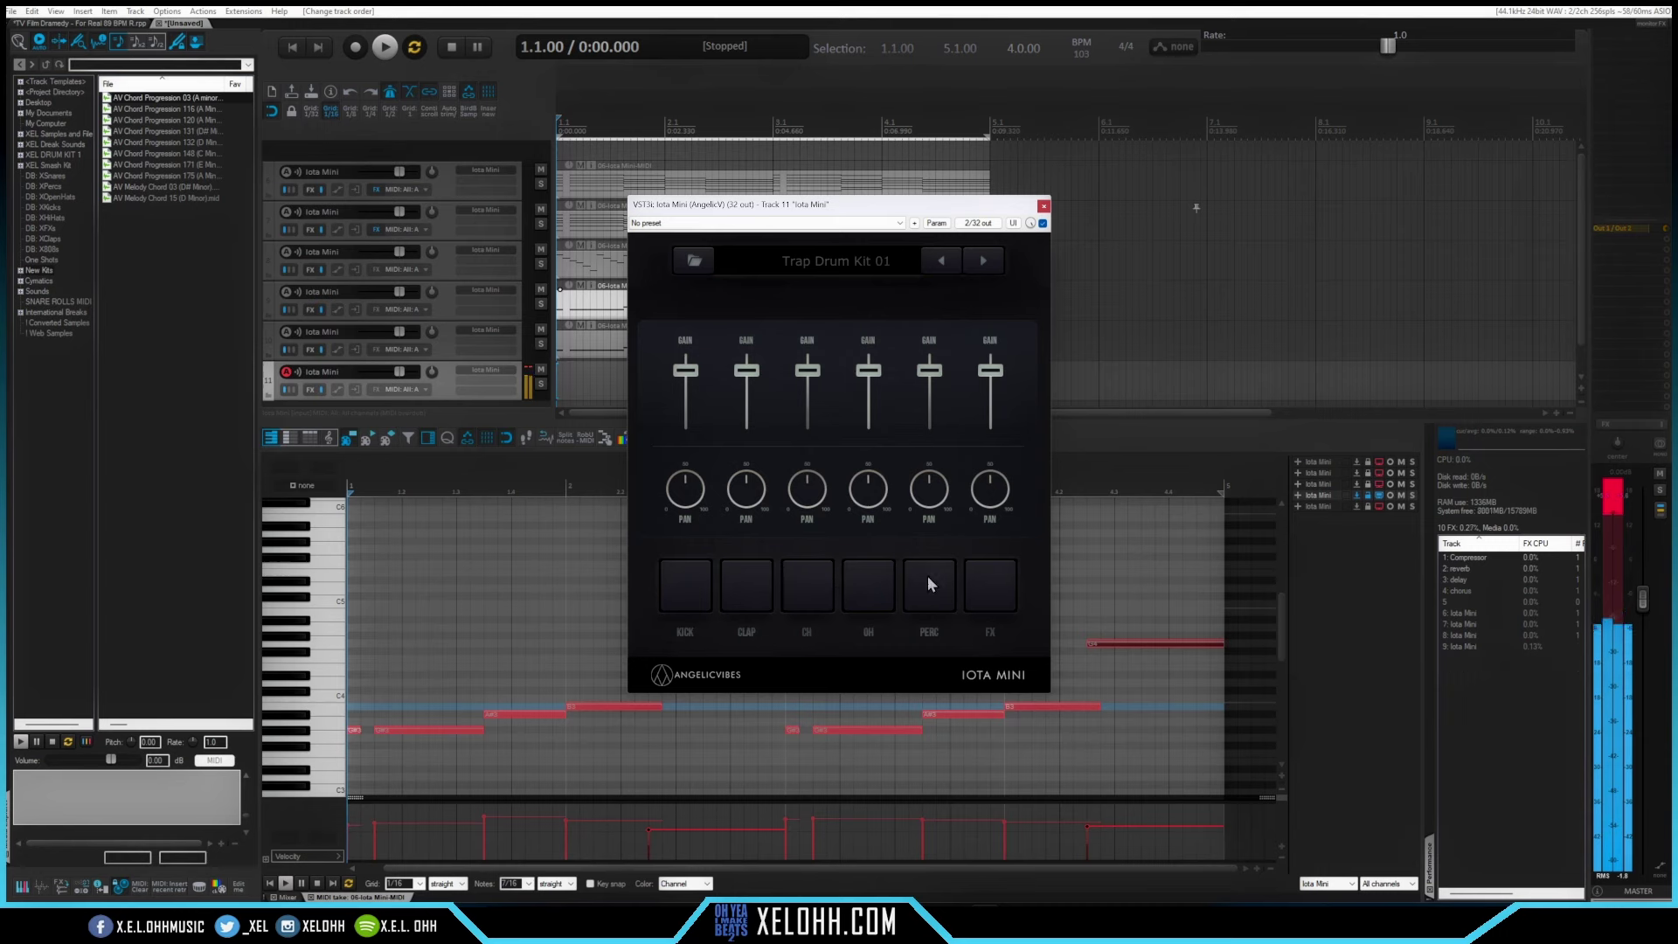
- Audition the FX pad and record a steady closed hi-hat pattern across the four-bar loop on the drum track
left_click(992, 584)
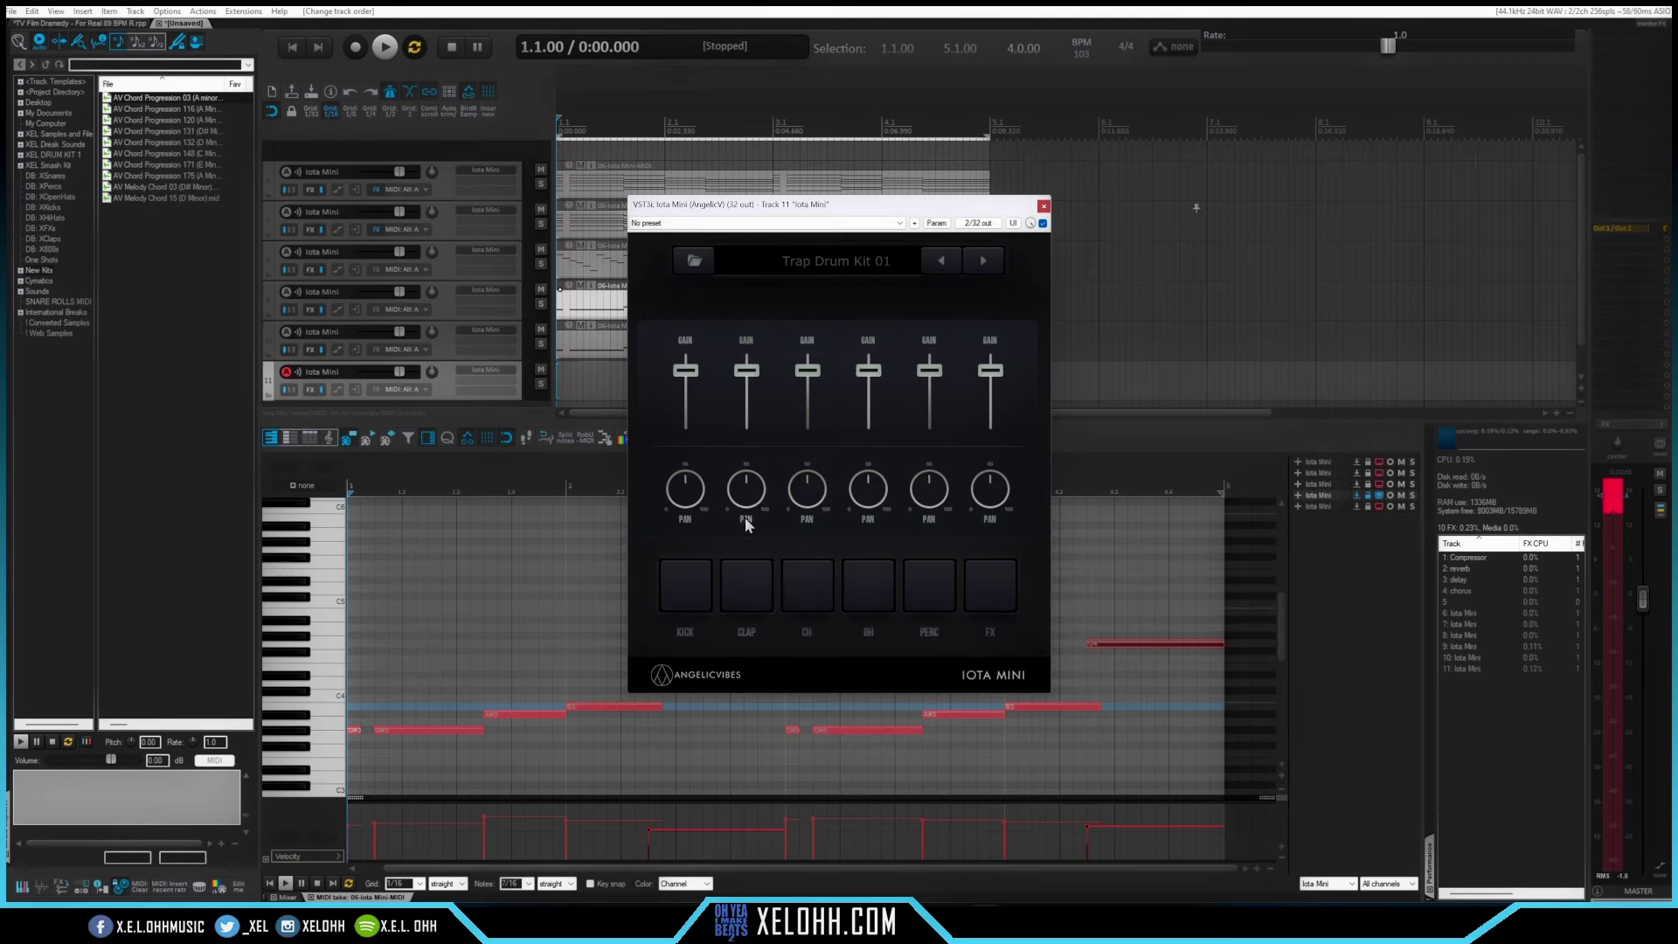
key("space")
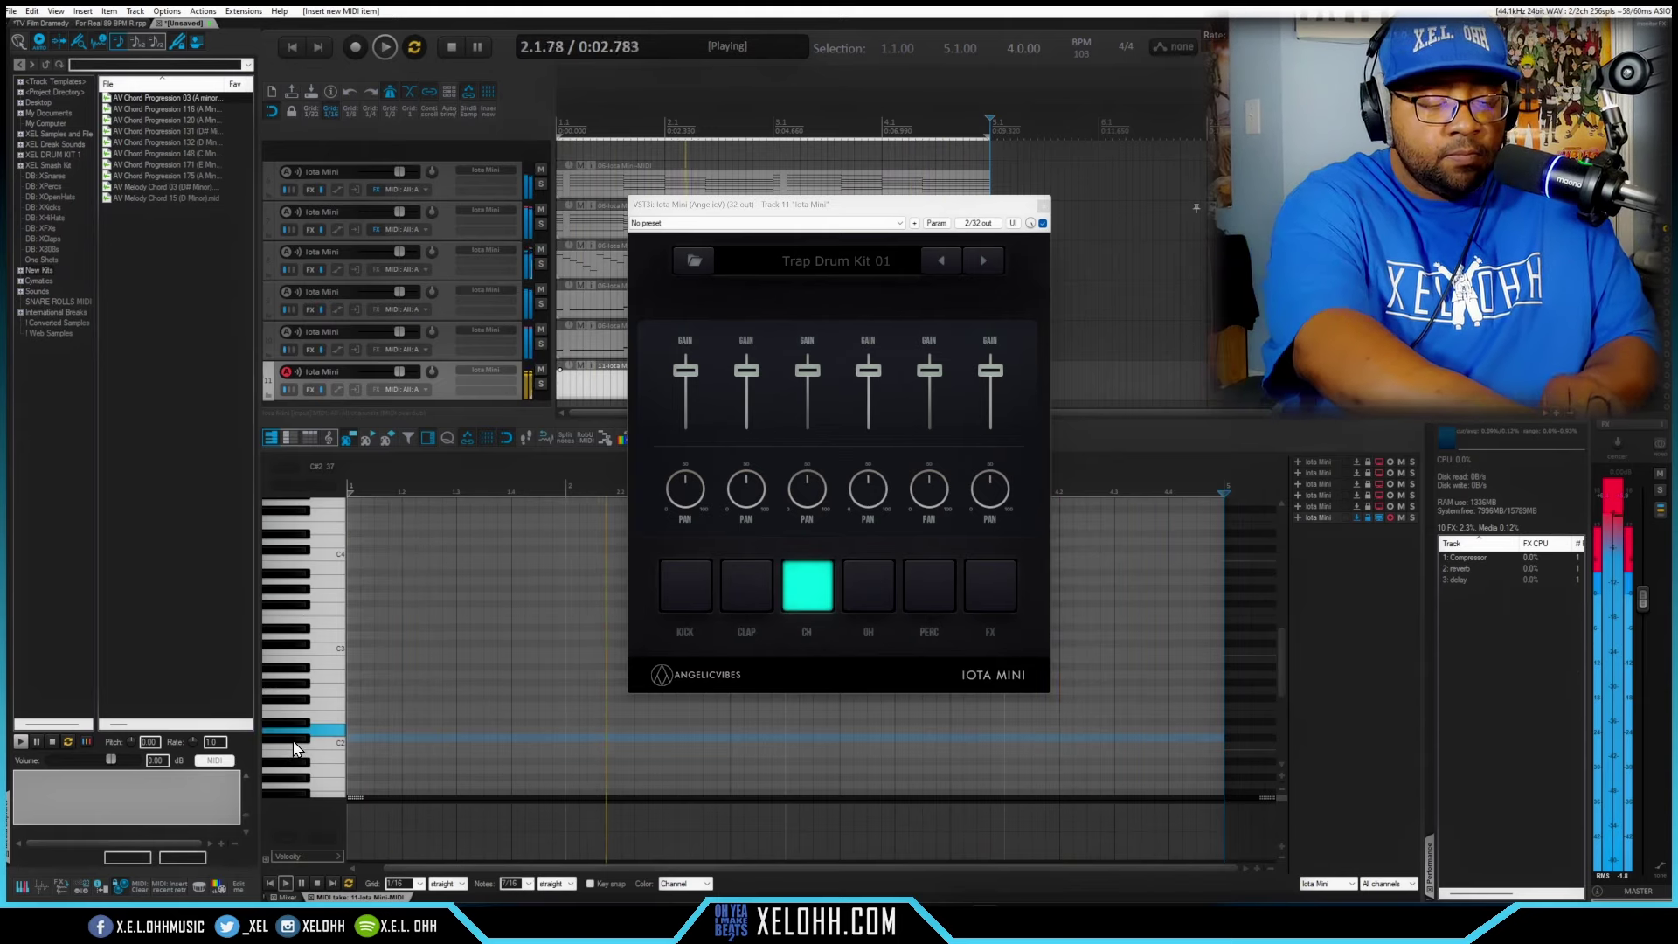
key("ctrl+r")
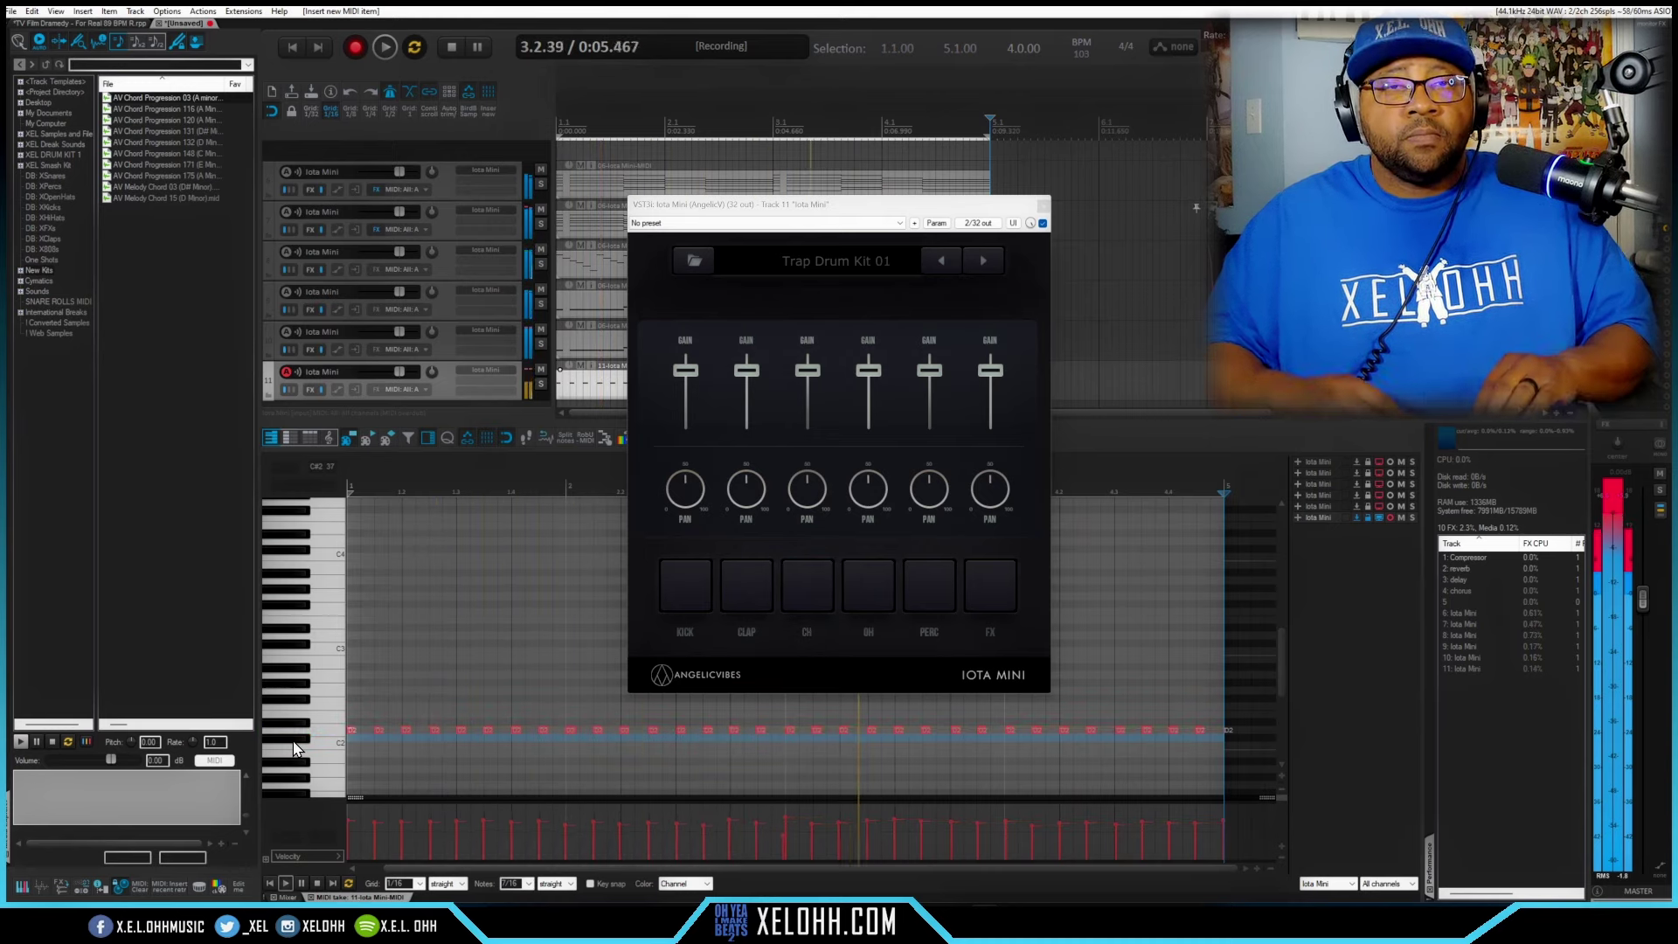
key("ctrl+r")
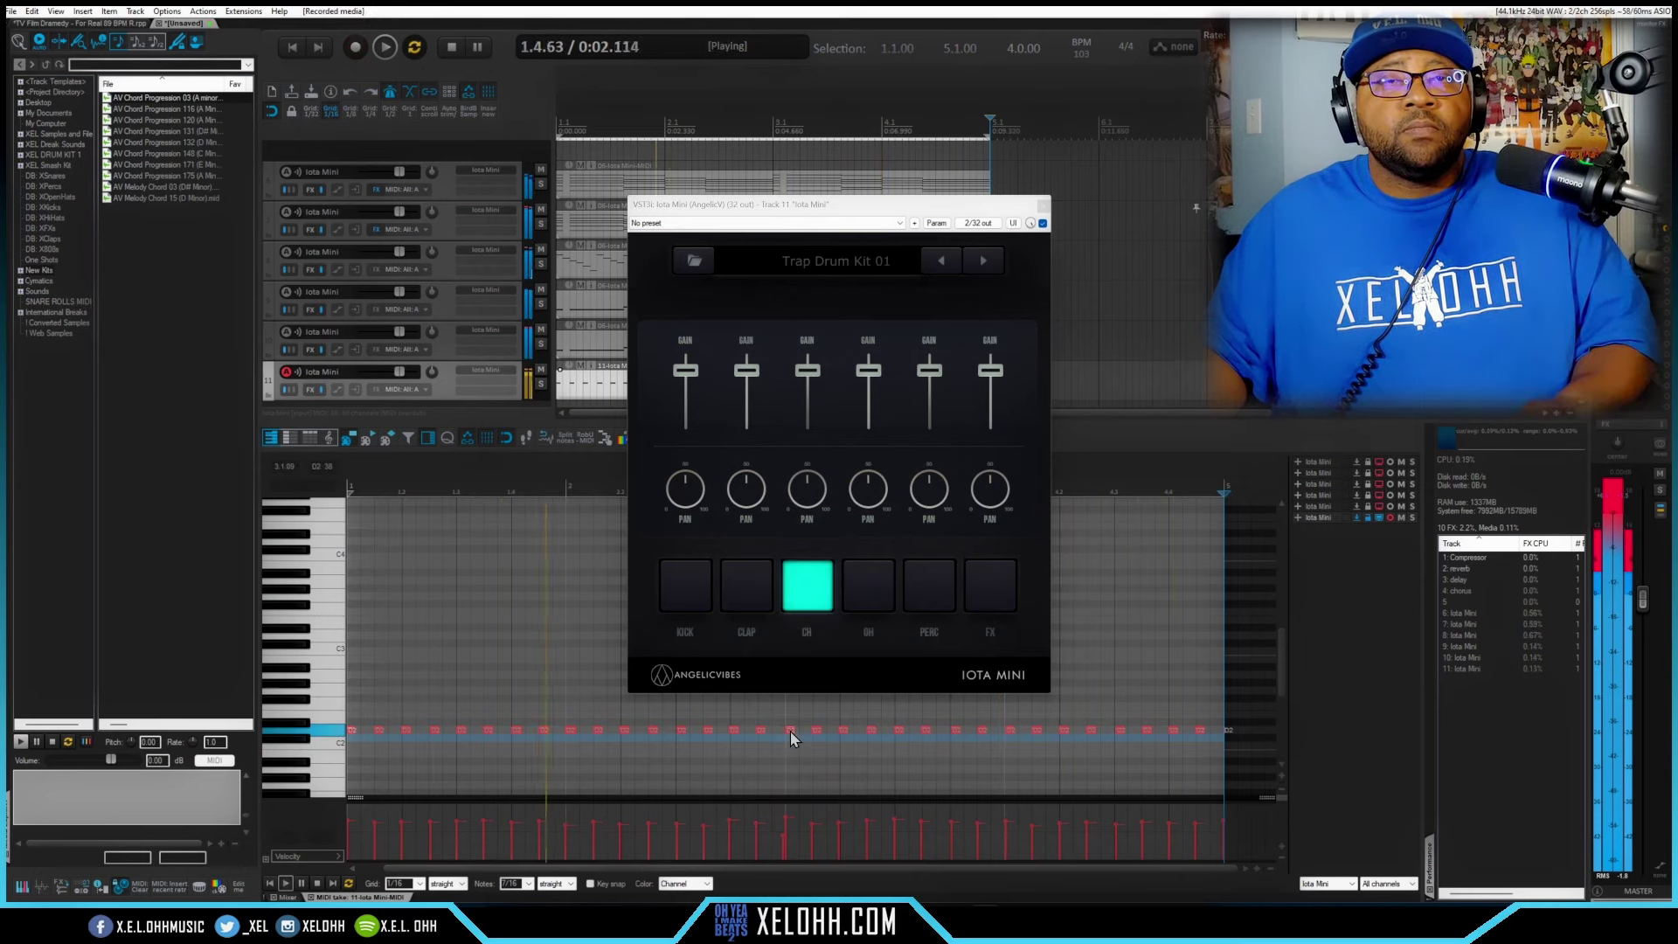
- Clean up the closed hi-hat notes around the start of bar 3 and delete the stray note at the end of bar 4
left_click(790, 732, "alt")
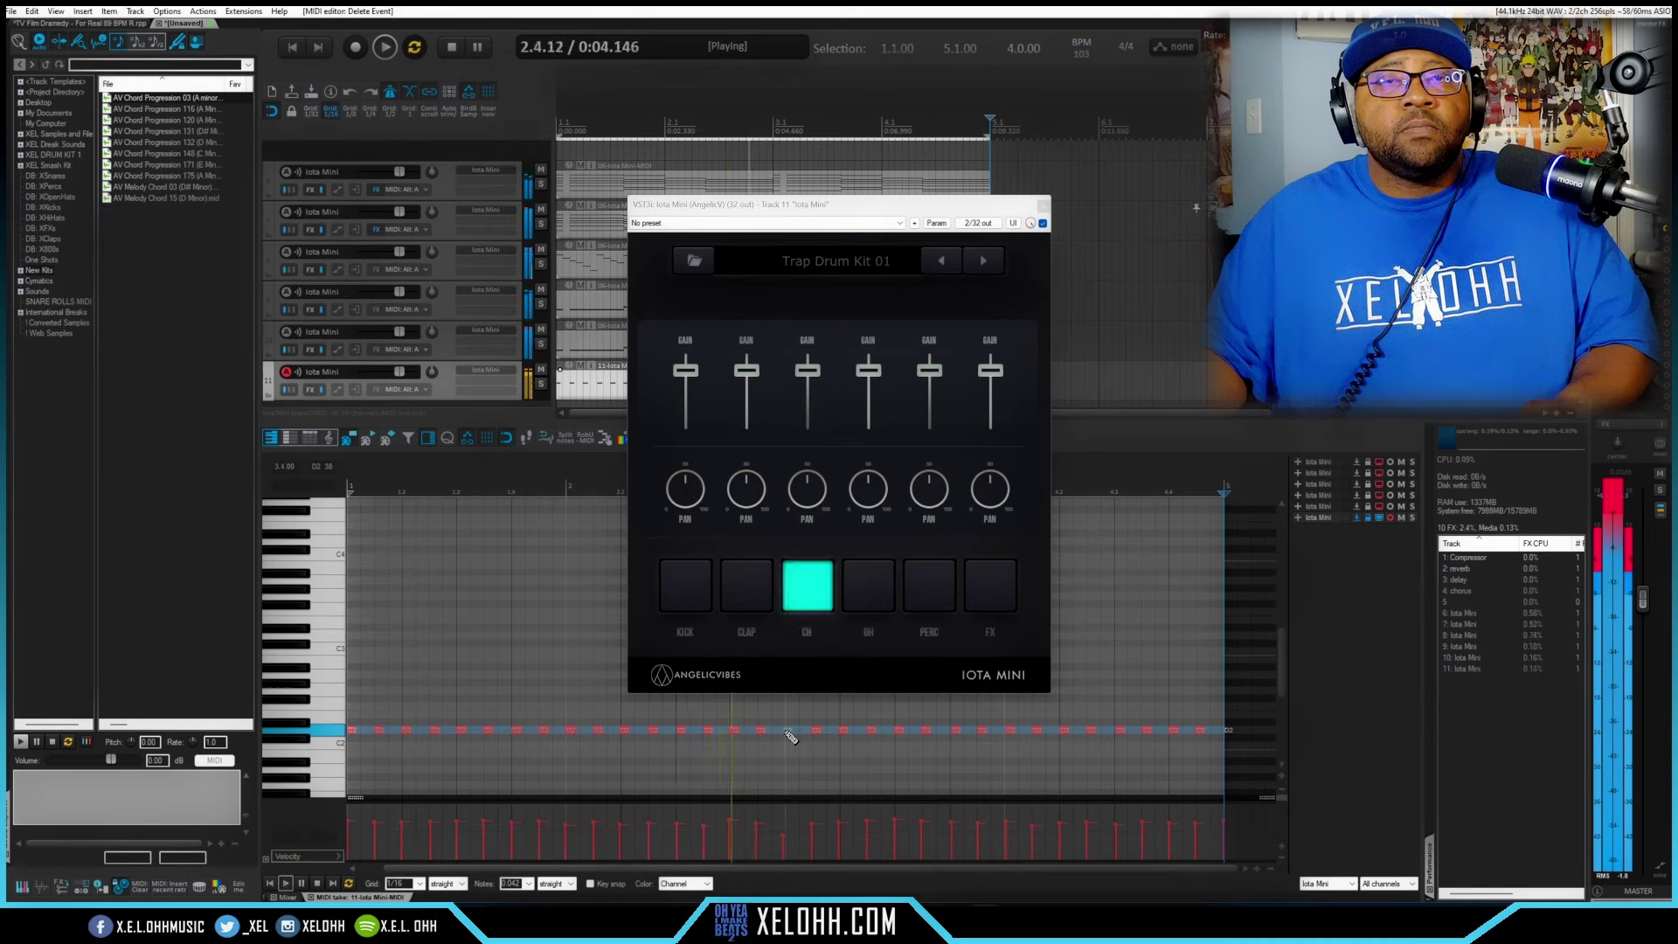
left_click(786, 732)
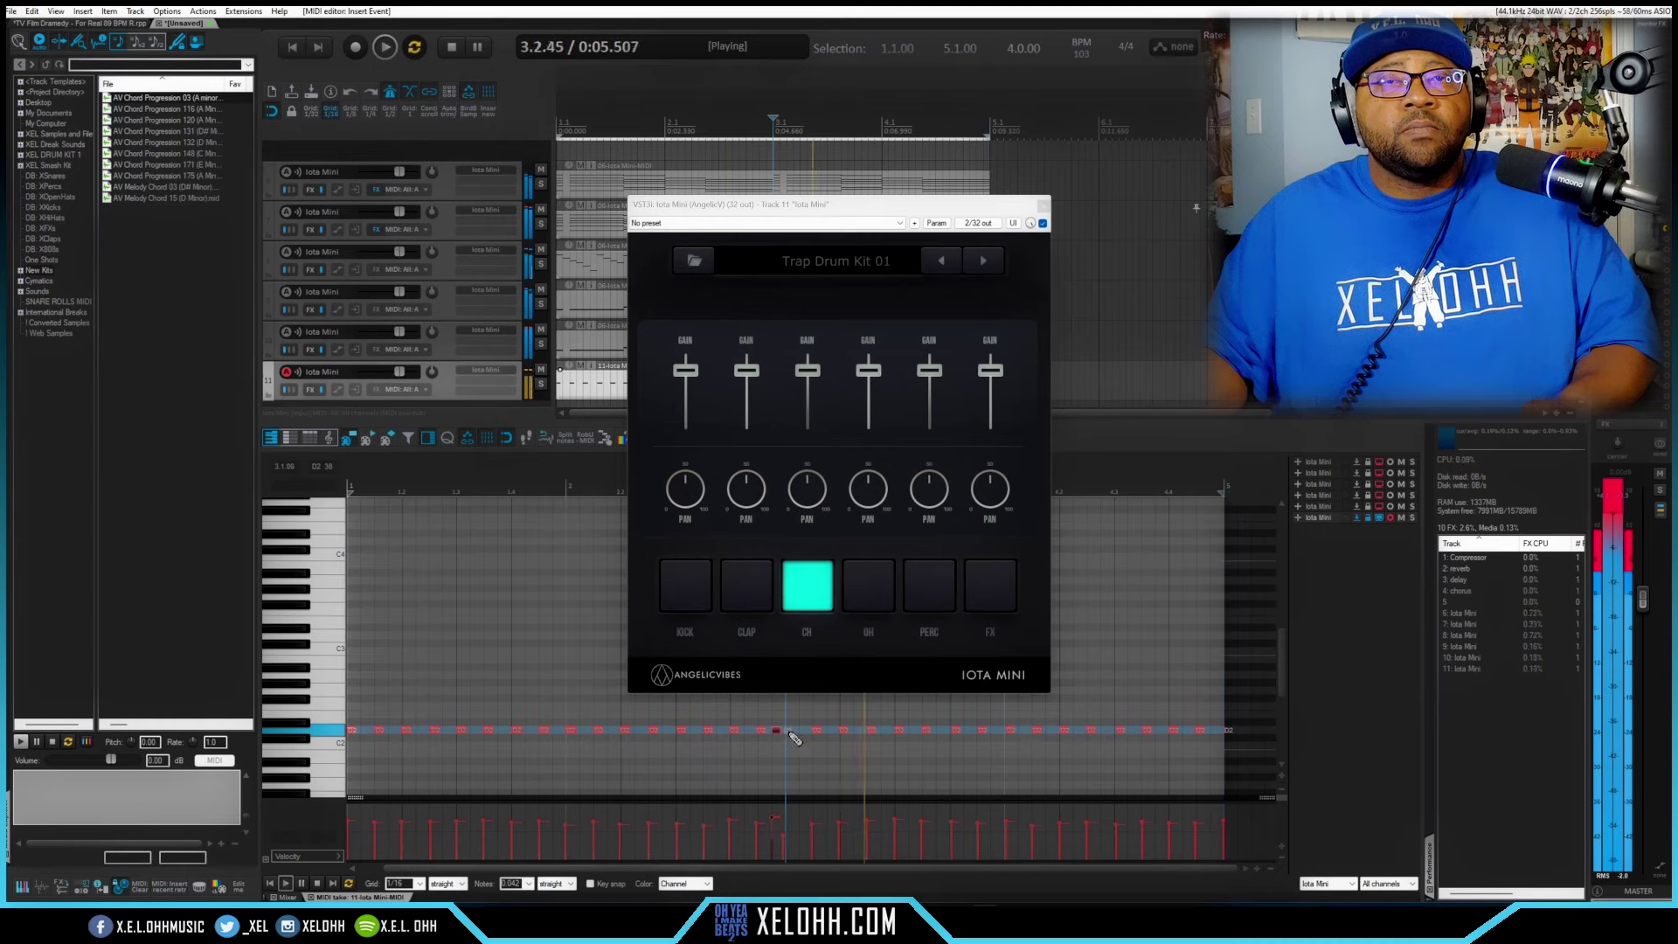
left_click(779, 733, "alt")
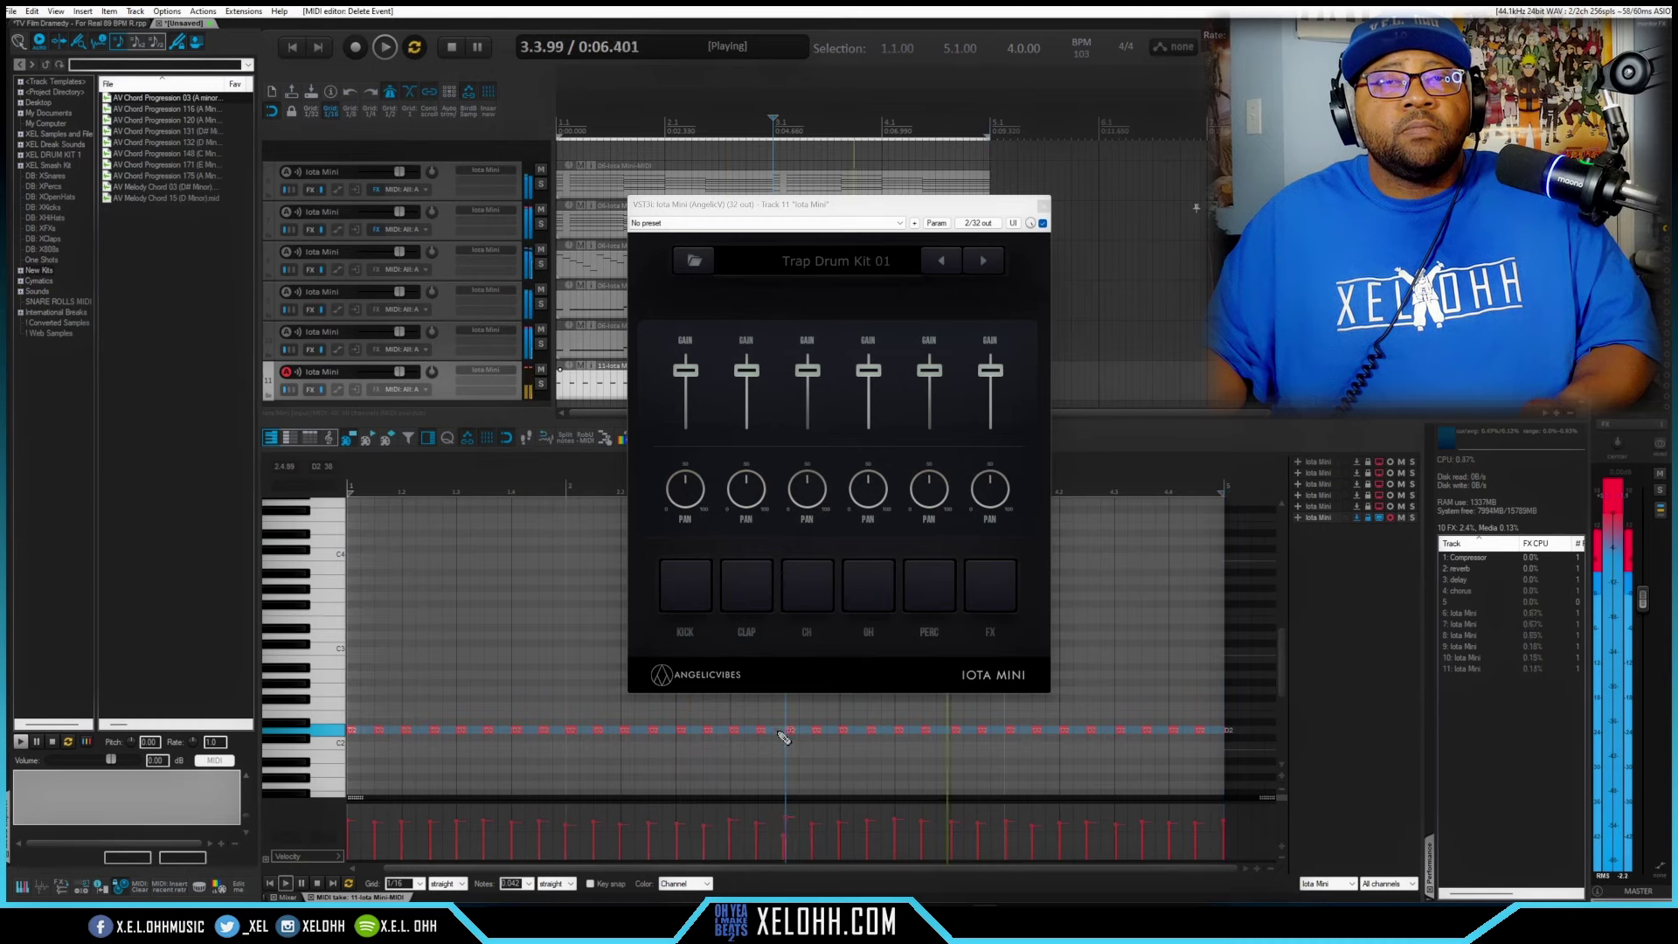
left_click(782, 835, "alt")
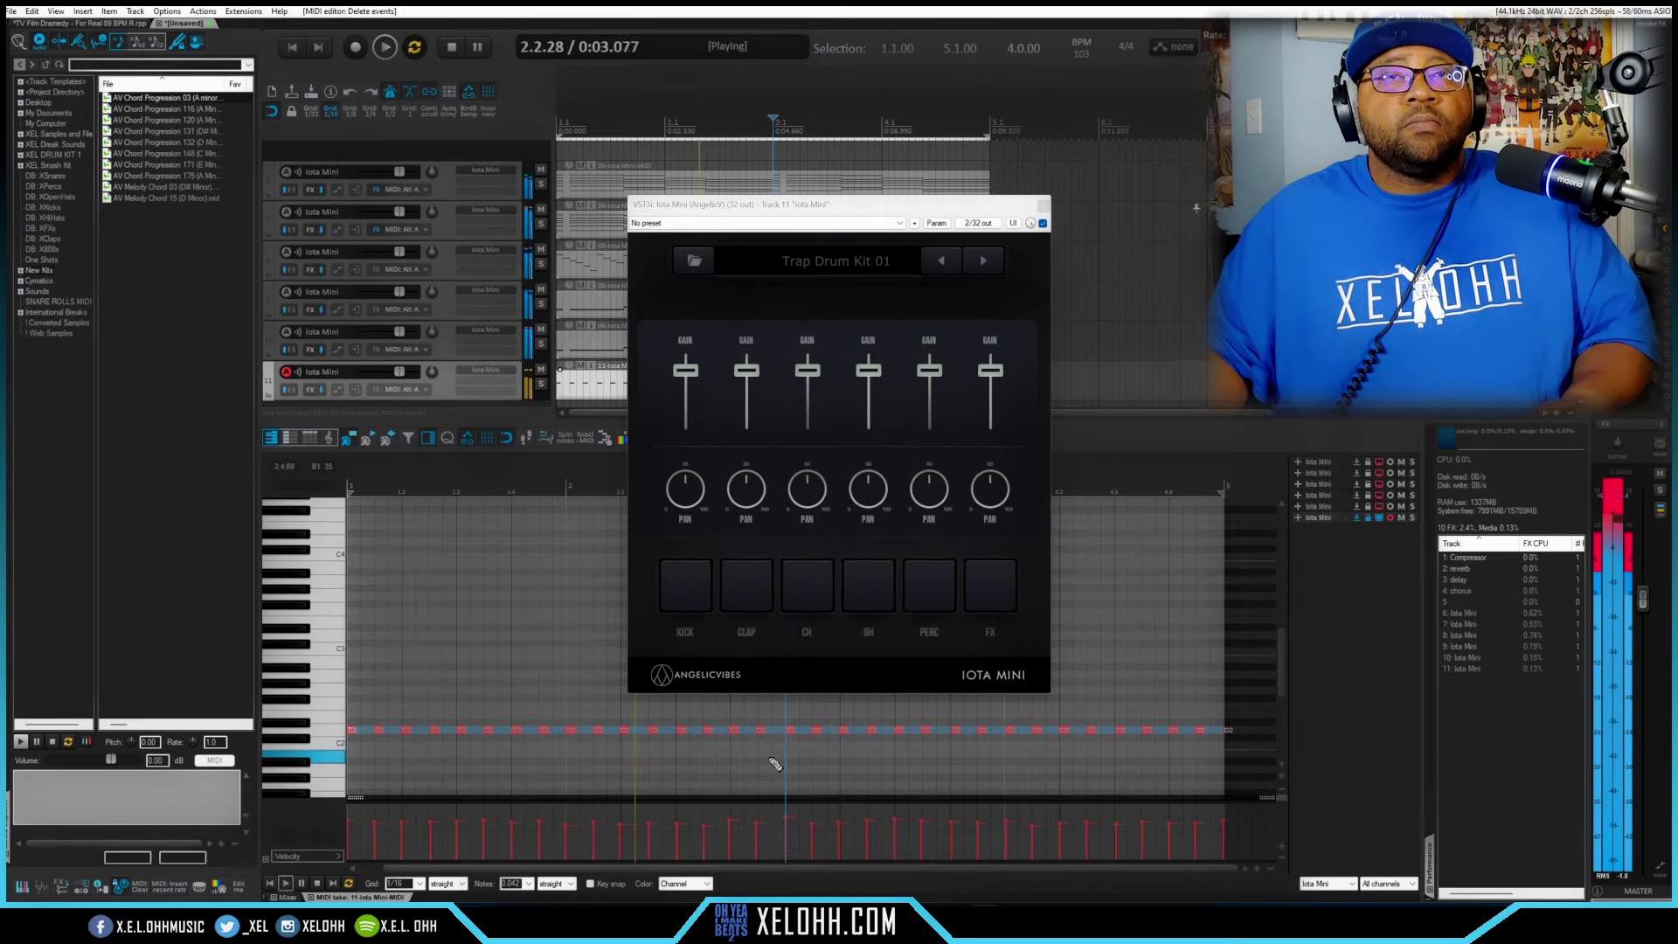
left_click(1228, 729, "alt")
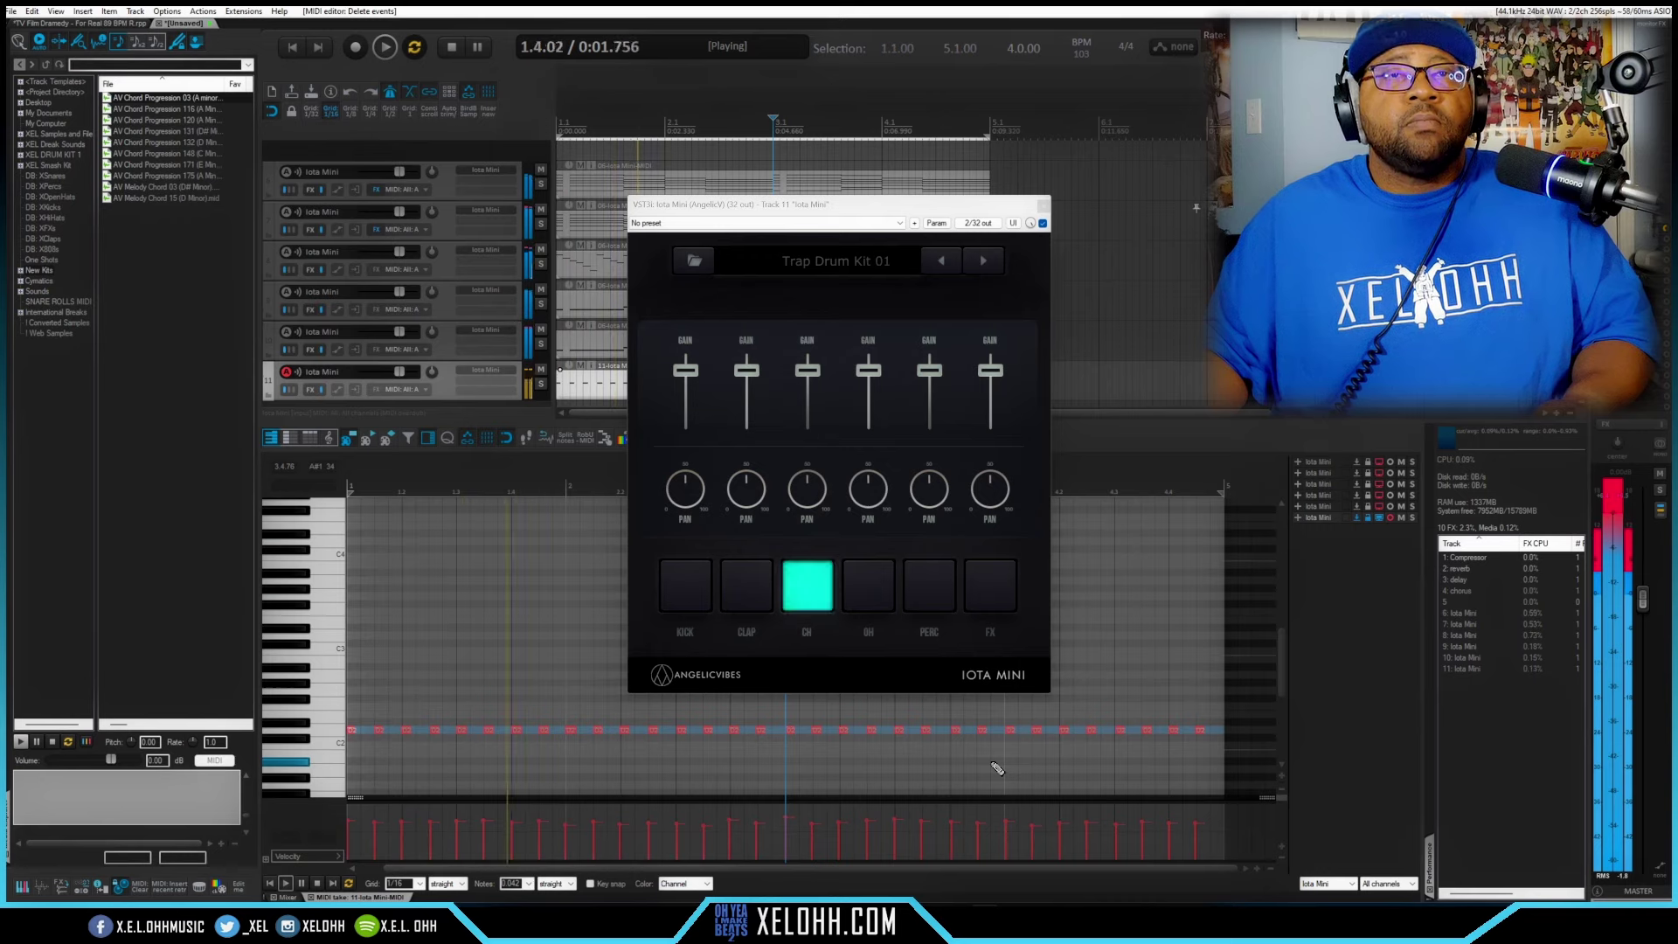
- Rehearse the clap pad against the looping beat
left_click(741, 595)
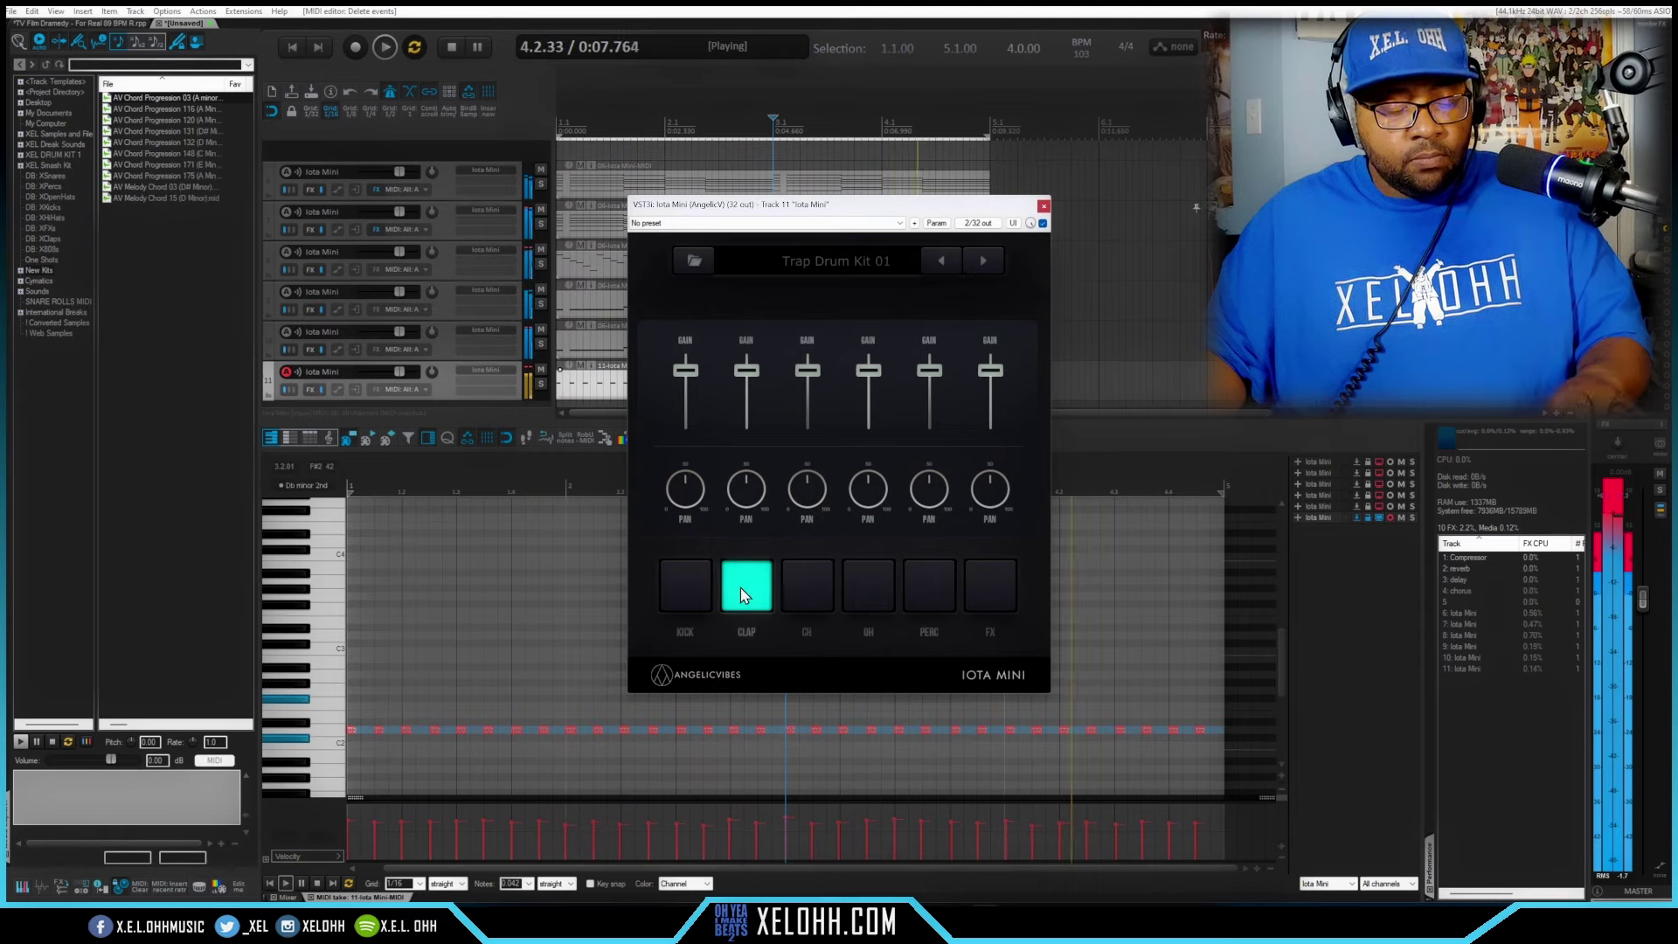
left_click(741, 594)
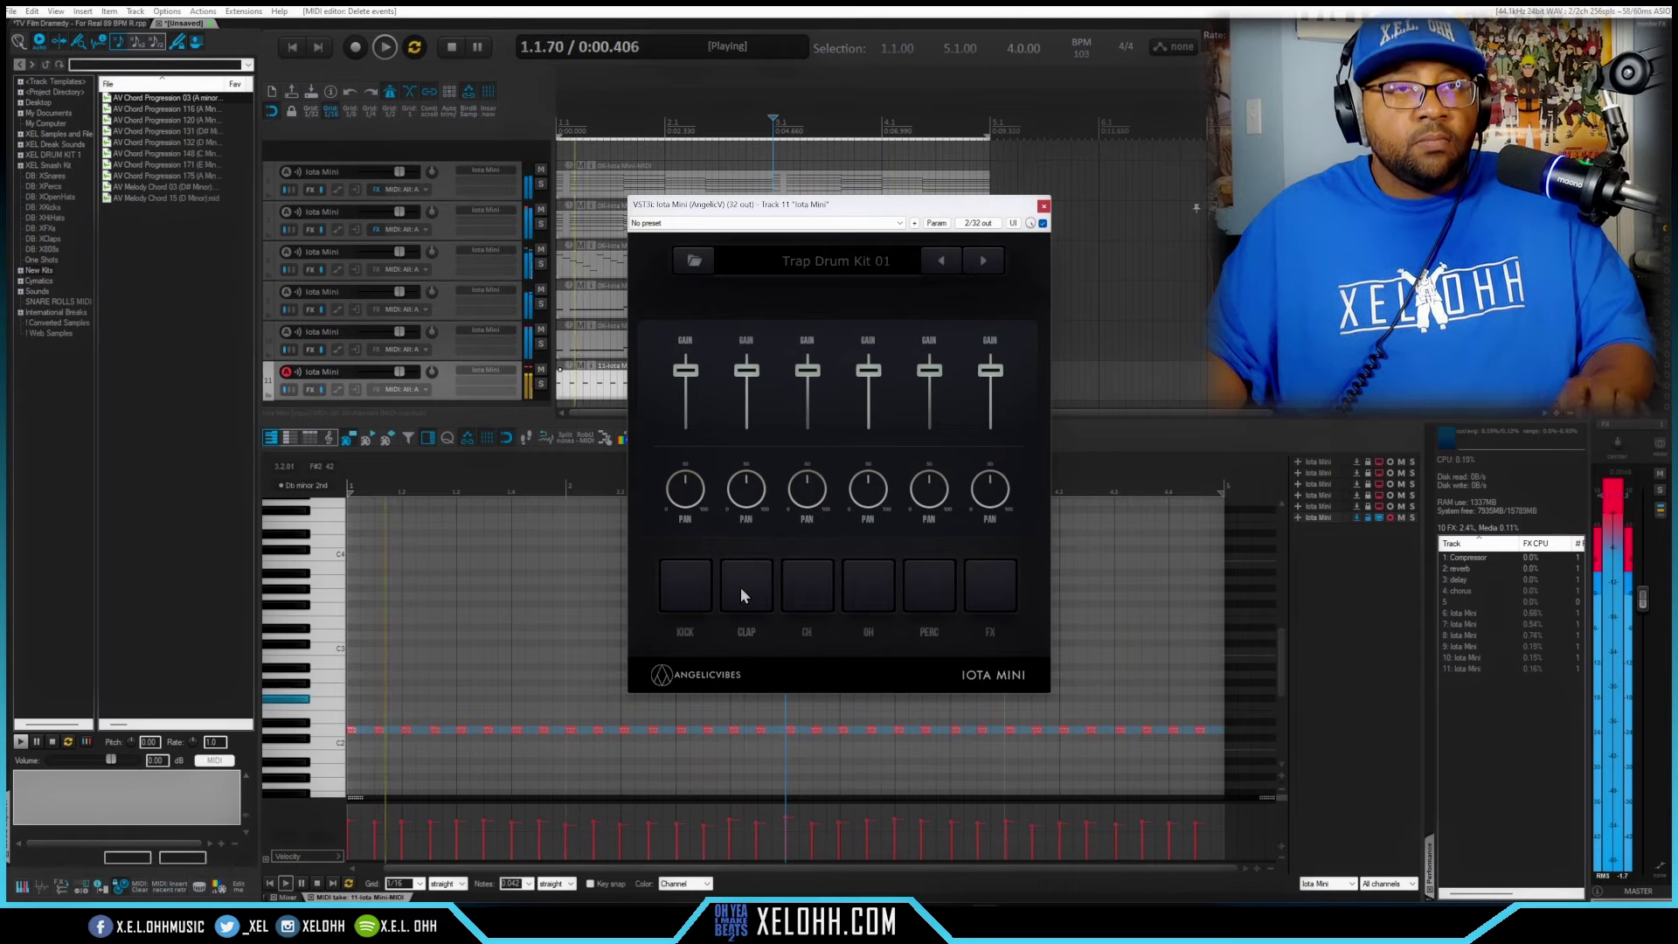
left_click(741, 594)
left_click(741, 594)
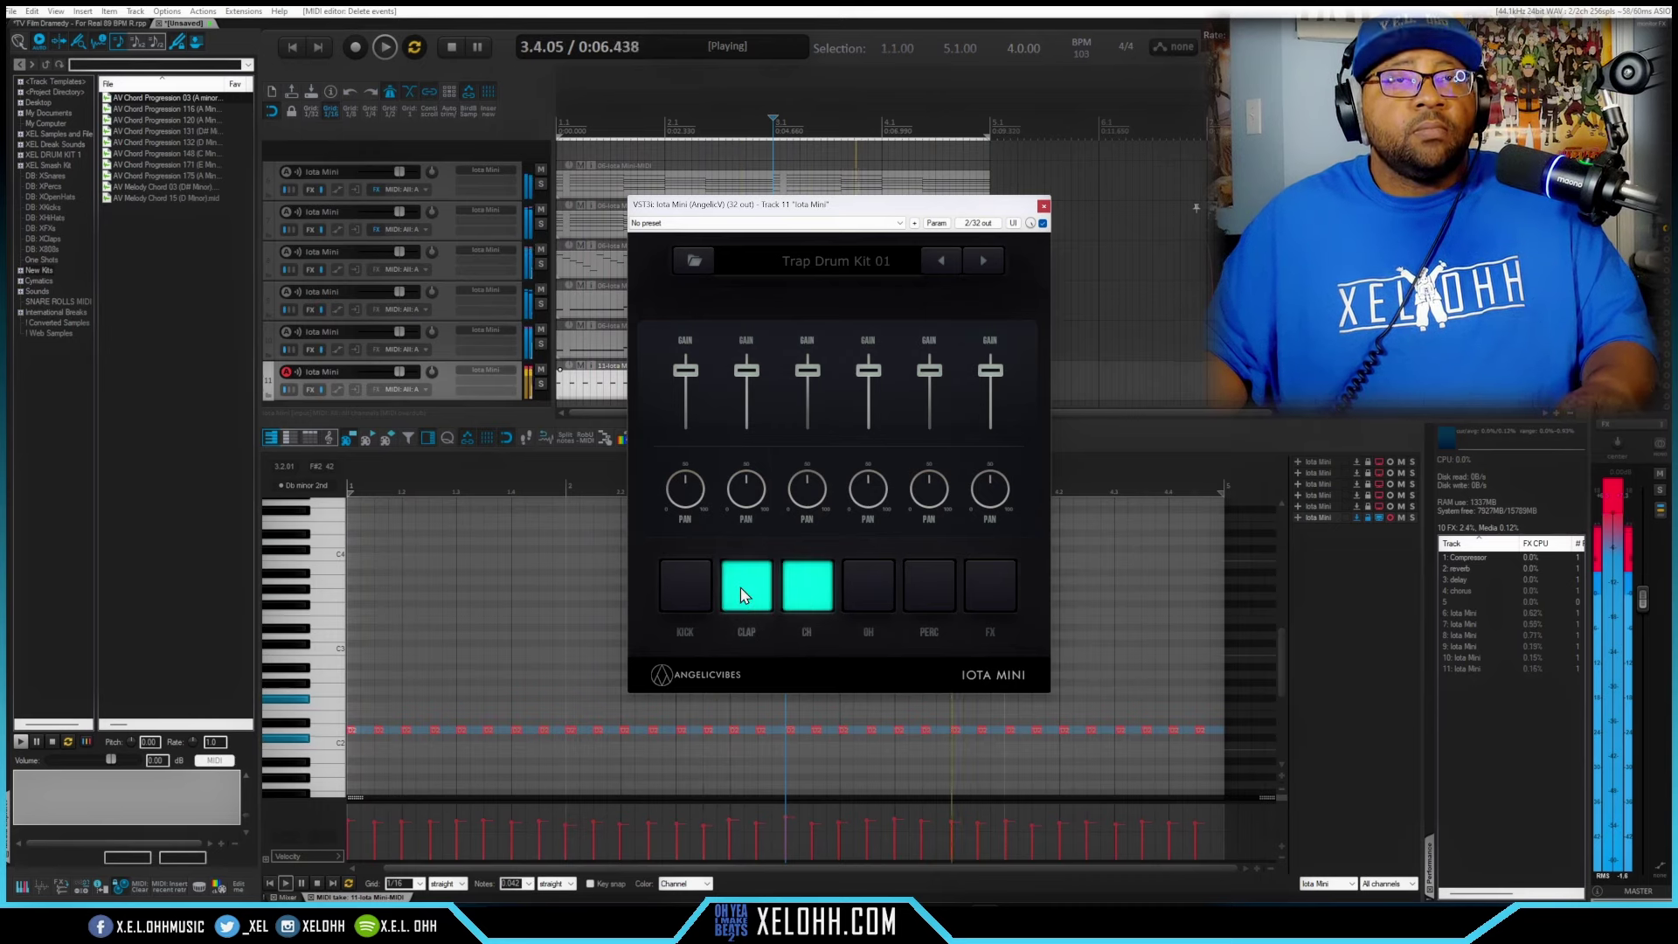
left_click(741, 595)
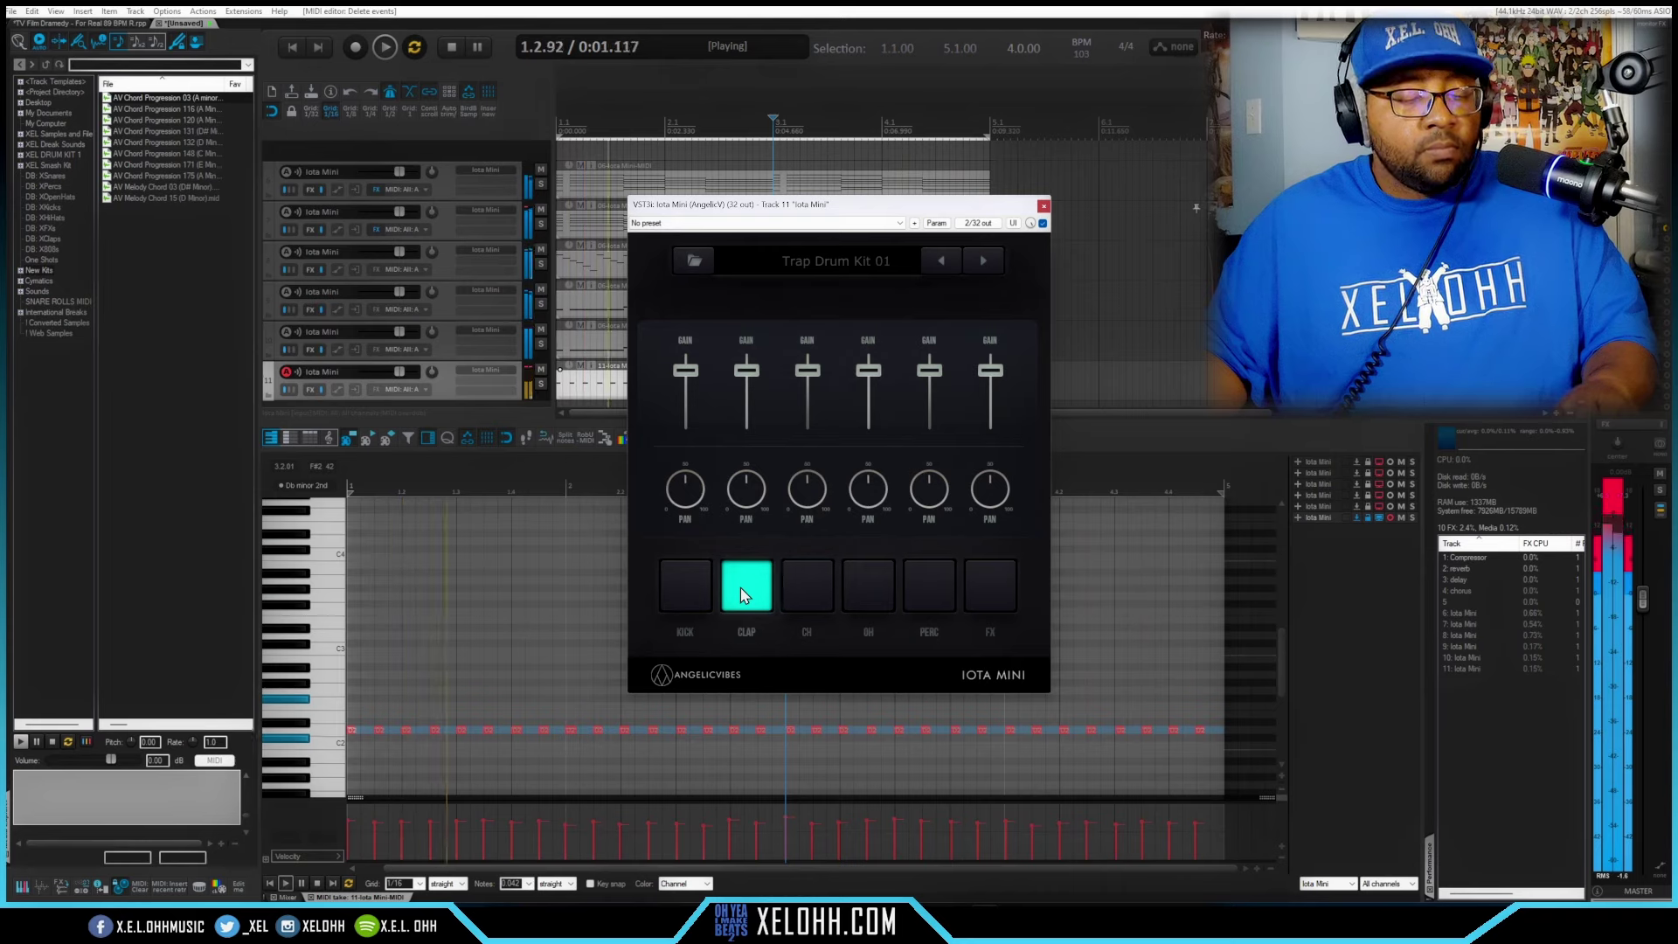
left_click(741, 590)
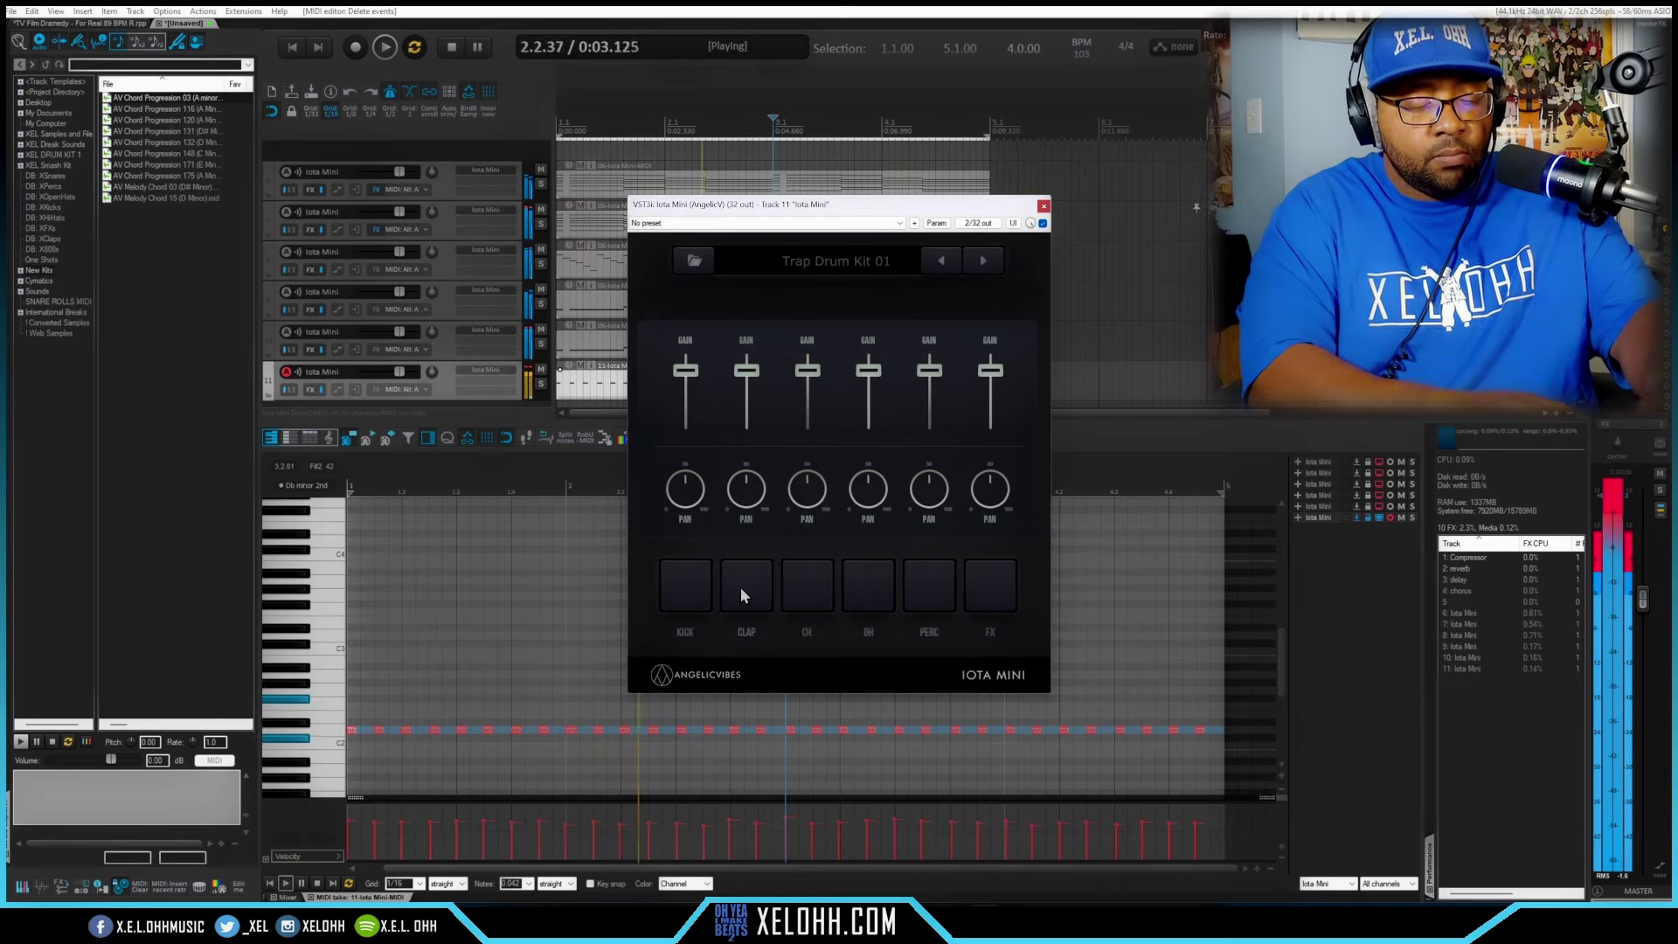
- Record claps on beats 2 and 4 of every bar over the hi-hat pattern
key("ctrl+r")
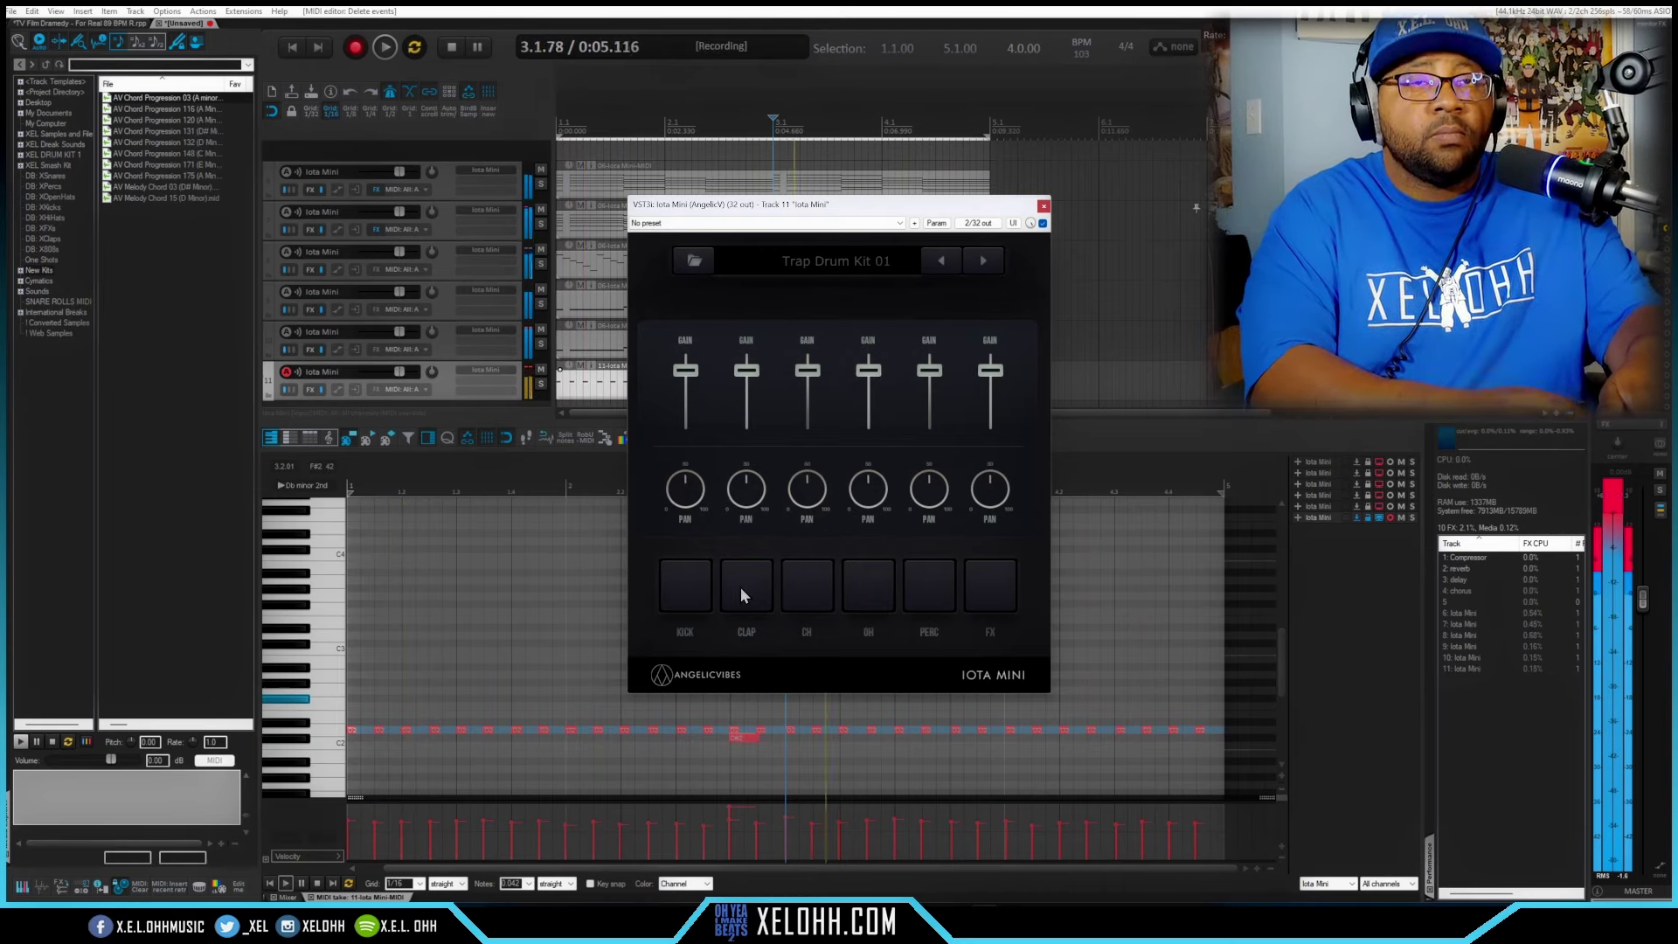
left_click(741, 590)
left_click(741, 590)
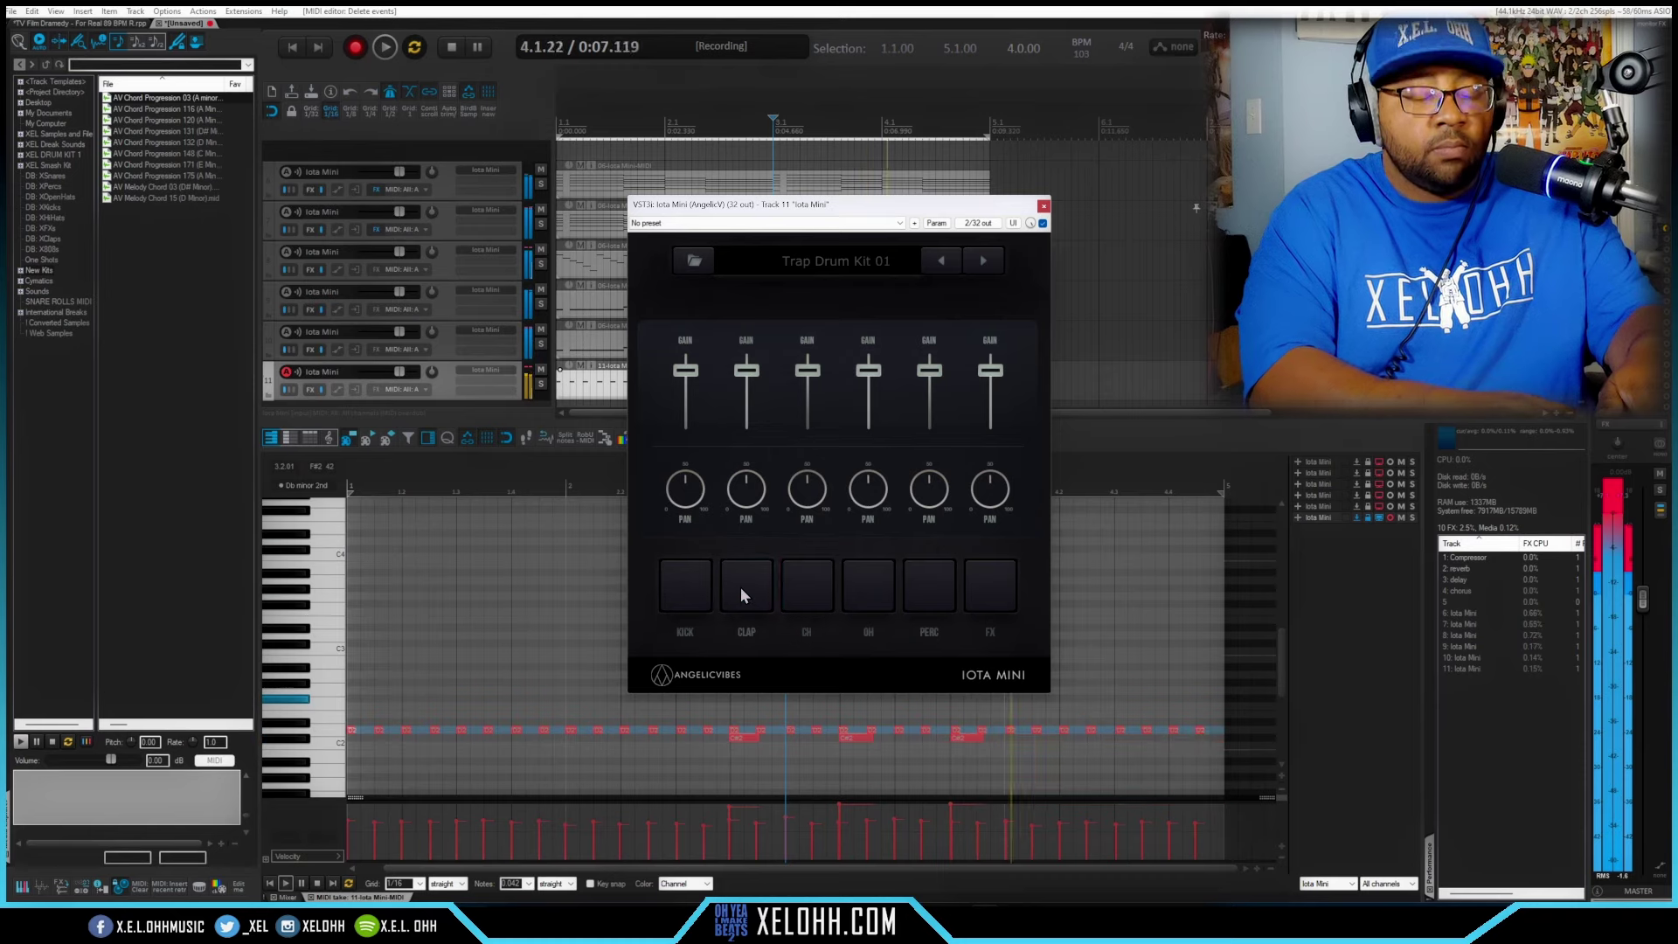
left_click(741, 590)
left_click(741, 590)
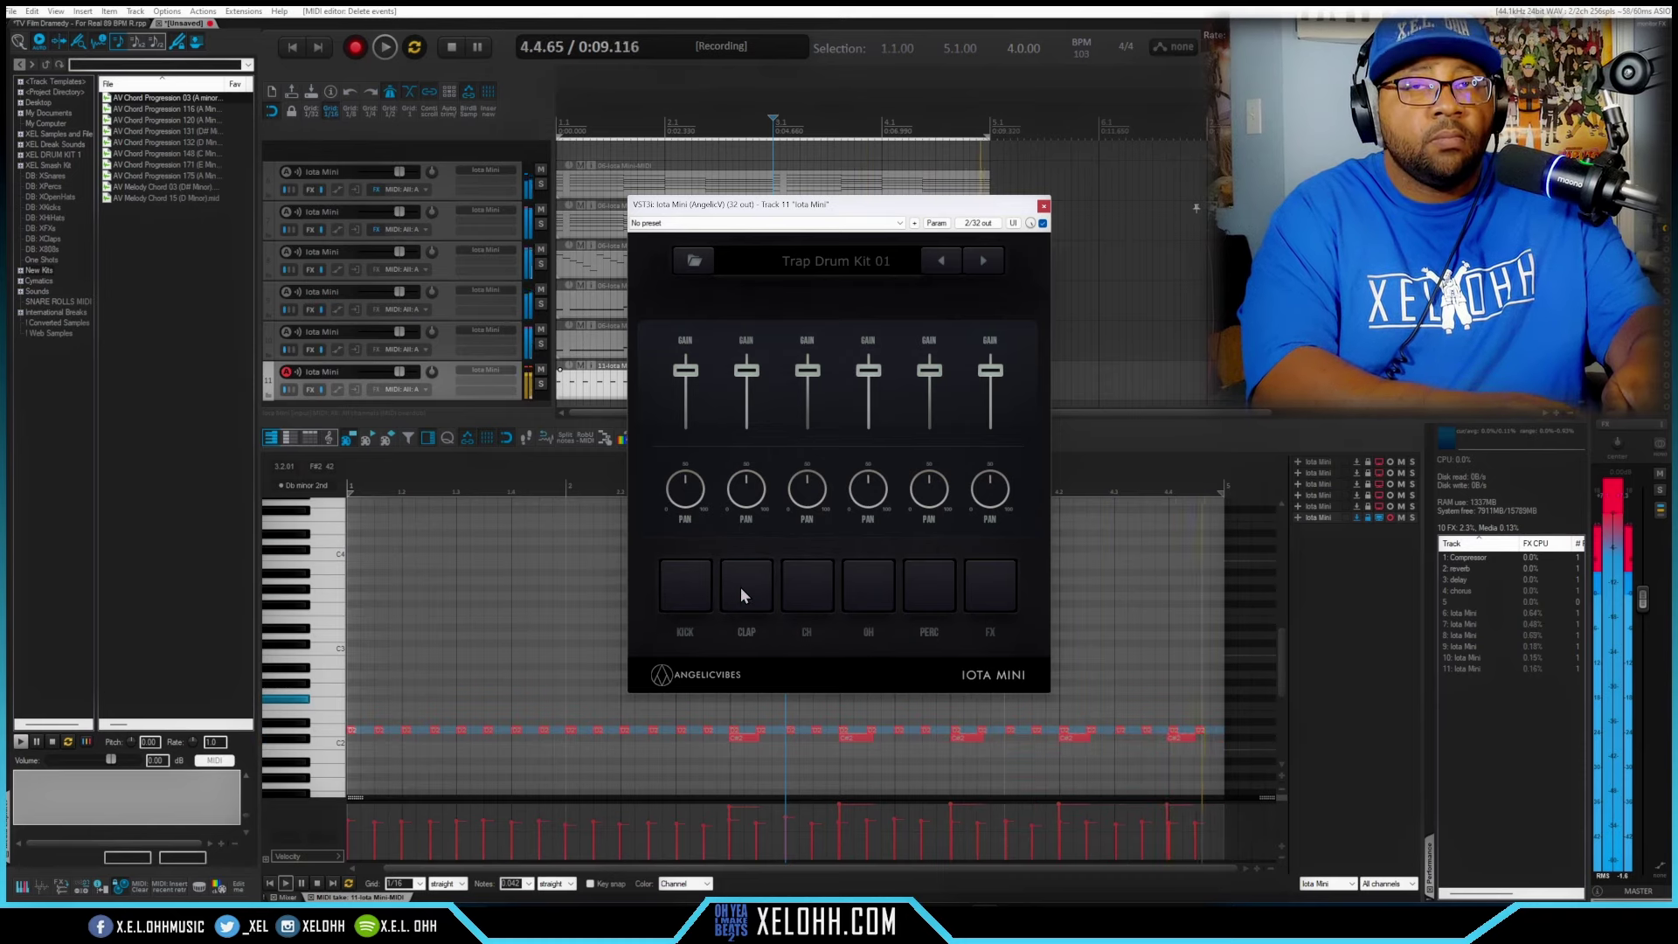
left_click(741, 590)
left_click(741, 590)
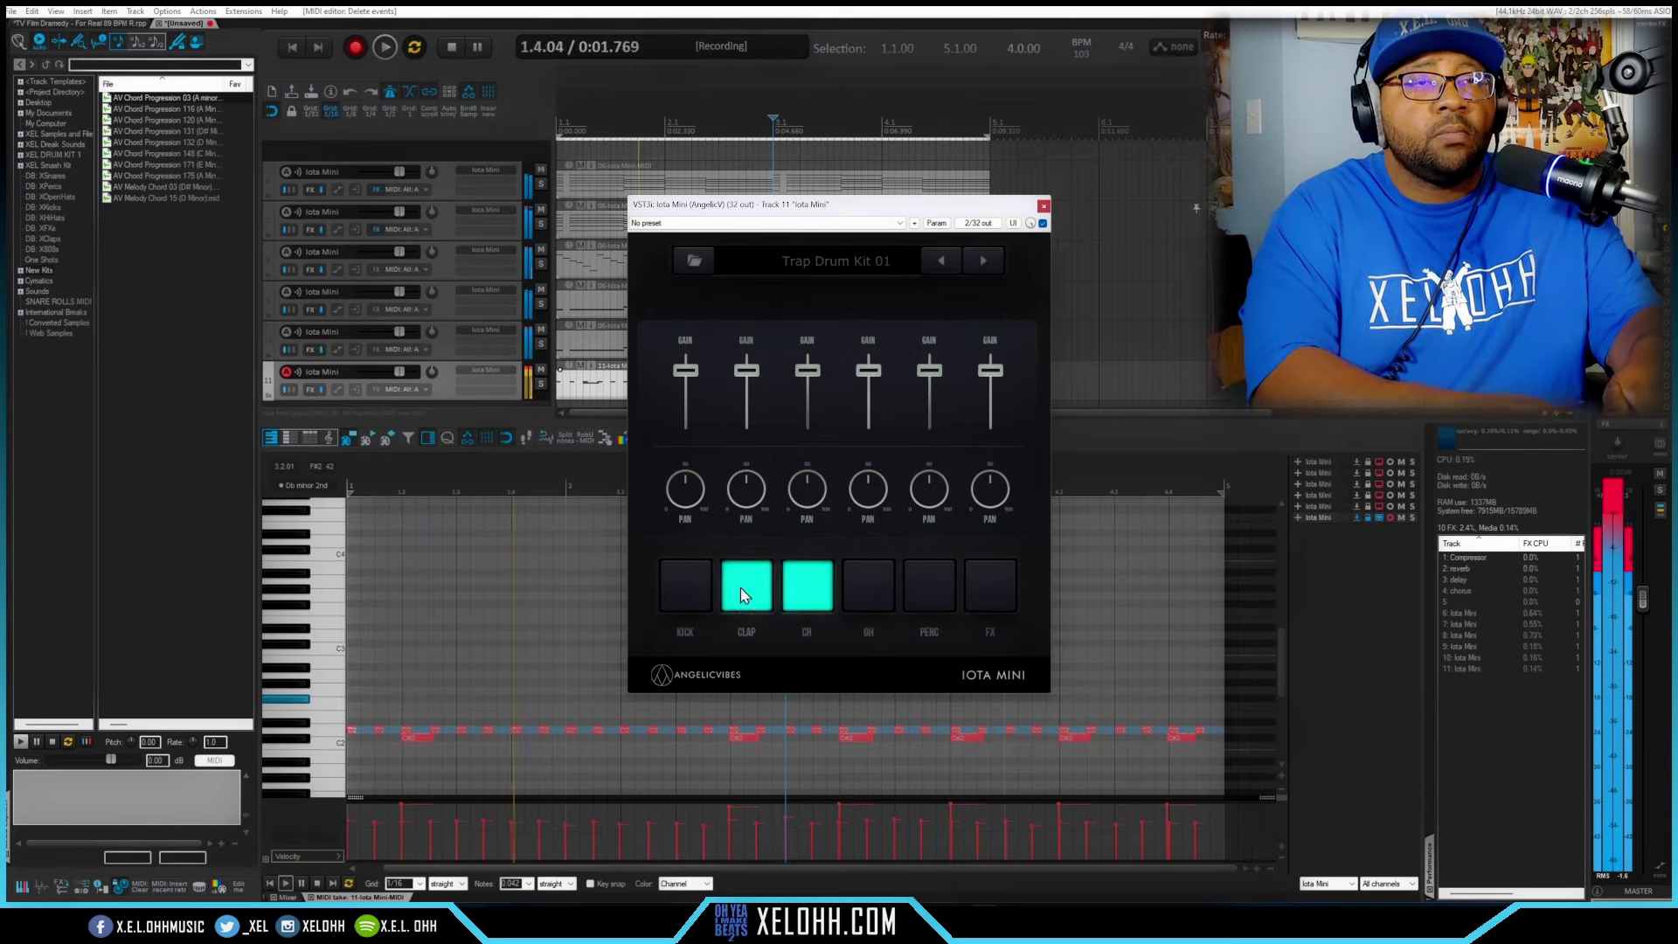
left_click(741, 590)
key("ctrl+r")
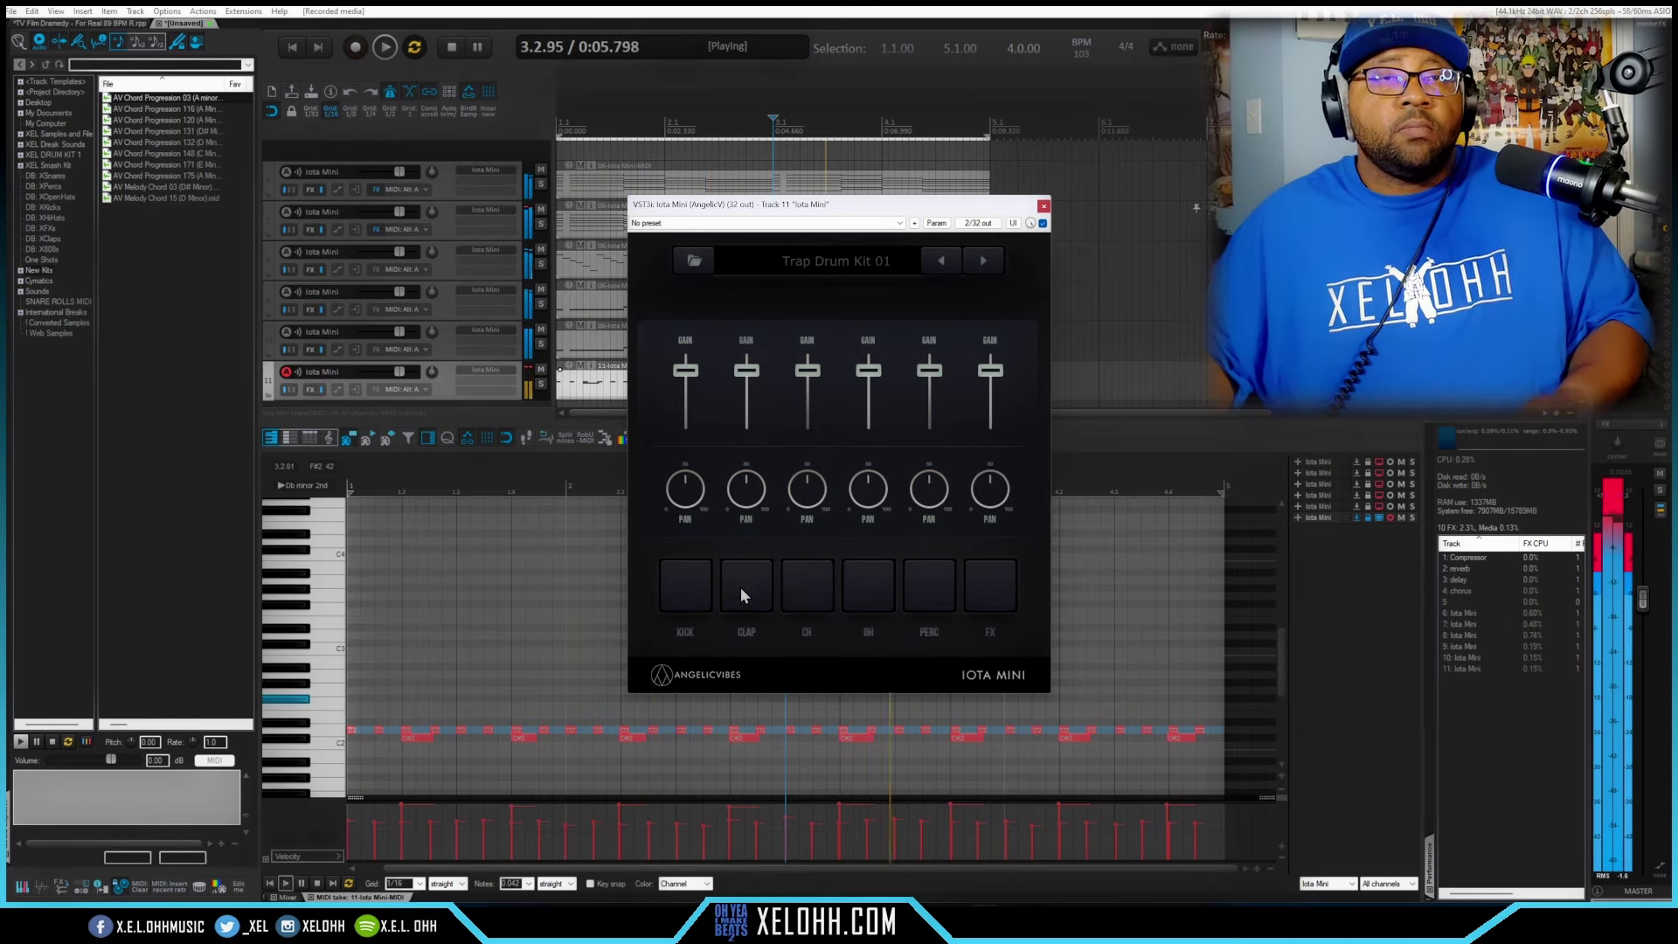
- Record a syncopated kick pattern through all four bars beneath the claps and hi-hats
left_click(686, 600)
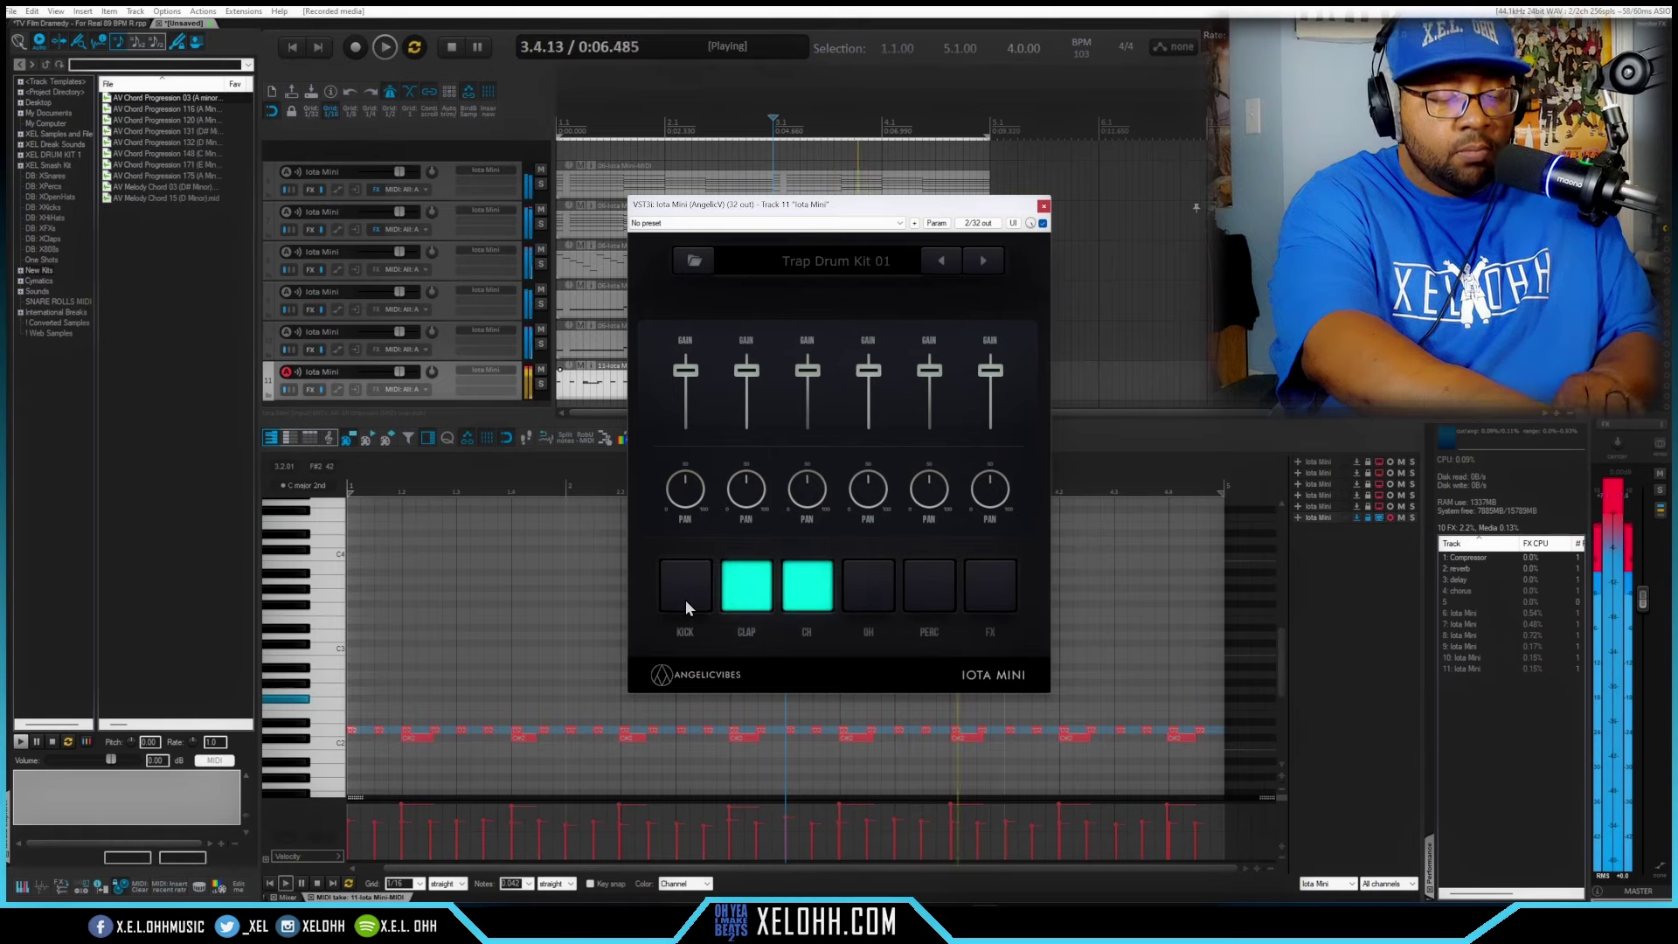
key("ctrl+r")
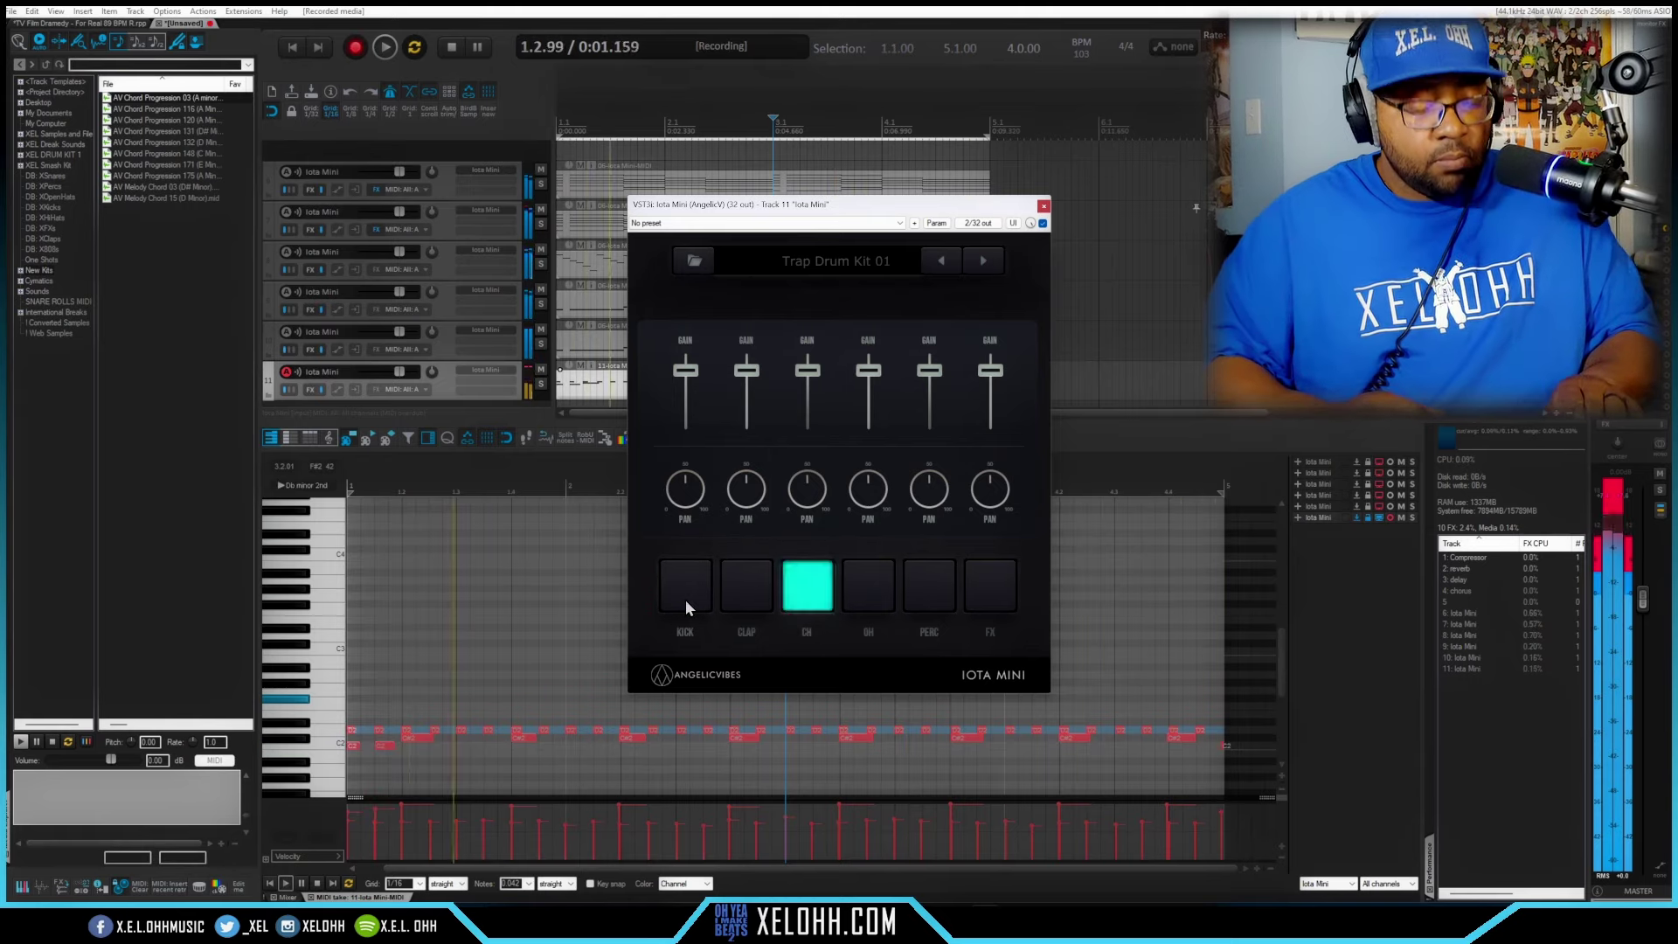
left_click(685, 600)
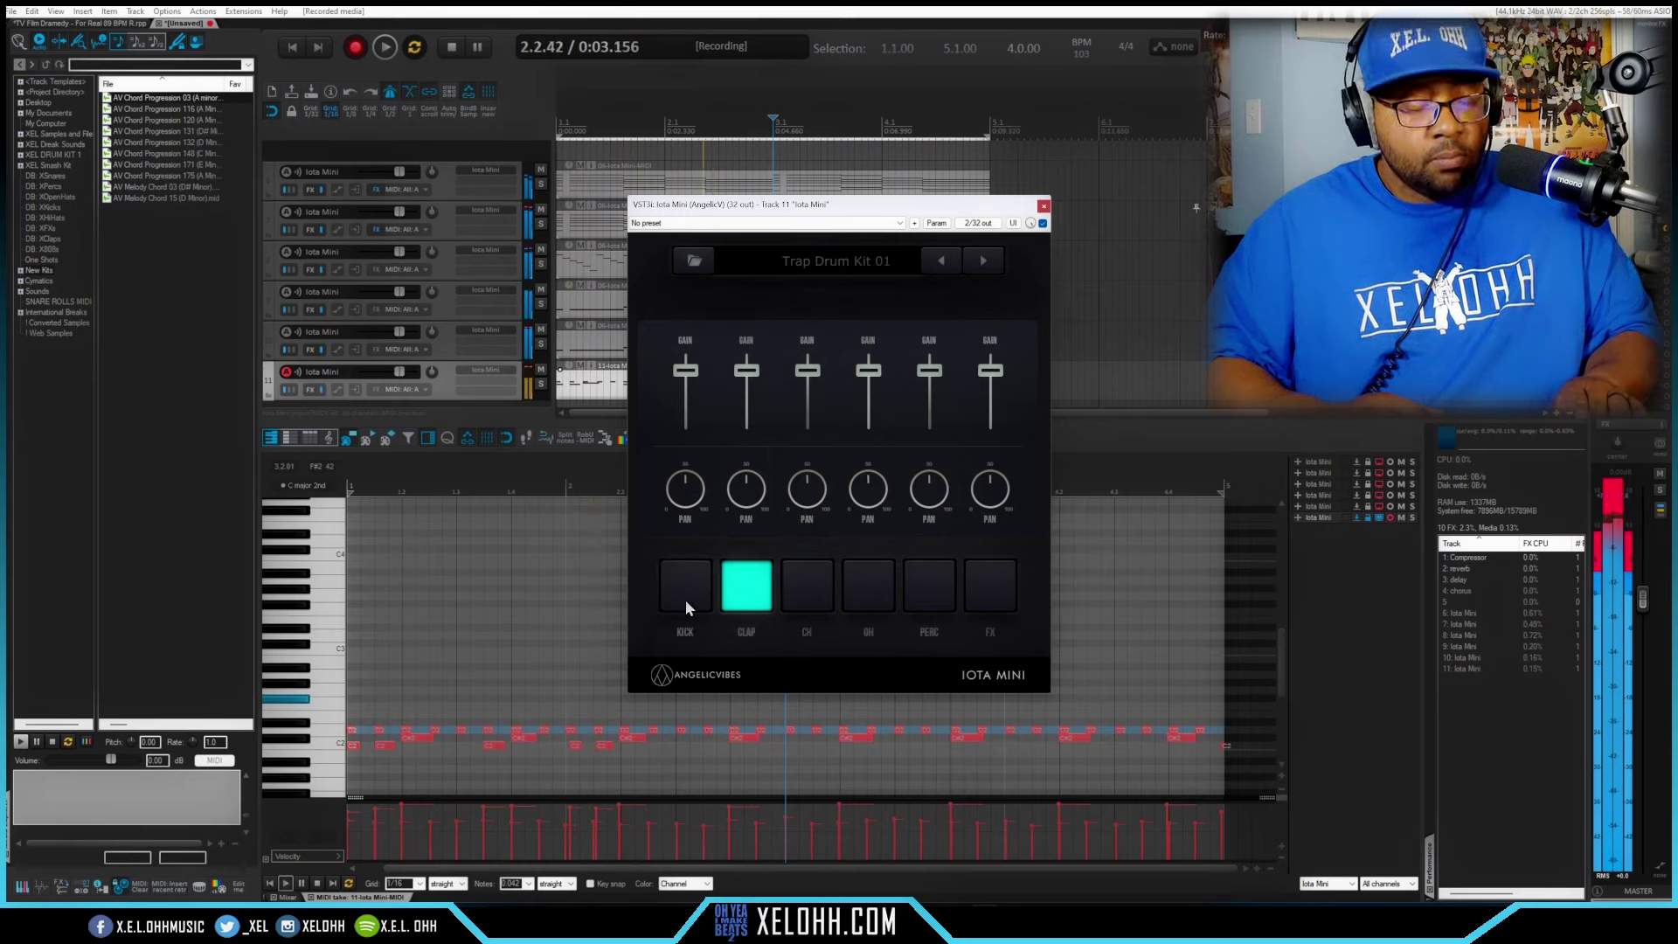
left_click(685, 600)
left_click(685, 599)
left_click(685, 600)
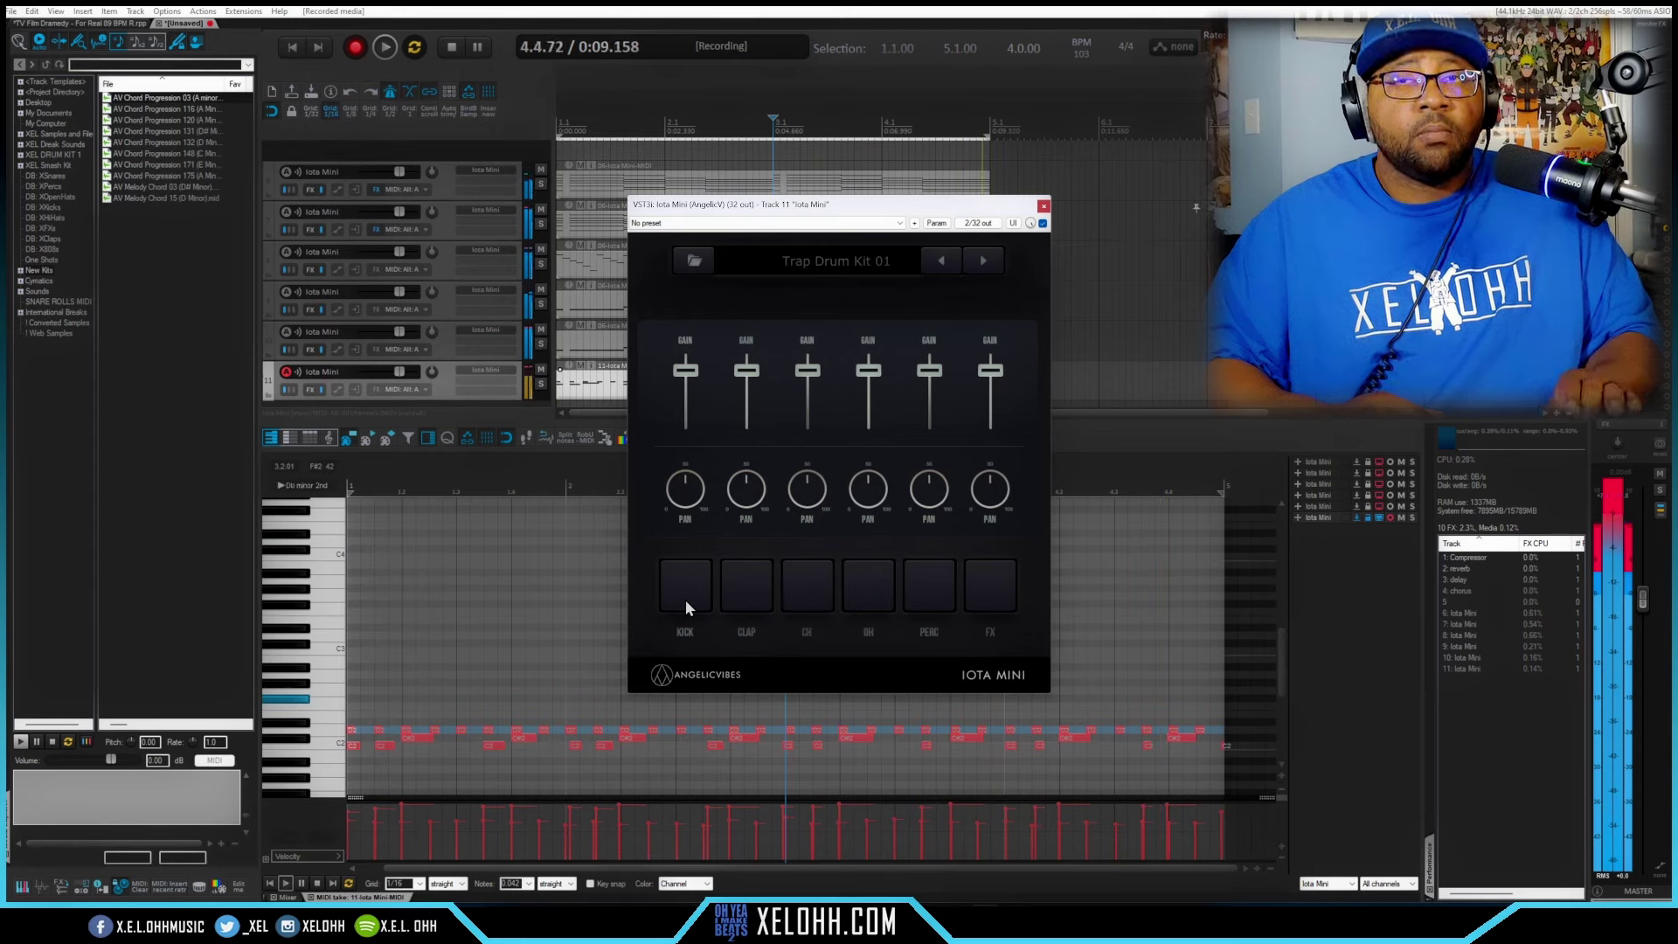
key("ctrl+r")
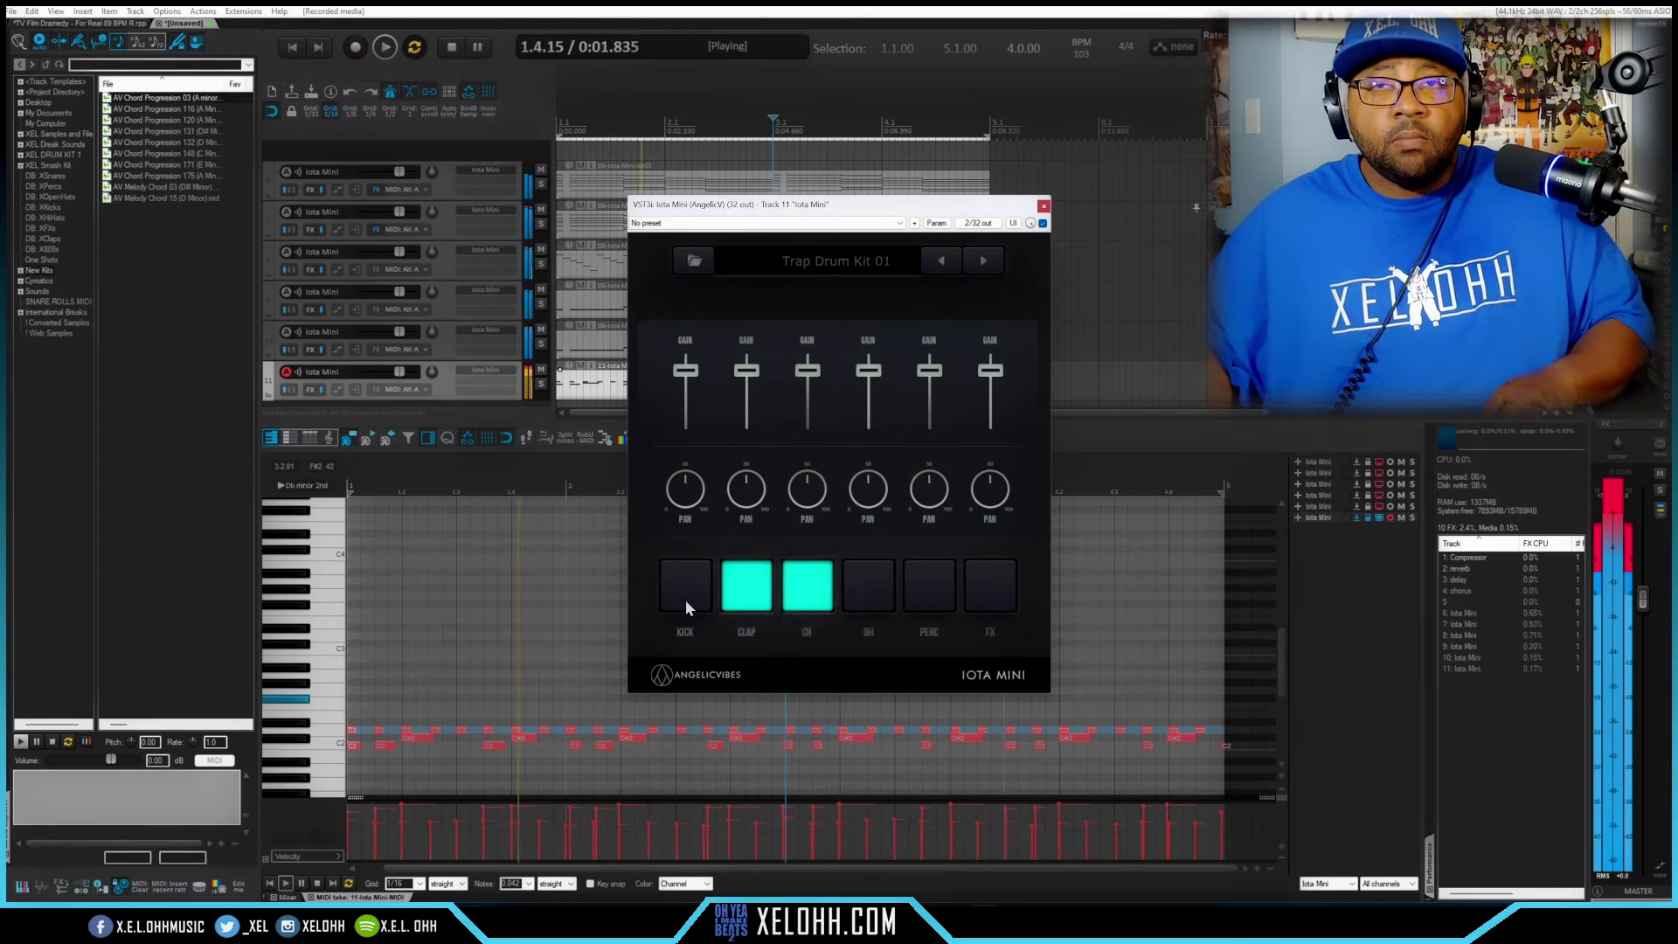
- Delete the stray kick note at the end of bar 4 and quantize all drum notes to the grid at 100% strength
double_click(1226, 744)
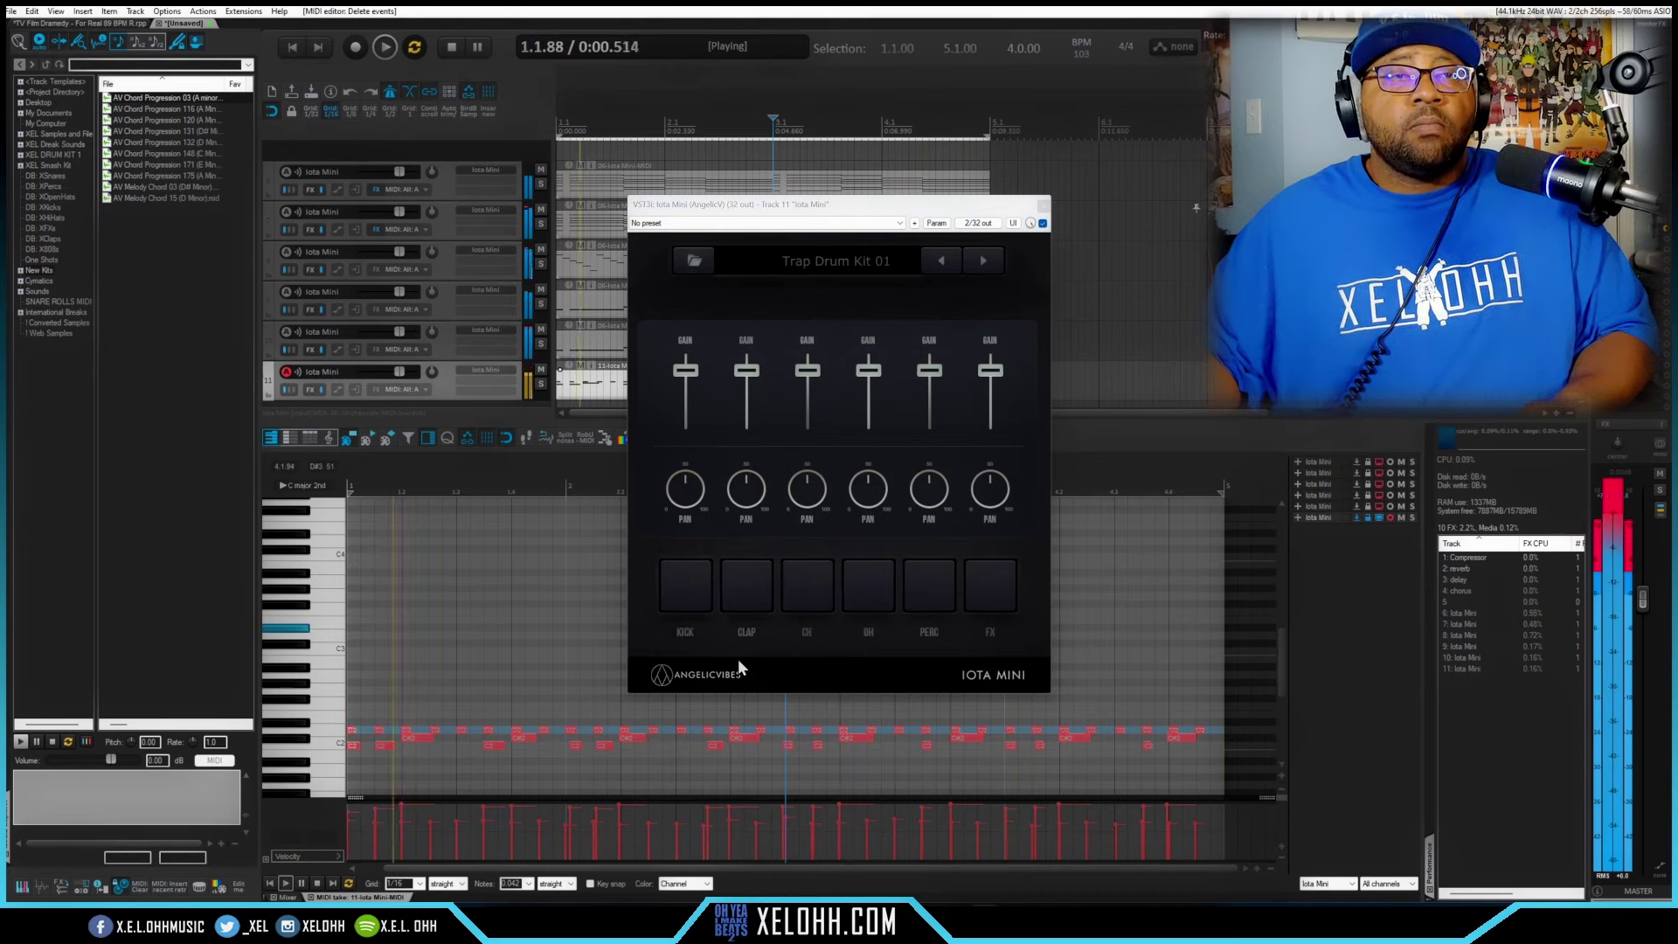
key("space")
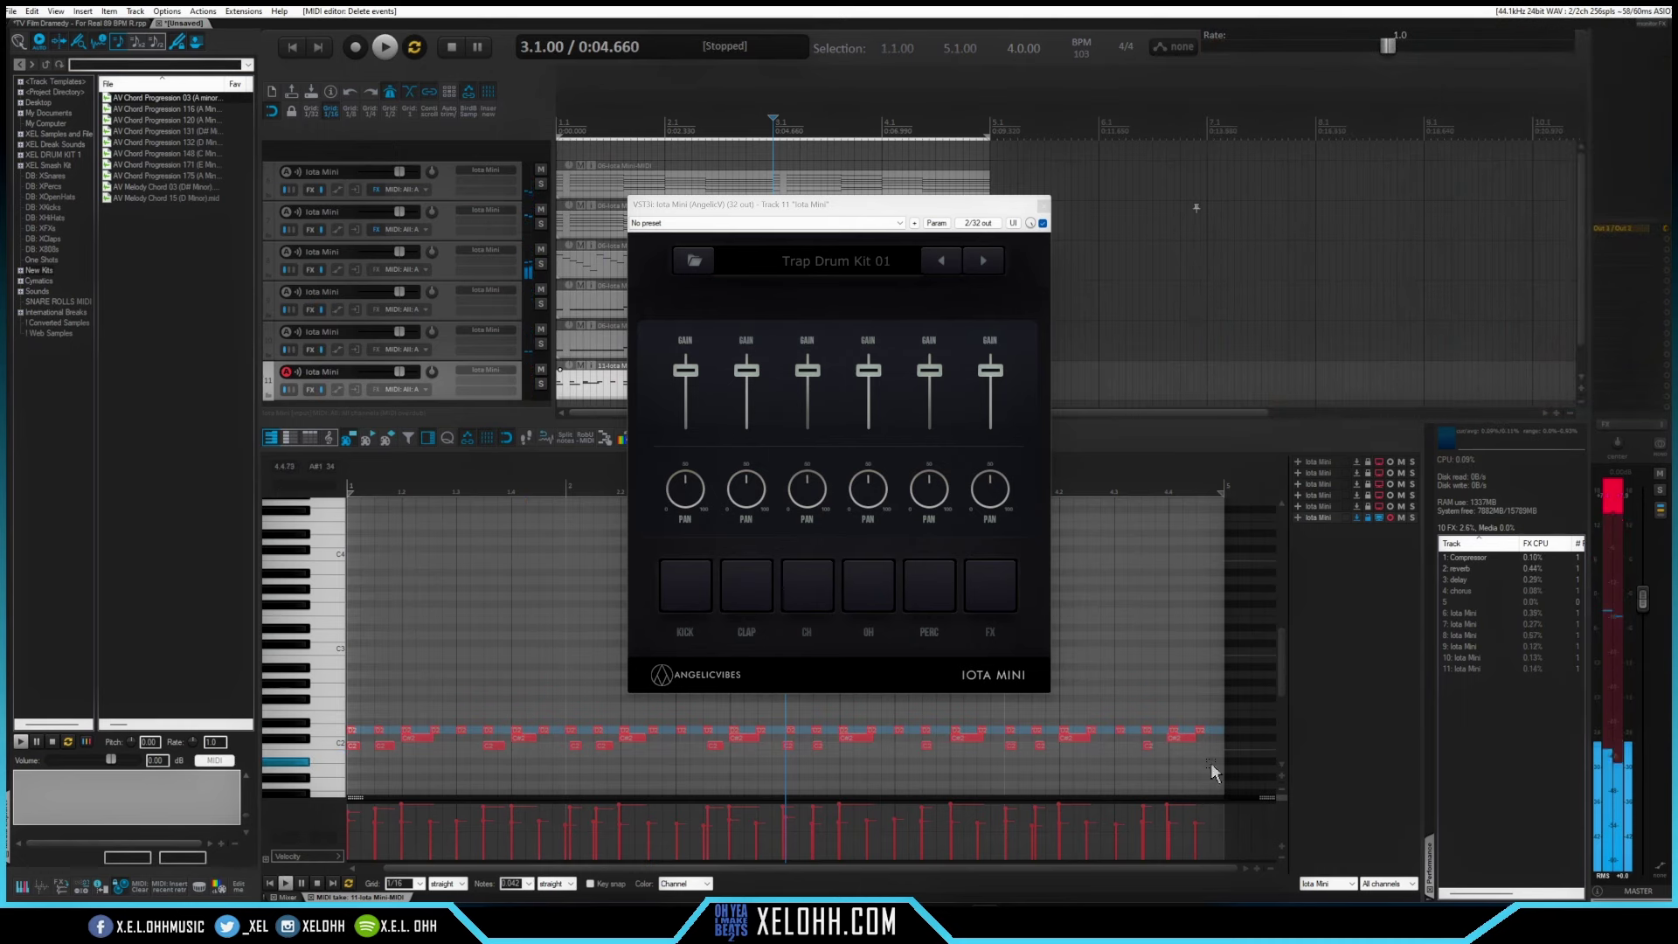
left_click_drag(1211, 763, 345, 709)
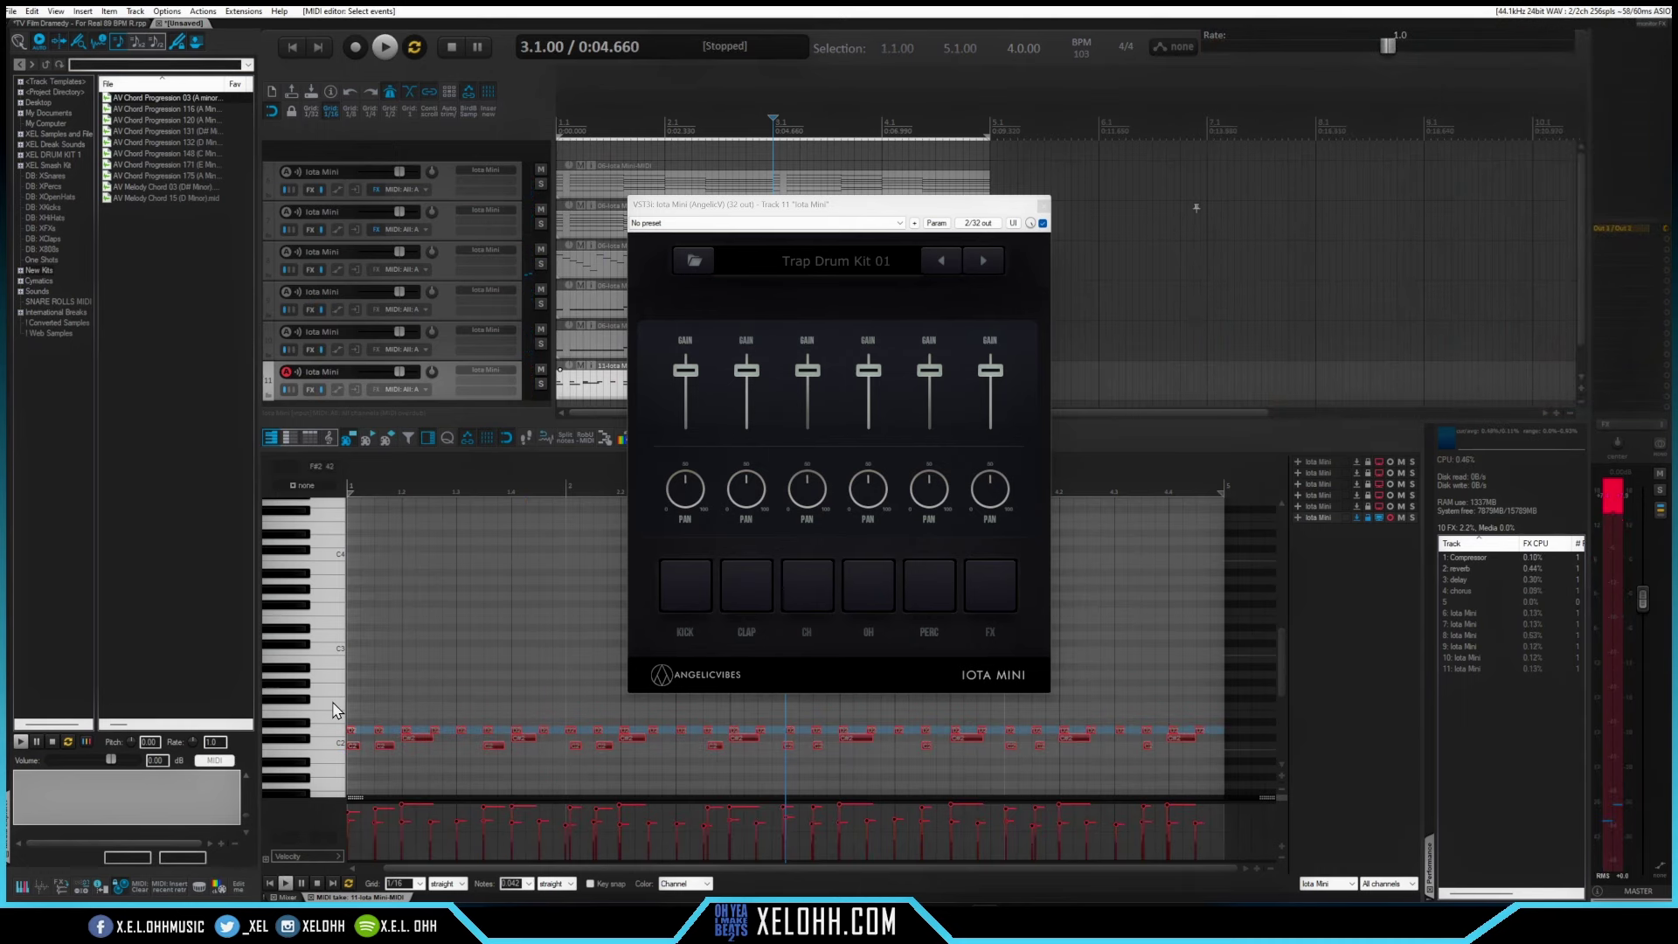
key("ctrl+q")
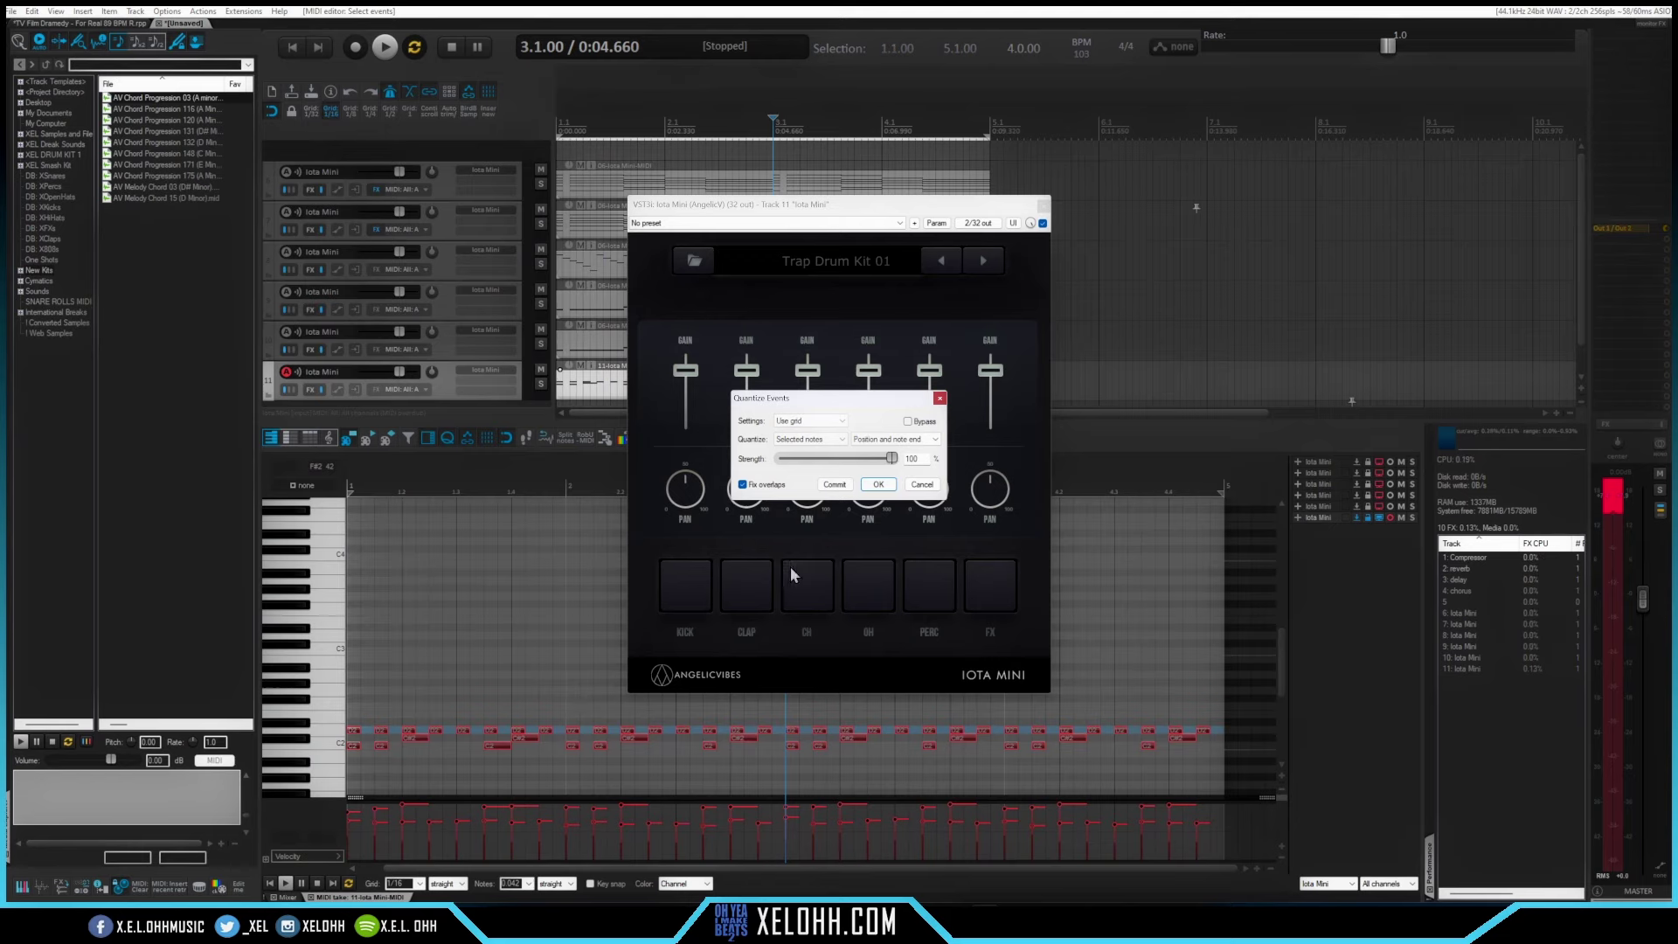
left_click(878, 484)
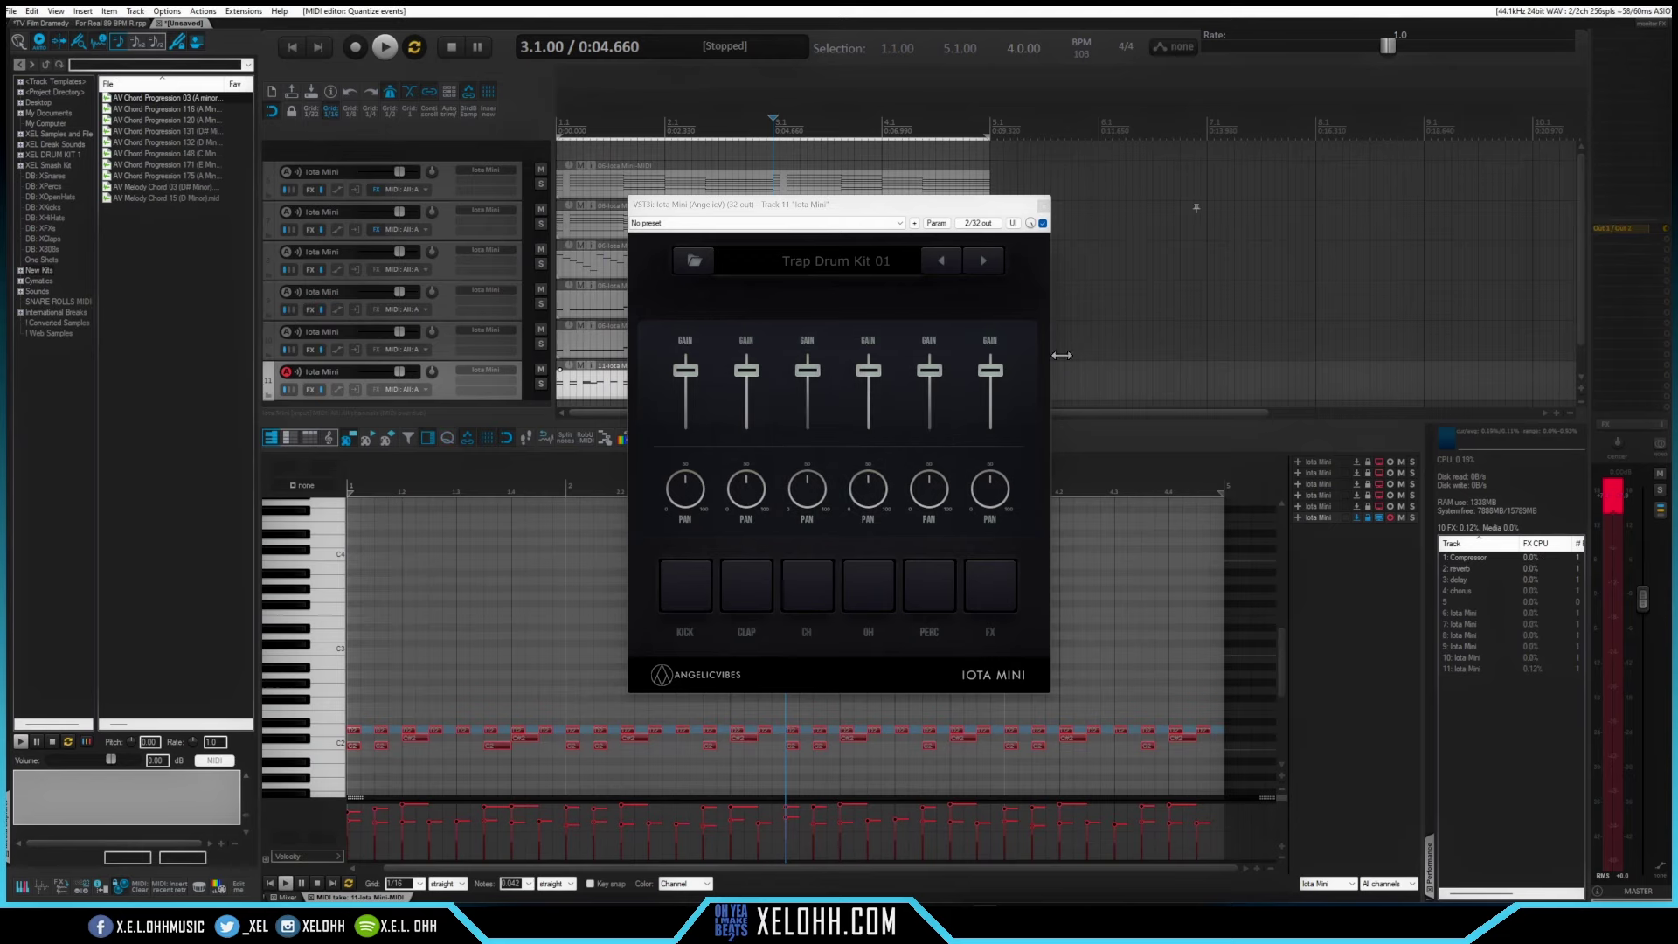
- Close the drum instrument, duplicate the drum track twice and select the original track's drum item
left_click(1043, 205)
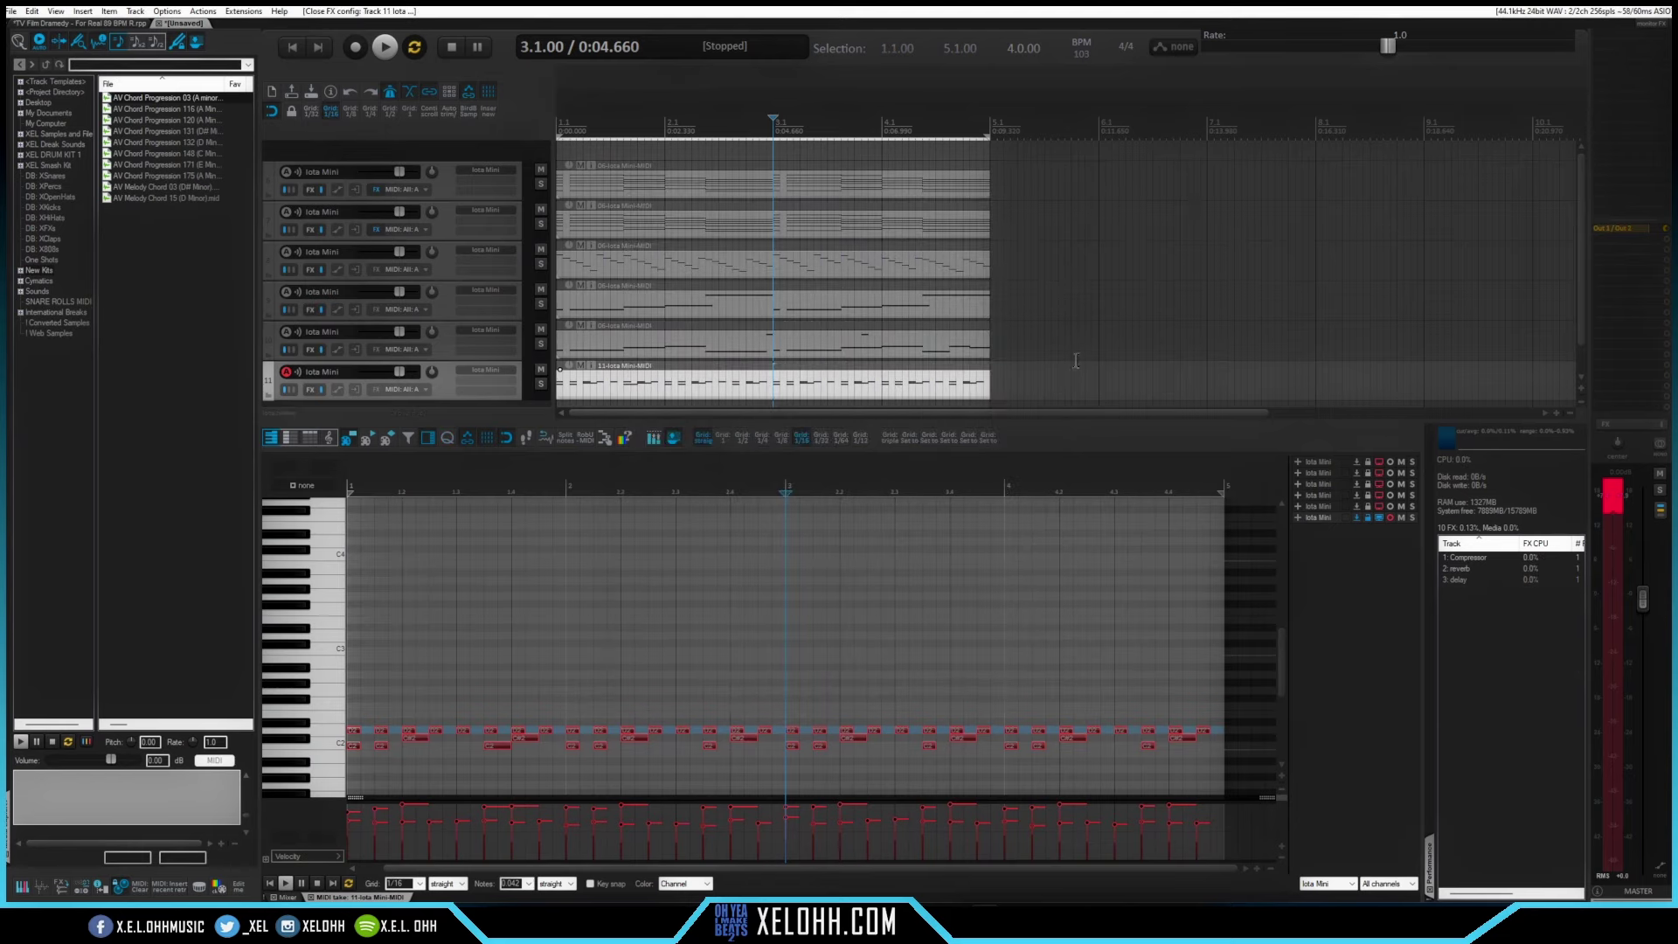
scroll(1076, 360, "down", 1)
right_click(450, 360)
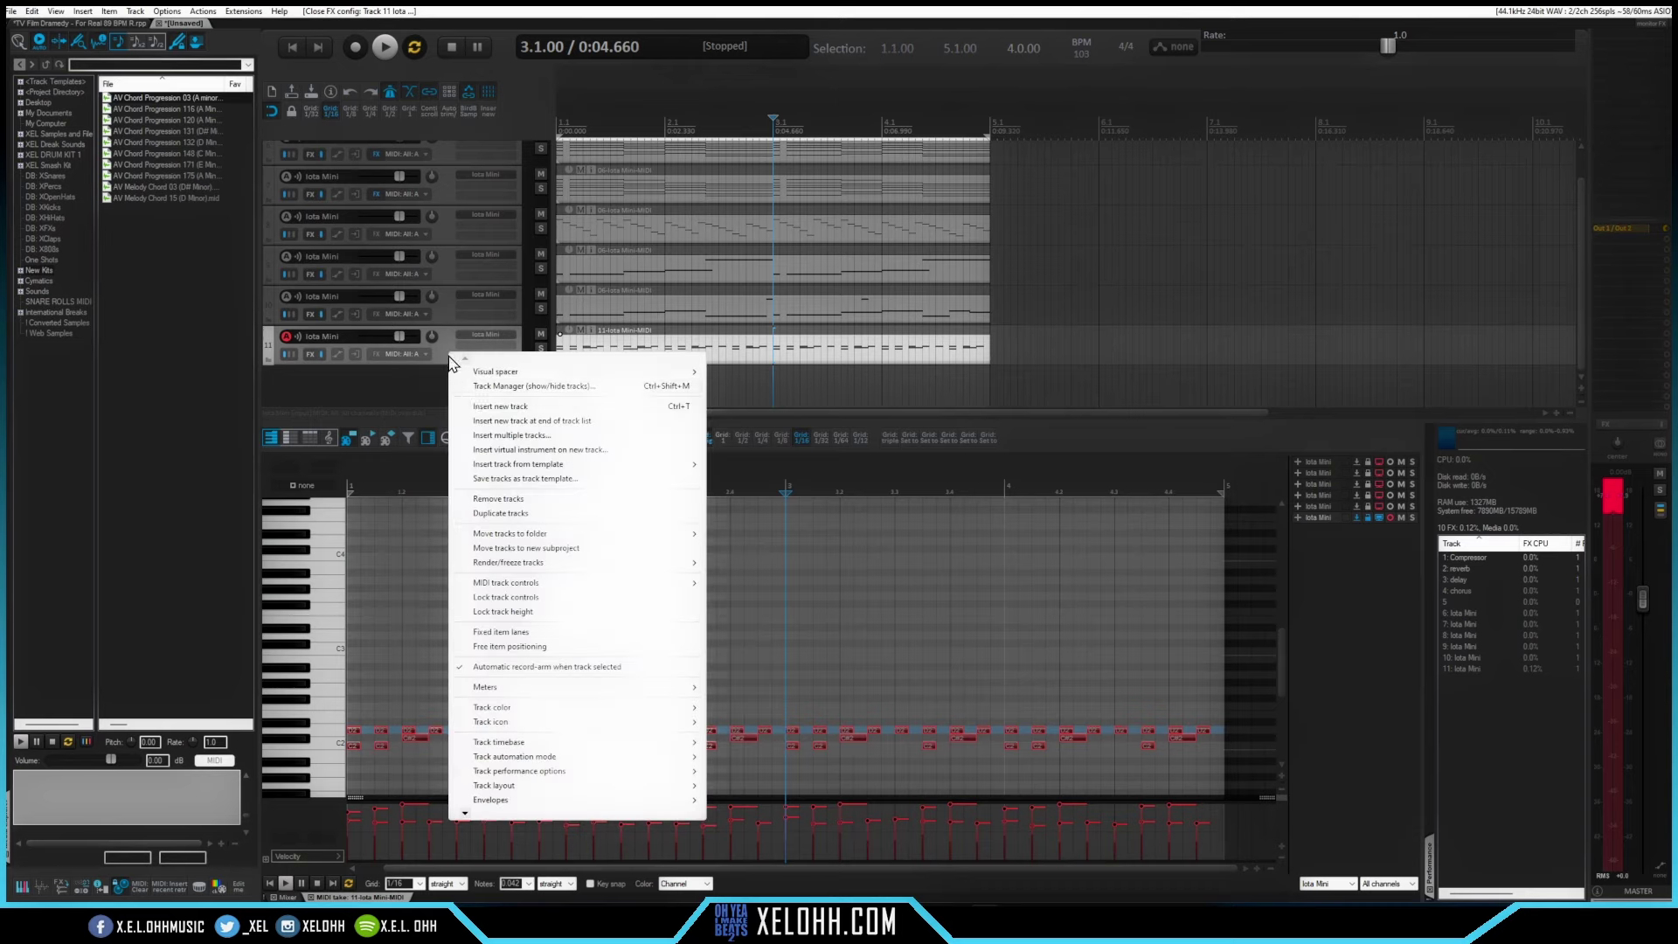
left_click(502, 513)
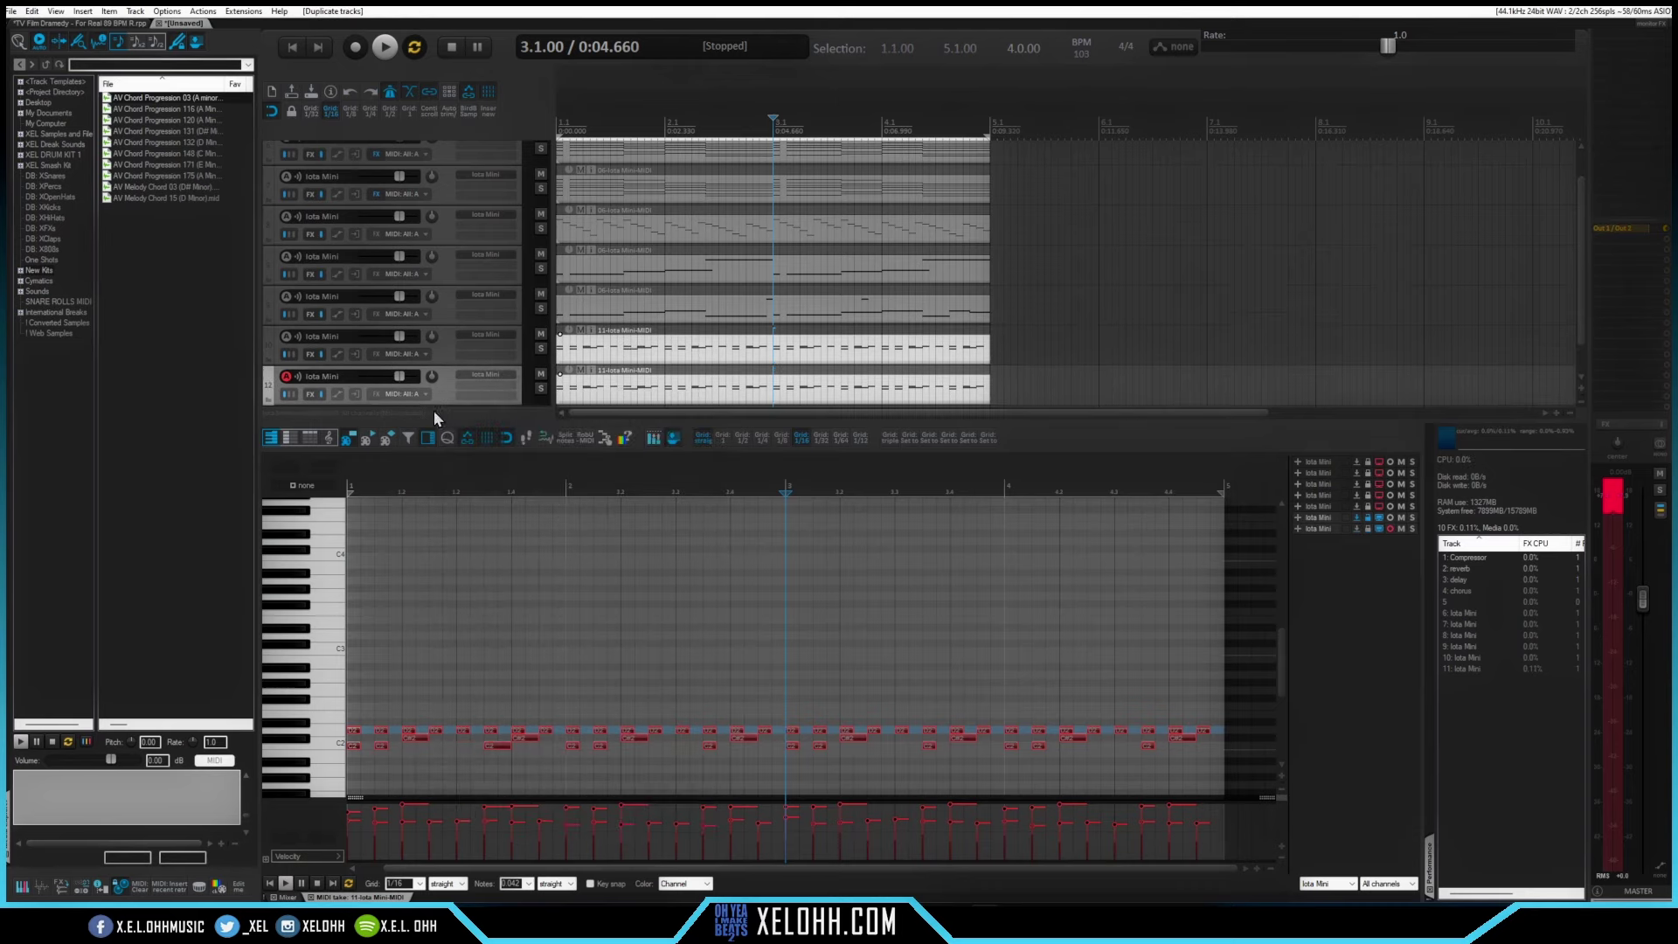
right_click(442, 398)
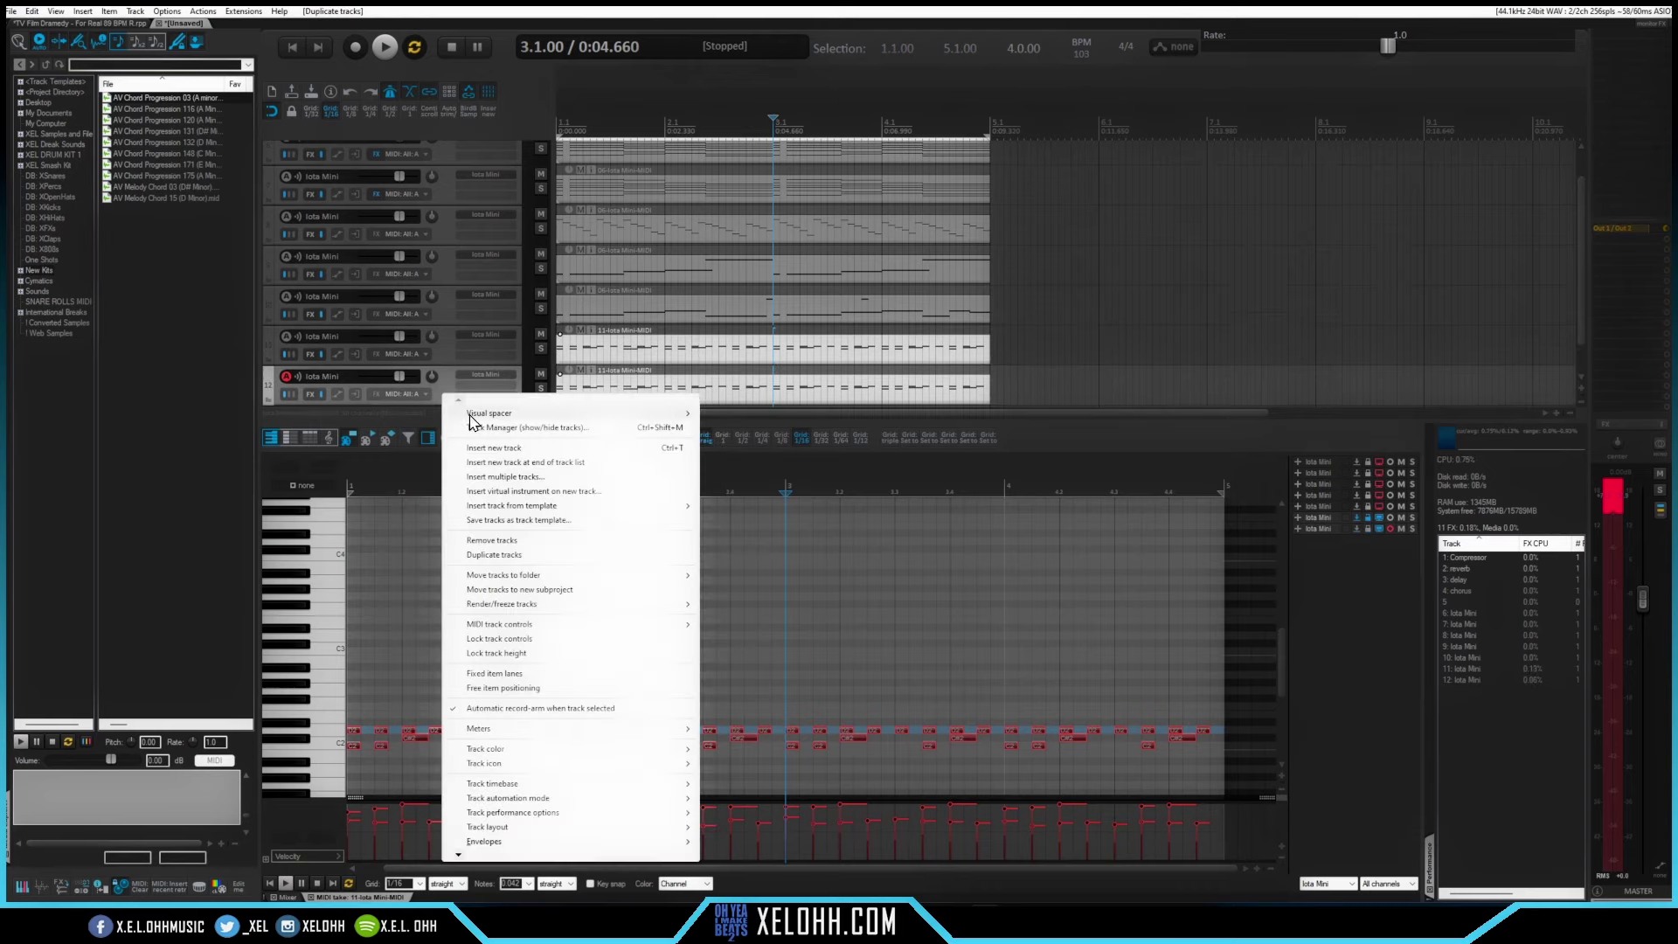
left_click(494, 556)
scroll(1023, 367, "down", 1)
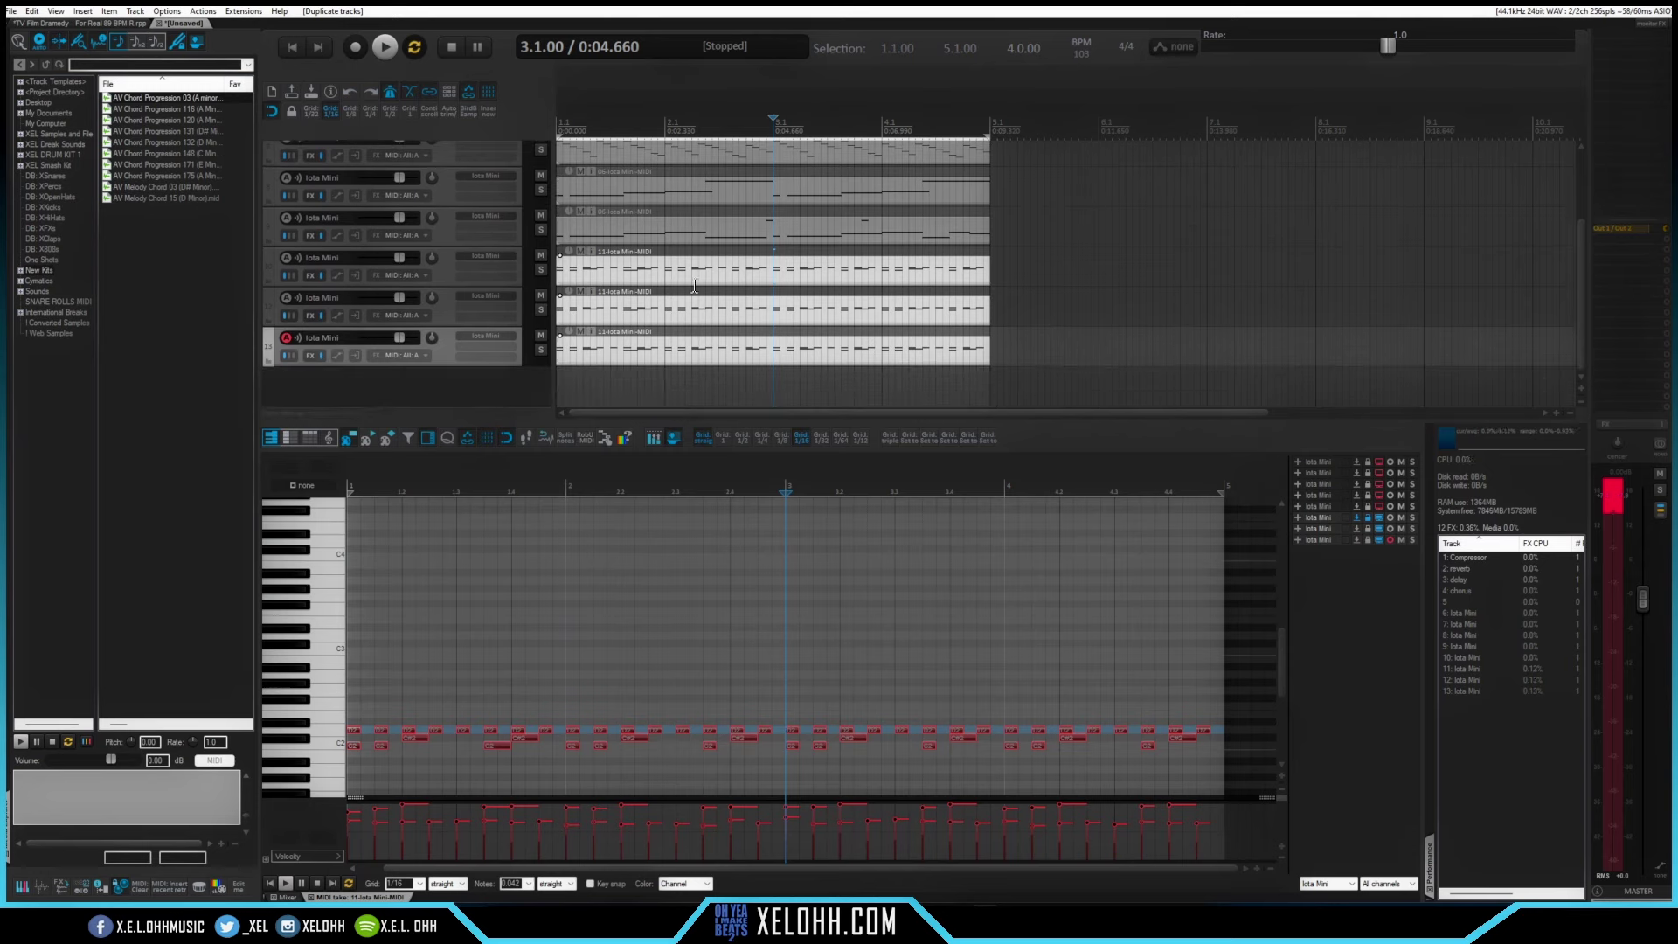
left_click(630, 271)
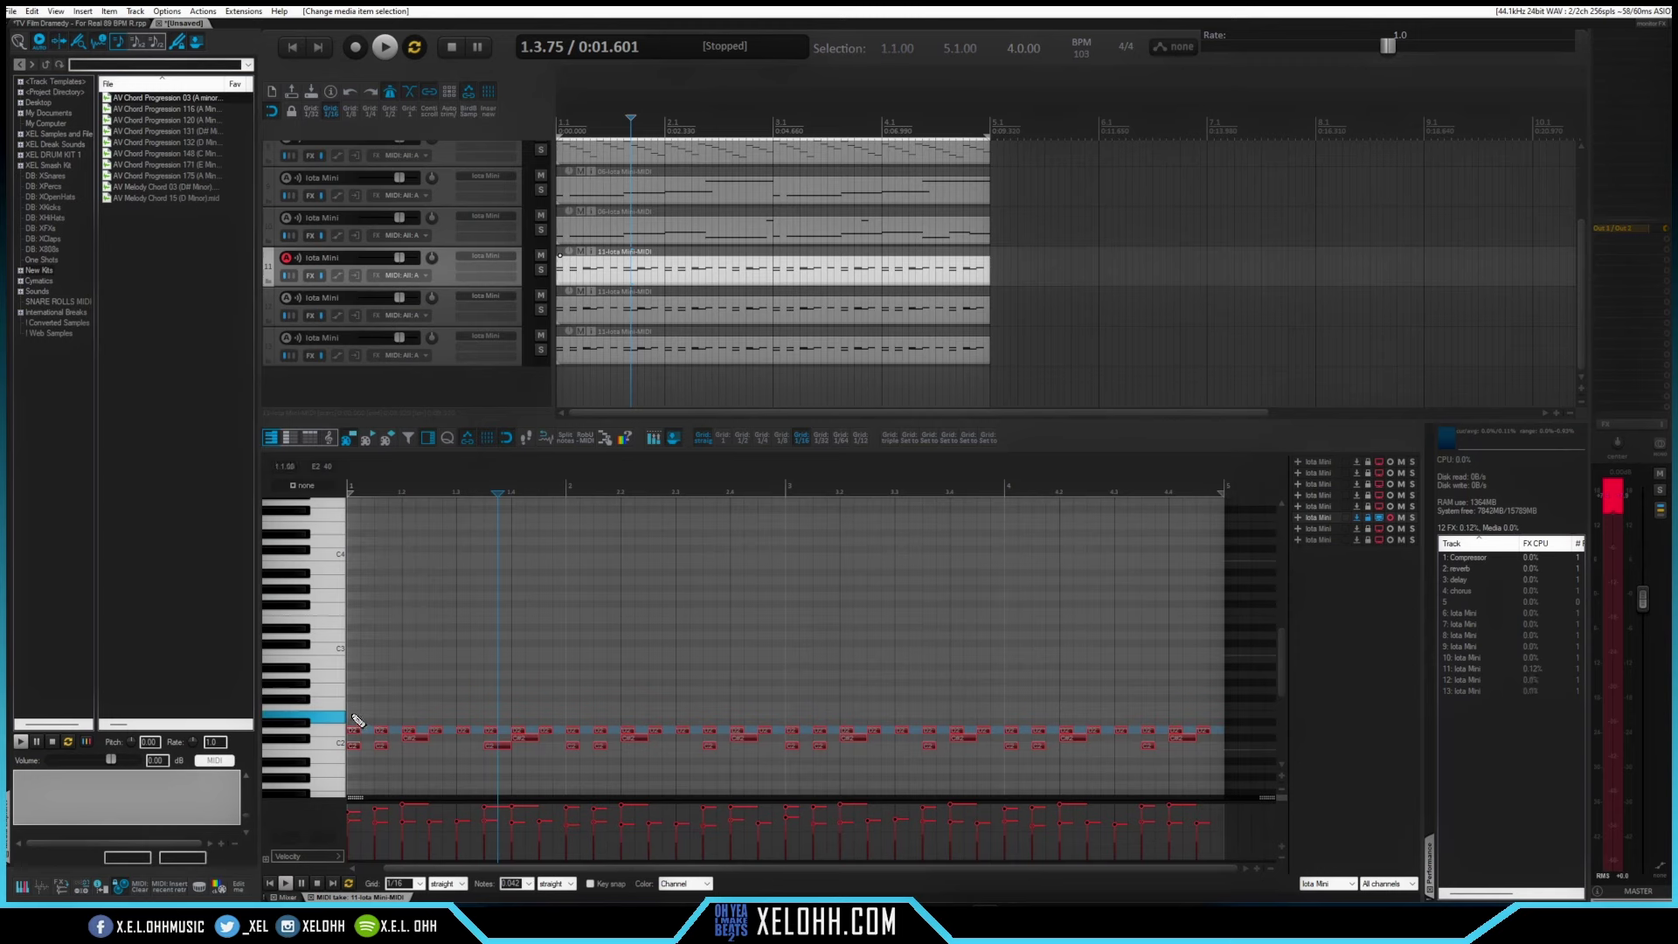
- Delete all hi-hat and clap notes from the original drum track, keeping only the kick pattern
key("ctrl+a")
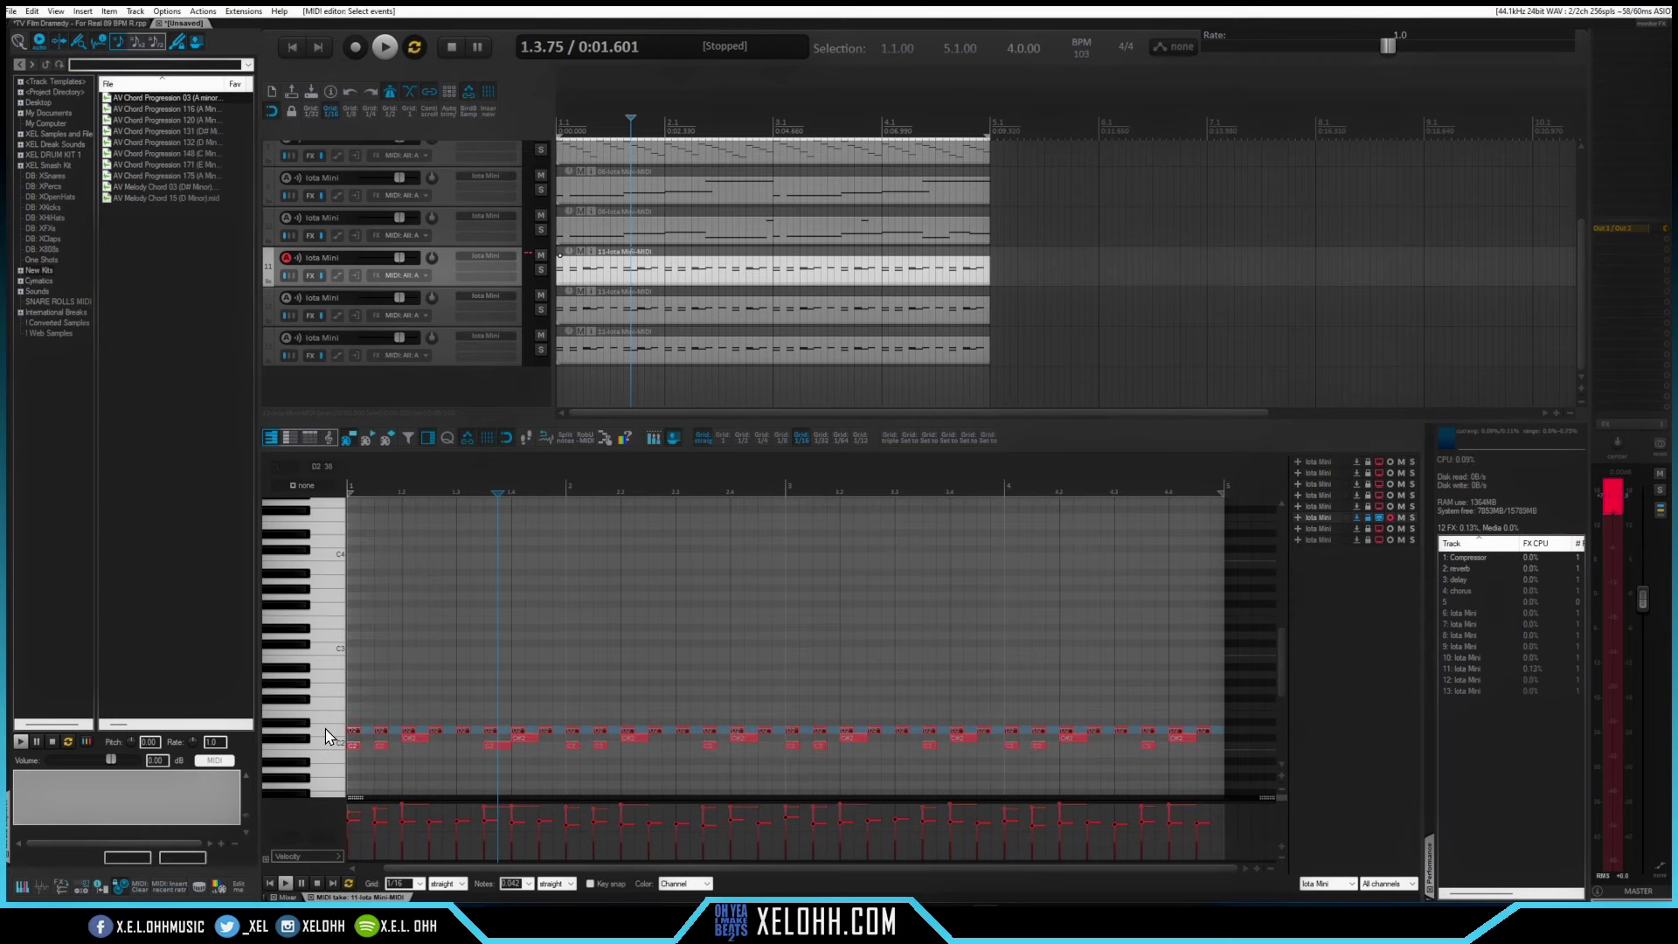
left_click(327, 731)
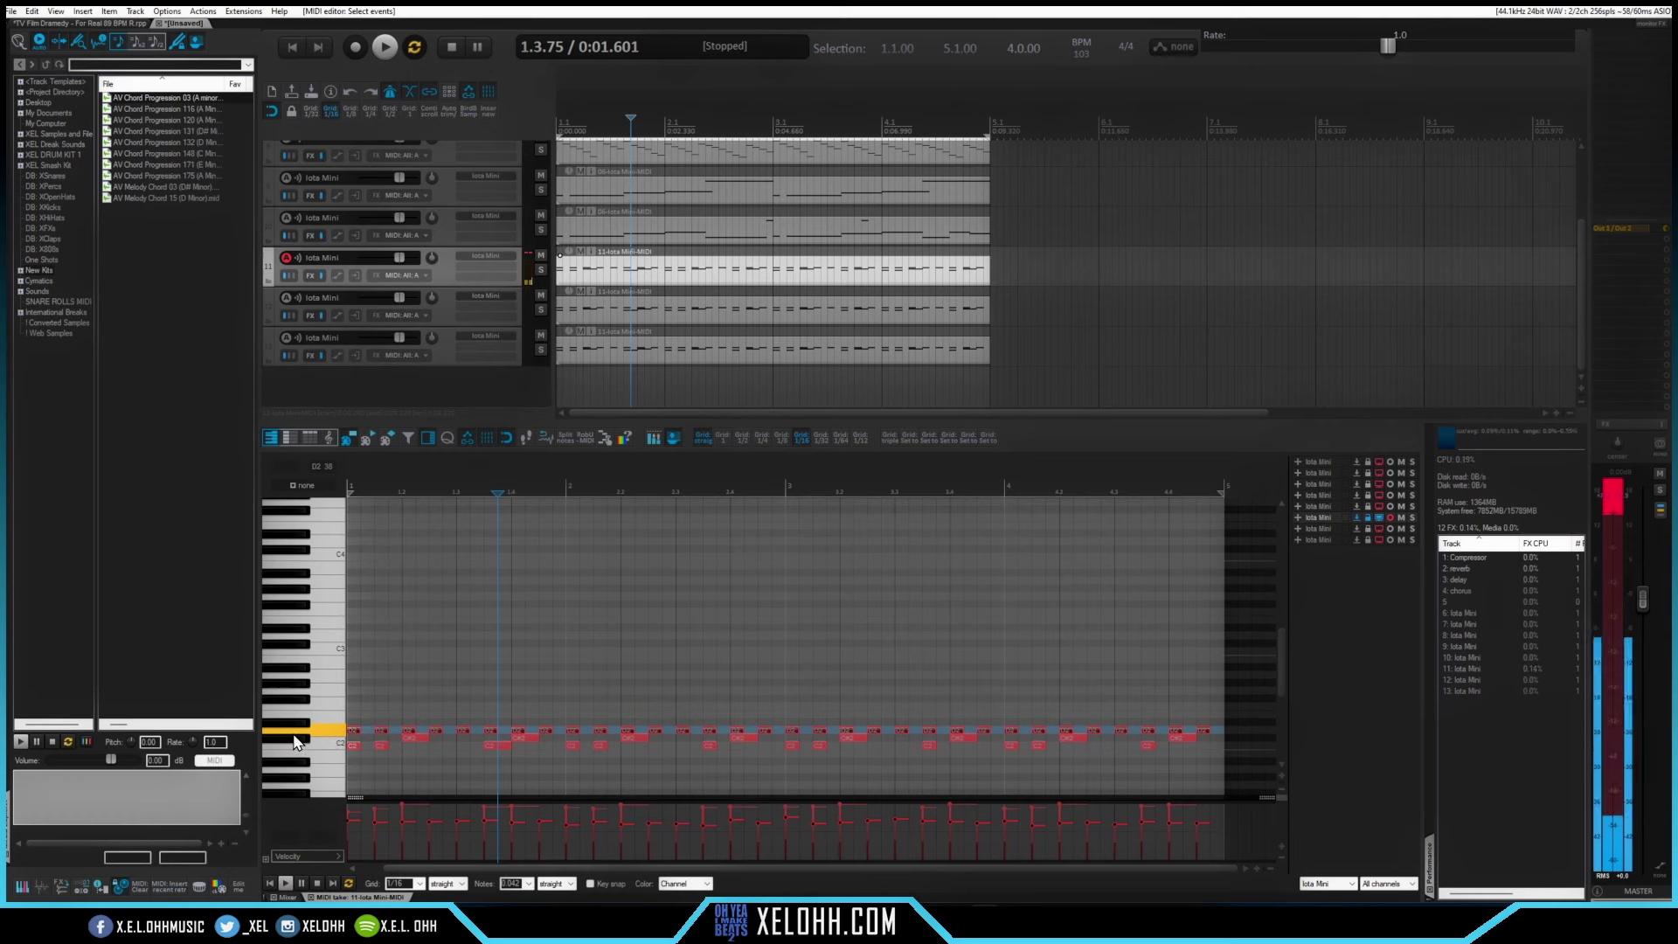
left_click(293, 739)
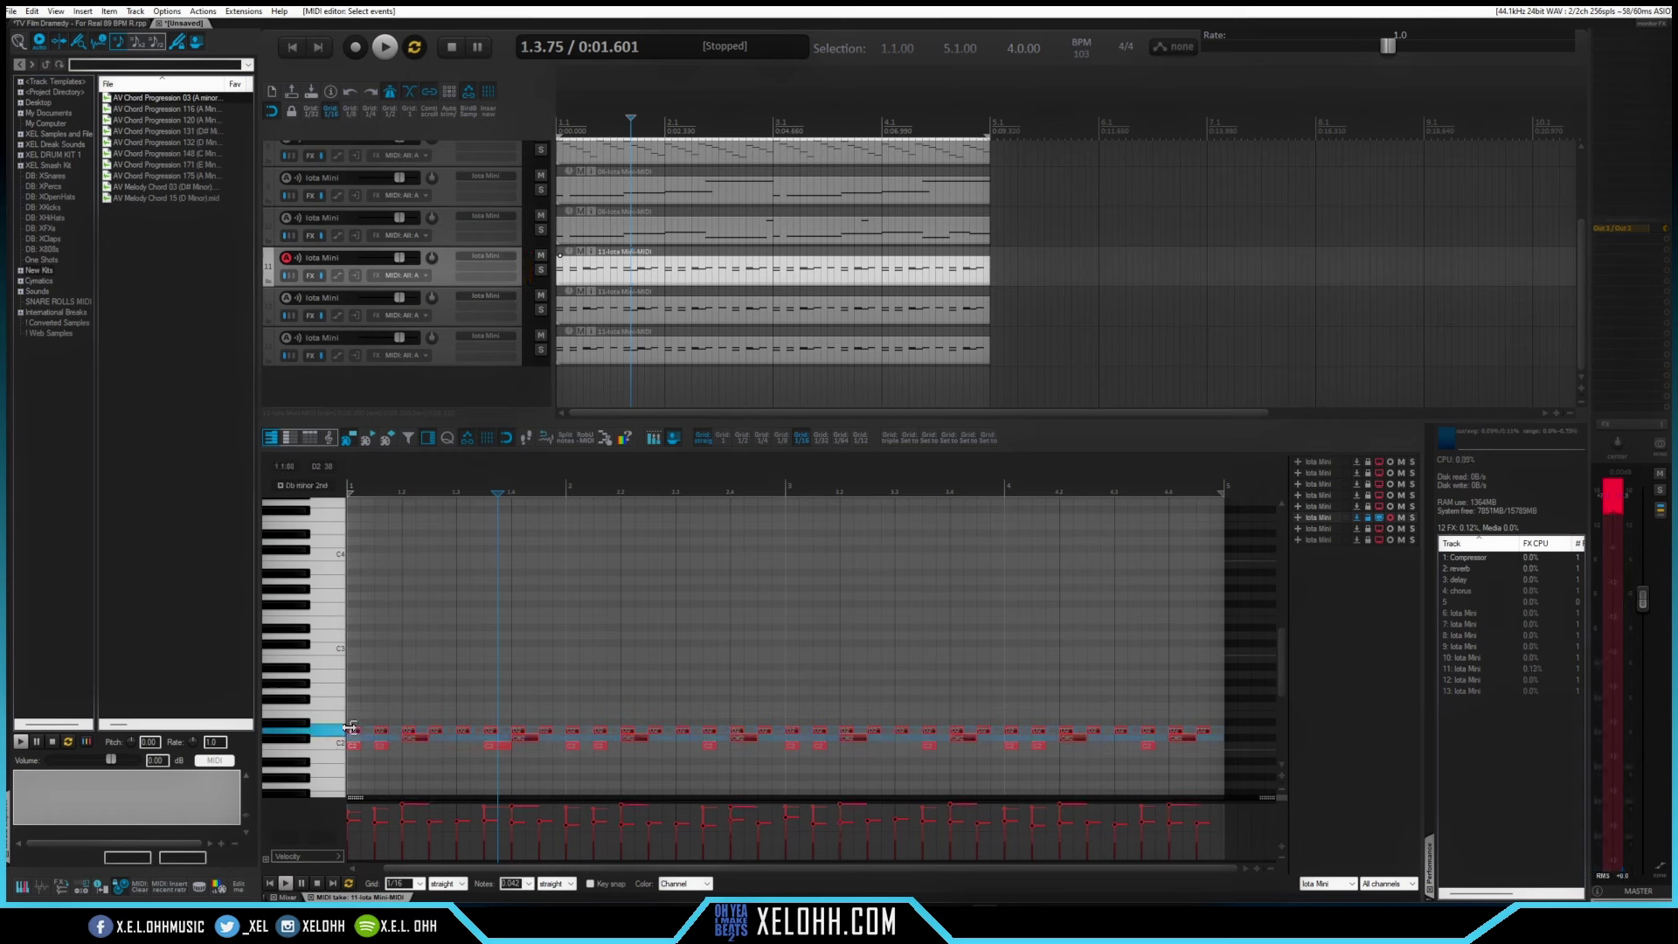
key("Delete")
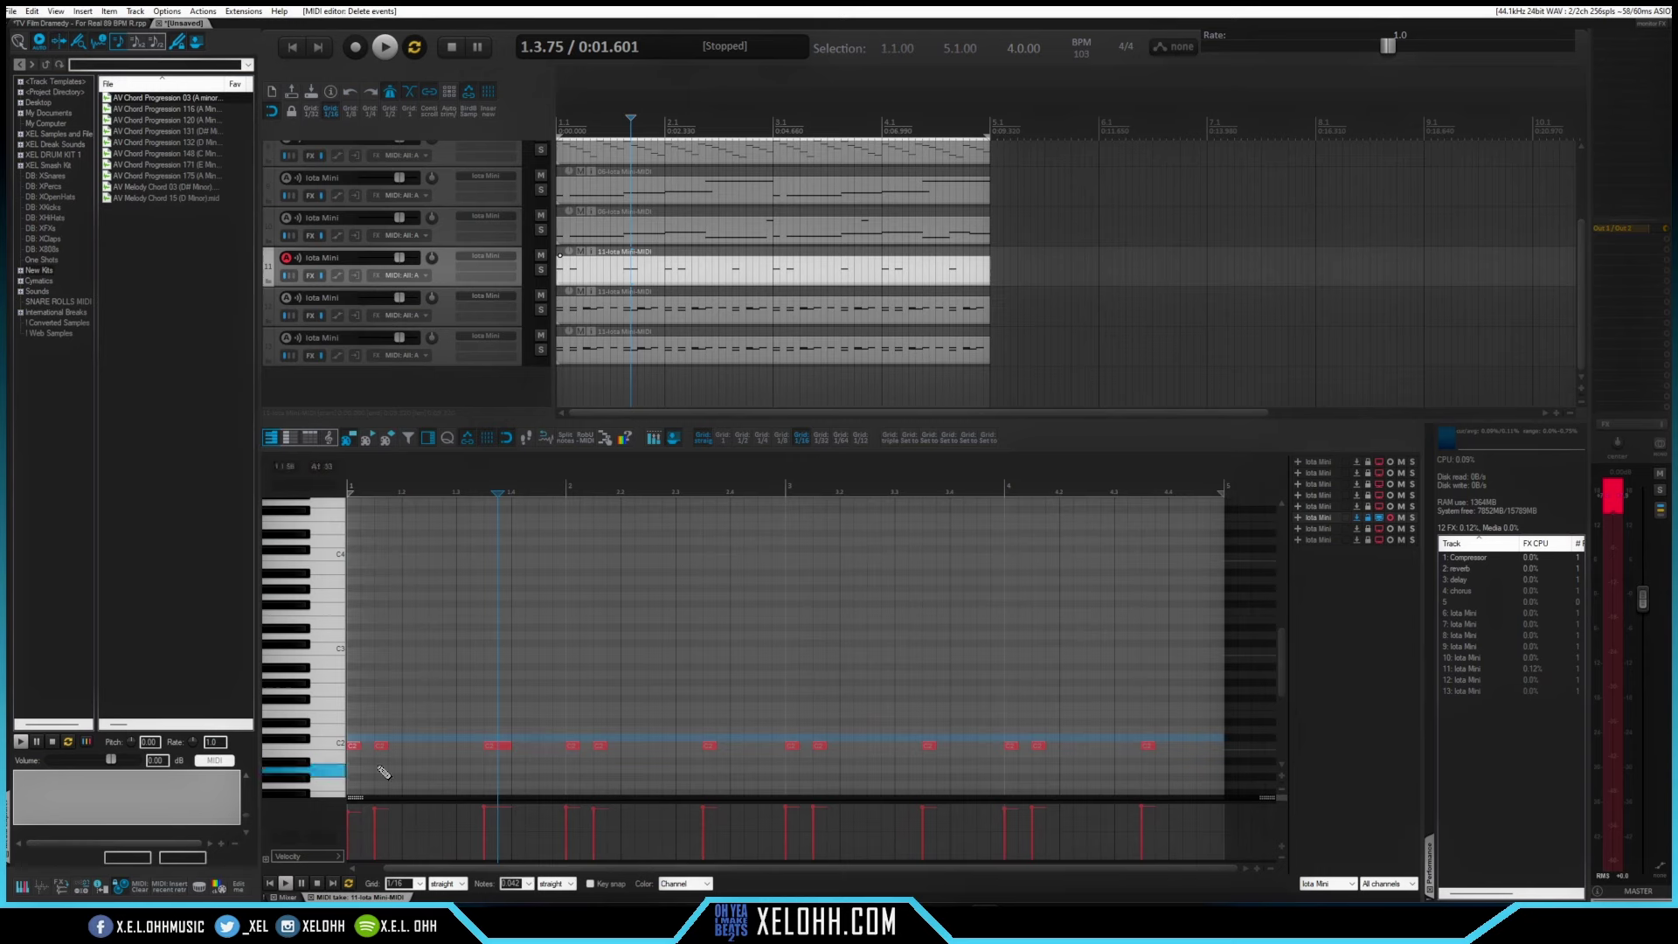
- Delete all hi-hat and kick notes from the first duplicated drum track, keeping only the claps
left_click(593, 309)
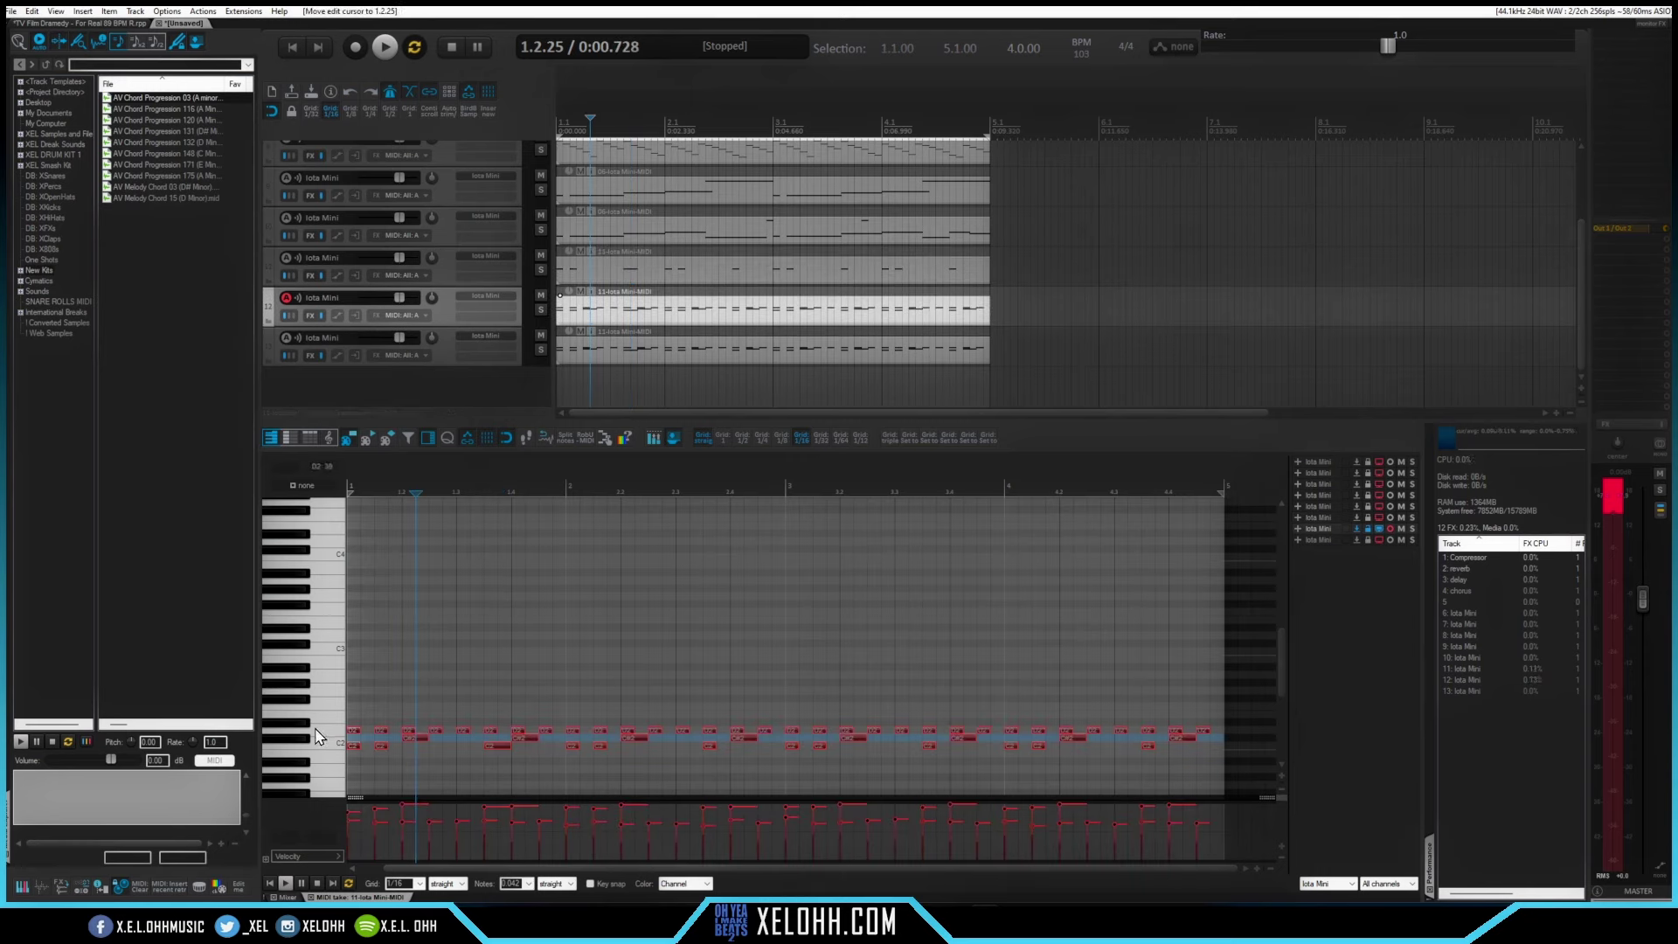
key("Delete")
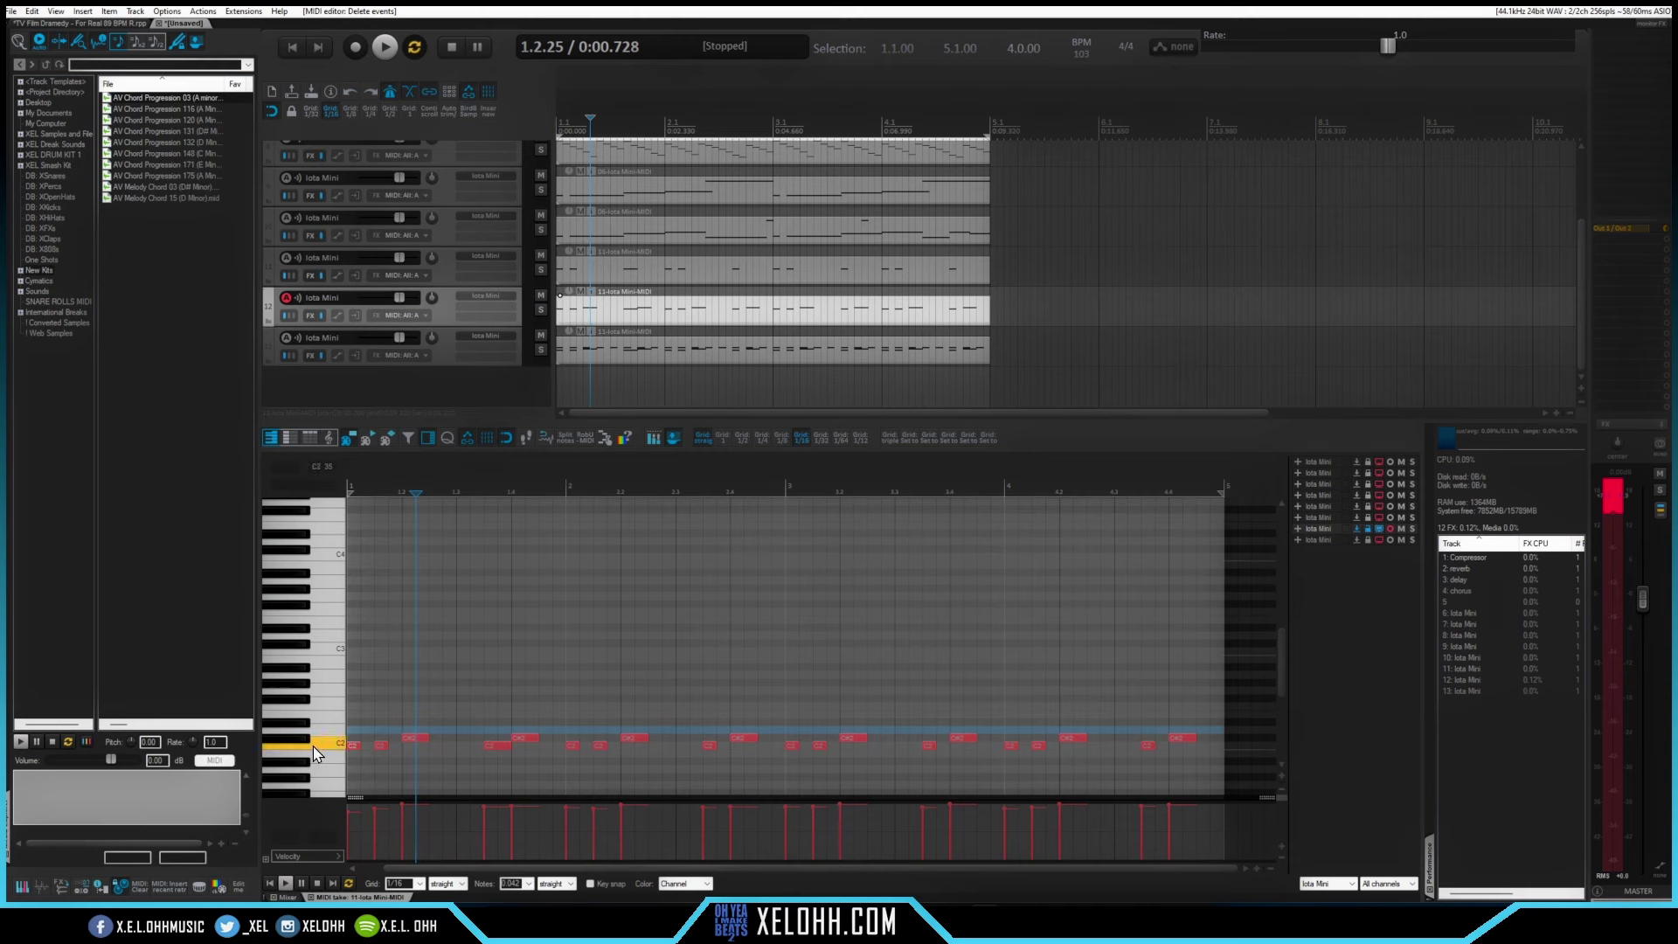
key("Delete")
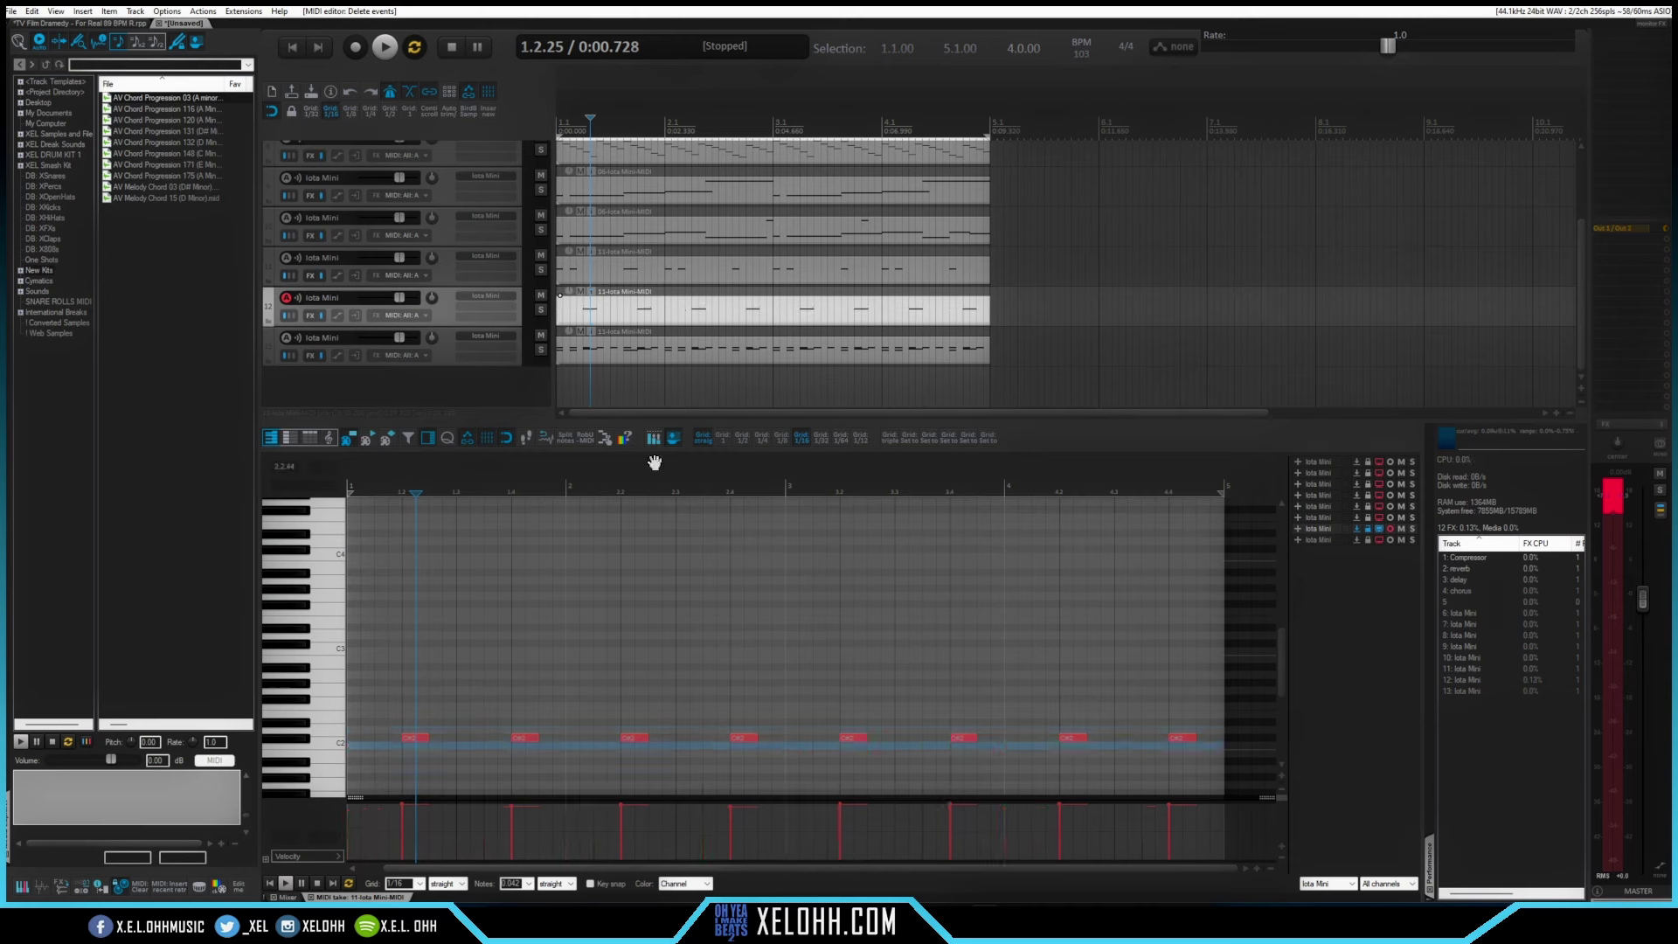
- Delete all kick and clap notes from the second duplicated drum track, keeping only the hi-hats
left_click(617, 358)
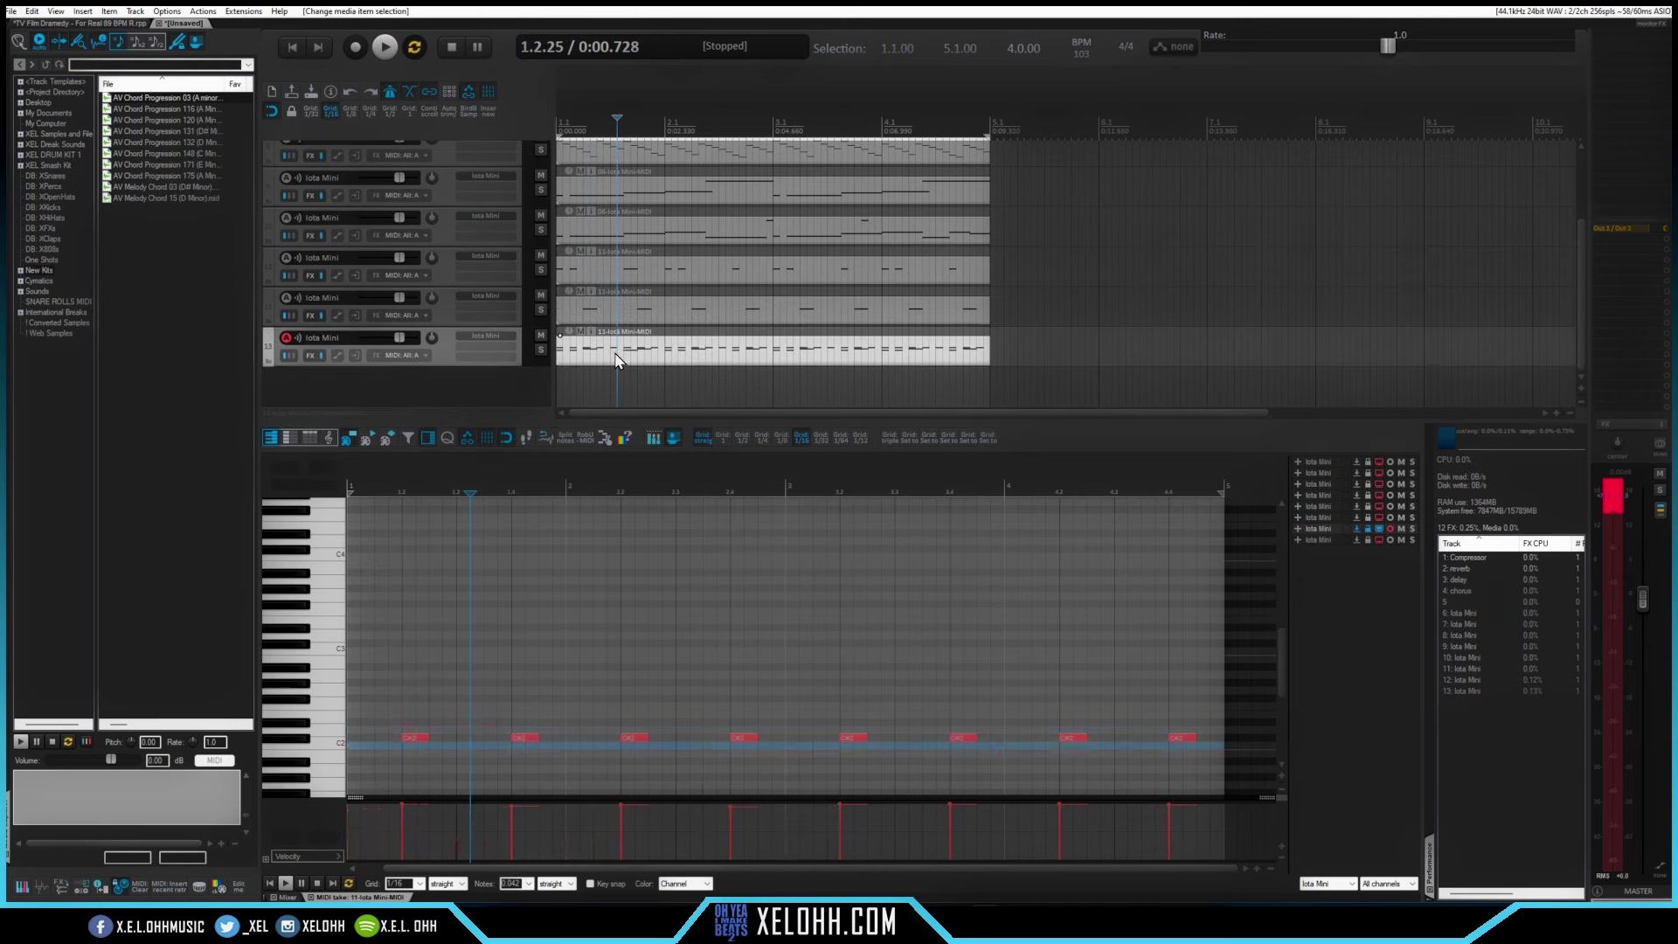
left_click(297, 747)
key("Delete")
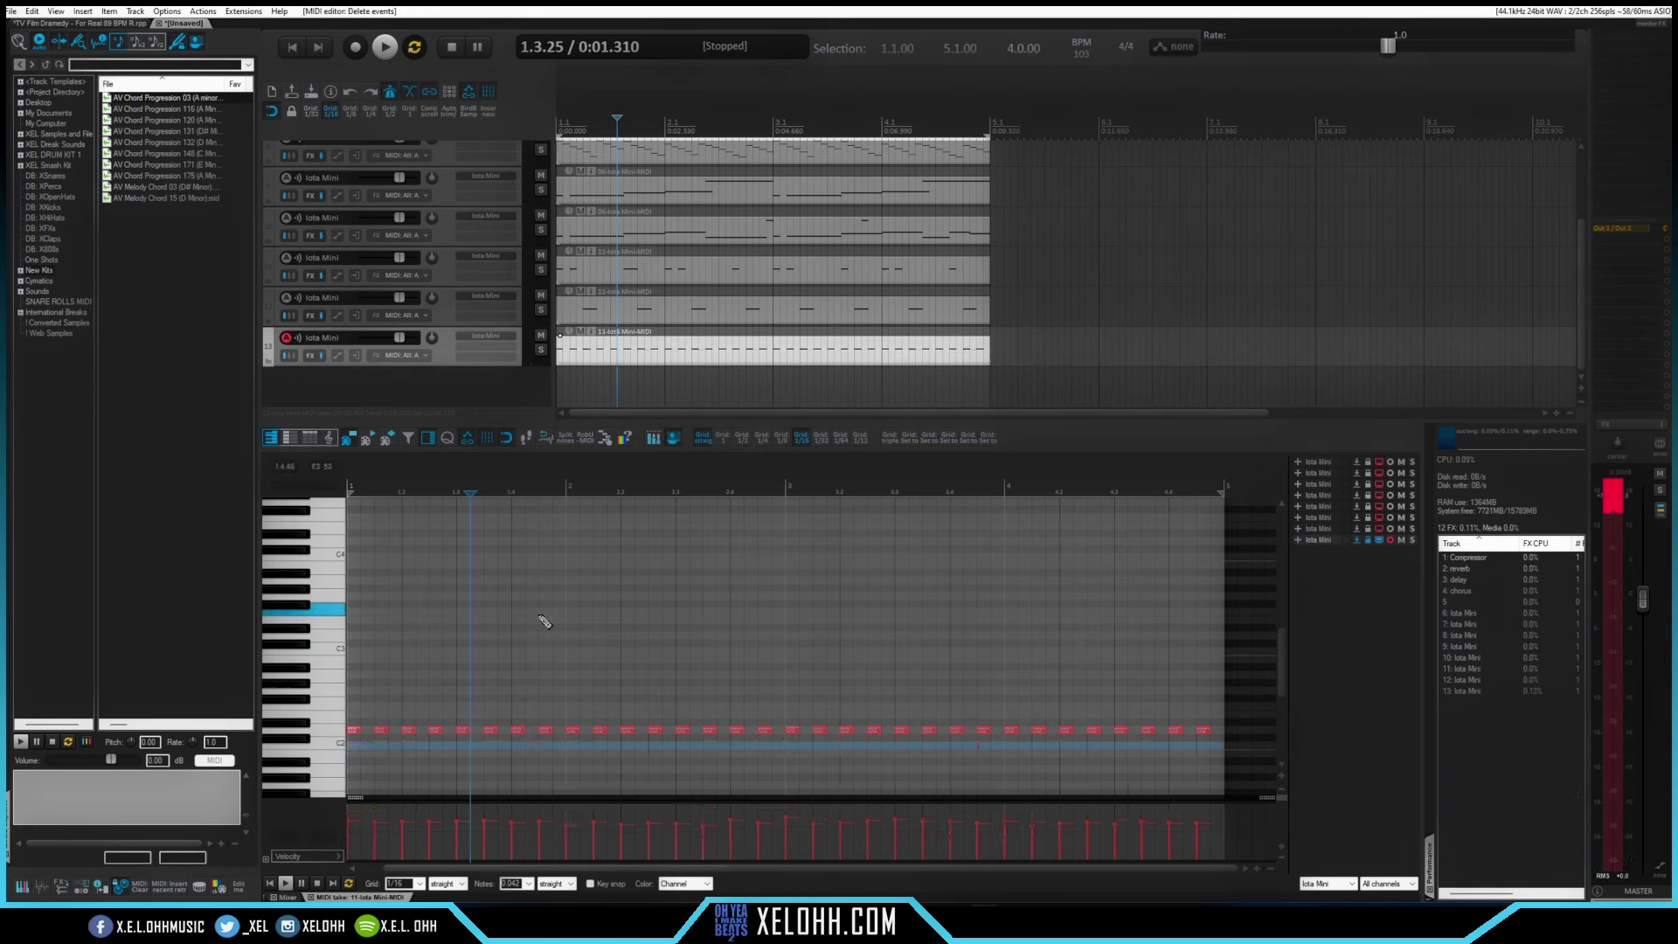
- Play the beat from the start of bar 1 to check the split drum tracks together
key("space")
key("space")
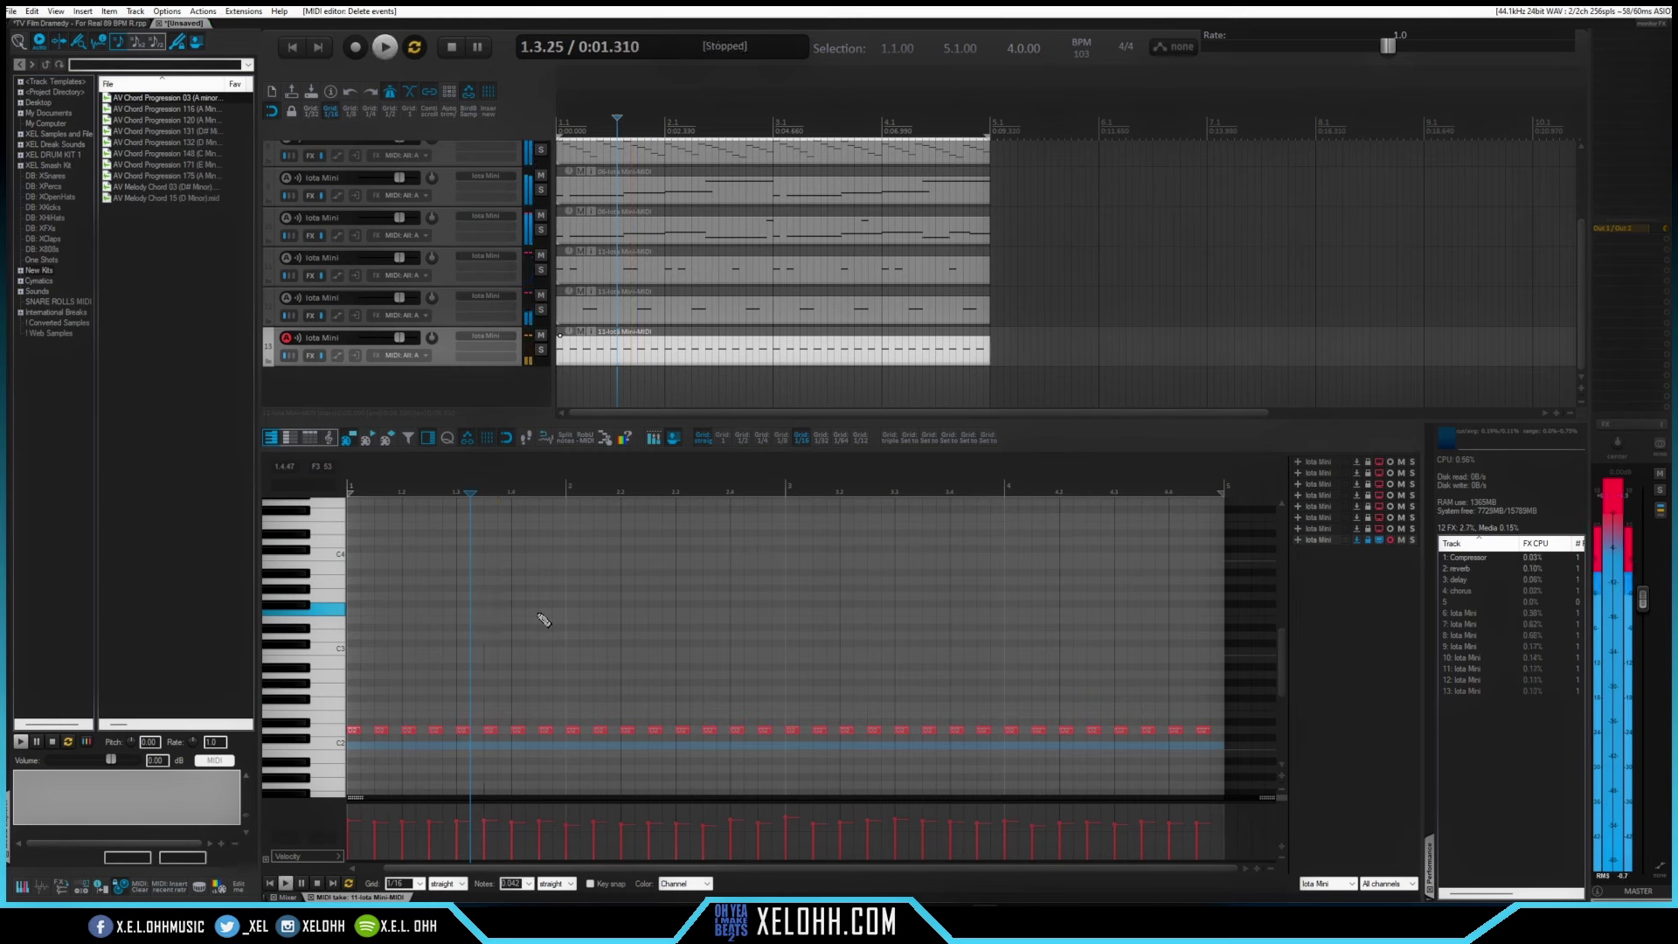
key("Home")
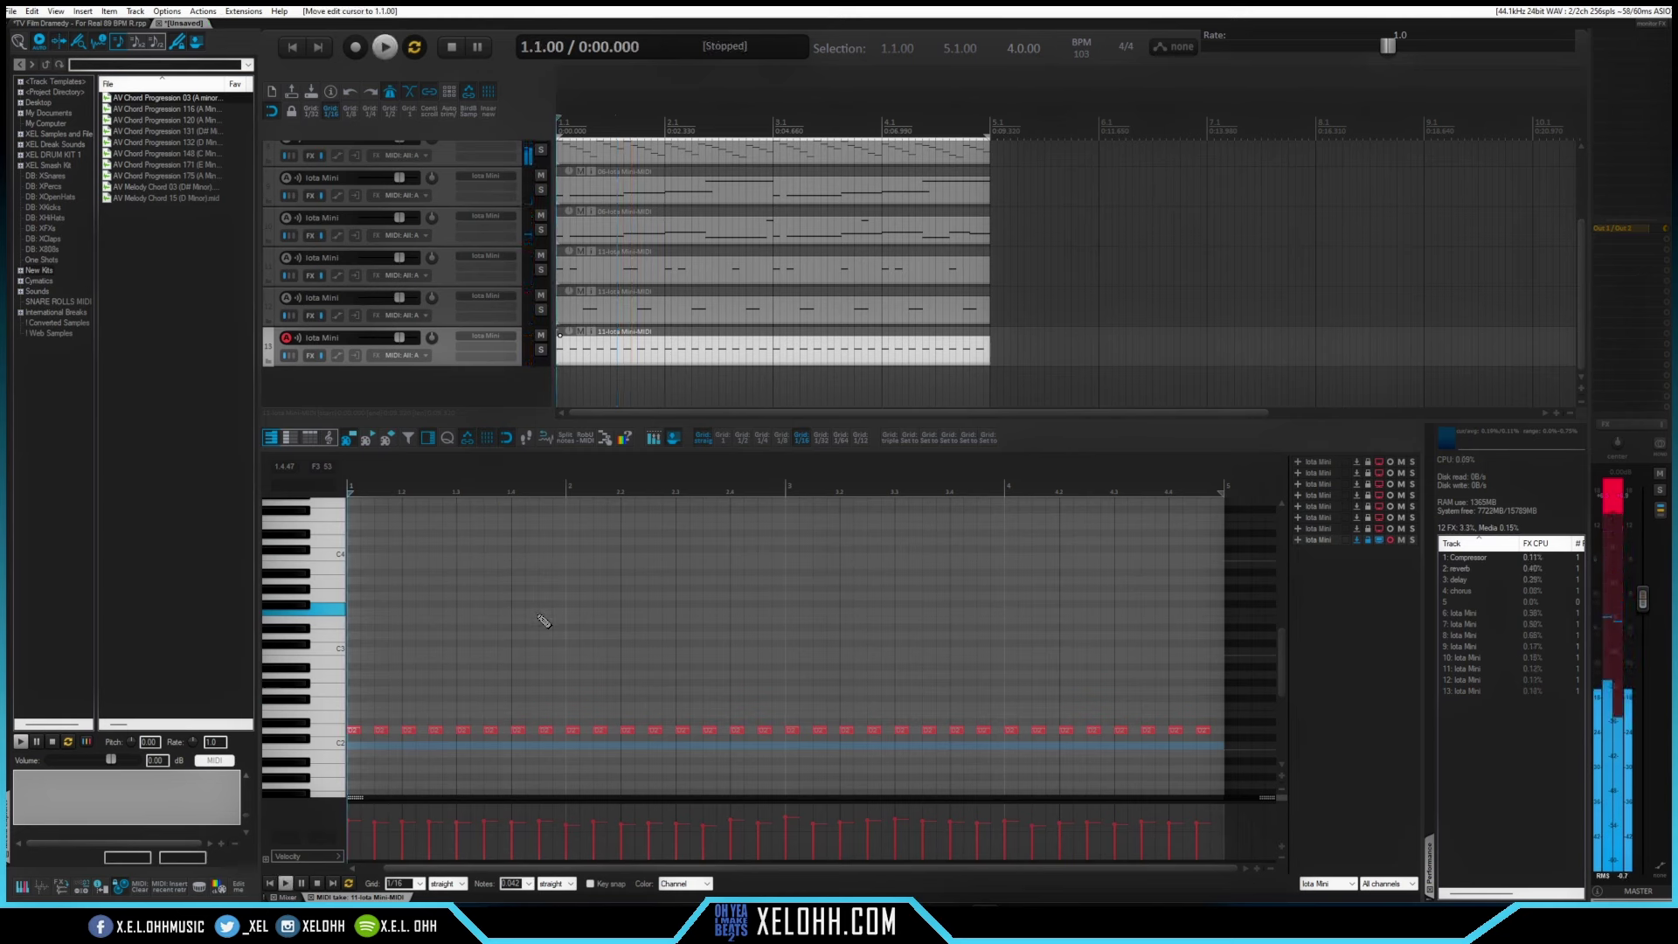
key("space")
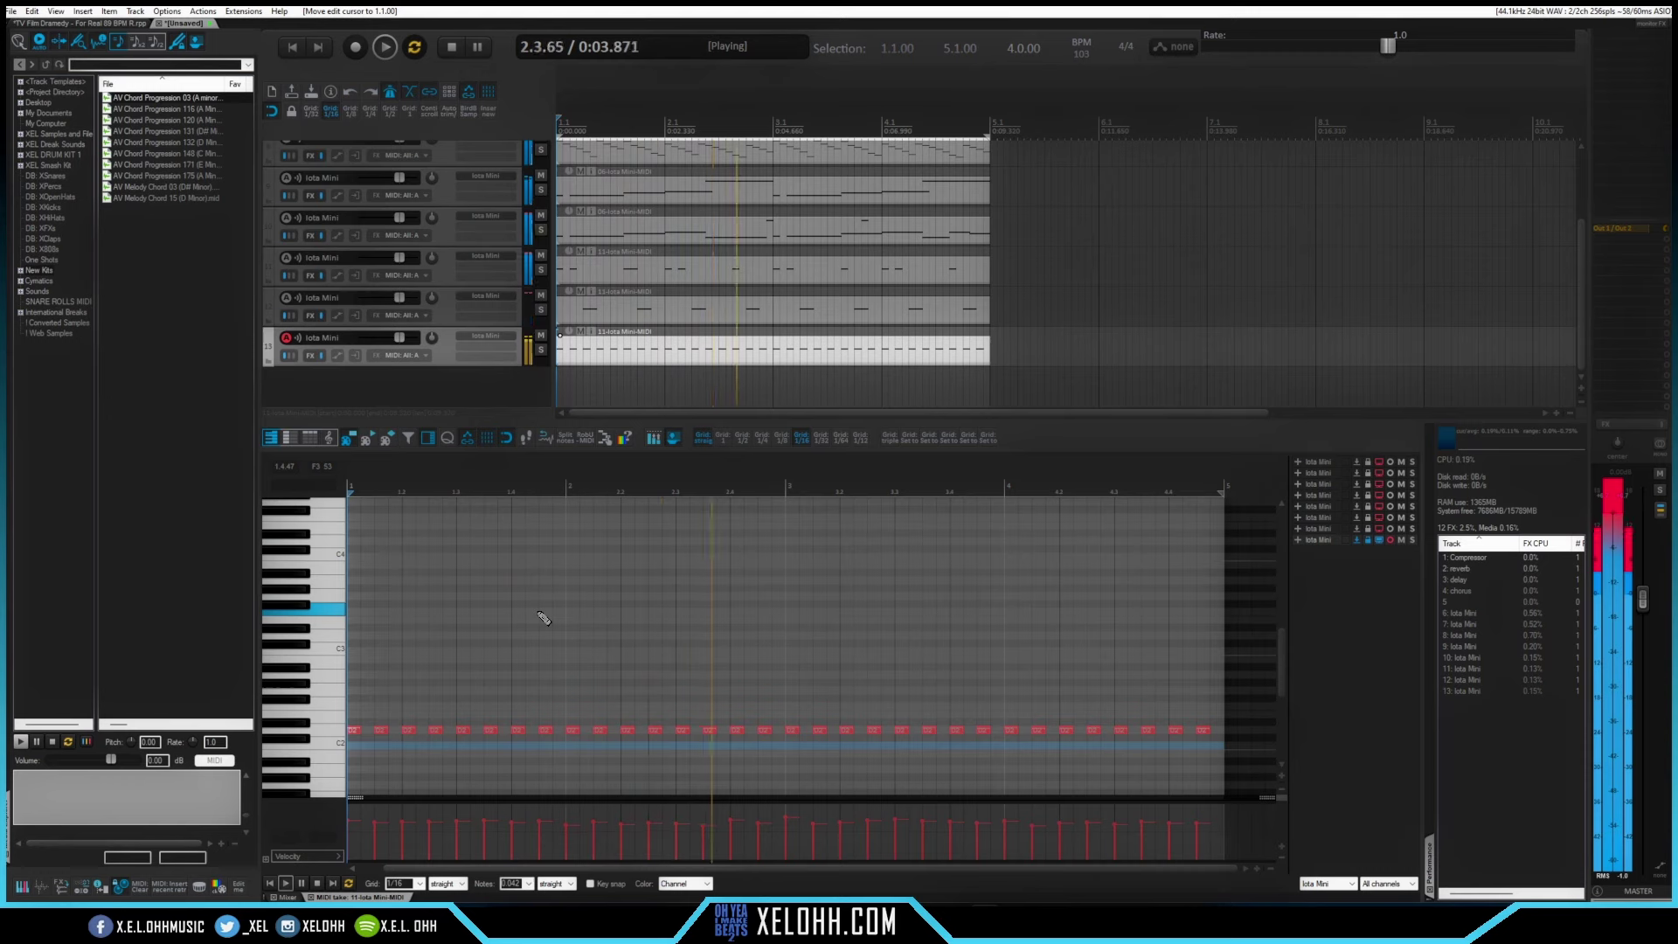
key("space")
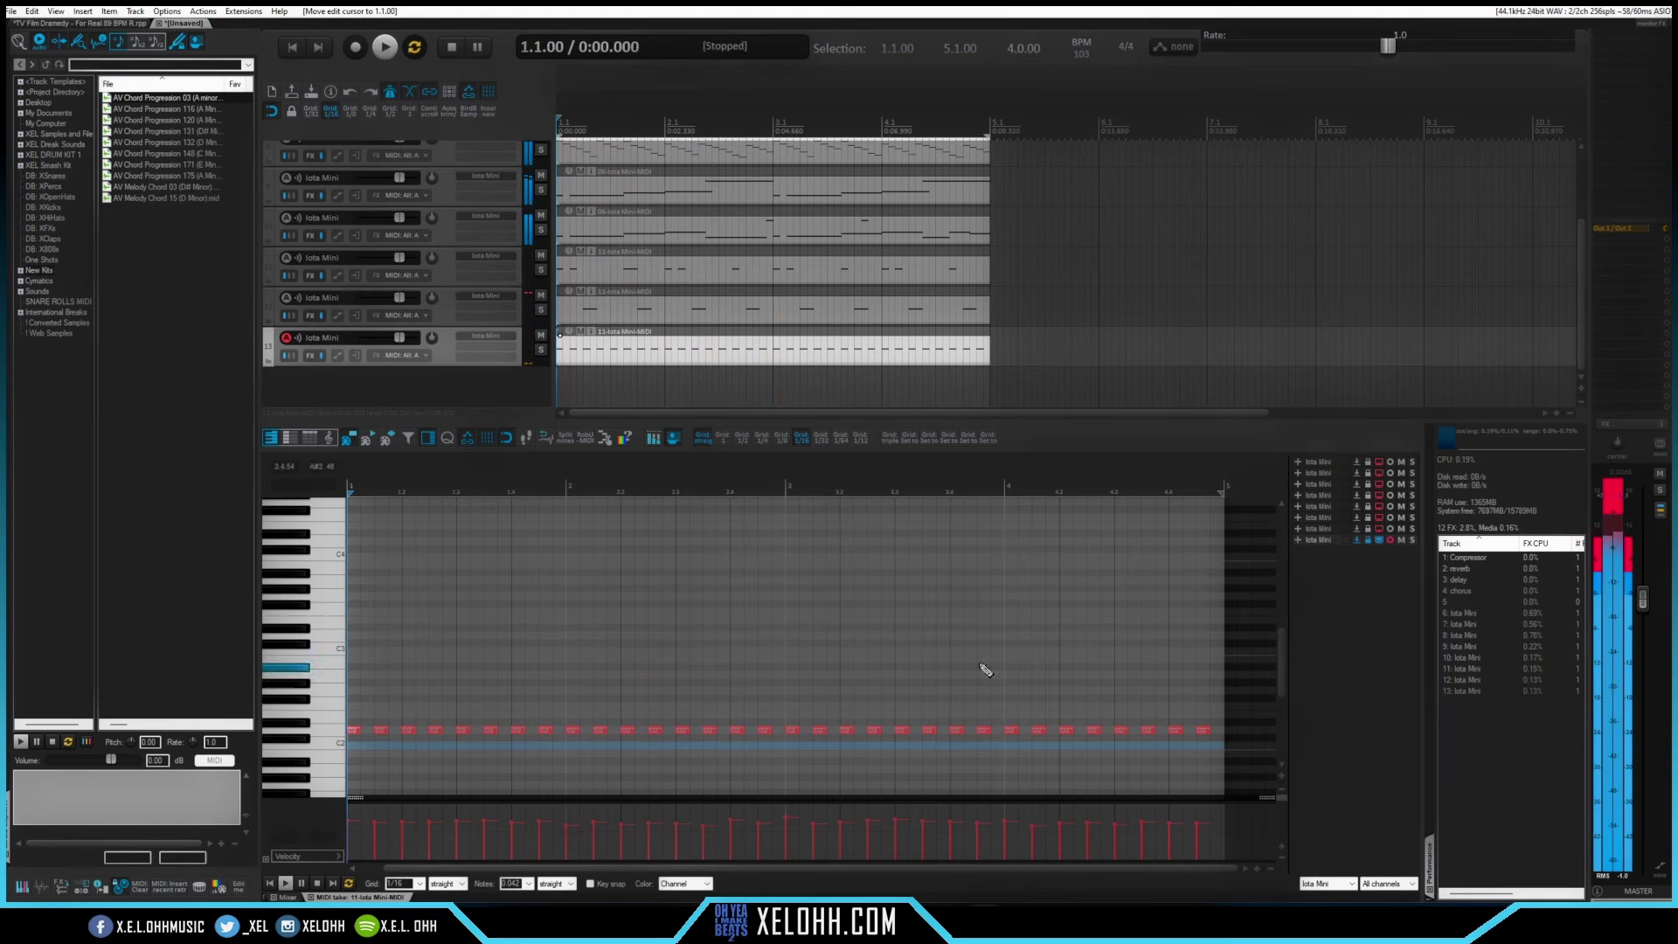
- Randomize the velocities of all hi-hat notes with MVelocity
left_click_drag(1222, 742, 358, 699)
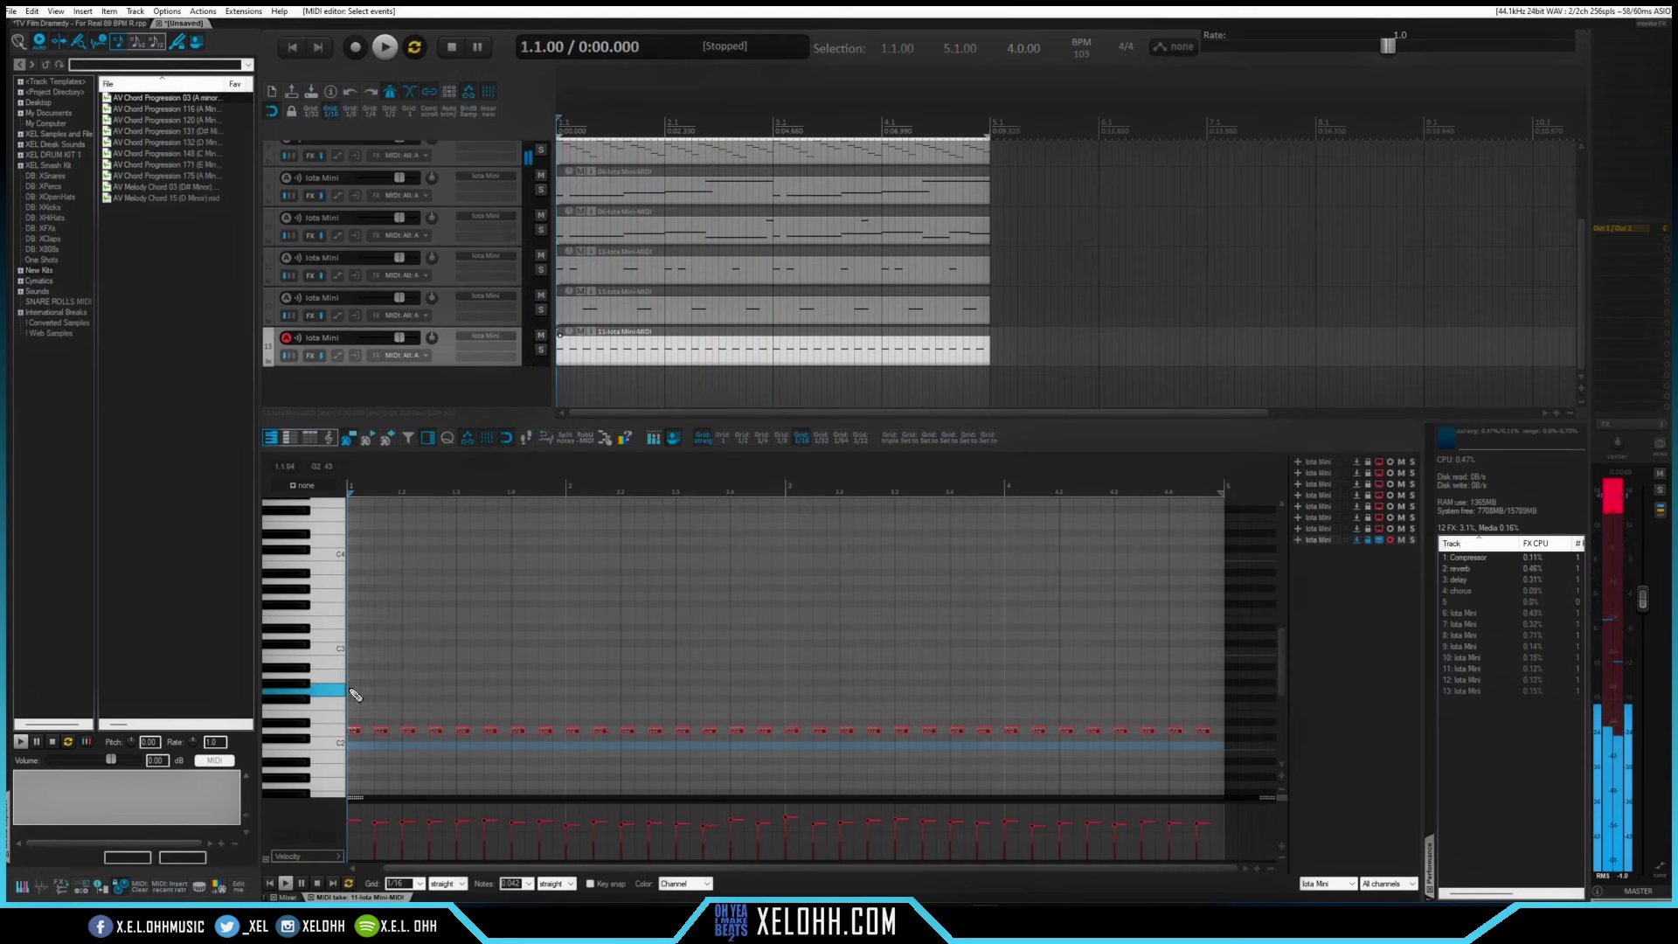
left_click(609, 442)
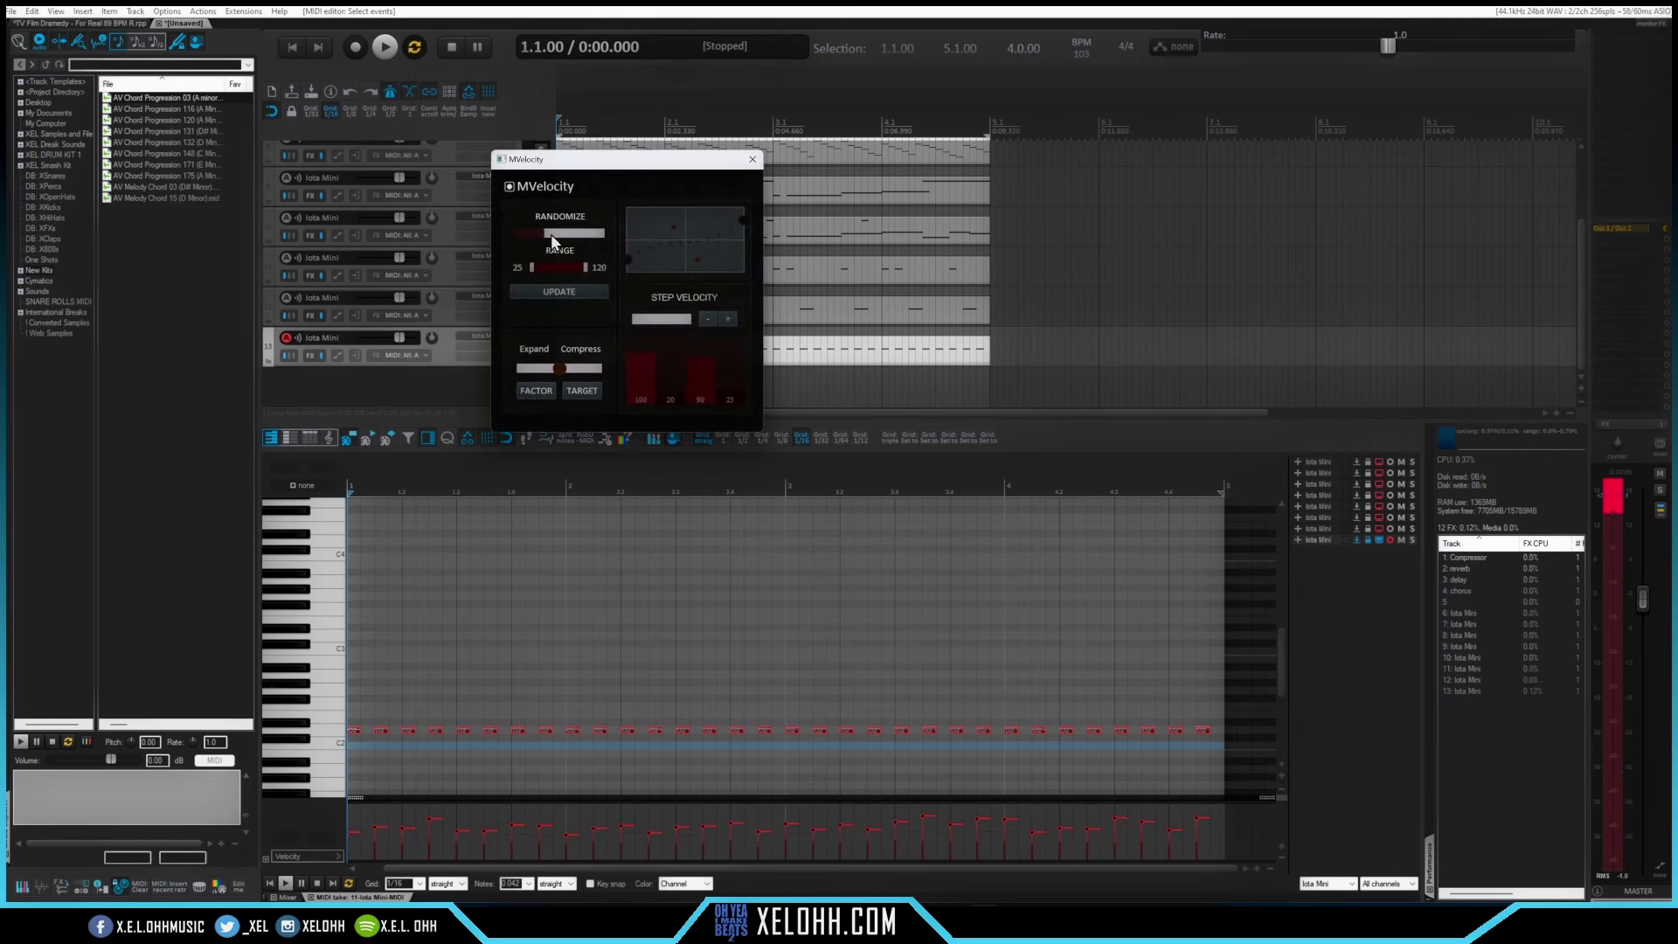
left_click(752, 159)
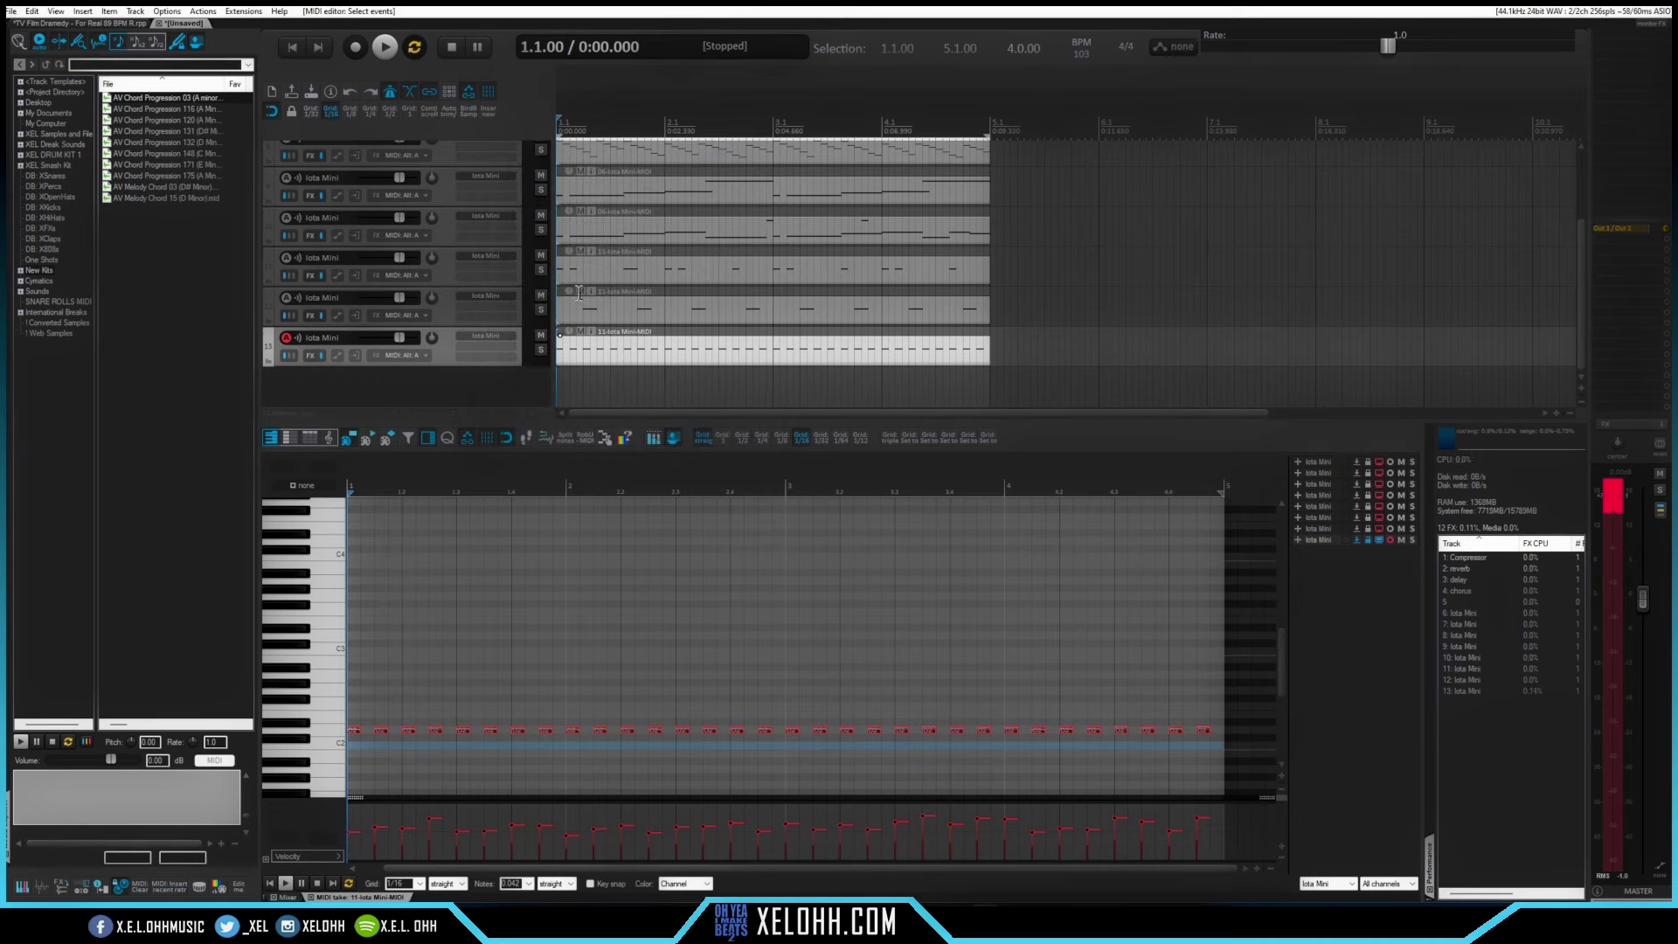
- Open the clap track's Iota Mini and audition the clap or snare of successive kits from Trap Drum Kit 01 through 04
left_click(485, 295)
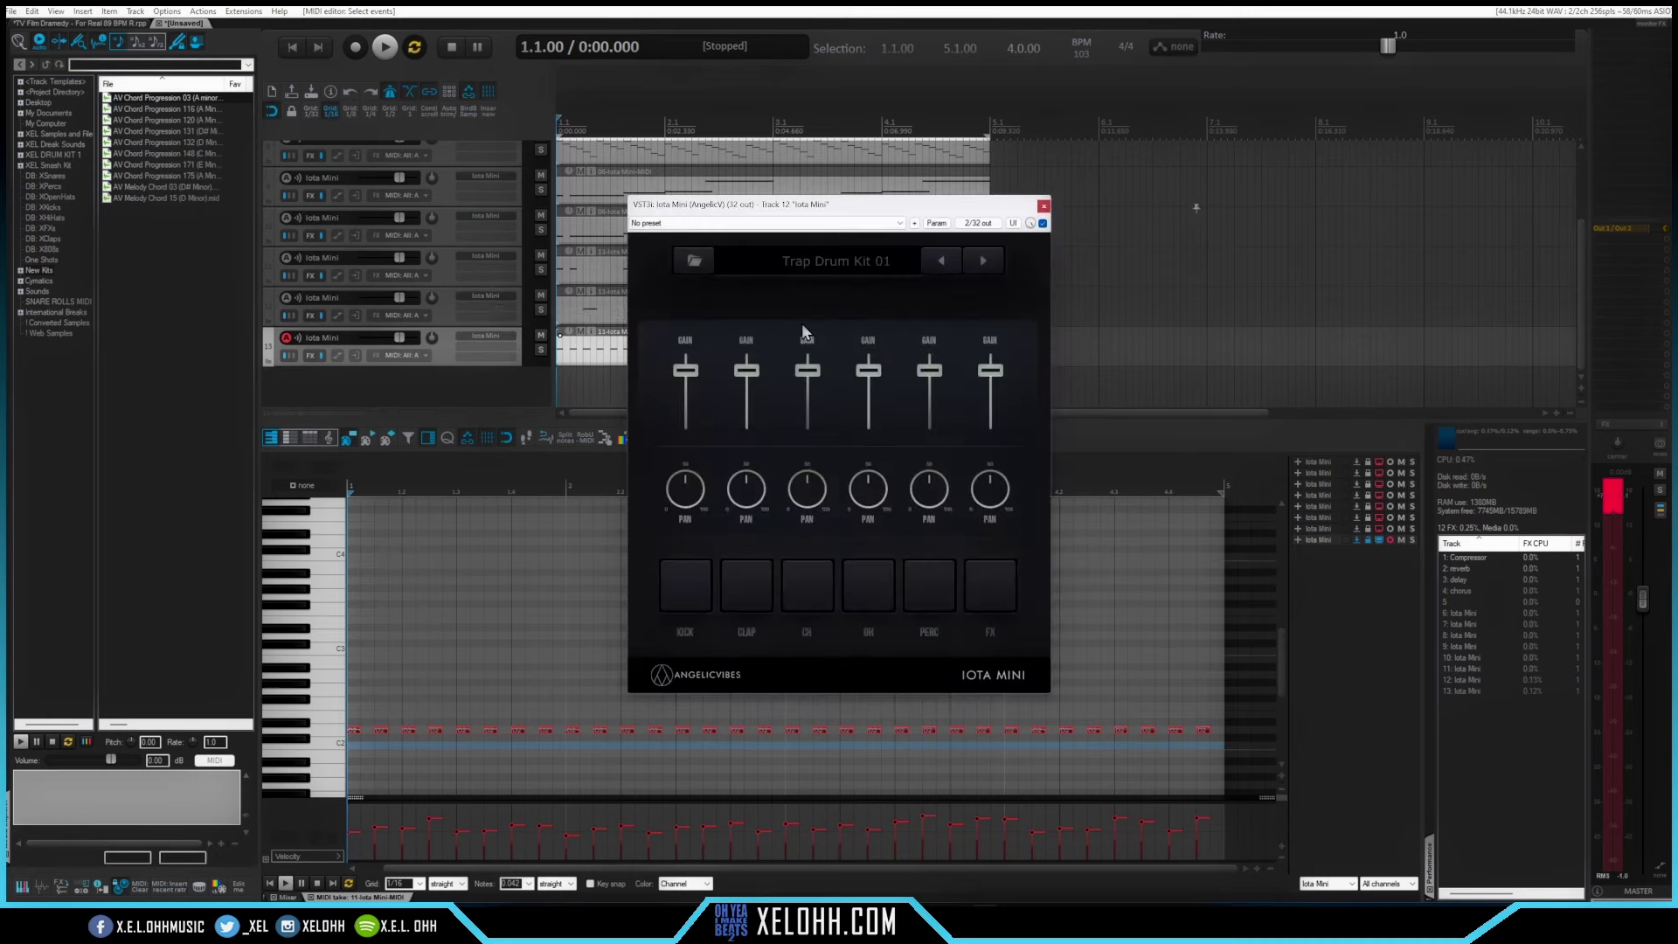
left_click(752, 599)
left_click(742, 596)
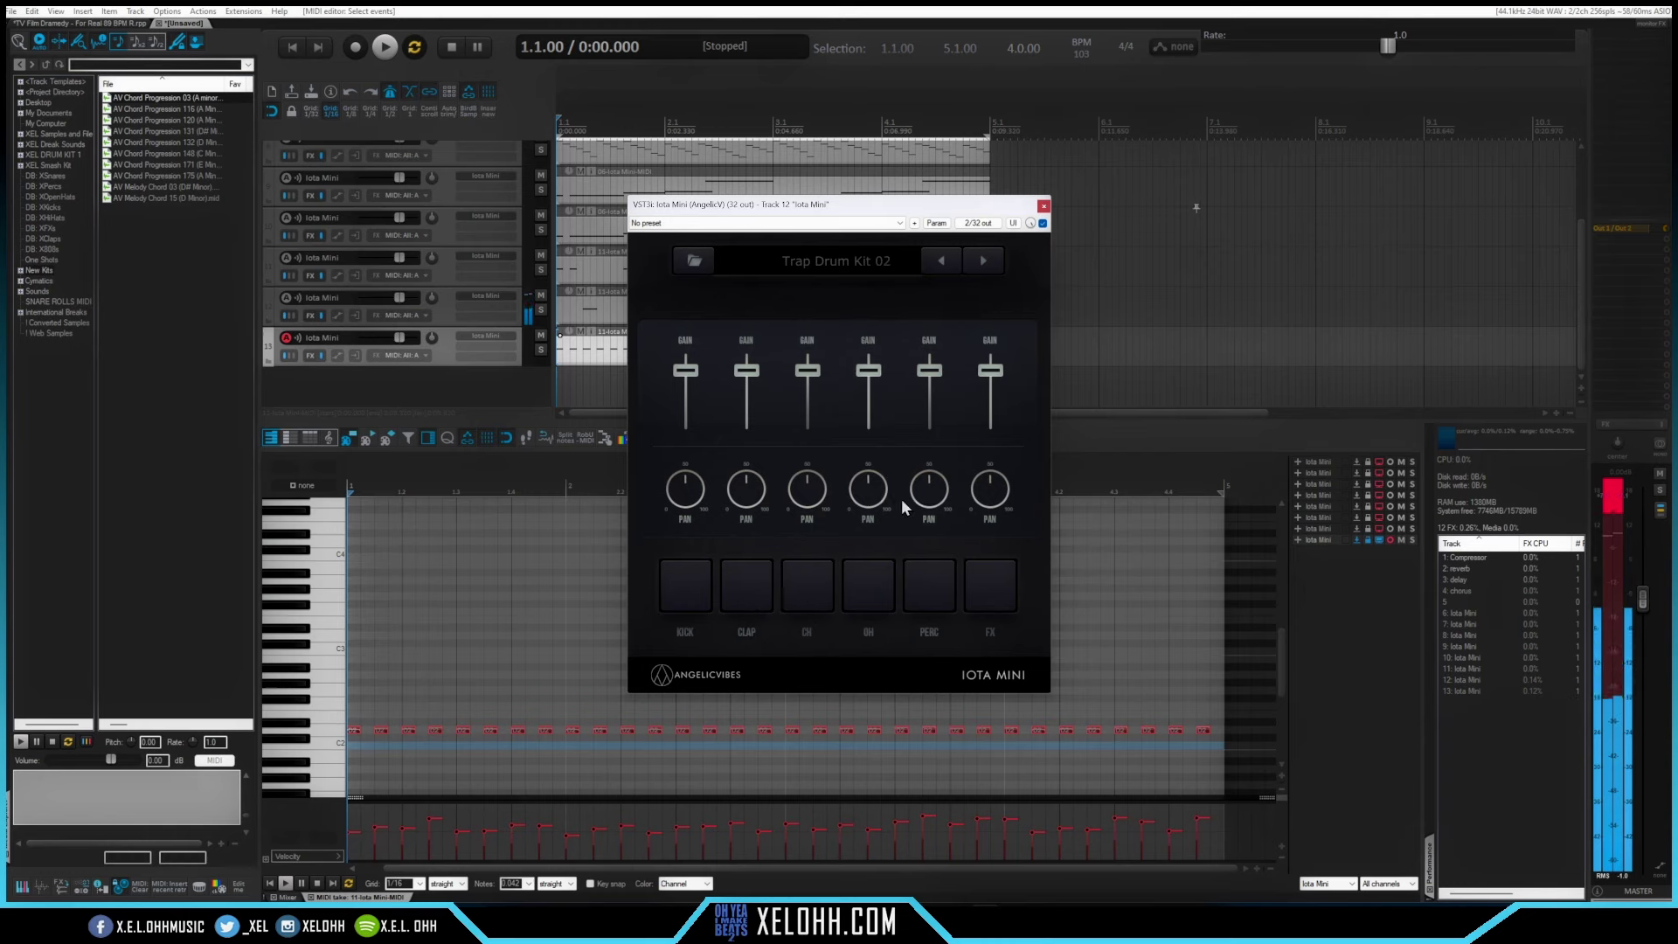
left_click(988, 258)
left_click(742, 603)
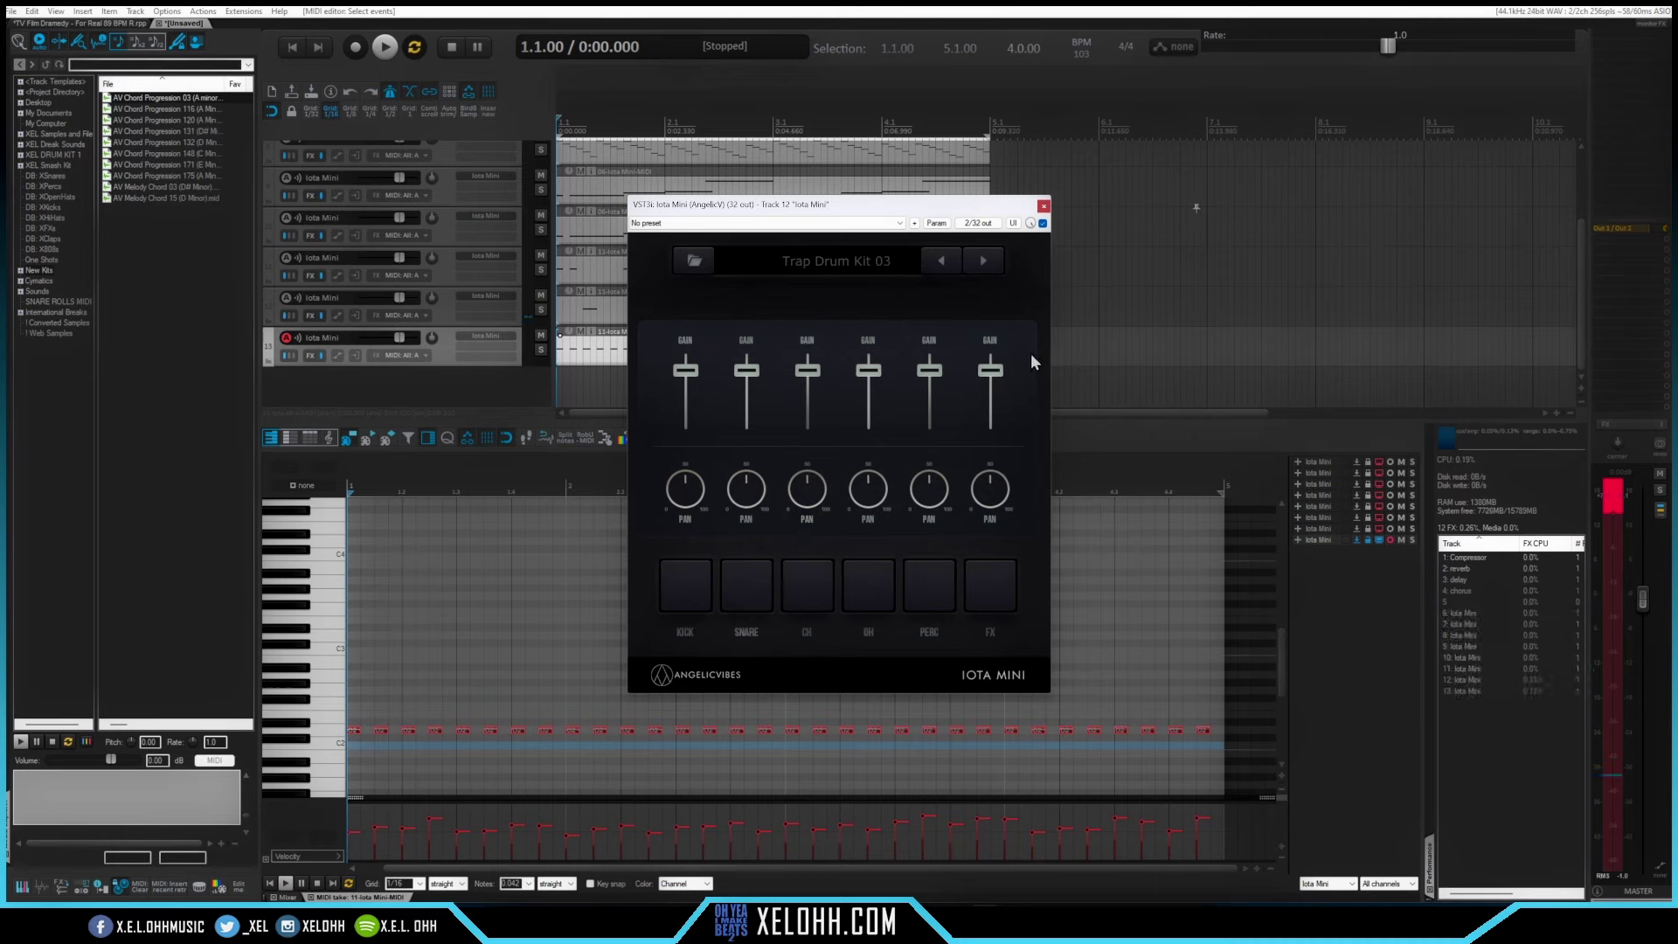
key("space")
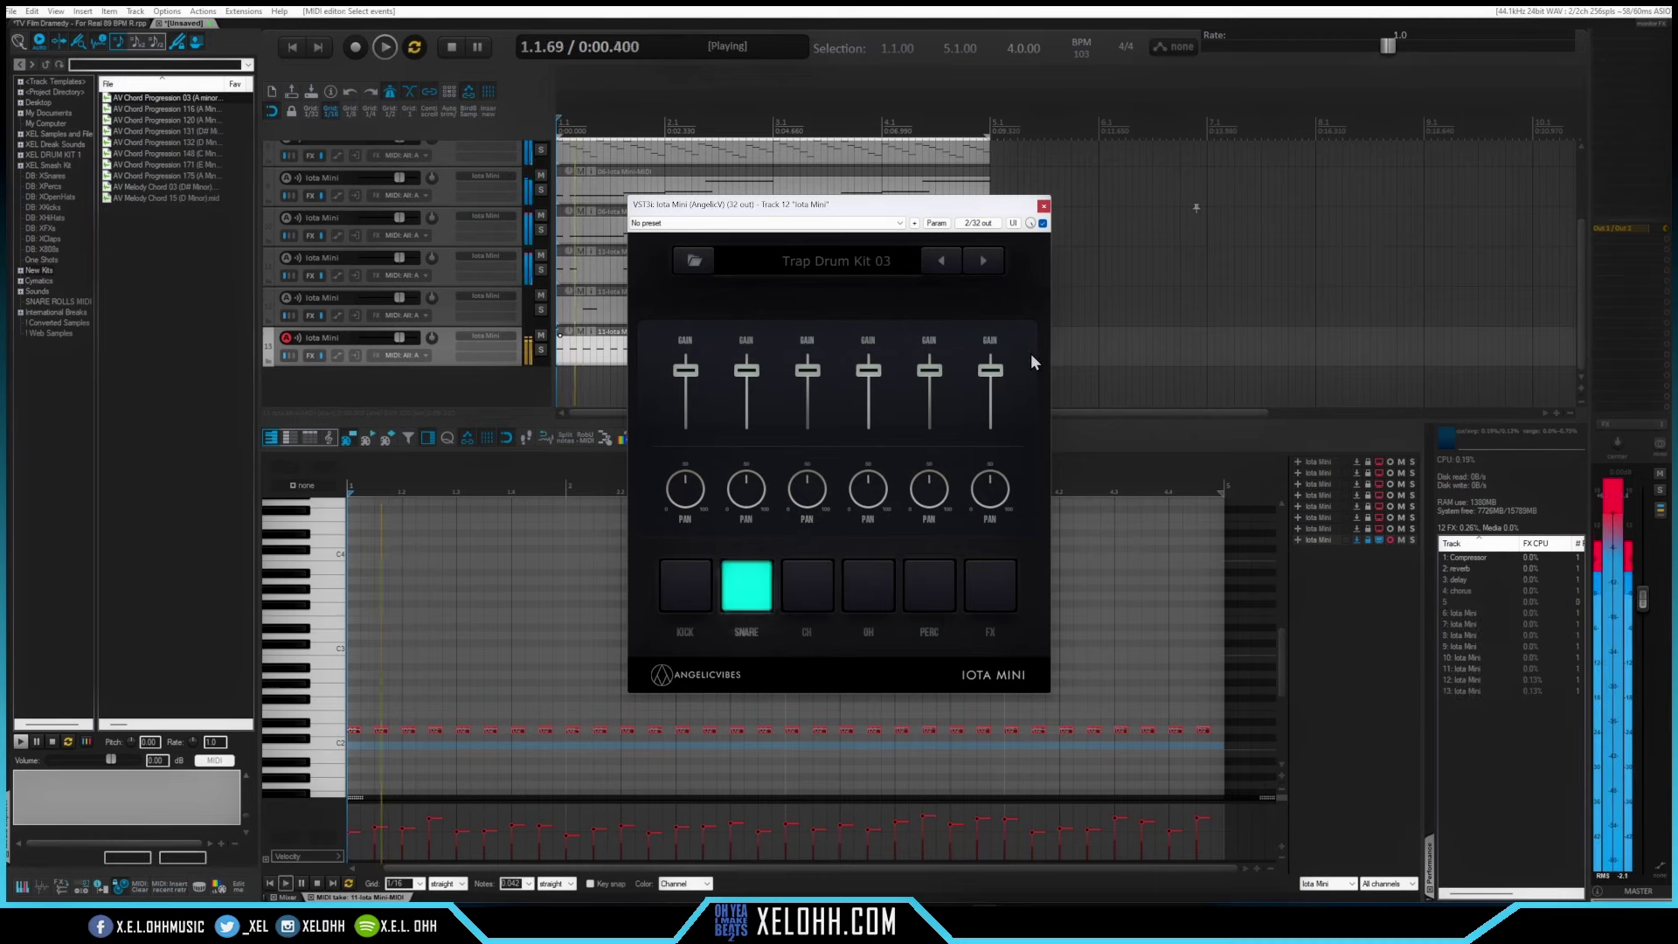
left_click(985, 261)
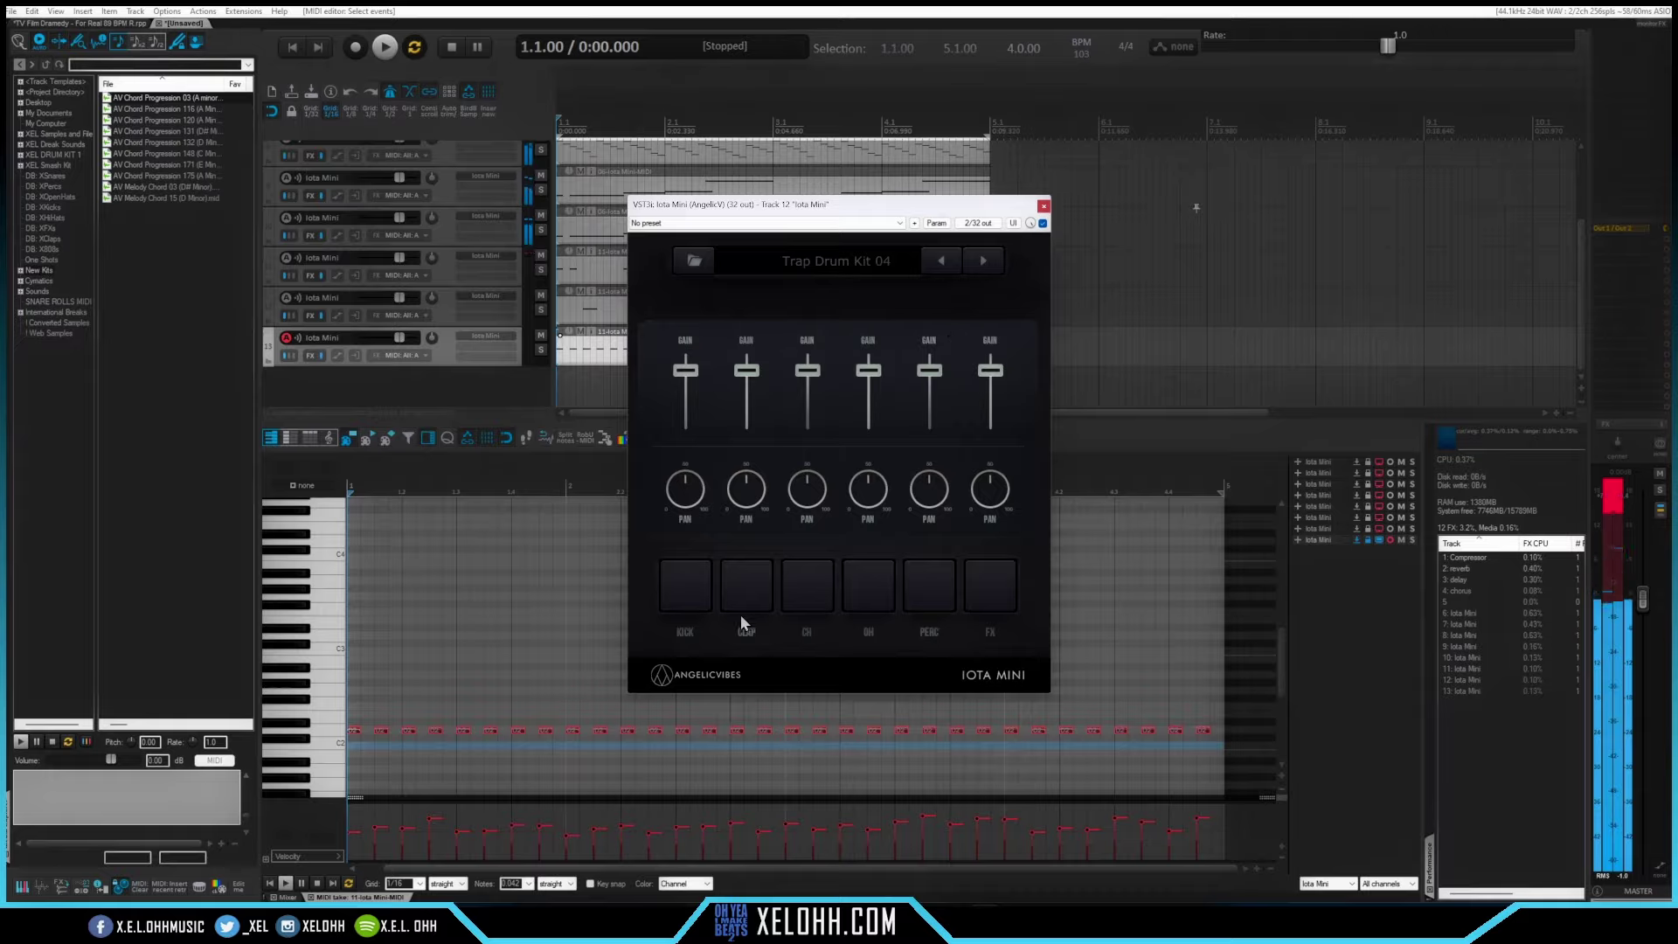
left_click(748, 585)
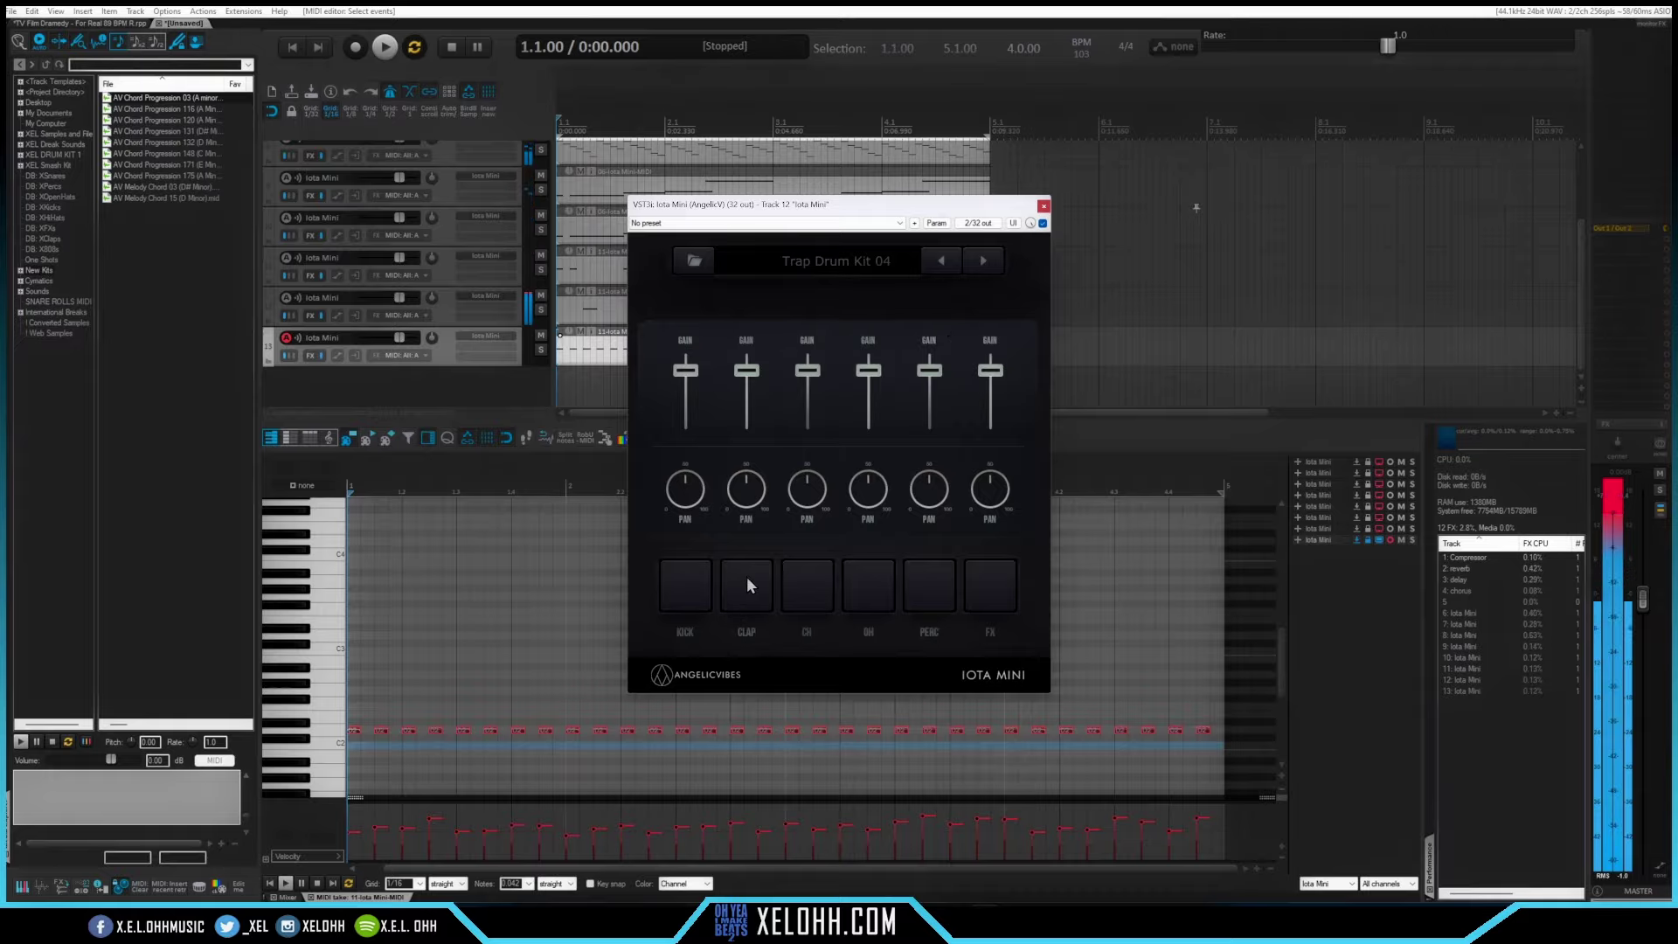
left_click(985, 260)
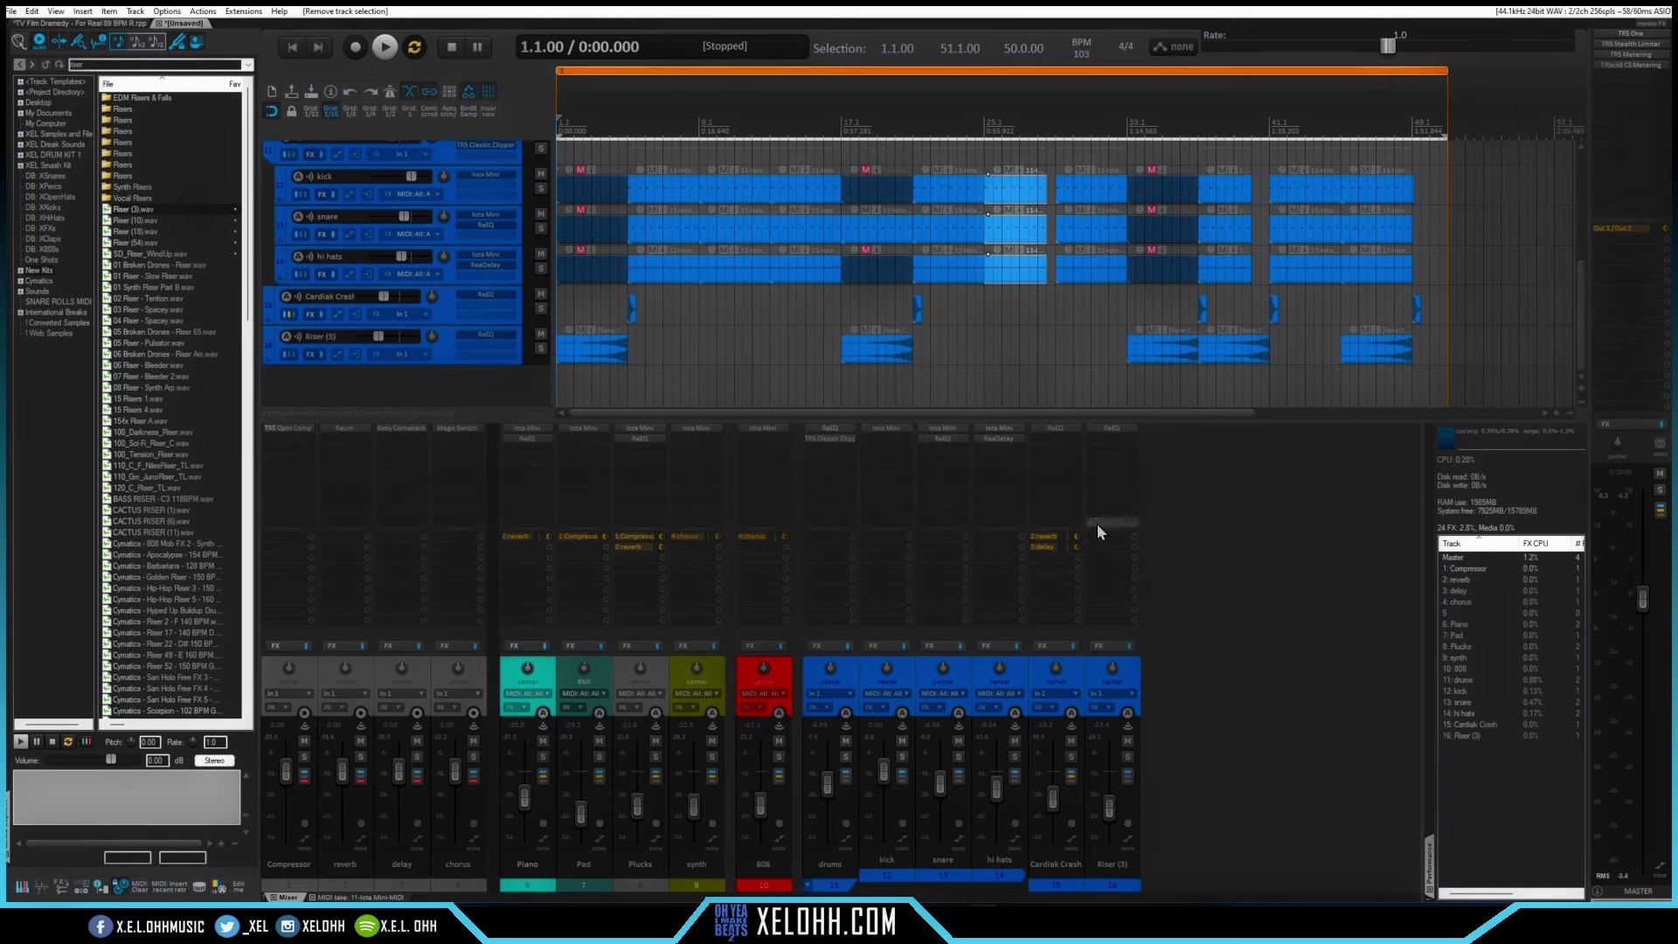
- Look over the arranged song's mixer routing and track lanes, from piano and pads down to drums, crashes and risers
left_click_drag(1097, 522, 1036, 538)
scroll(1058, 365, "up", 5)
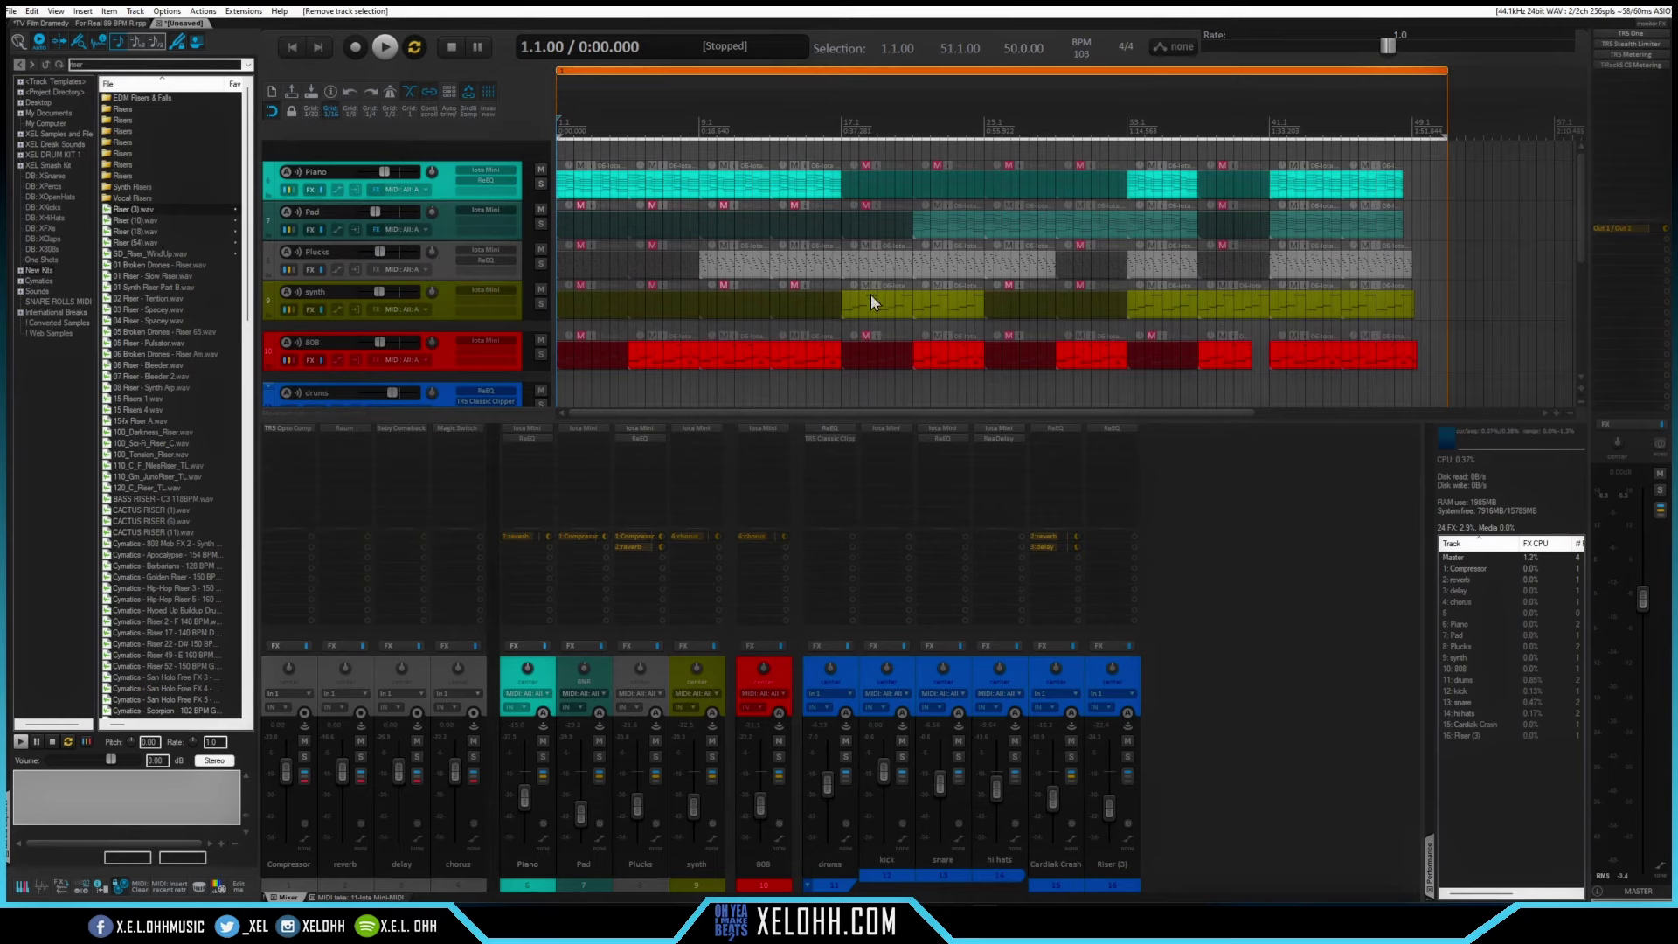
scroll(781, 207, "down", 5)
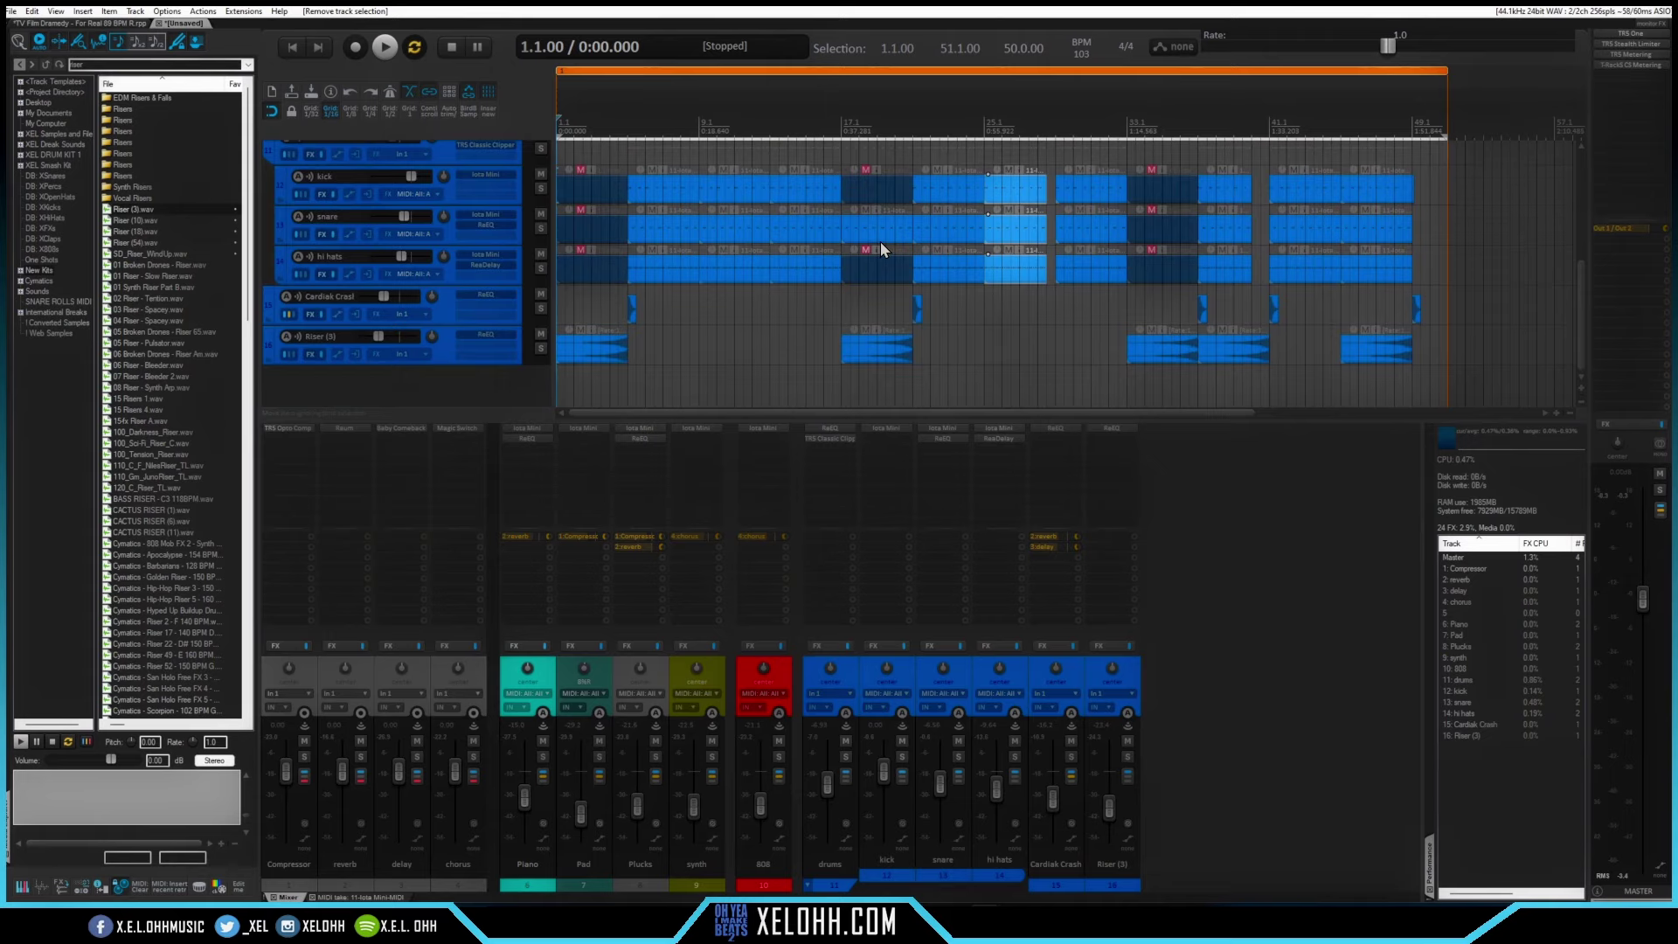
scroll(879, 241, "up", 5)
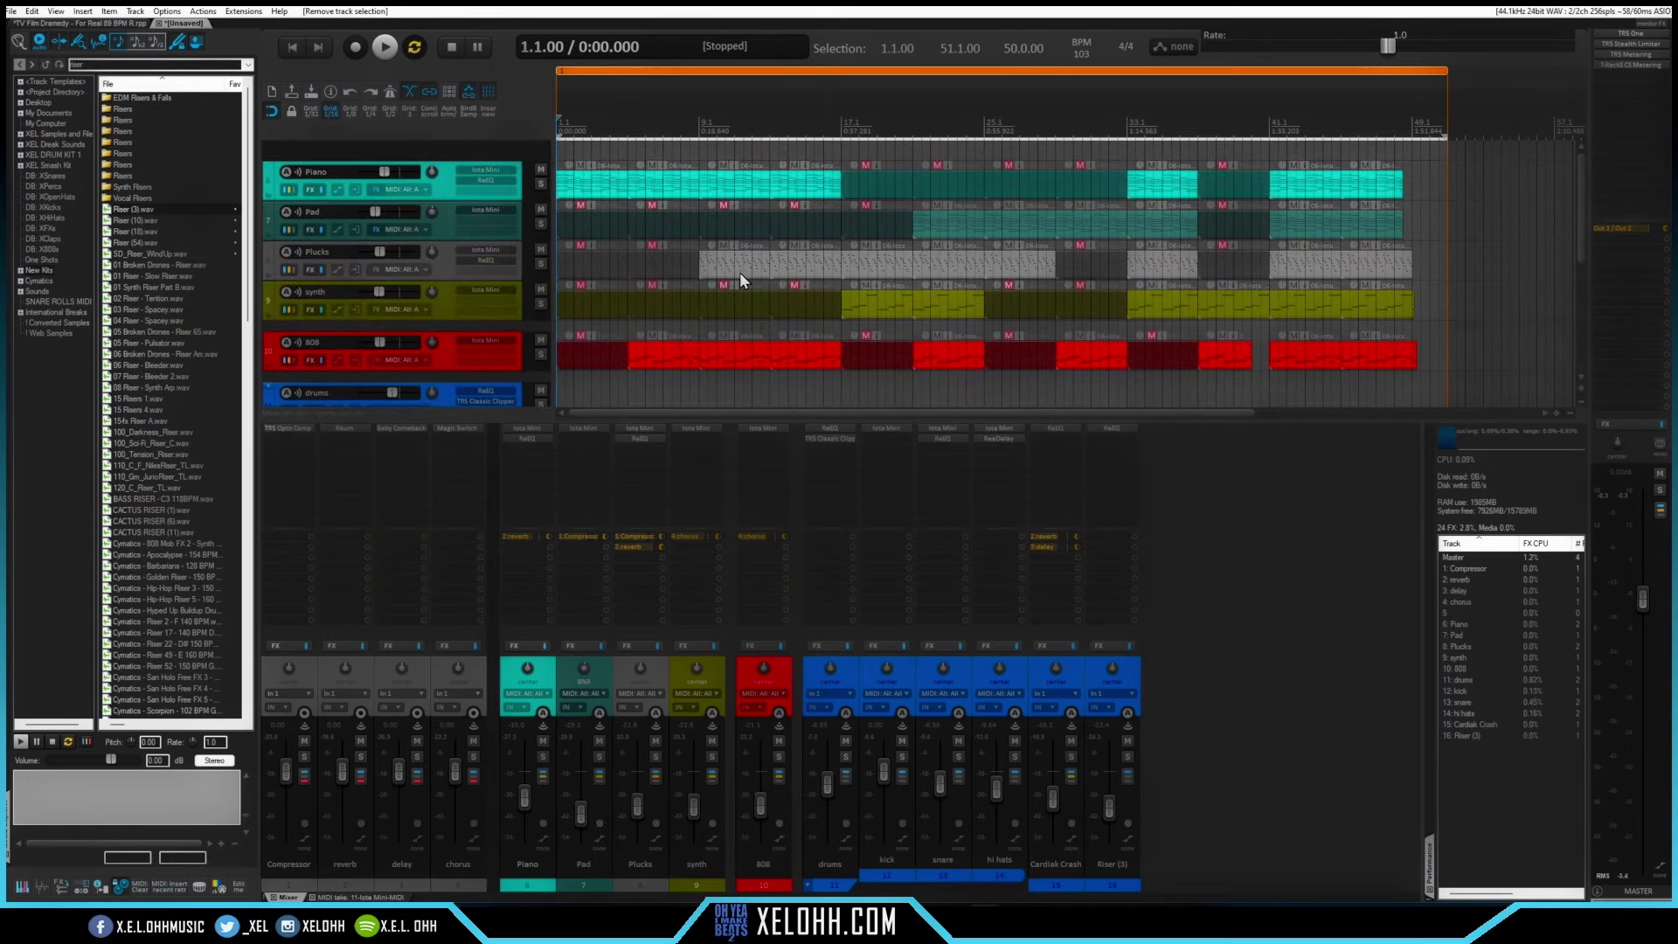
scroll(1166, 261, "down", 1)
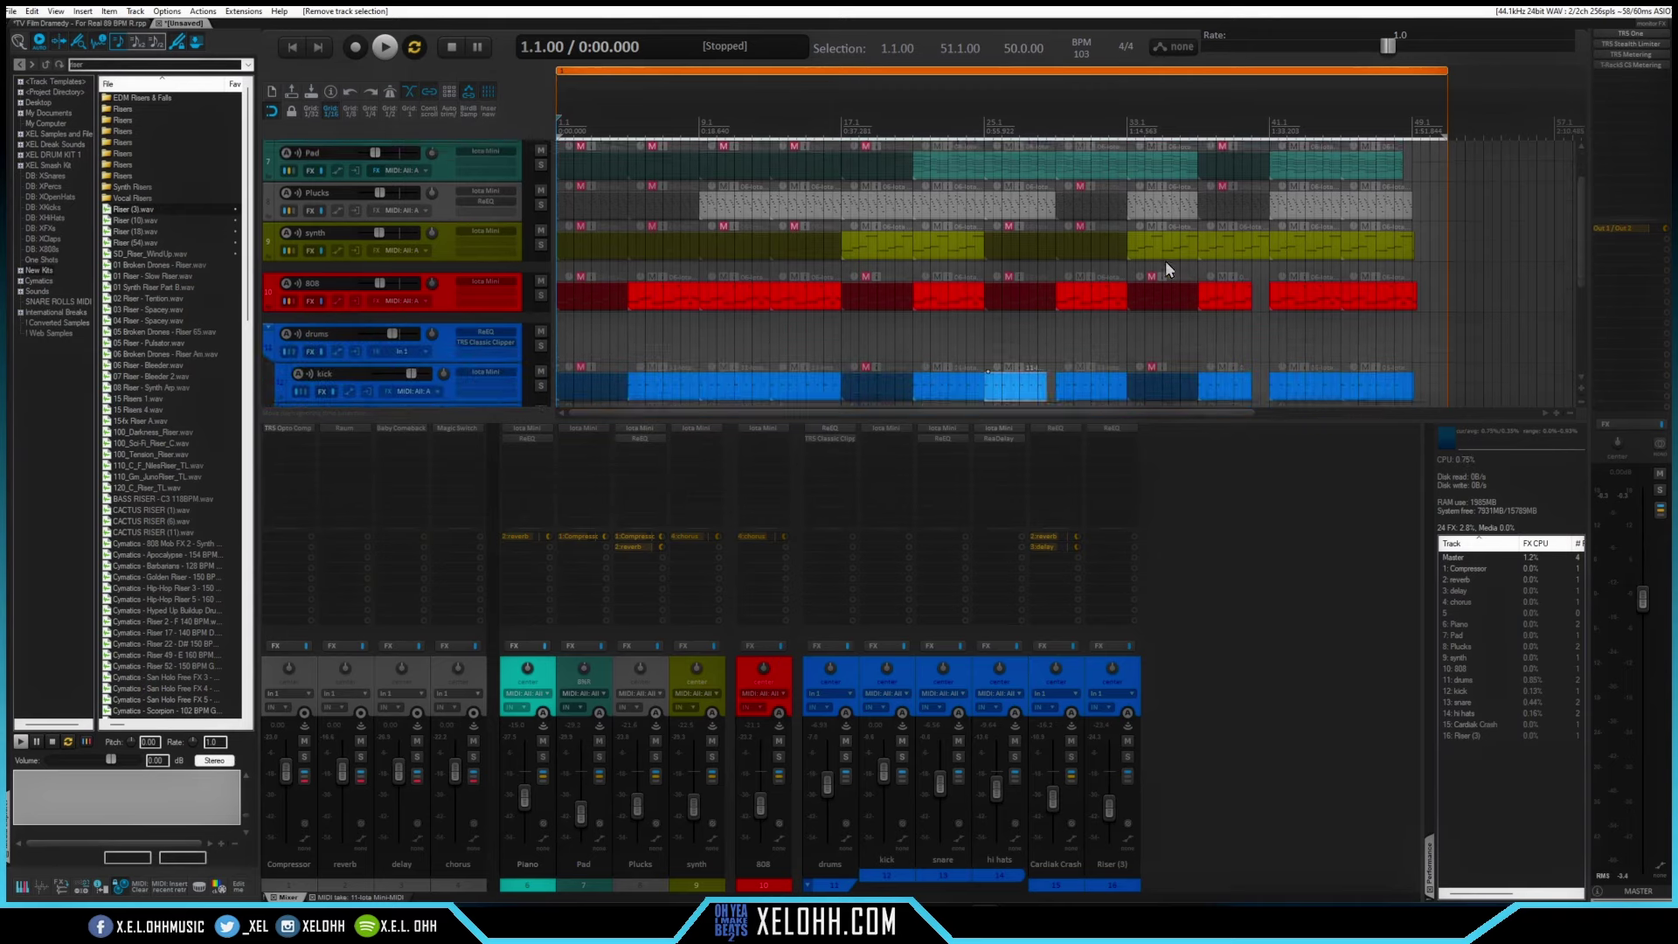
scroll(1166, 262, "up", 1)
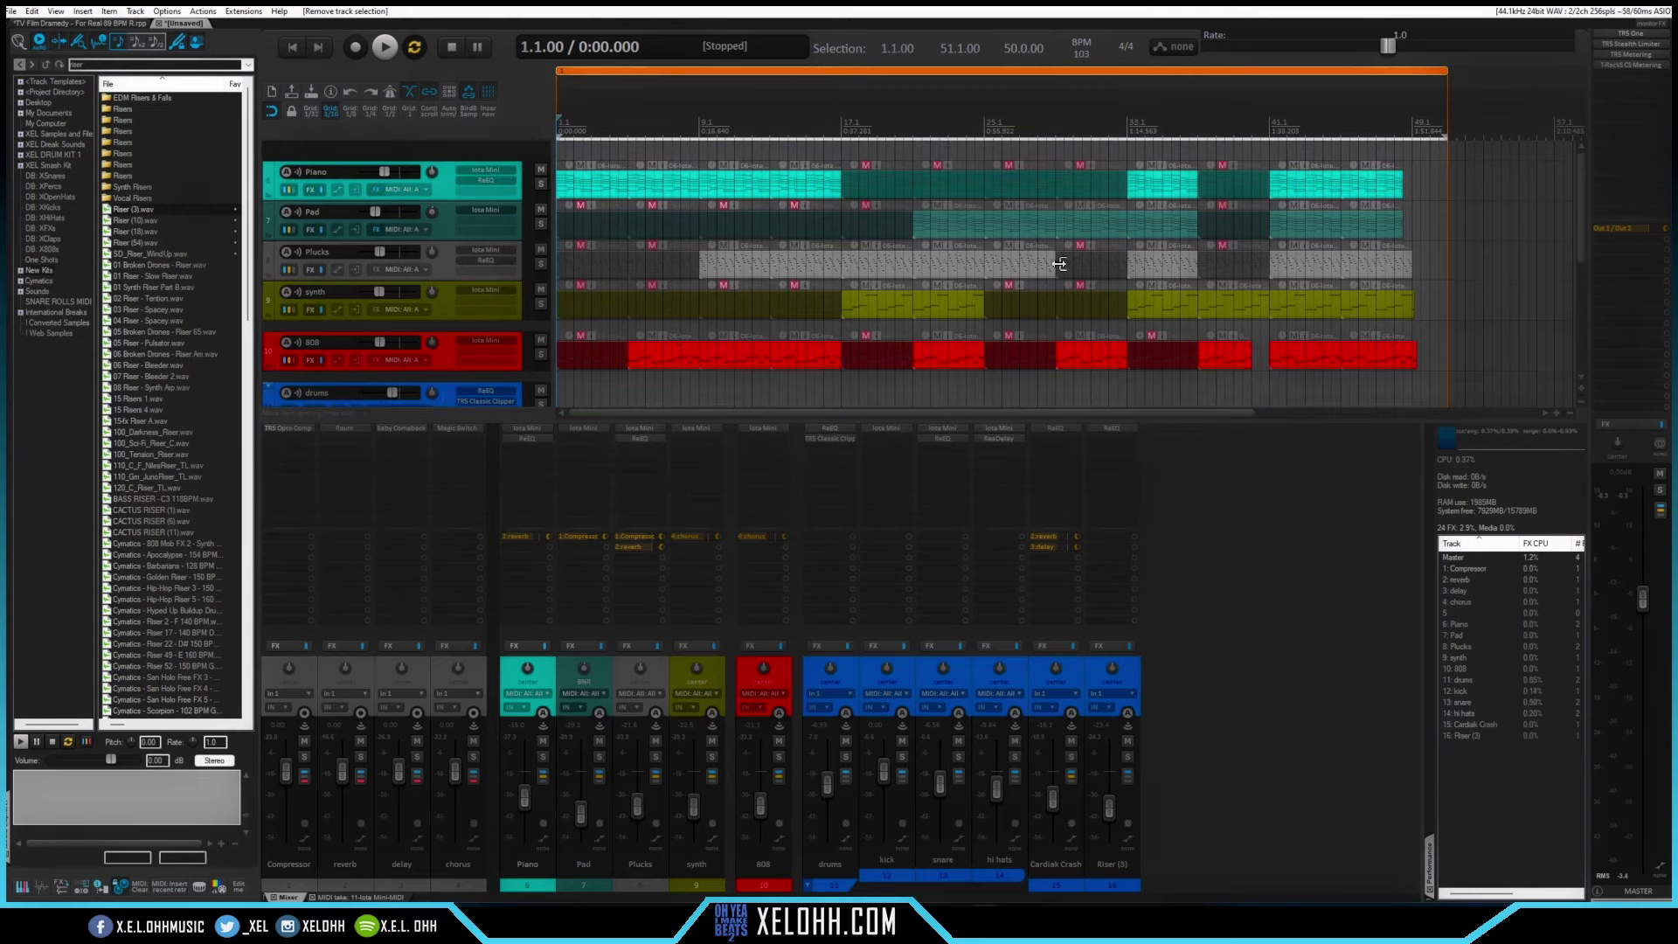
- Hide the docked windows to show all tracks of the arrangement and play the finished beat from bar 1
key("alt+d")
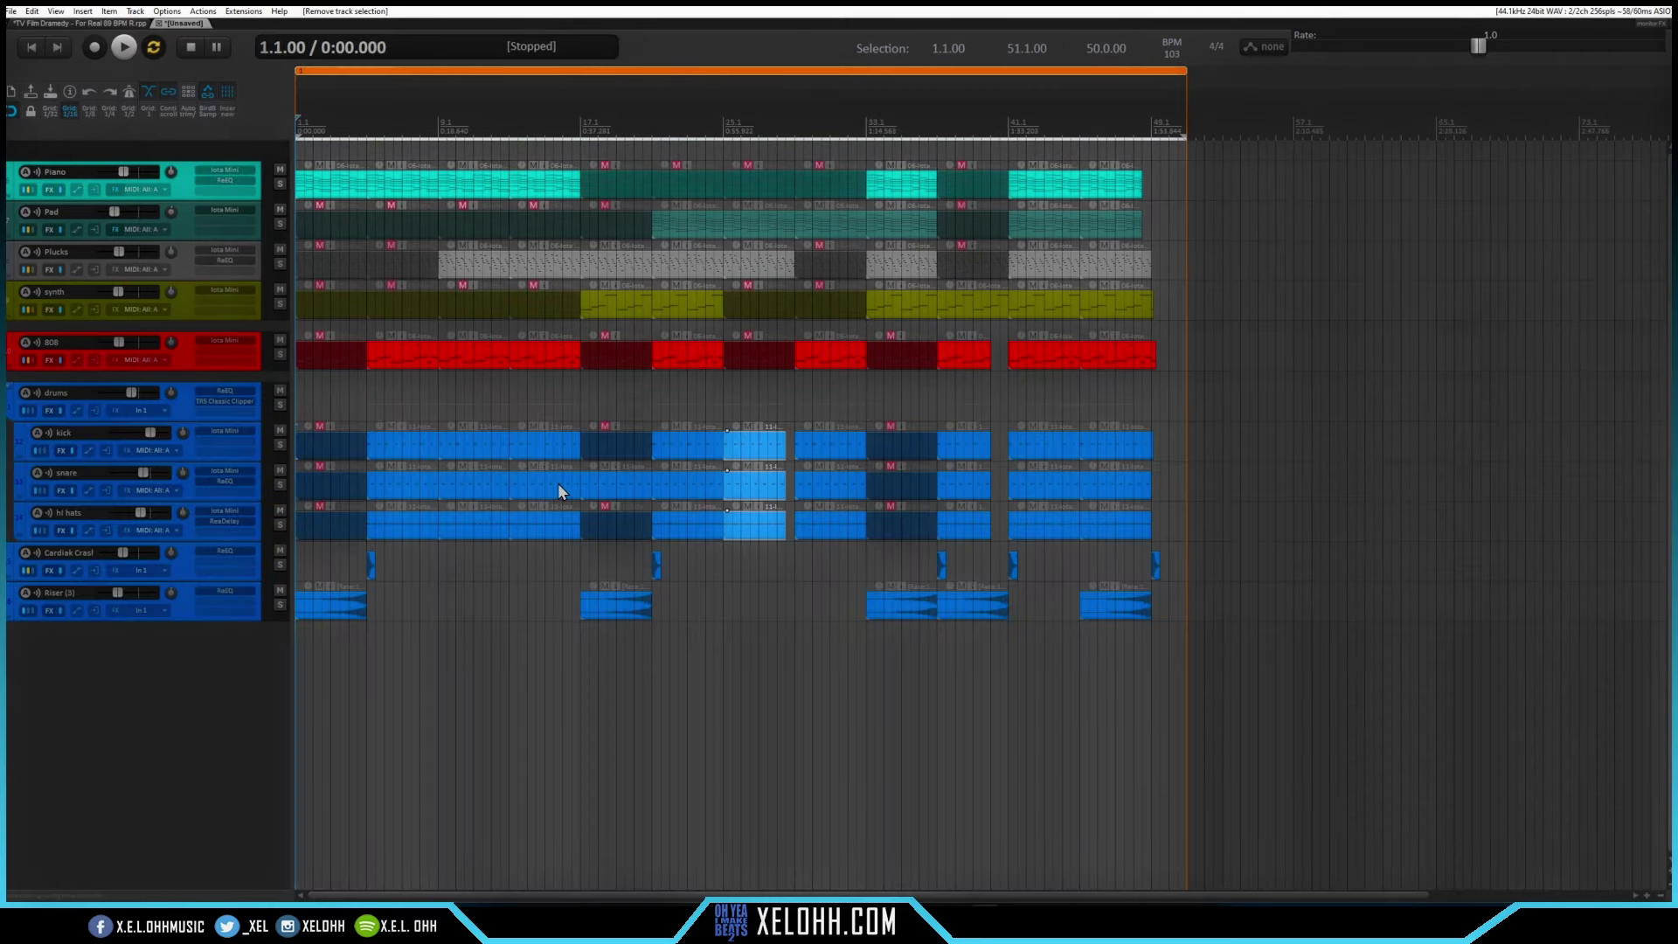
scroll(561, 482, "up", 6)
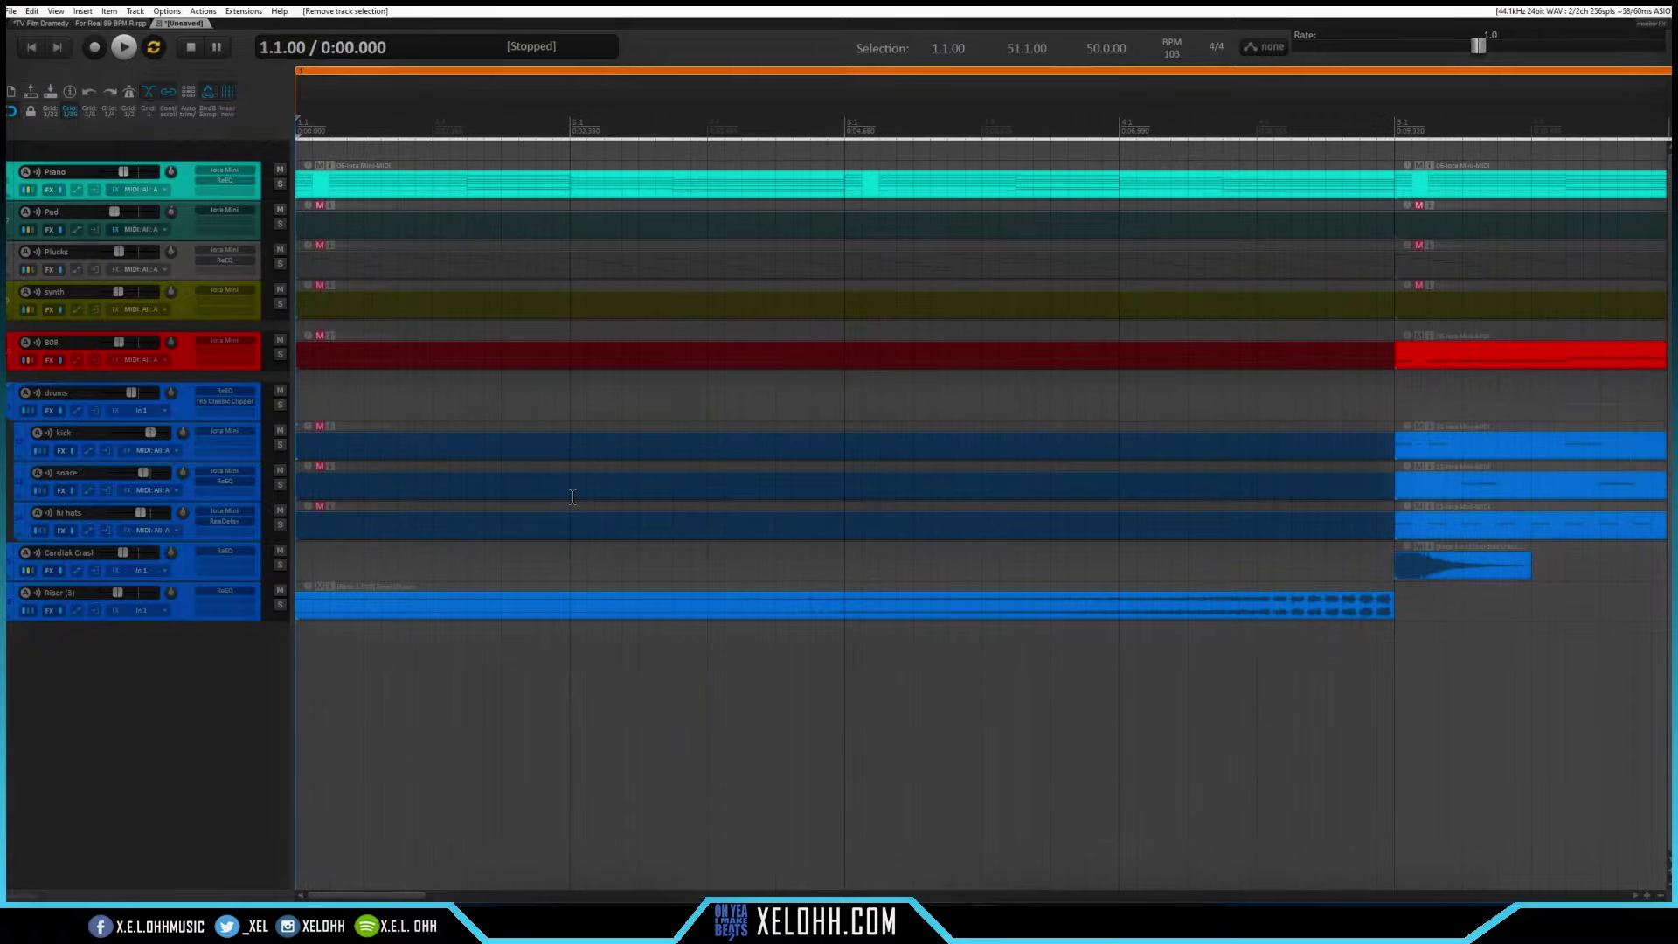
scroll(572, 496, "up", 2)
scroll(572, 496, "up", 2)
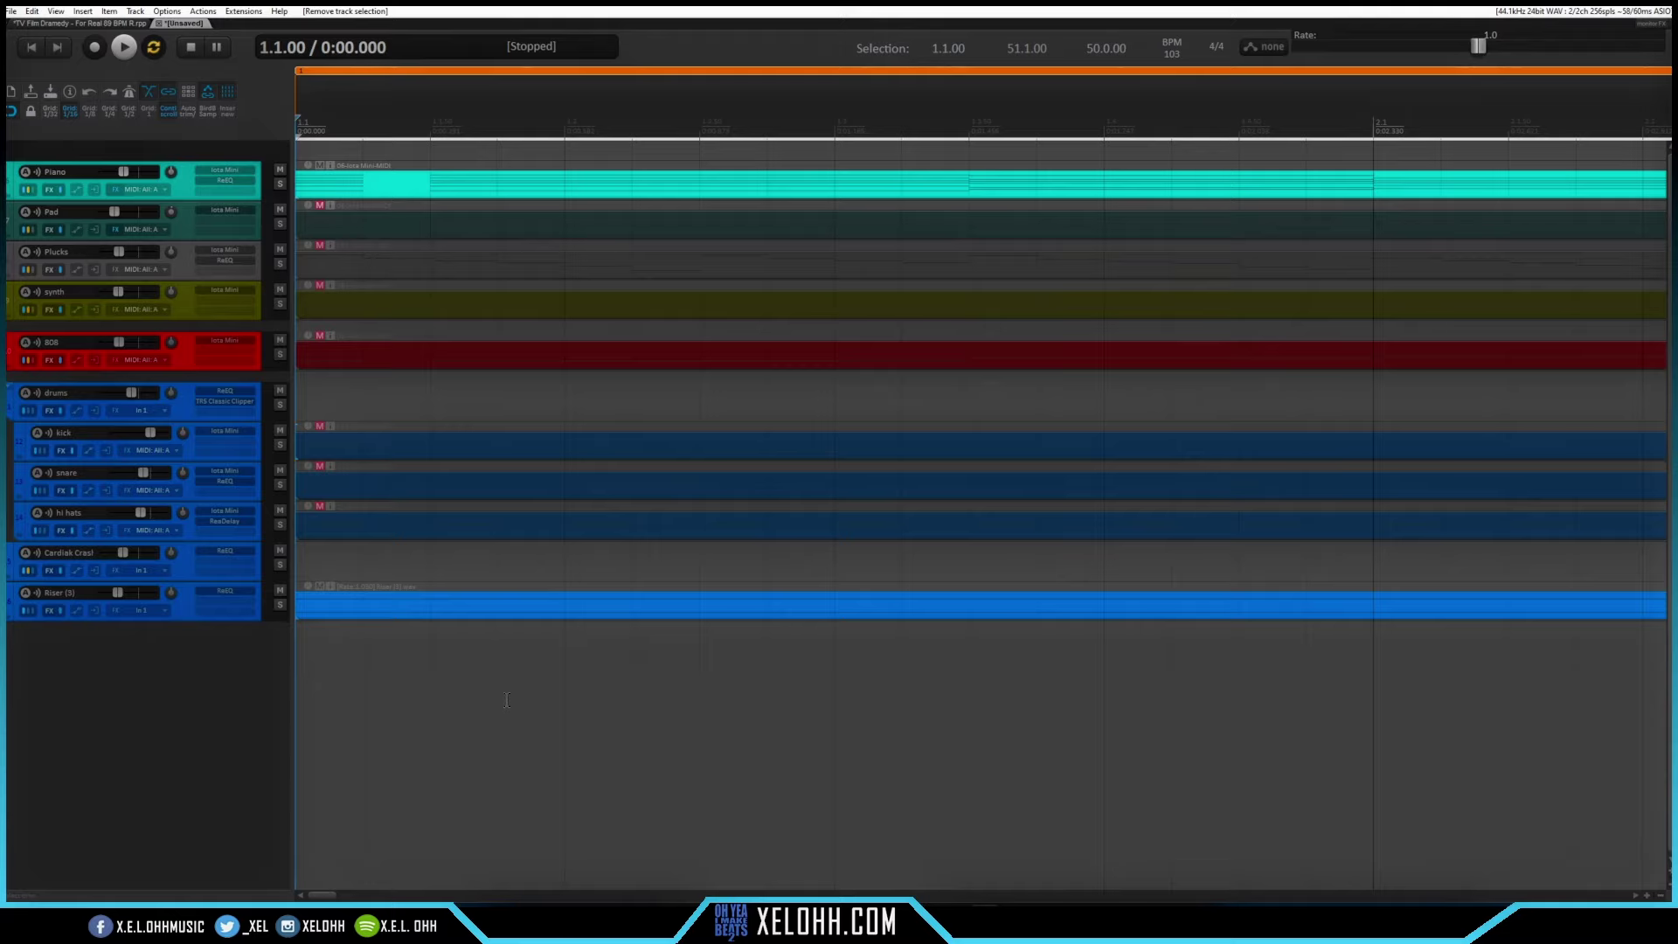
key("space")
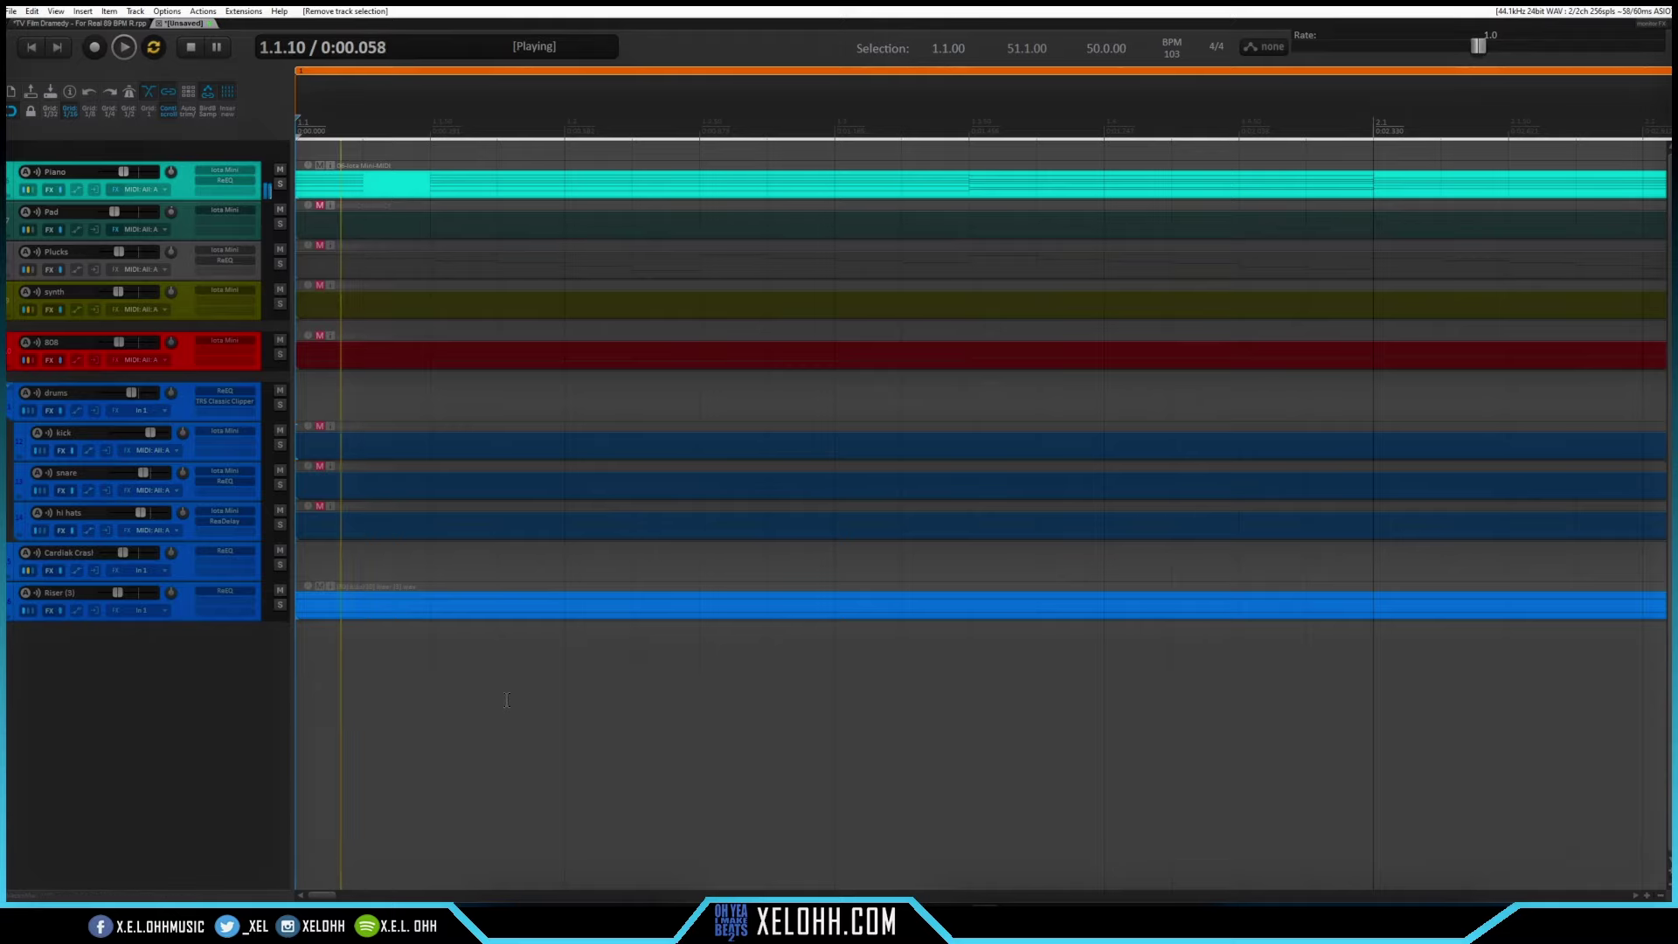